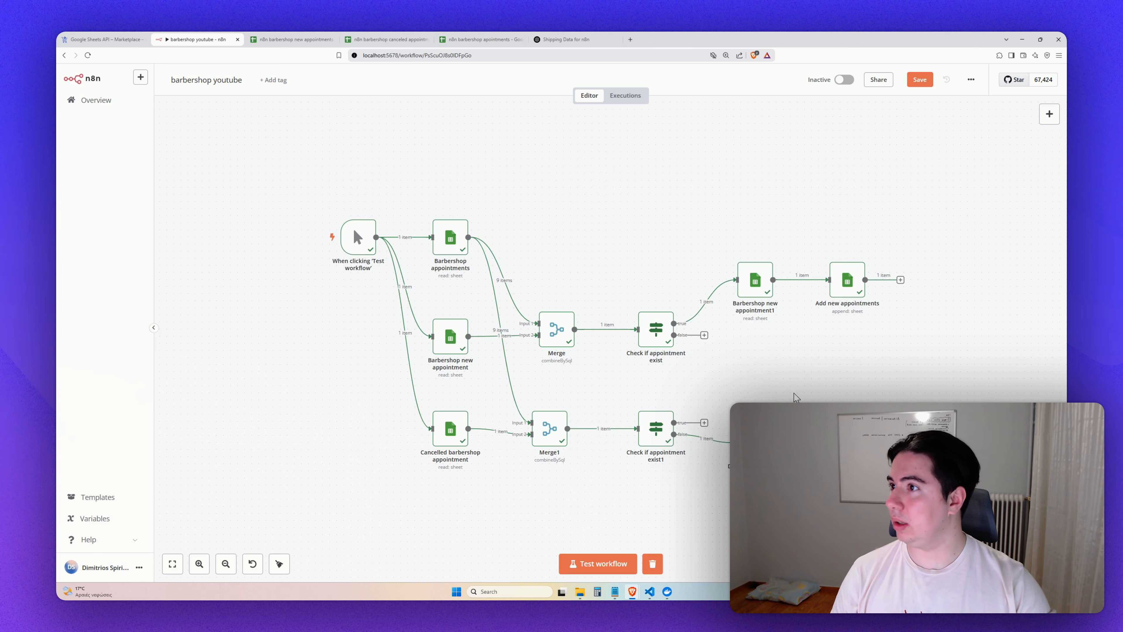
# Review the n8n barbershop new appointments, canceled appointments and apointments spreadsheets, including the appointment times and the last client row.
pyautogui.click(311, 39)
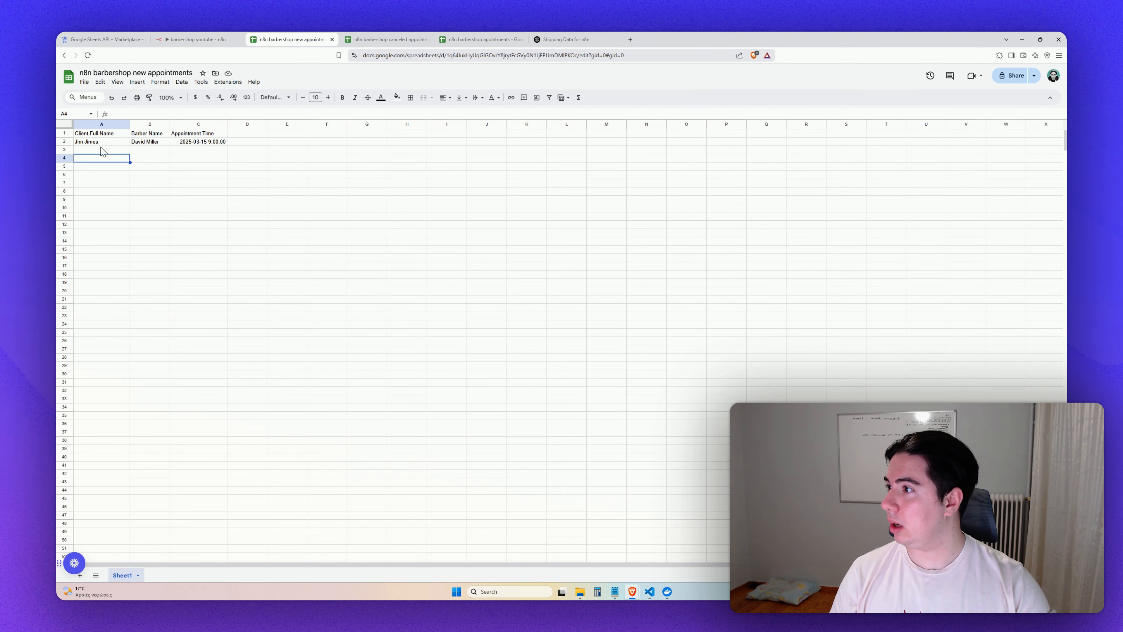
pyautogui.click(379, 40)
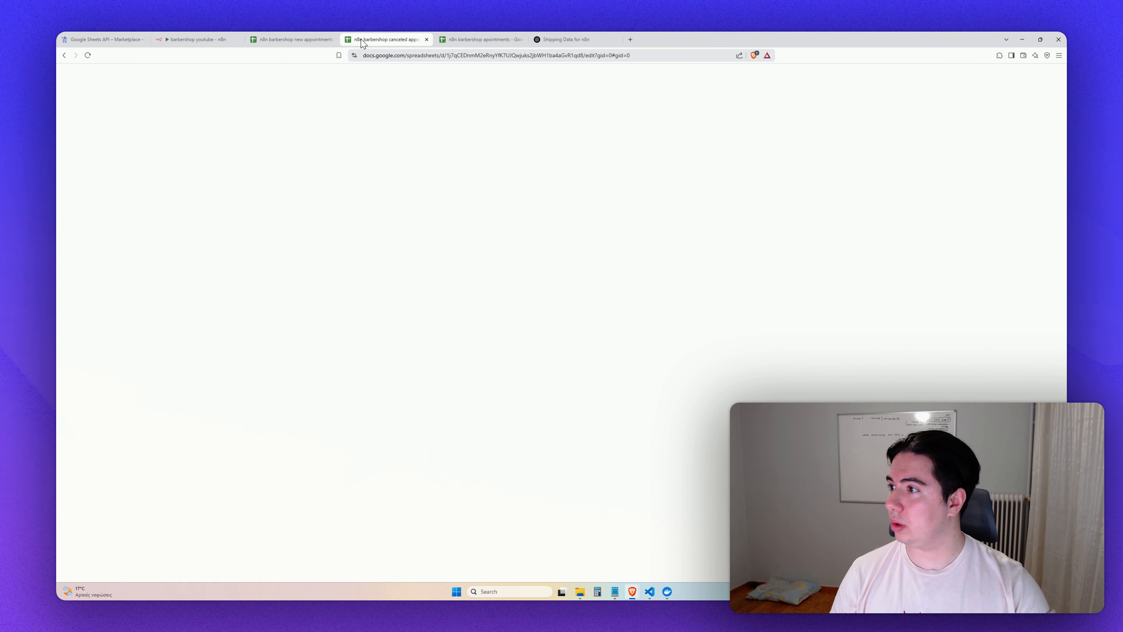
pyautogui.click(292, 39)
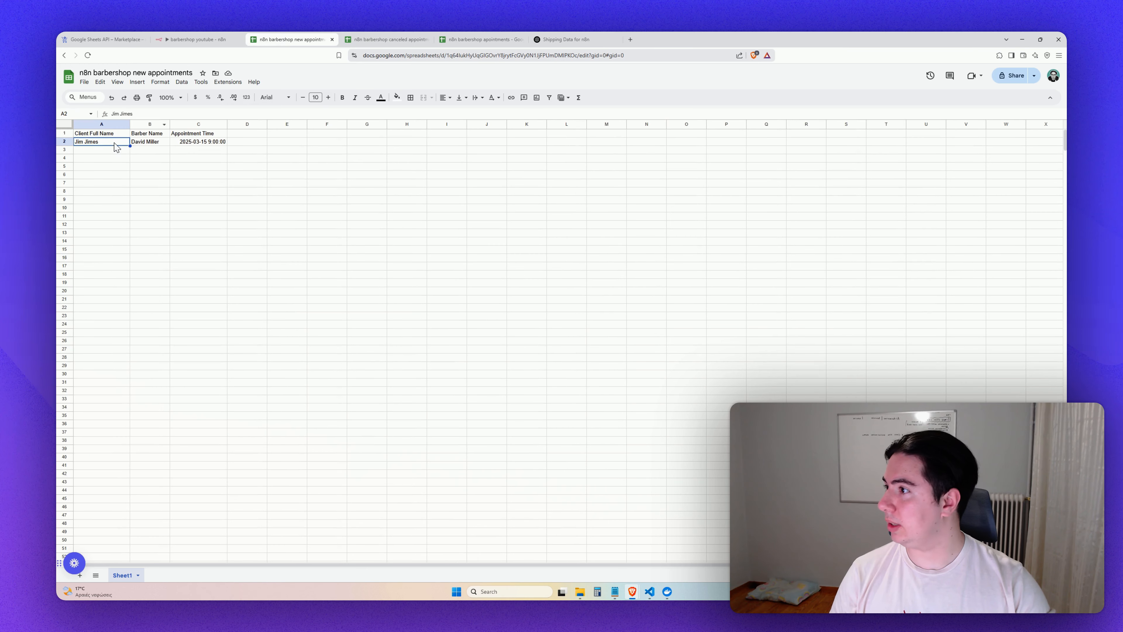
pyautogui.click(355, 38)
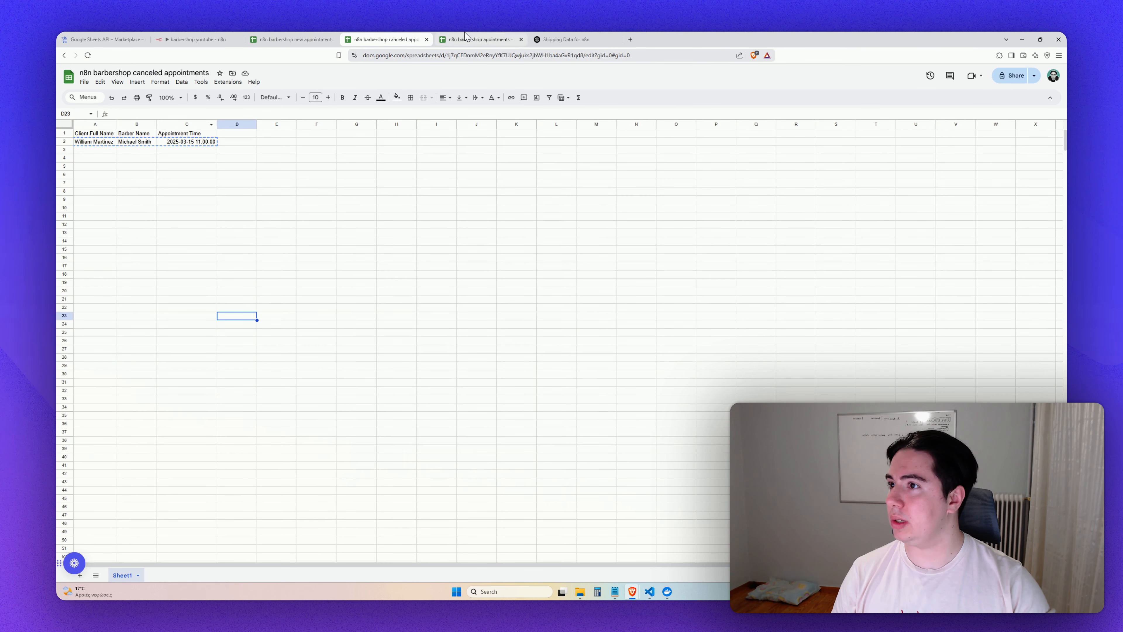
pyautogui.click(478, 39)
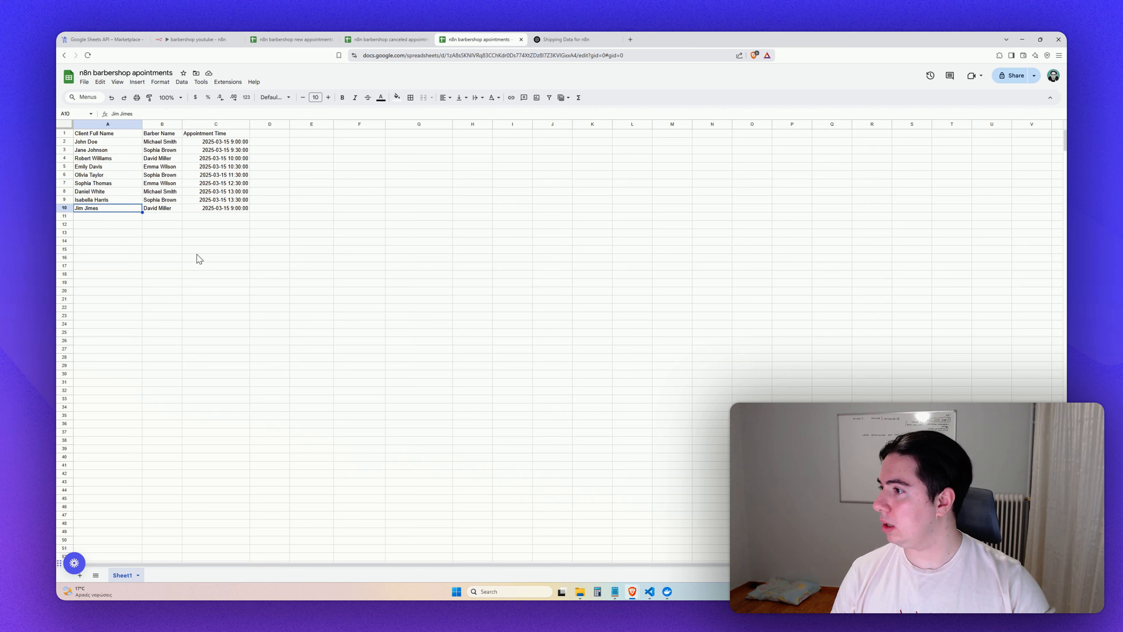
pyautogui.click(221, 159)
pyautogui.click(214, 176)
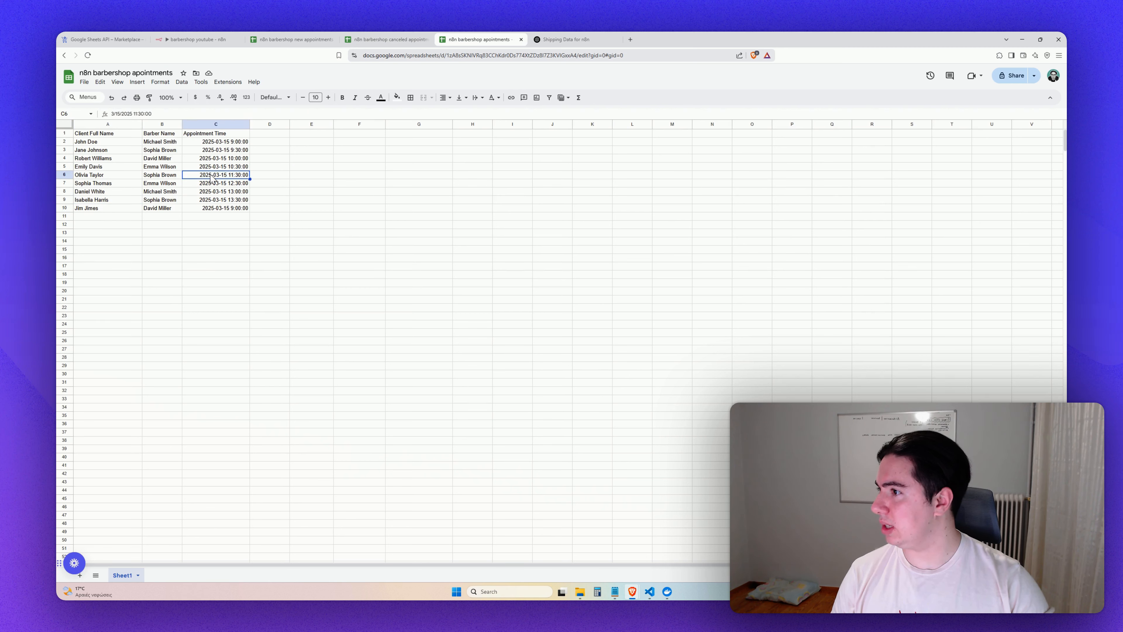
pyautogui.click(222, 193)
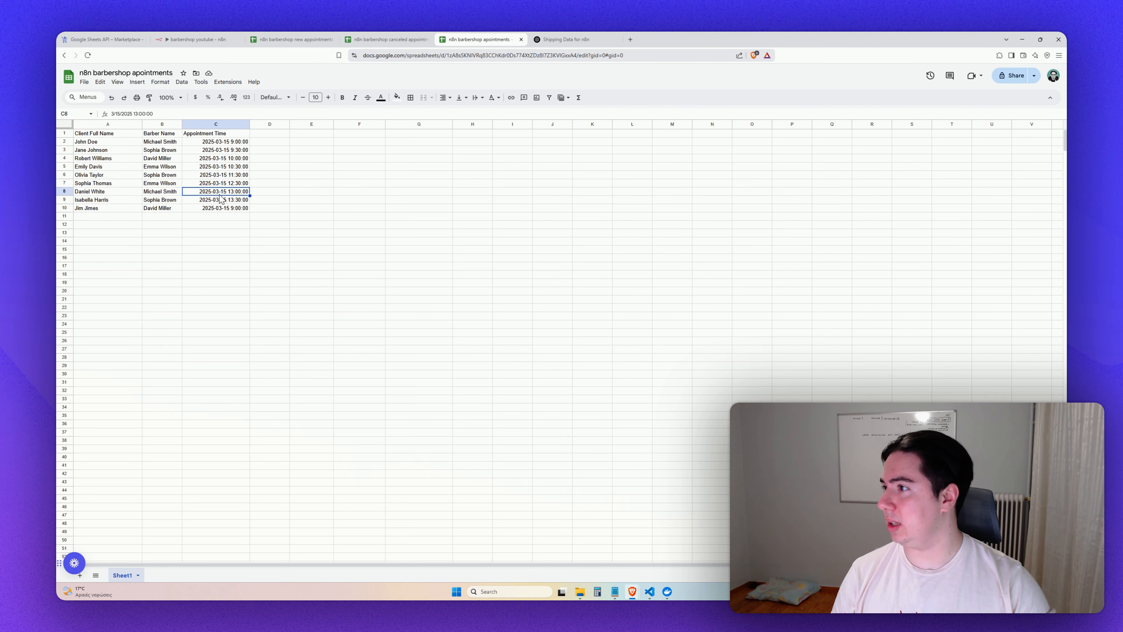
pyautogui.click(101, 211)
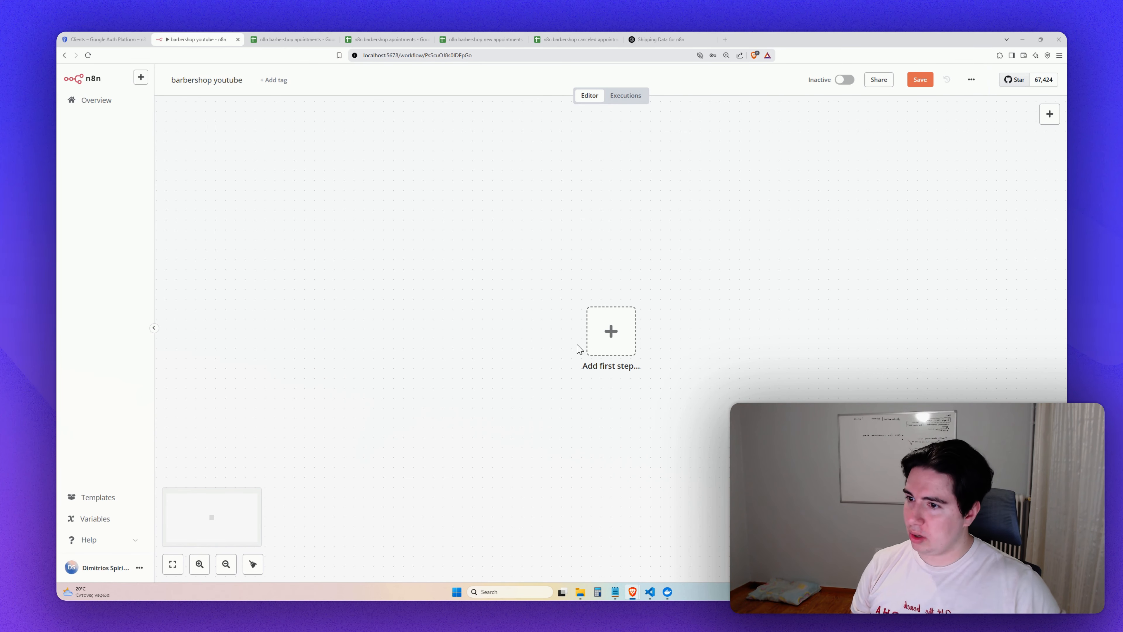
# Reopen the n8n barbershop apointments spreadsheet from the Sheets home list and examine its appointment time column.
pyautogui.click(287, 39)
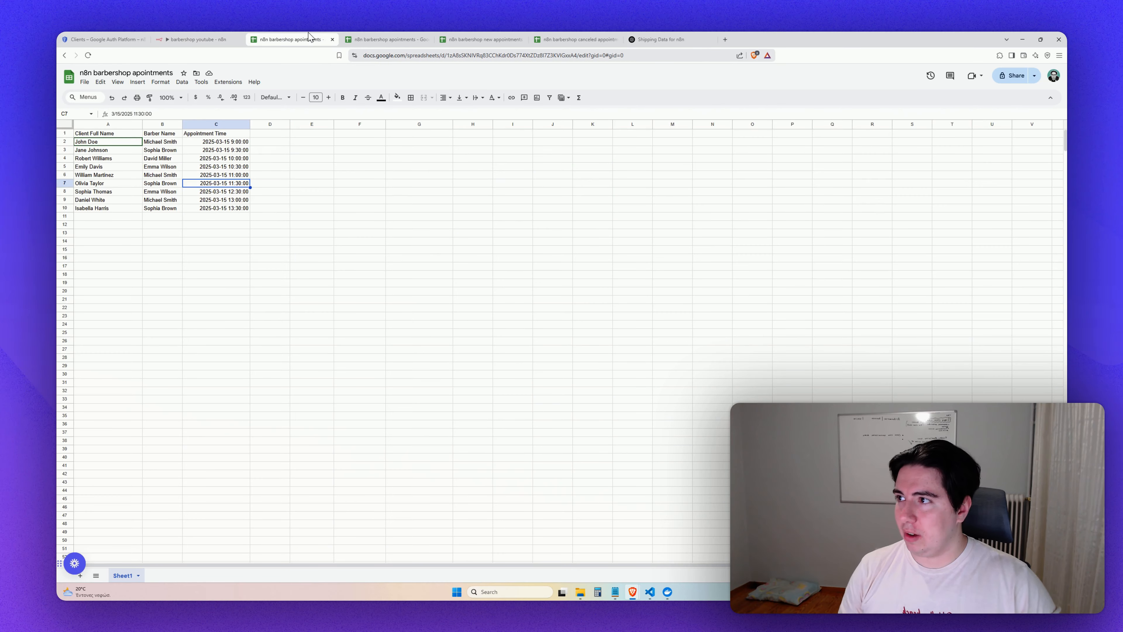
pyautogui.click(66, 56)
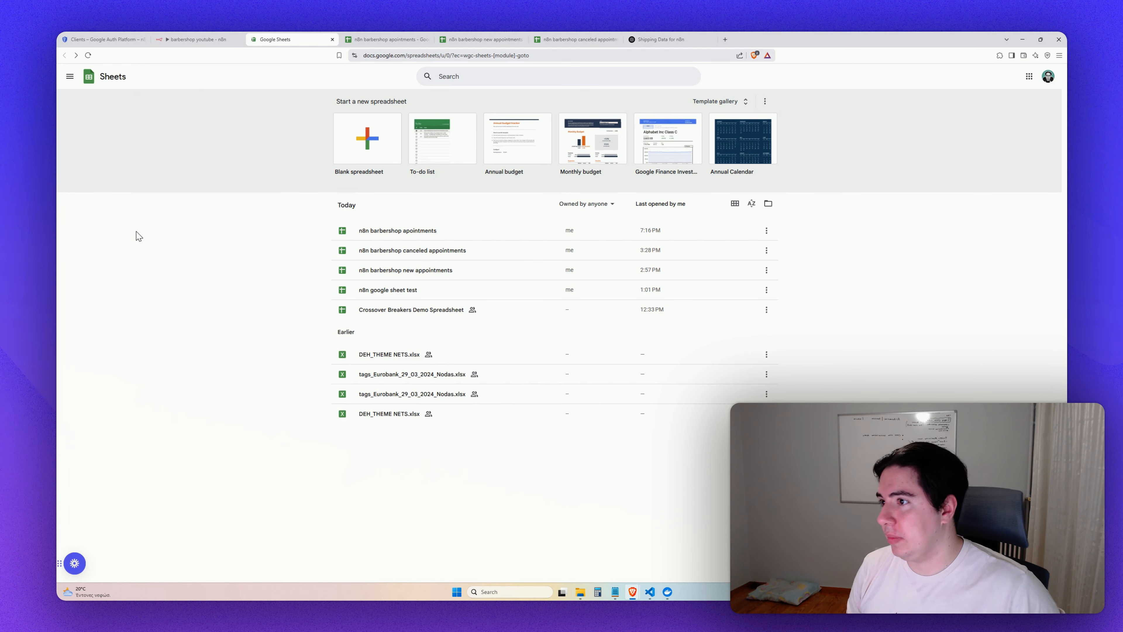
pyautogui.click(384, 236)
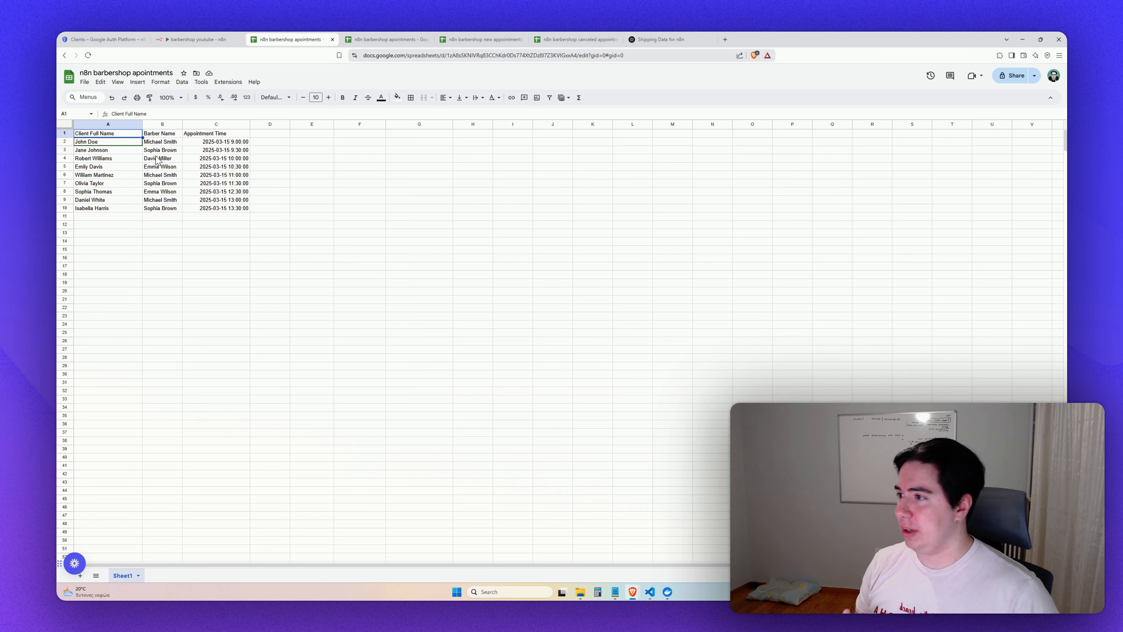
pyautogui.click(216, 151)
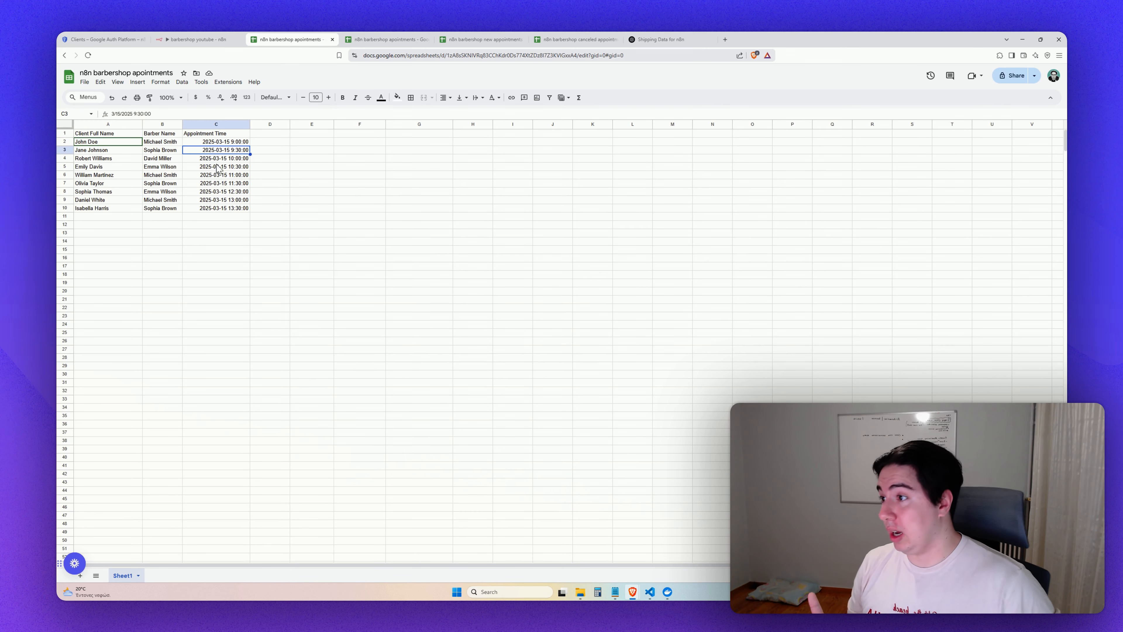
pyautogui.click(221, 176)
pyautogui.click(220, 202)
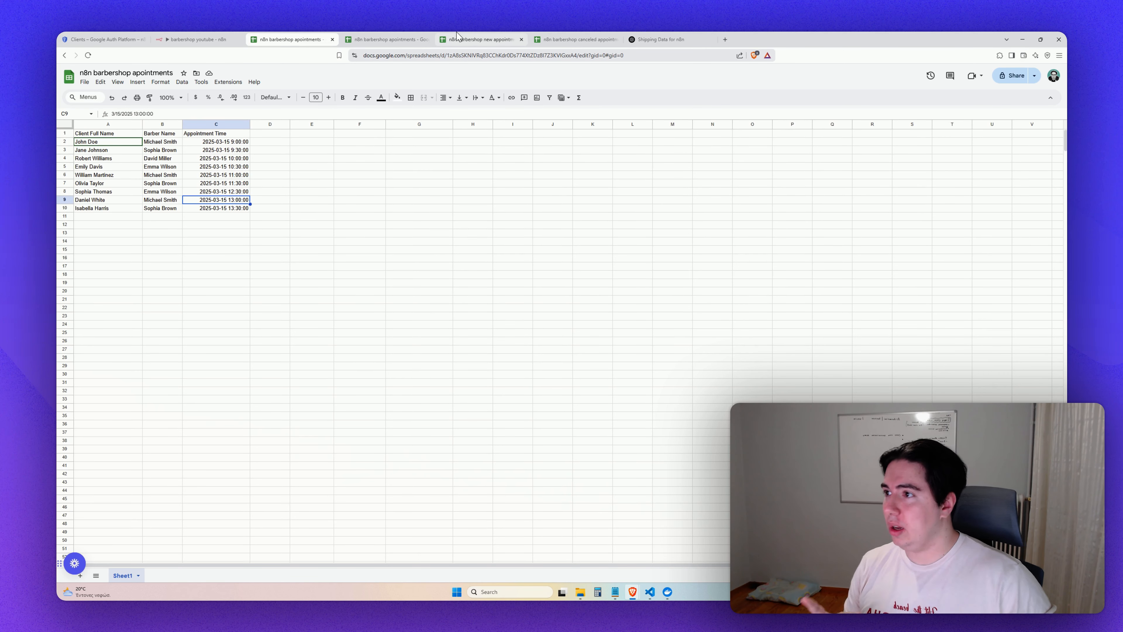
# Switch to the ChatGPT conversation to examine the prompt and generated barbershop CSV data, and return to the appointments spreadsheet.
pyautogui.click(657, 39)
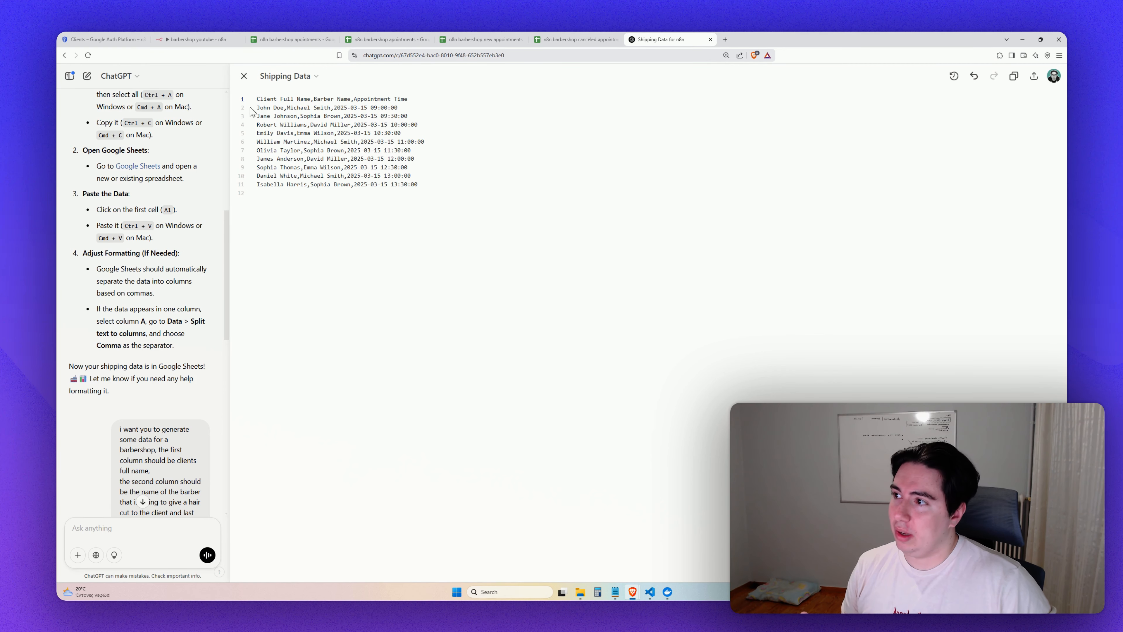
pyautogui.click(244, 76)
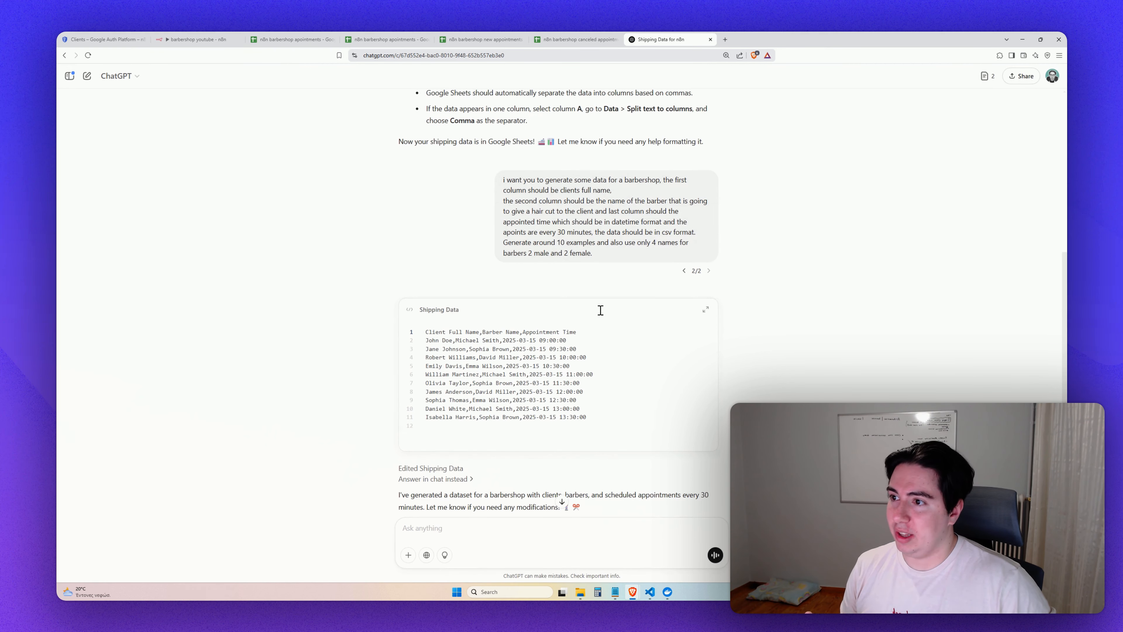
pyautogui.click(204, 37)
pyautogui.click(290, 39)
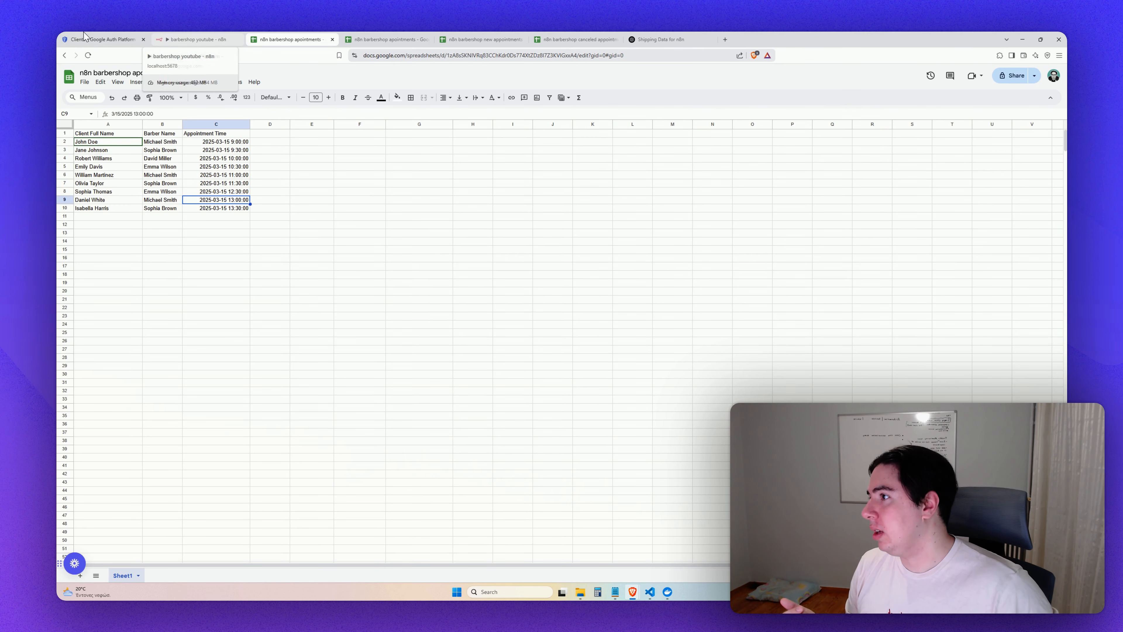
# In the n8n barbershop youtube workflow, add a manual trigger as the first step and place it in the canvas's upper-left area.
pyautogui.click(196, 39)
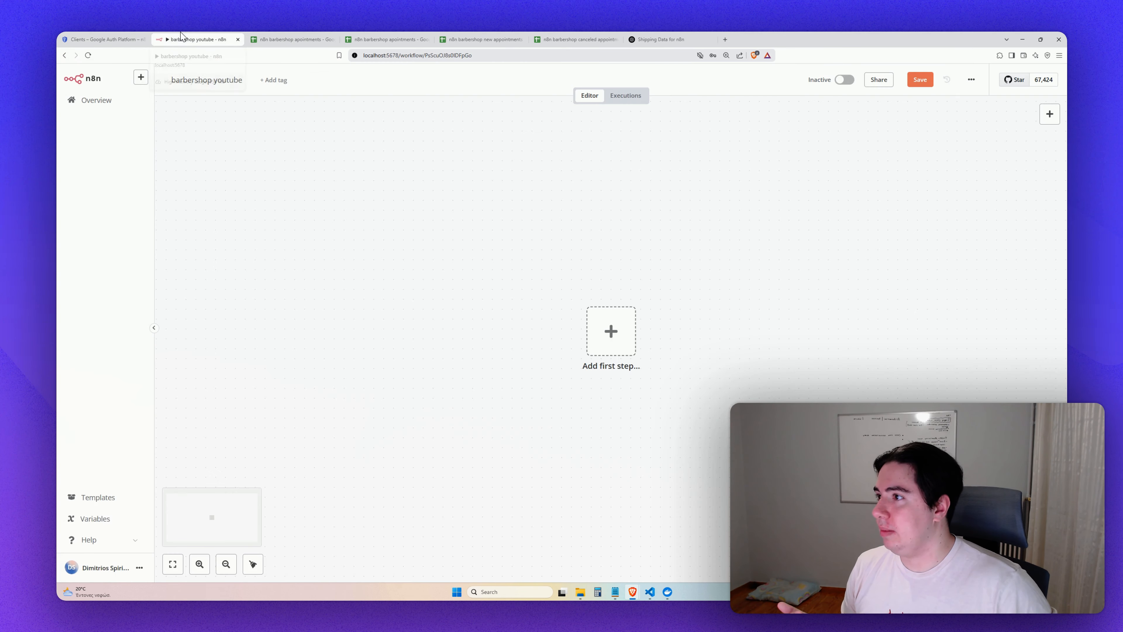
pyautogui.click(595, 325)
pyautogui.click(974, 196)
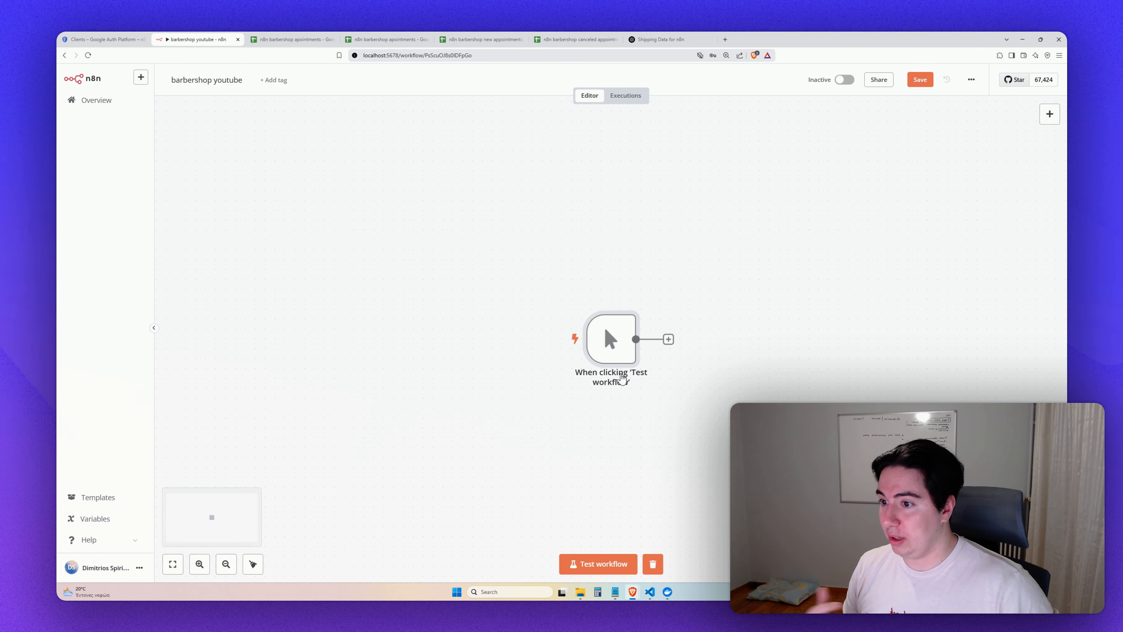
pyautogui.moveTo(617, 356); pyautogui.dragTo(388, 217)
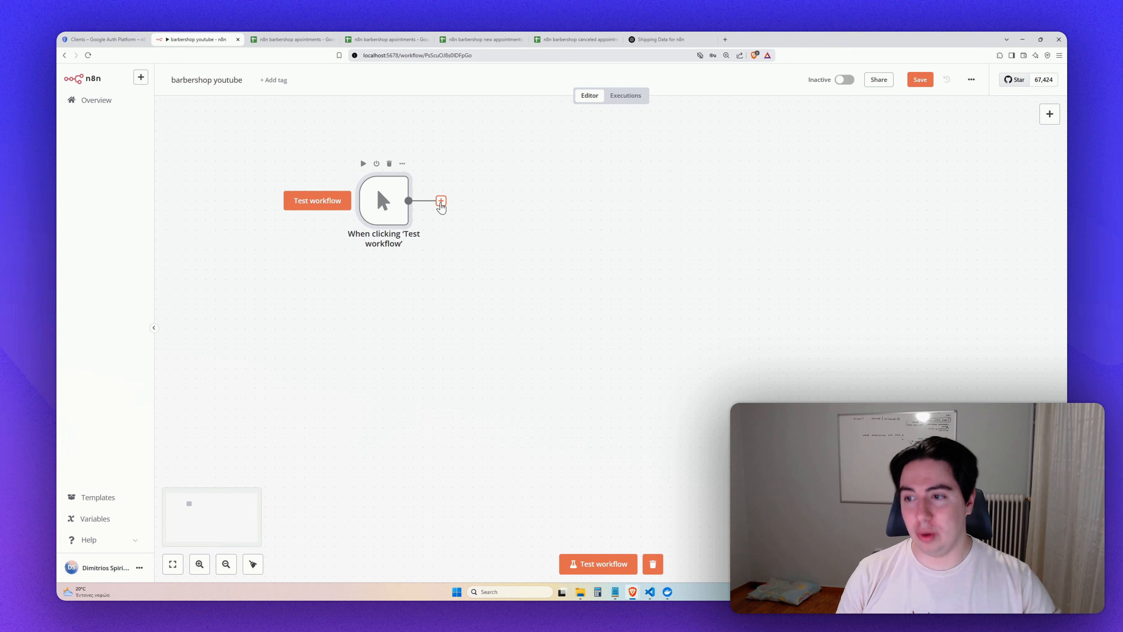
# Add a Google Sheets Get row(s) node after the manual trigger and start a new OAuth2 credential for it.
pyautogui.click(441, 201)
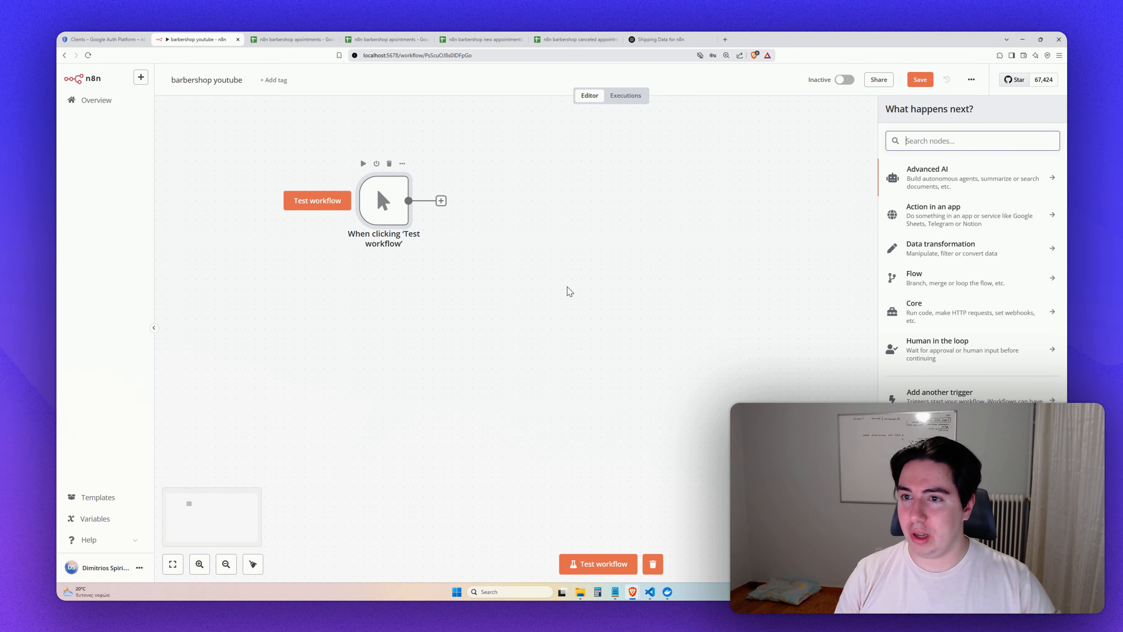
pyautogui.write('goog')
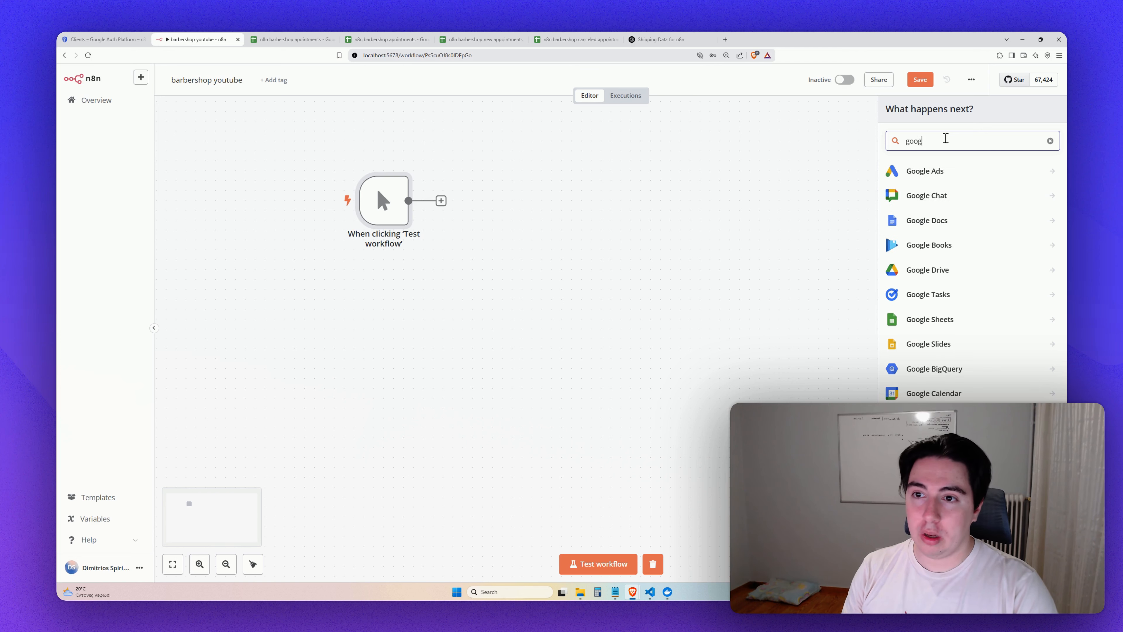
pyautogui.write('le sheet')
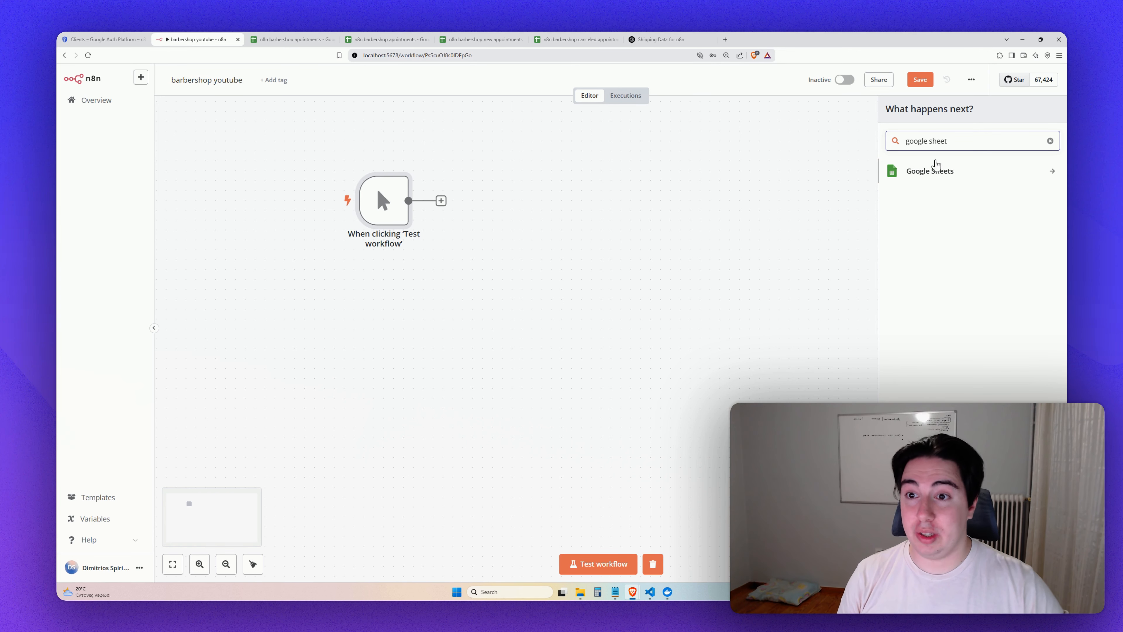
pyautogui.click(934, 170)
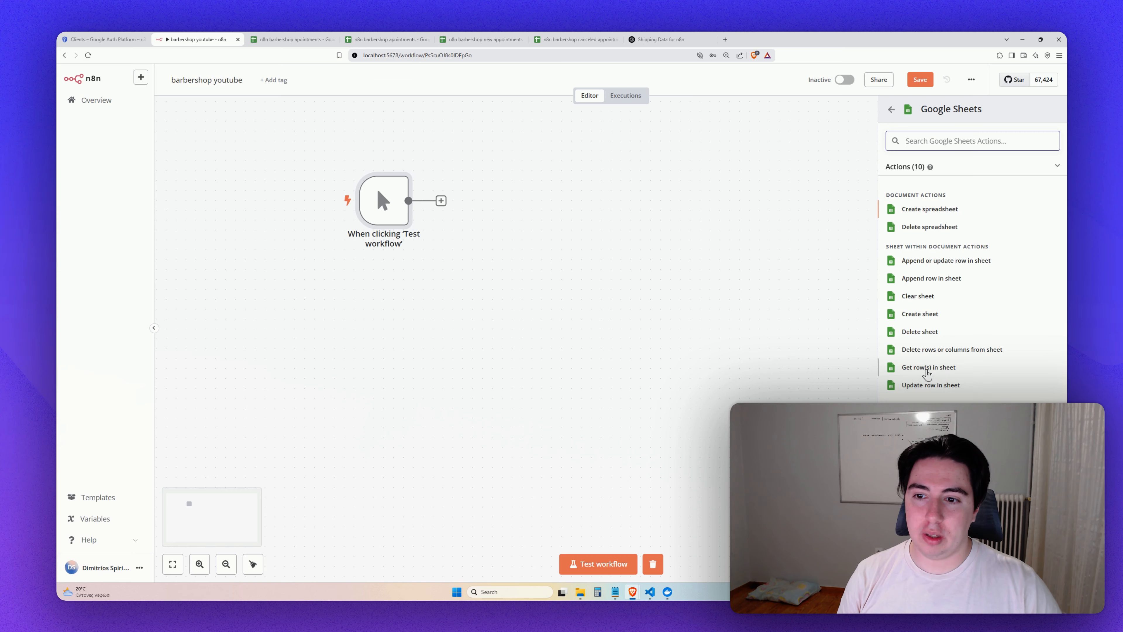
pyautogui.click(908, 372)
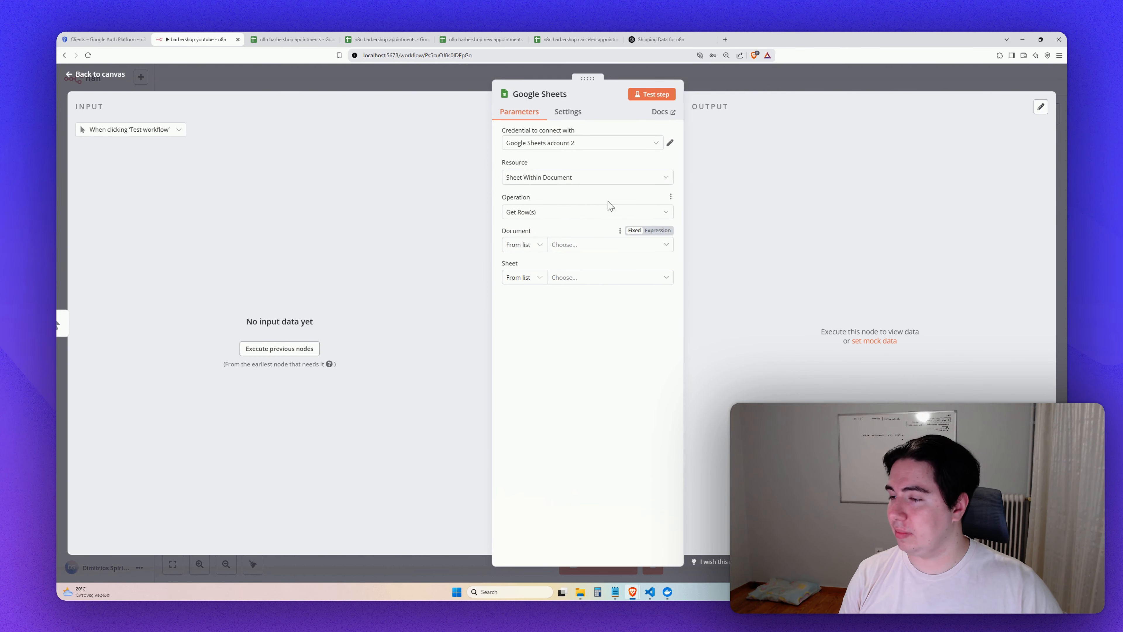
pyautogui.click(530, 146)
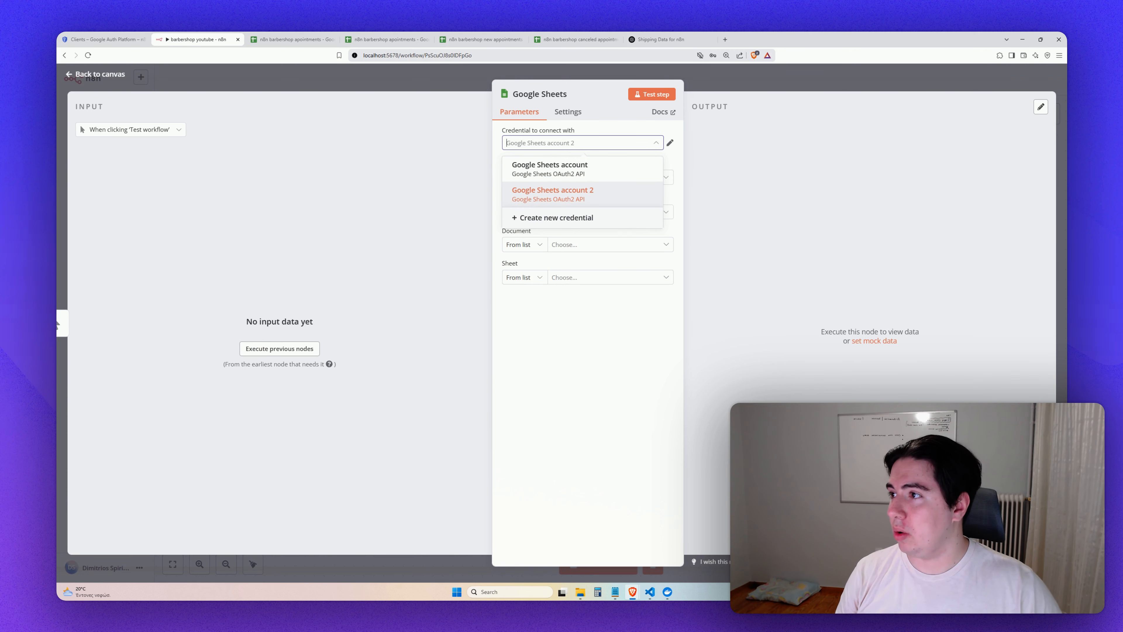
pyautogui.click(536, 226)
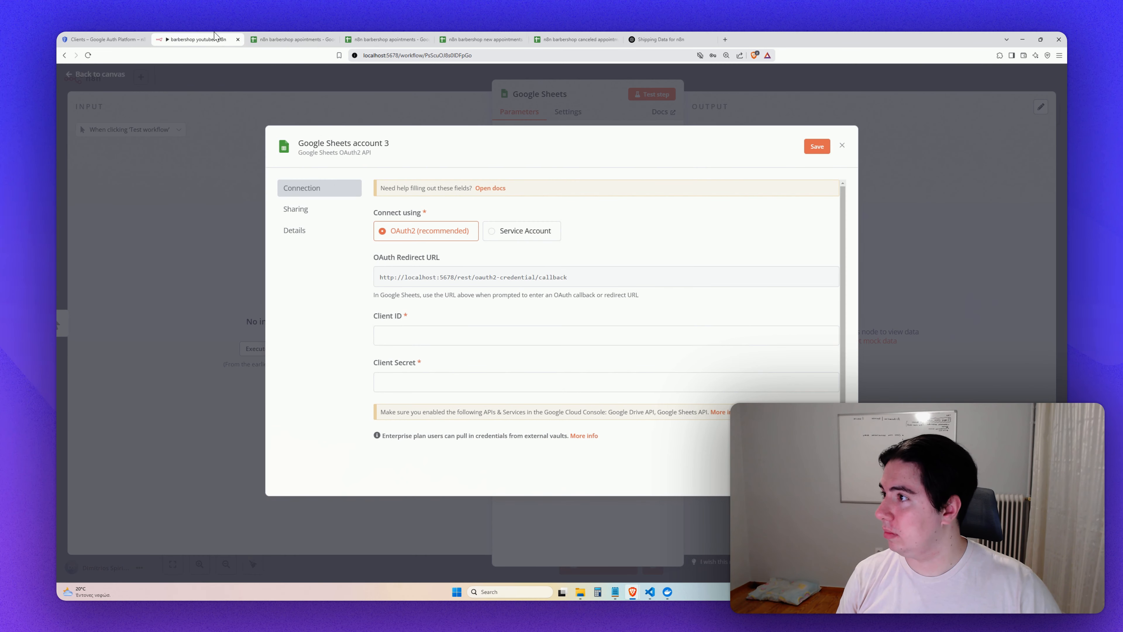
# Switch to Google Cloud and open the OAuth clients page of the n8n test project.
pyautogui.click(91, 39)
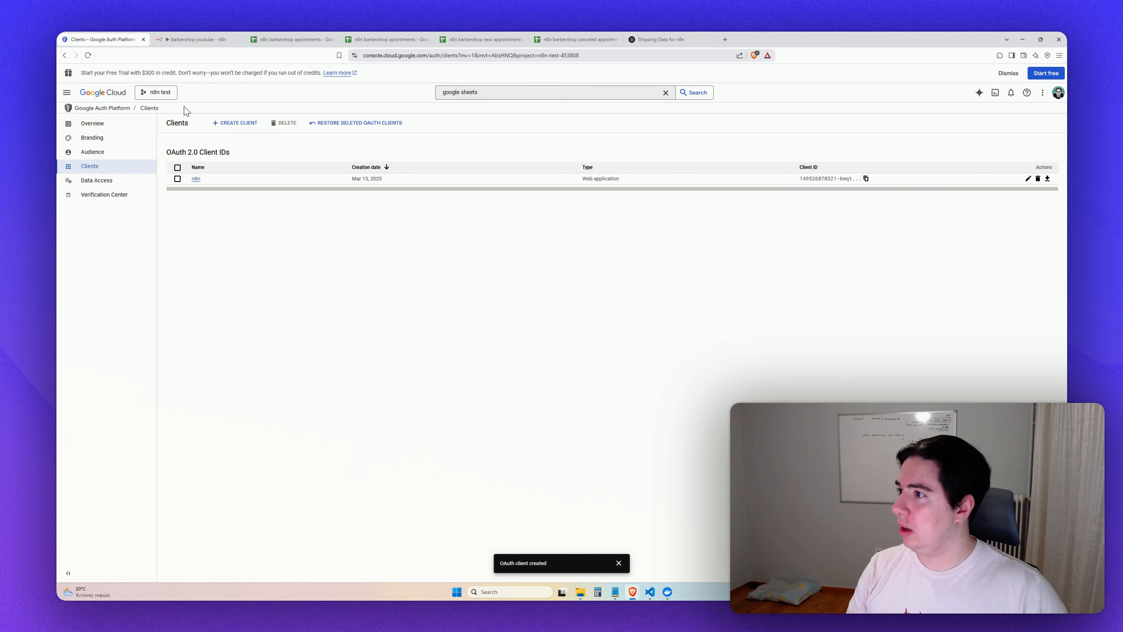
pyautogui.click(158, 93)
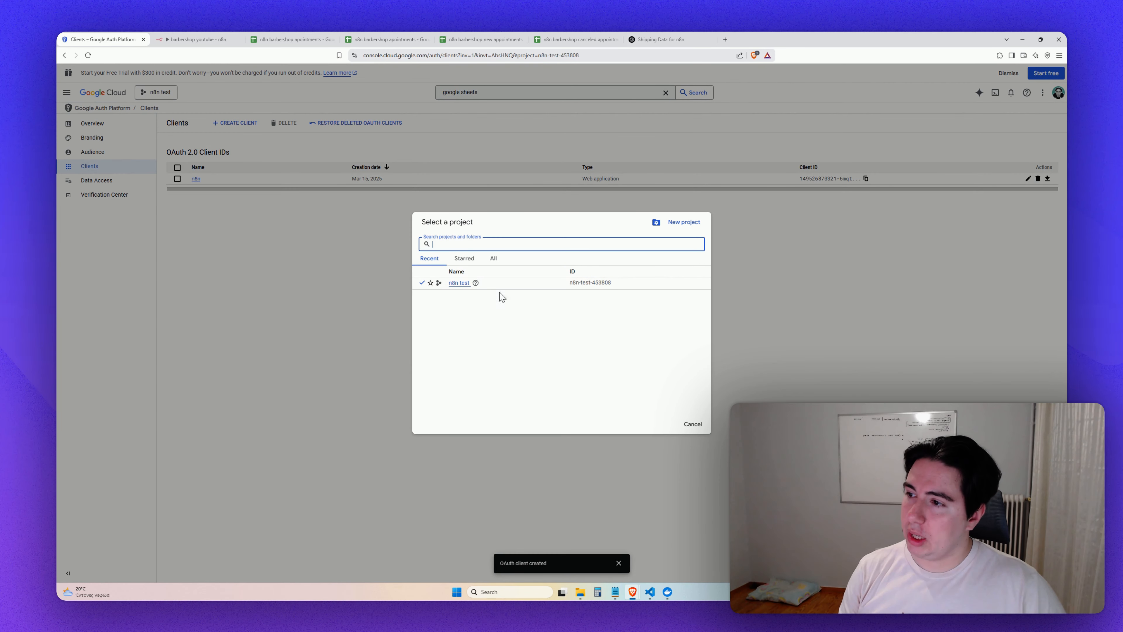
pyautogui.click(268, 283)
pyautogui.click(67, 94)
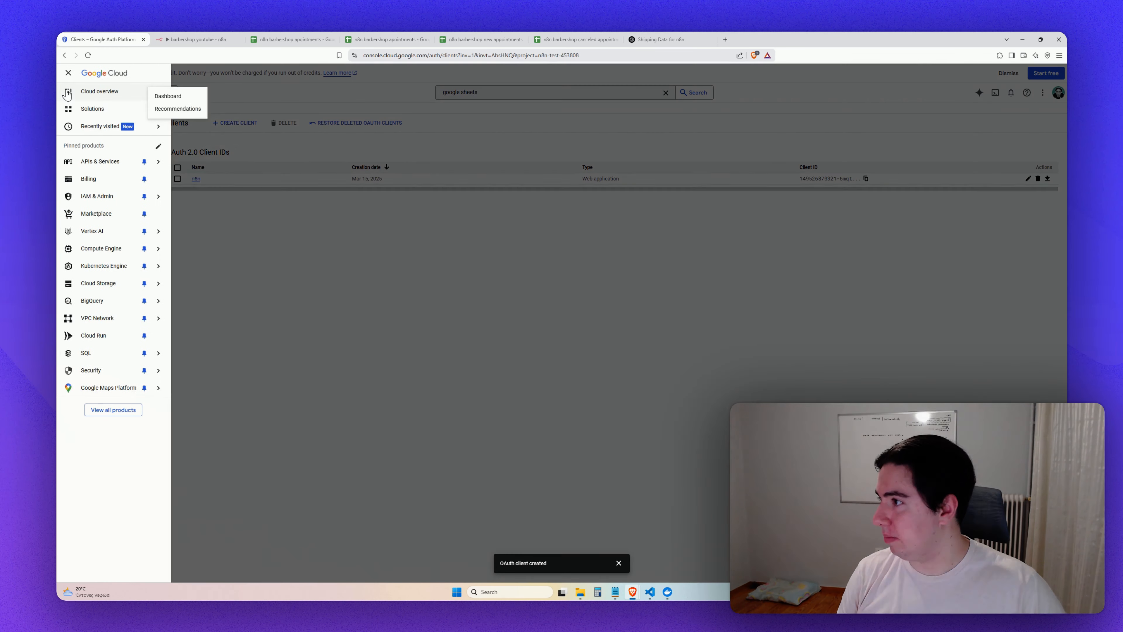
pyautogui.moveTo(114, 171)
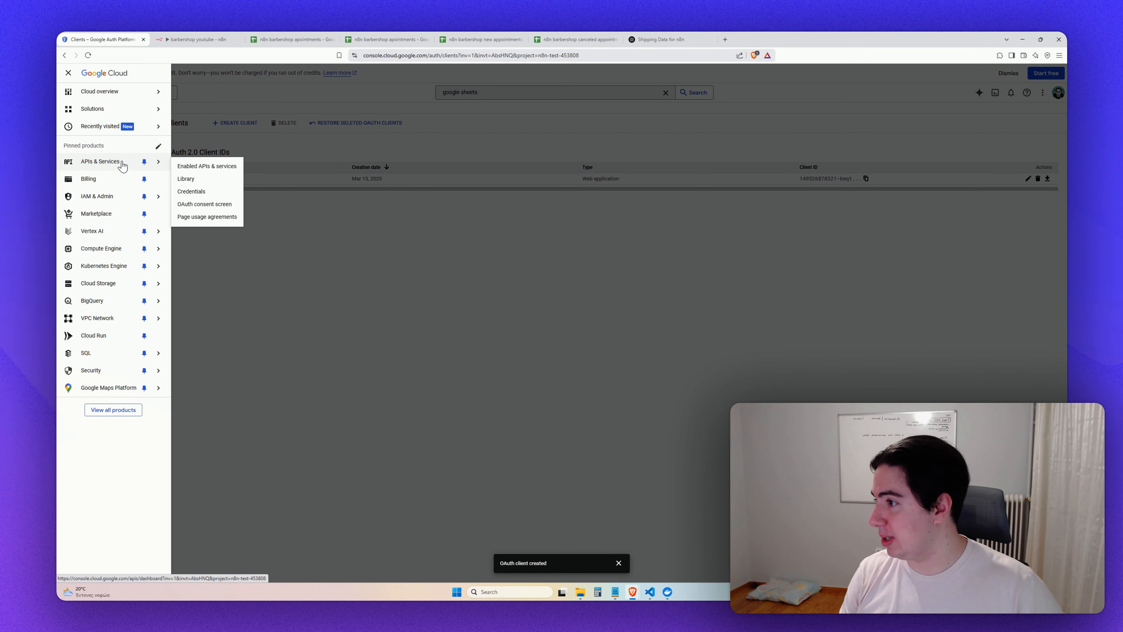
pyautogui.click(224, 211)
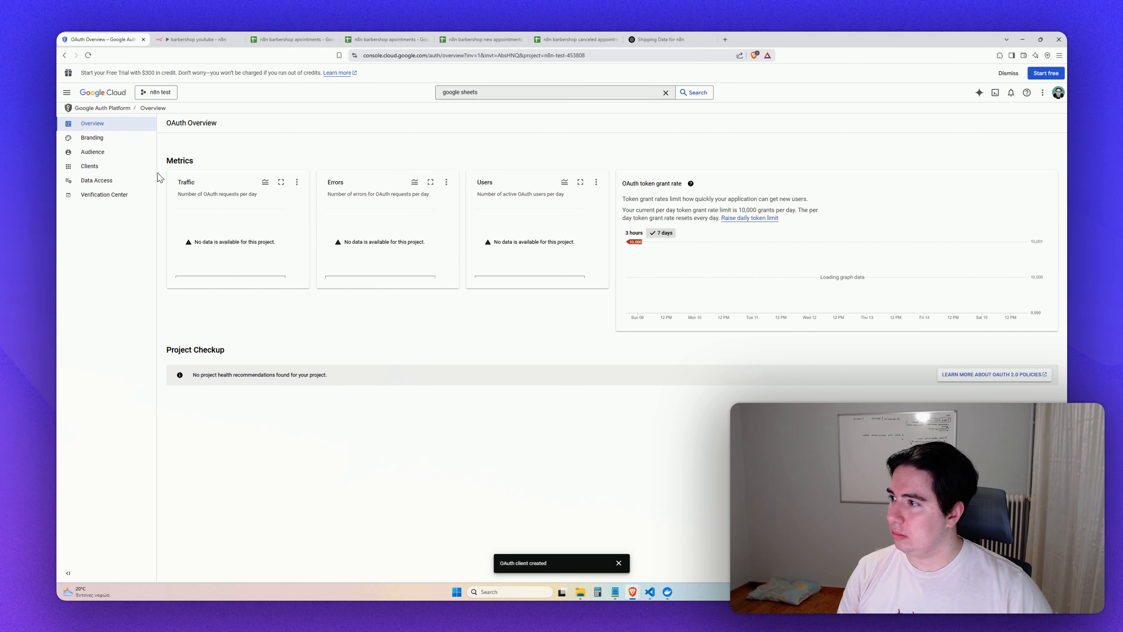
pyautogui.click(105, 166)
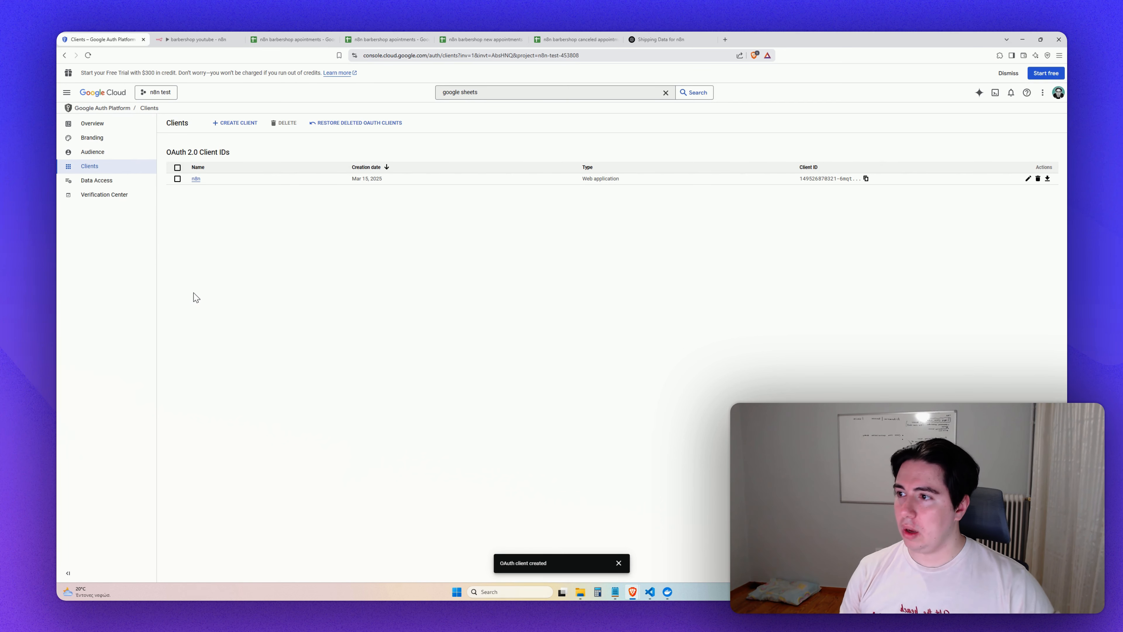
# Start a new OAuth client ID with Web application as its application type.
pyautogui.click(234, 124)
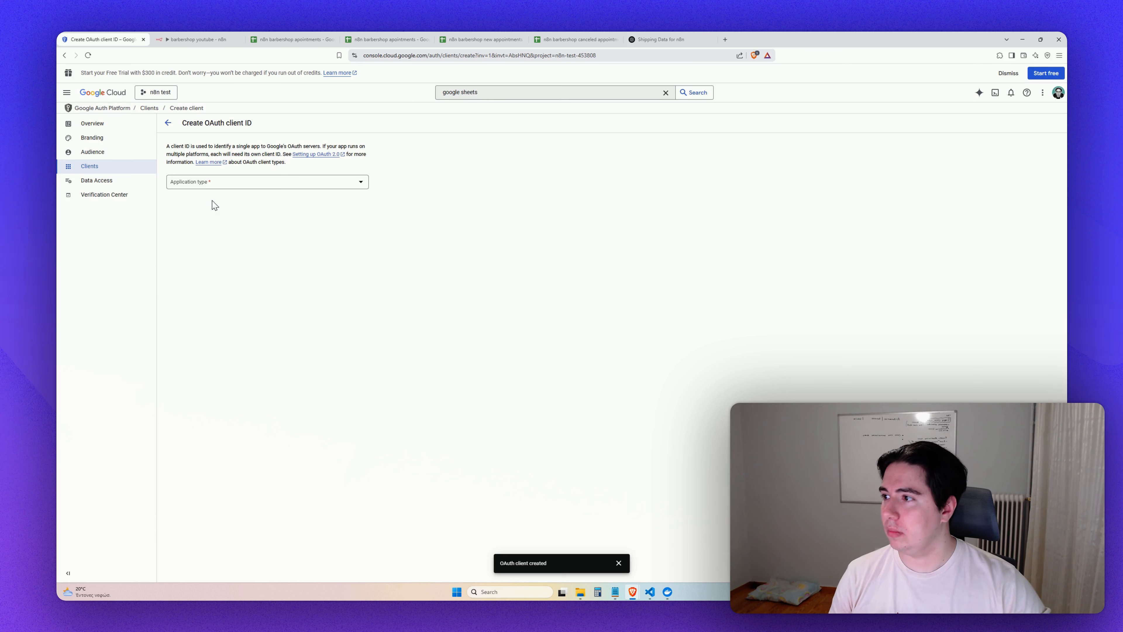
pyautogui.click(214, 182)
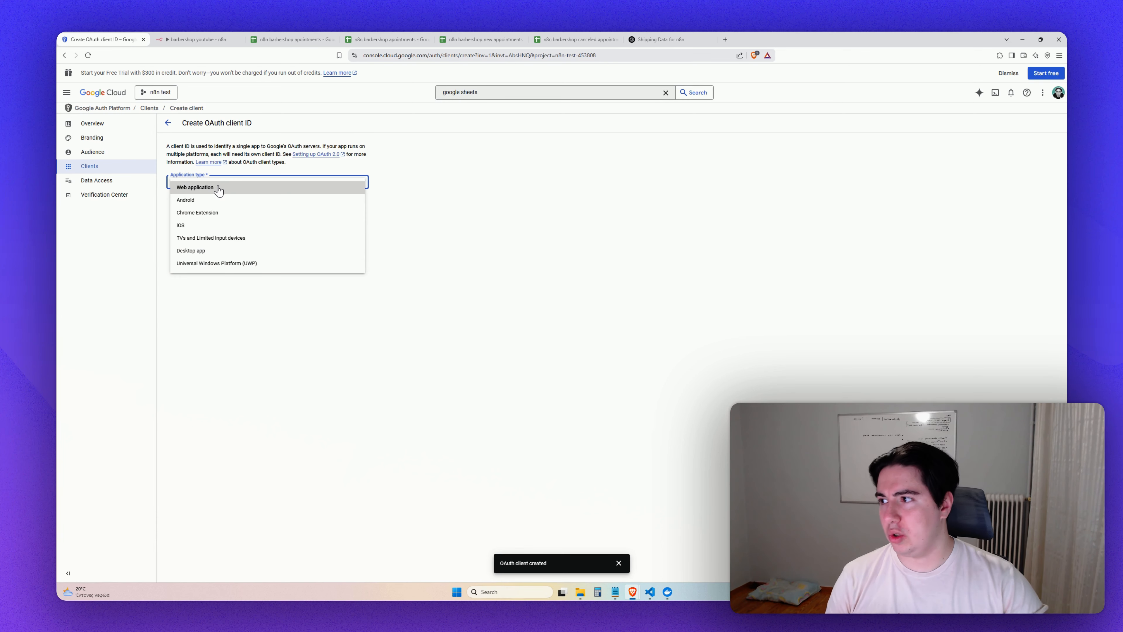
pyautogui.click(218, 190)
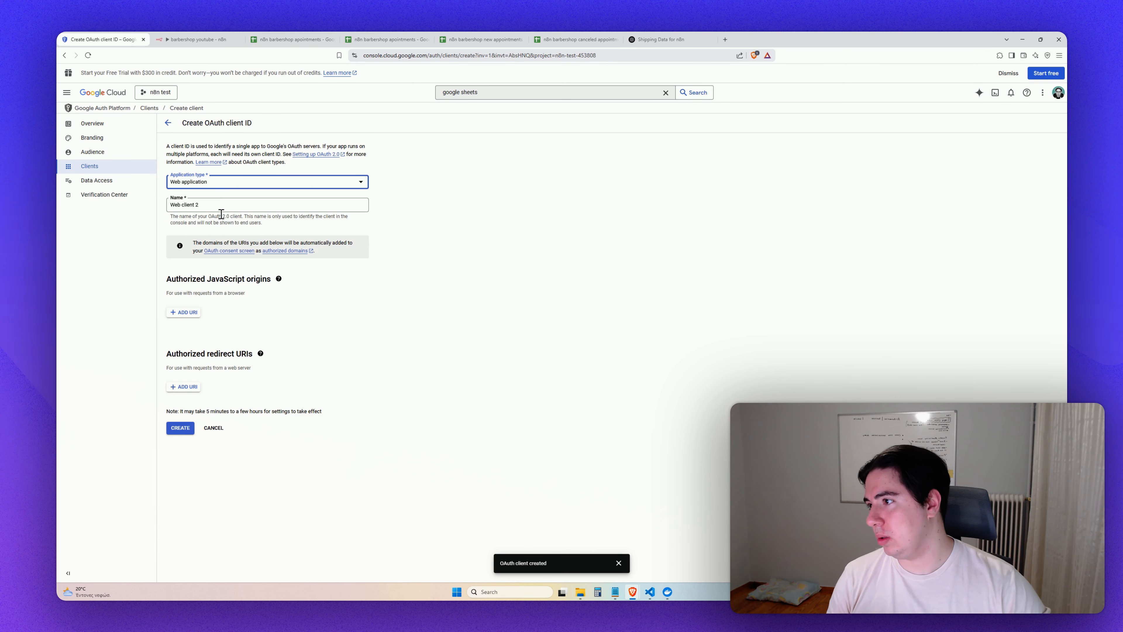
# Name the new OAuth client "n8n youtube".
pyautogui.click(194, 206)
pyautogui.hotkey('ctrl', 'a')
pyautogui.write('n')
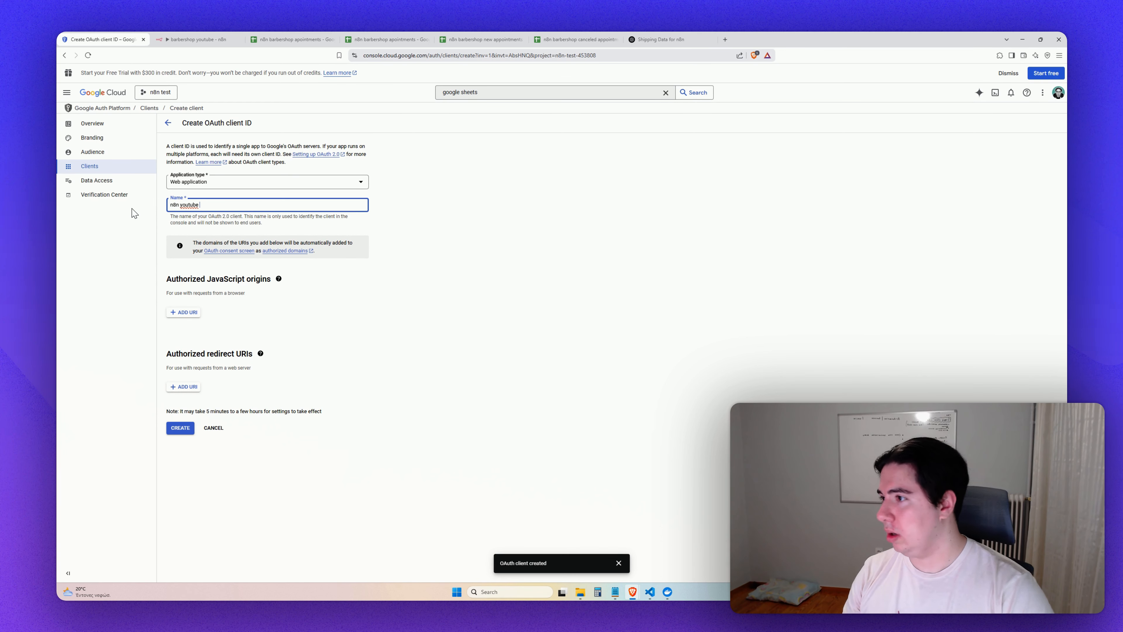
pyautogui.click(184, 388)
pyautogui.hotkey('ctrl', 'Tab')
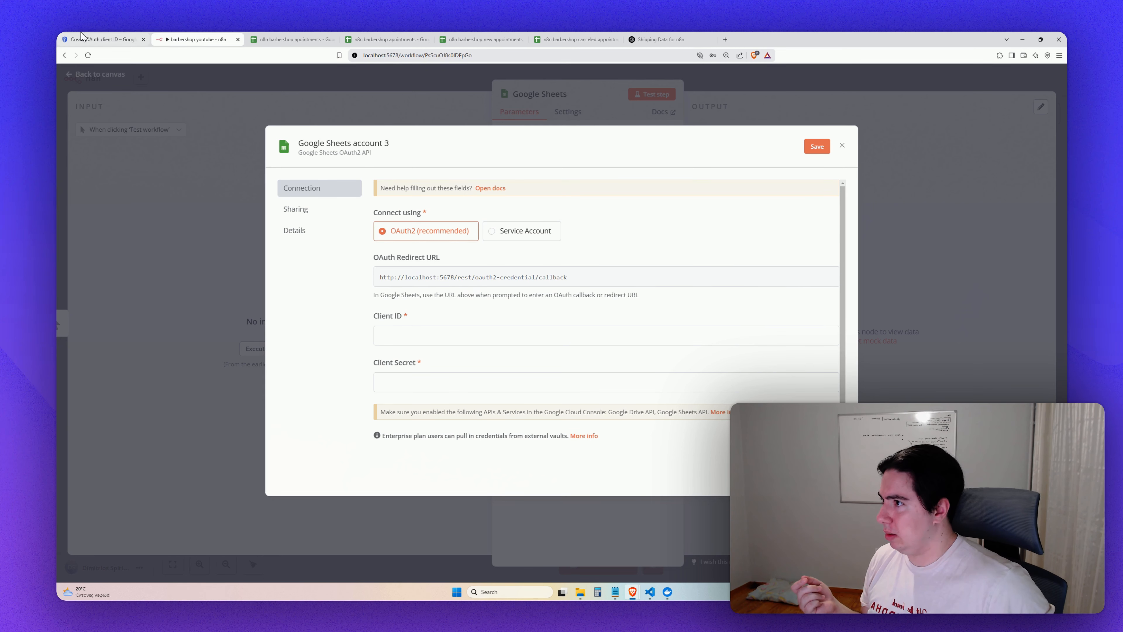
pyautogui.click(111, 36)
pyautogui.click(199, 390)
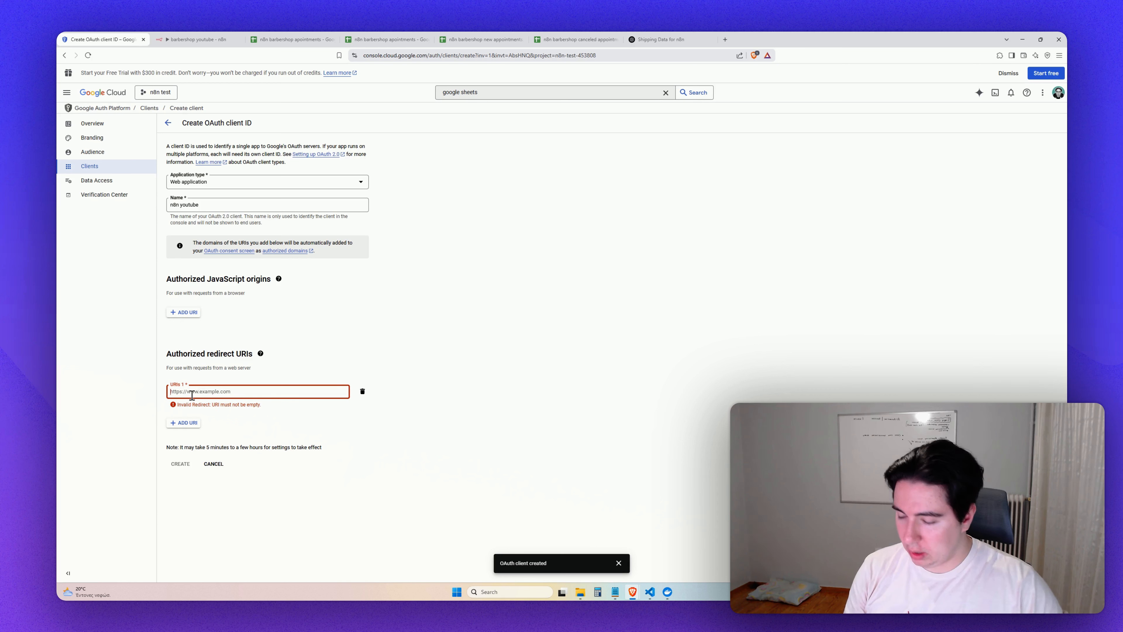
pyautogui.hotkey('ctrl', 'v')
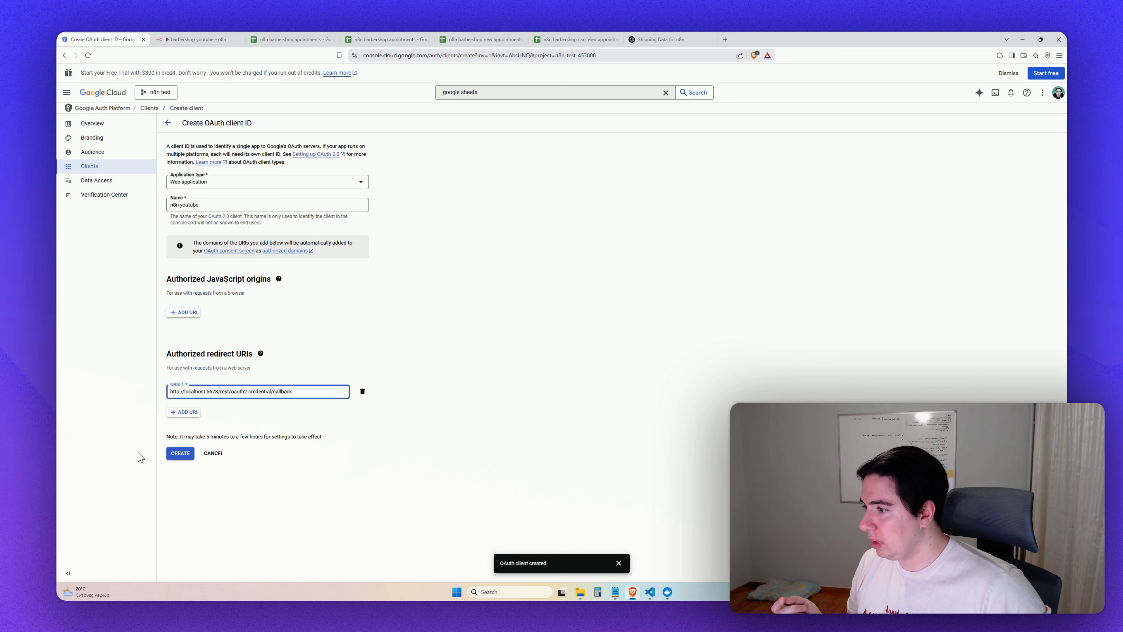
pyautogui.click(174, 456)
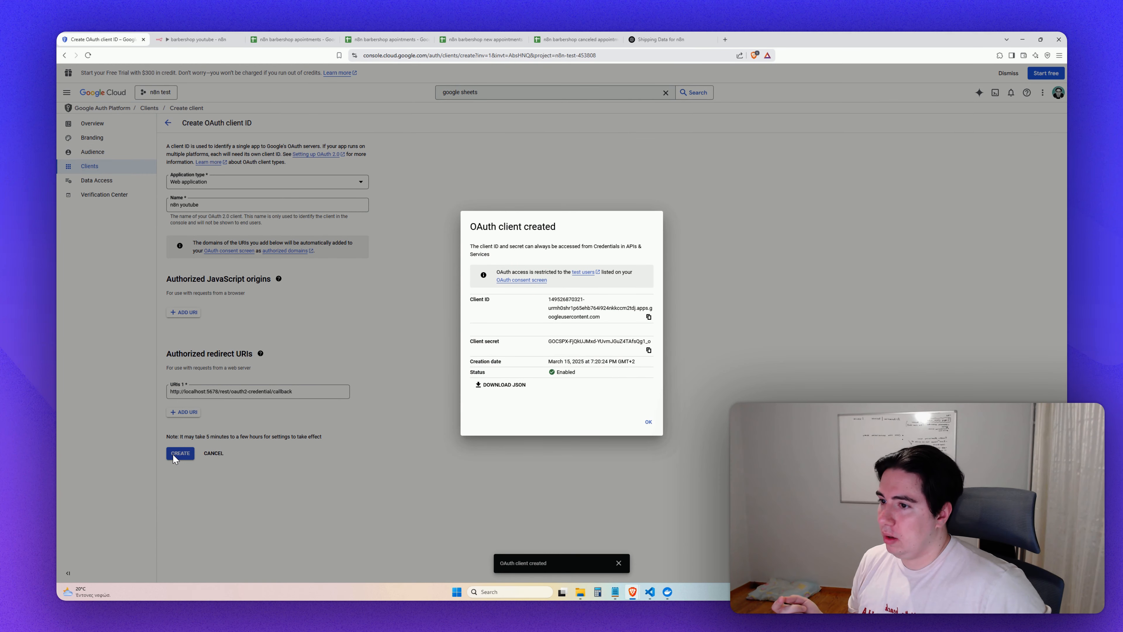
# Copy the new client's ID from Google Cloud into the Client ID field of the Google Sheets credential in n8n.
pyautogui.click(648, 318)
pyautogui.click(197, 38)
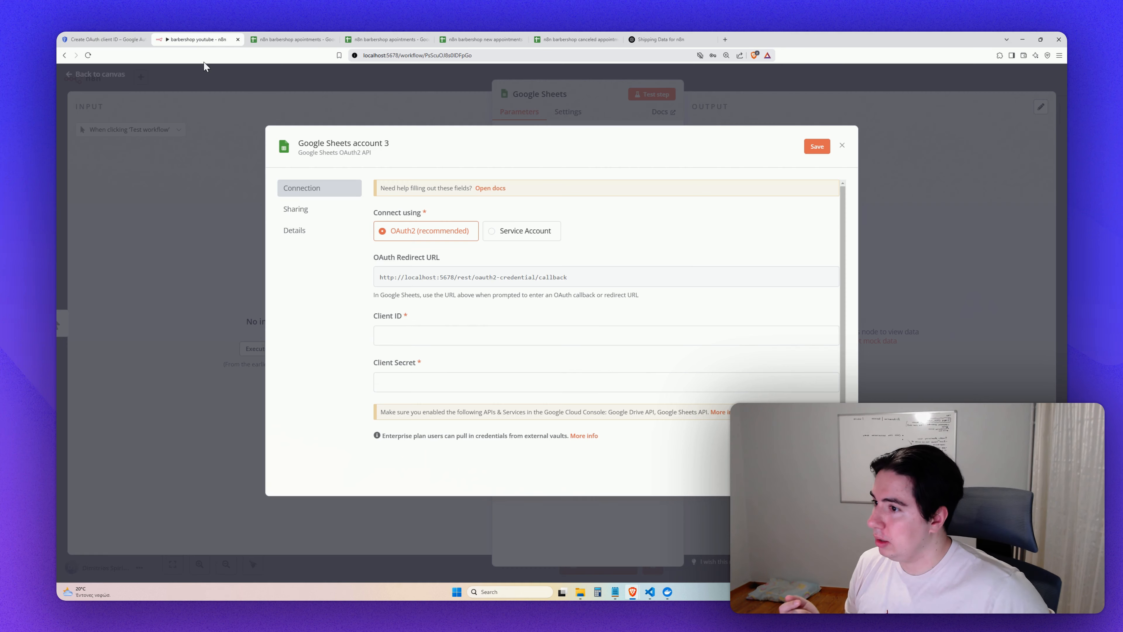
pyautogui.click(432, 337)
pyautogui.hotkey('ctrl', 'v')
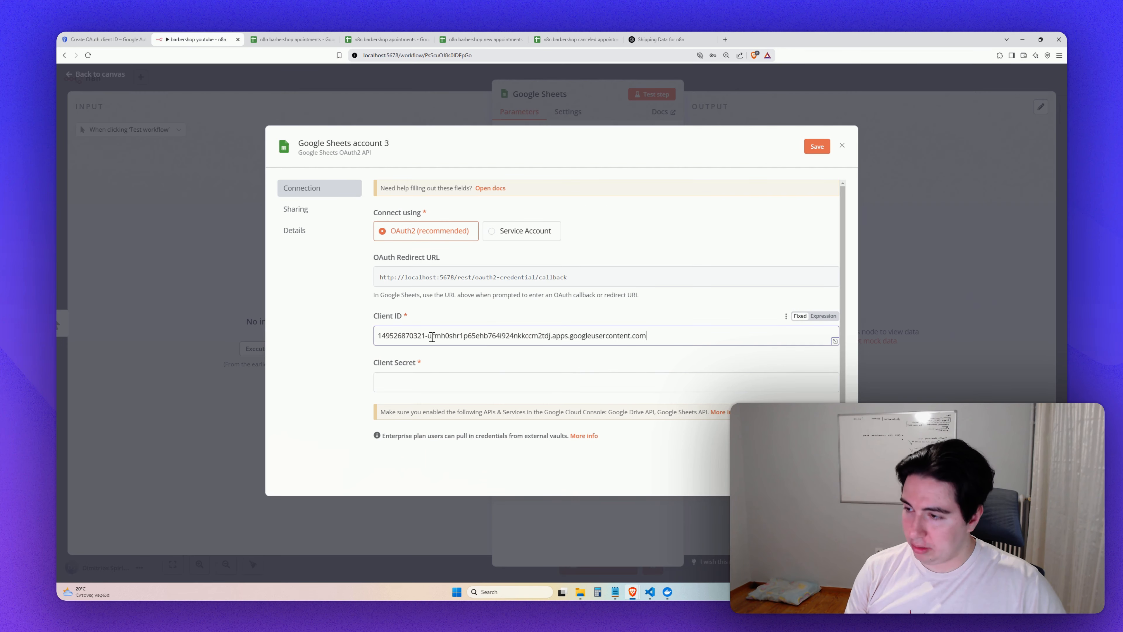
# Copy the client secret from Google Cloud into the Client Secret field of the n8n credential.
pyautogui.click(417, 385)
pyautogui.click(101, 39)
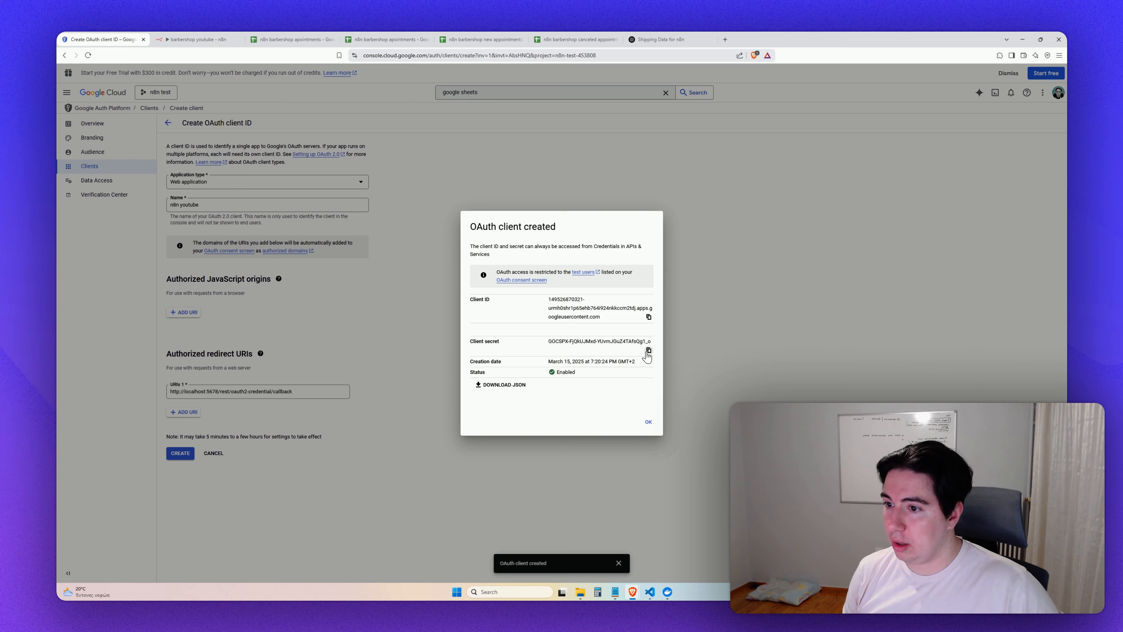
pyautogui.click(647, 347)
pyautogui.click(203, 38)
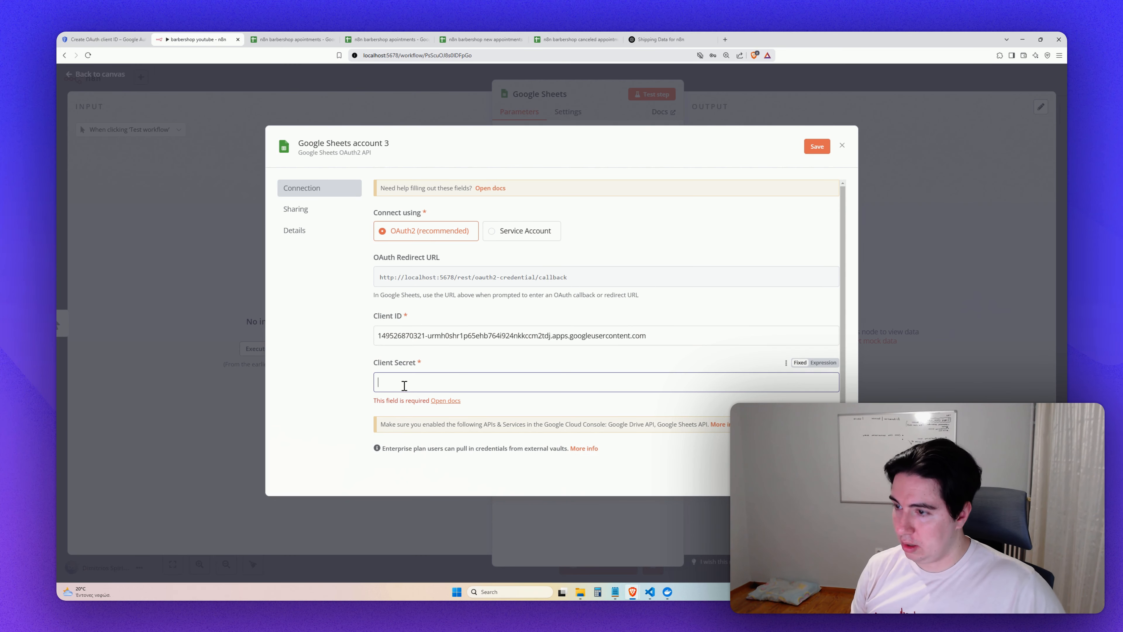
pyautogui.hotkey('ctrl', 'v')
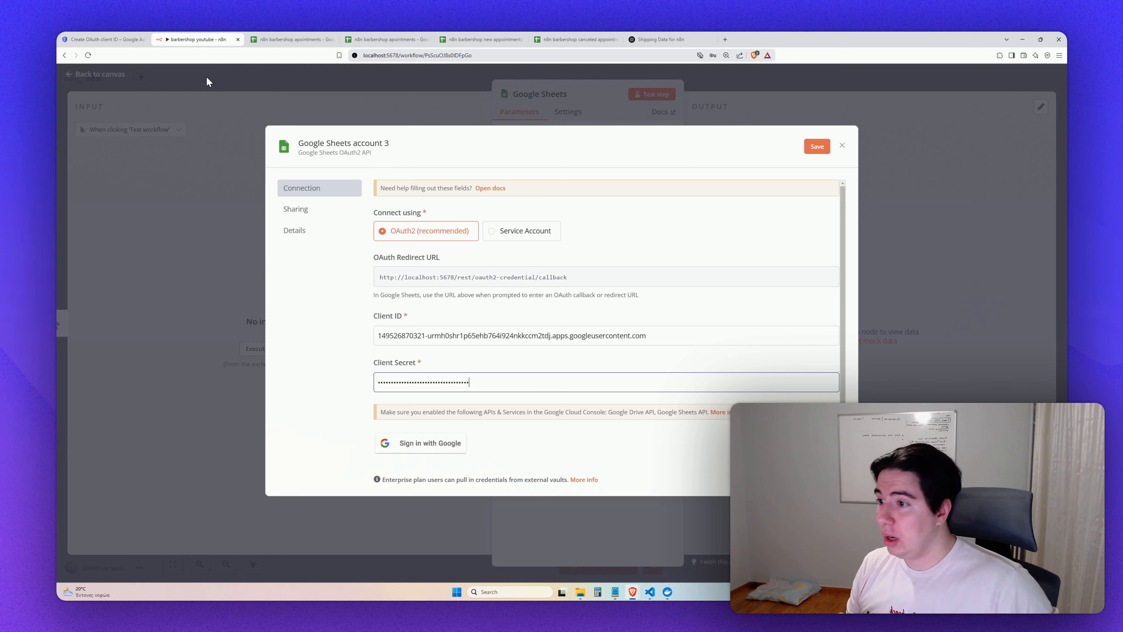
# Dismiss the client creation notice in Google Cloud and check the Audience page for the test user's e-mail address.
pyautogui.click(106, 39)
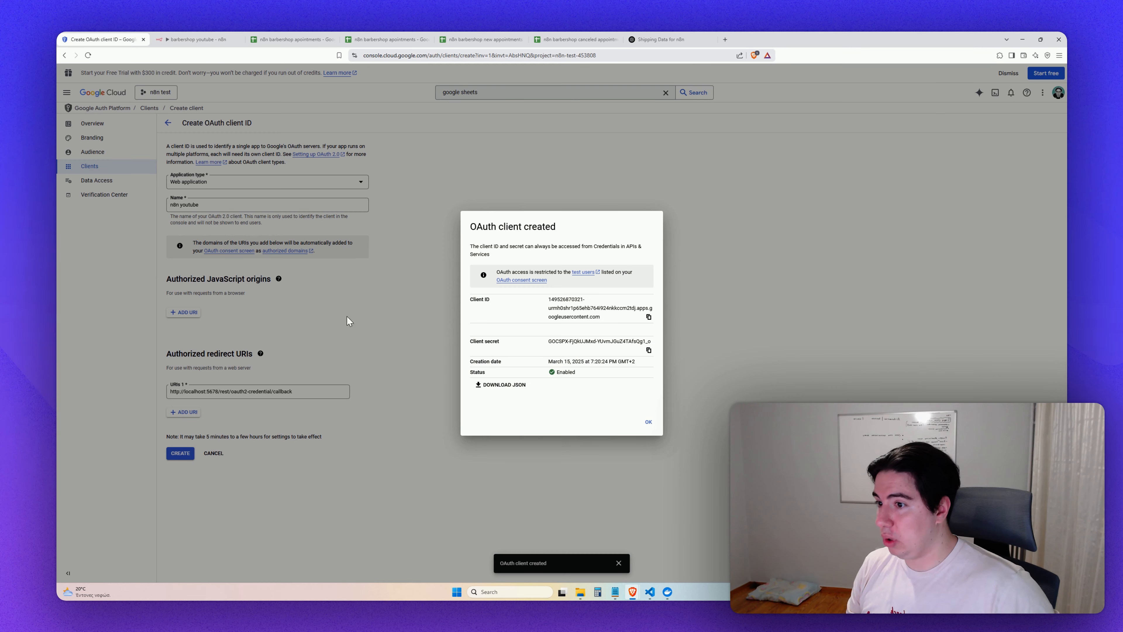
pyautogui.click(649, 423)
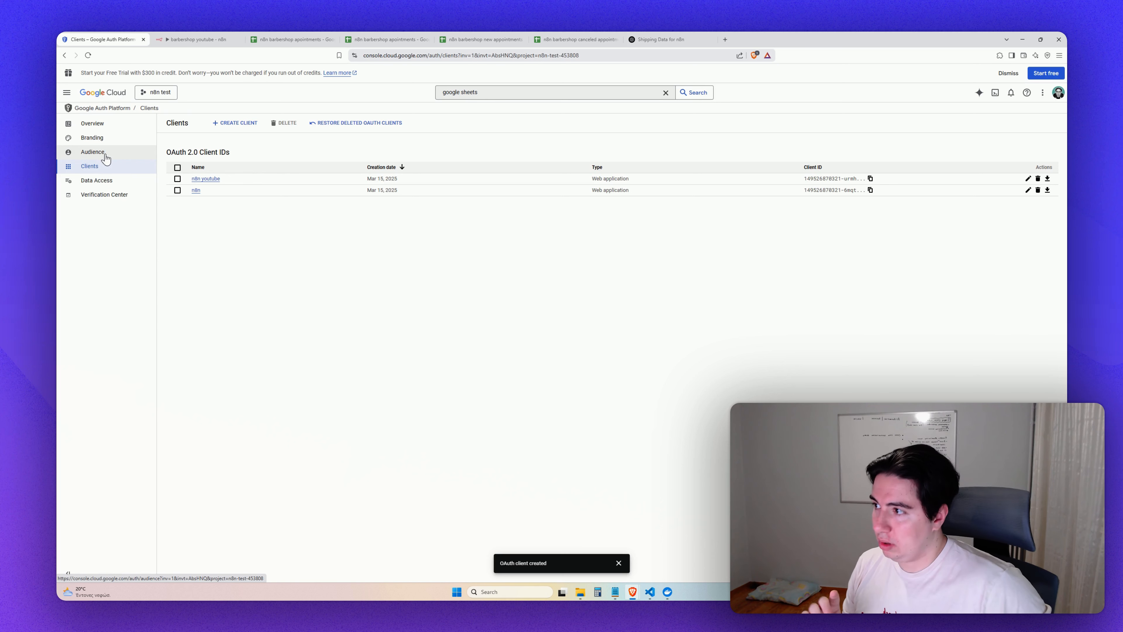
pyautogui.click(103, 155)
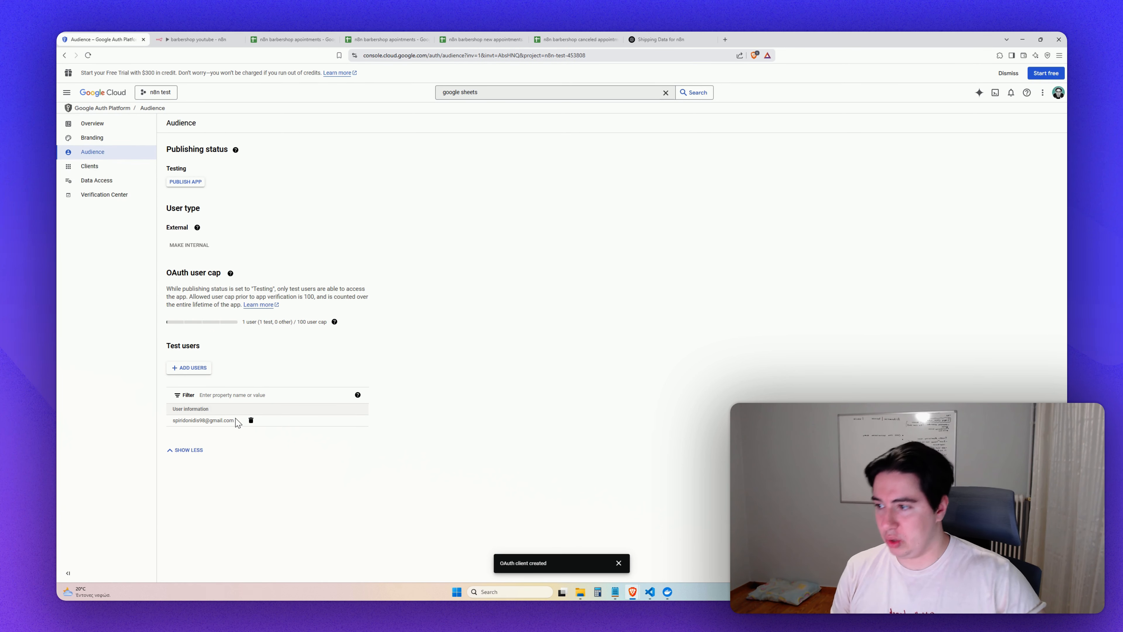
pyautogui.moveTo(236, 422); pyautogui.dragTo(118, 353)
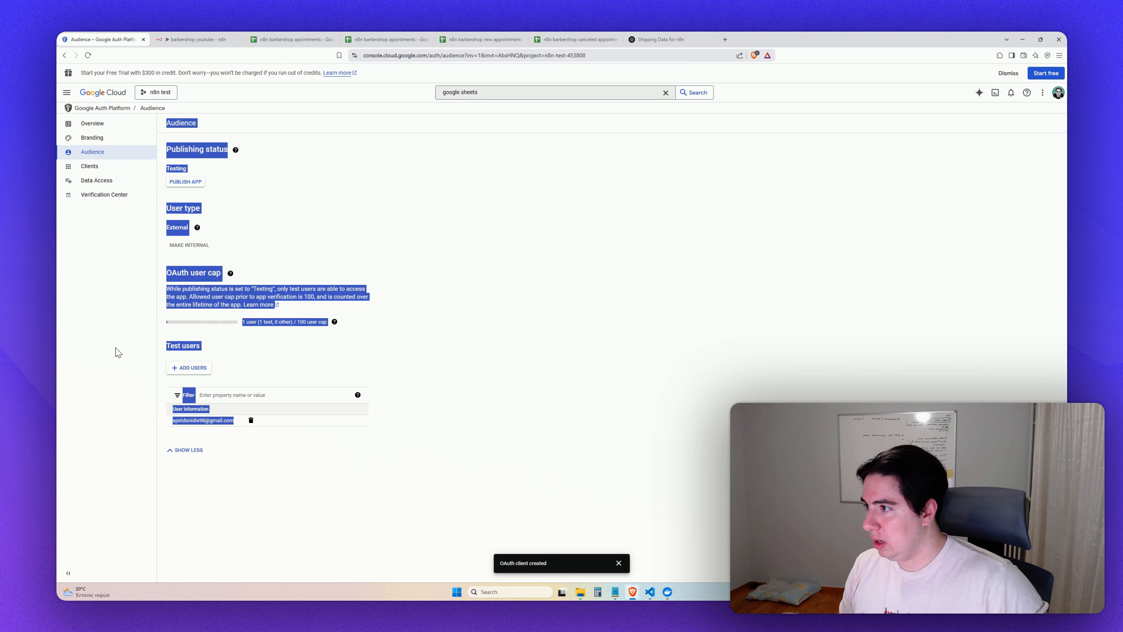
pyautogui.click(210, 431)
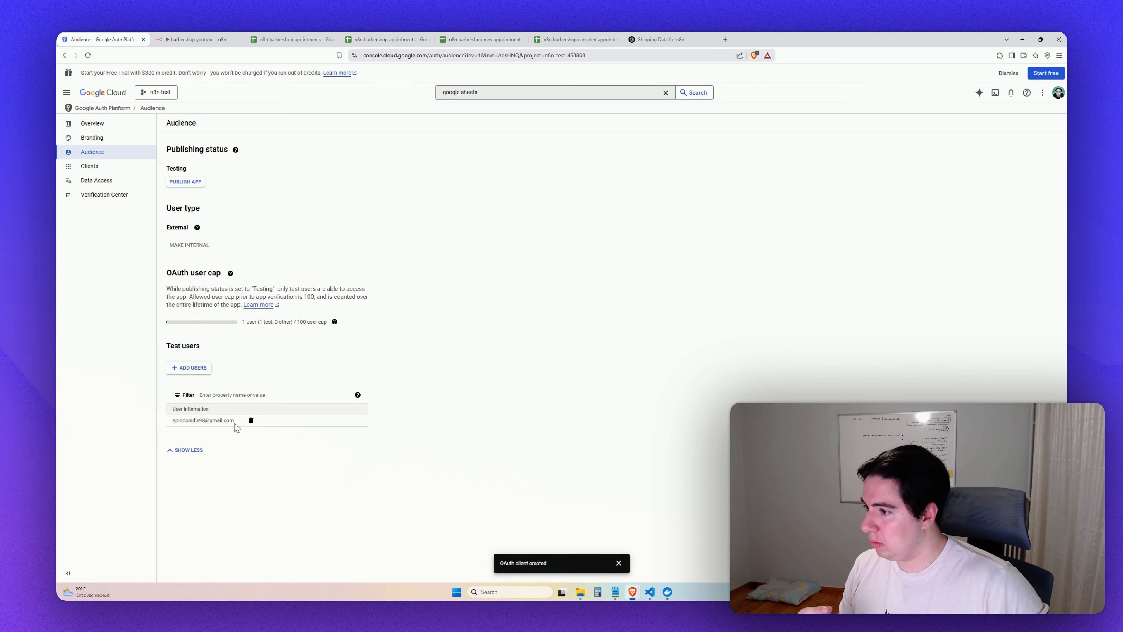
pyautogui.moveTo(235, 423); pyautogui.dragTo(168, 423)
pyautogui.hotkey('ctrl', 'c')
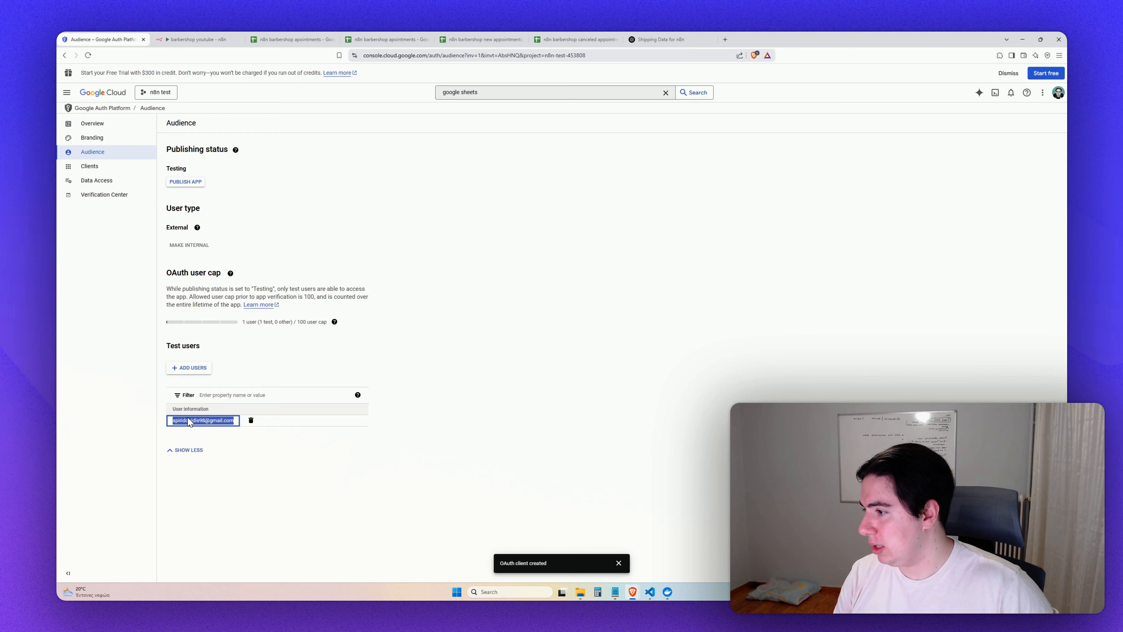
pyautogui.click(273, 457)
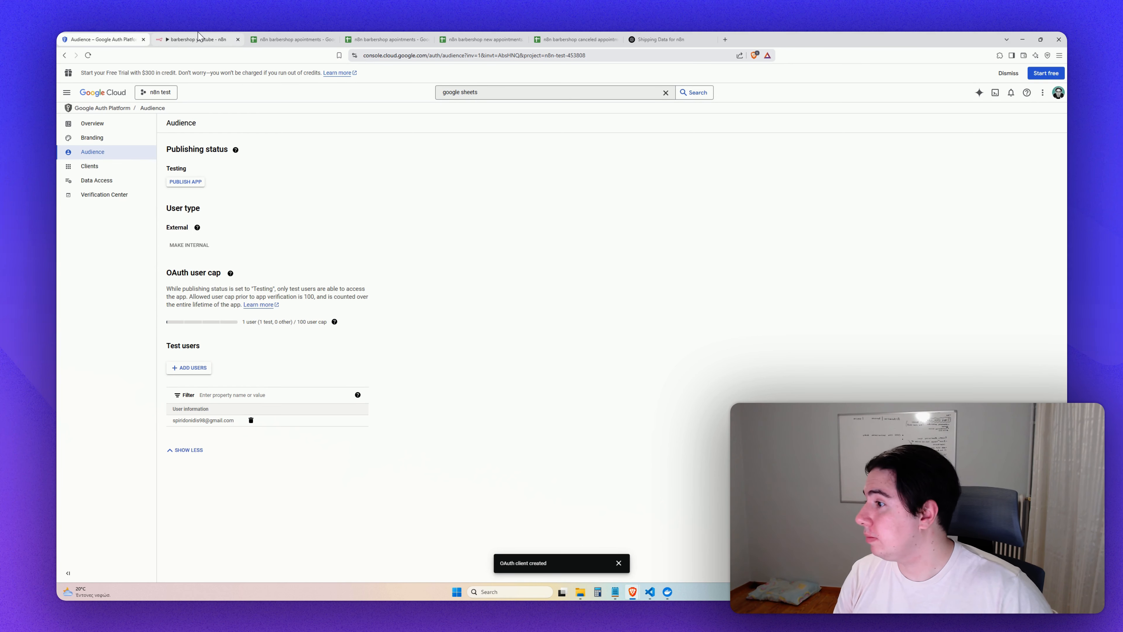
# Sign in to the n8n credential with the test user's Google account, grant n8n the requested access, and close the credential.
pyautogui.click(223, 42)
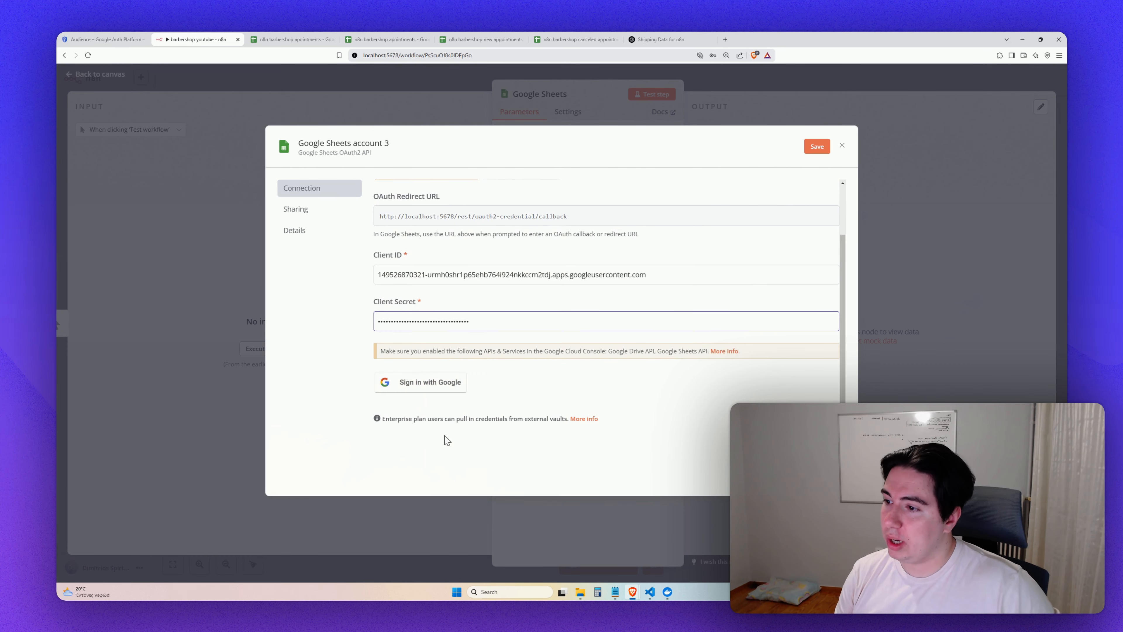
pyautogui.click(438, 397)
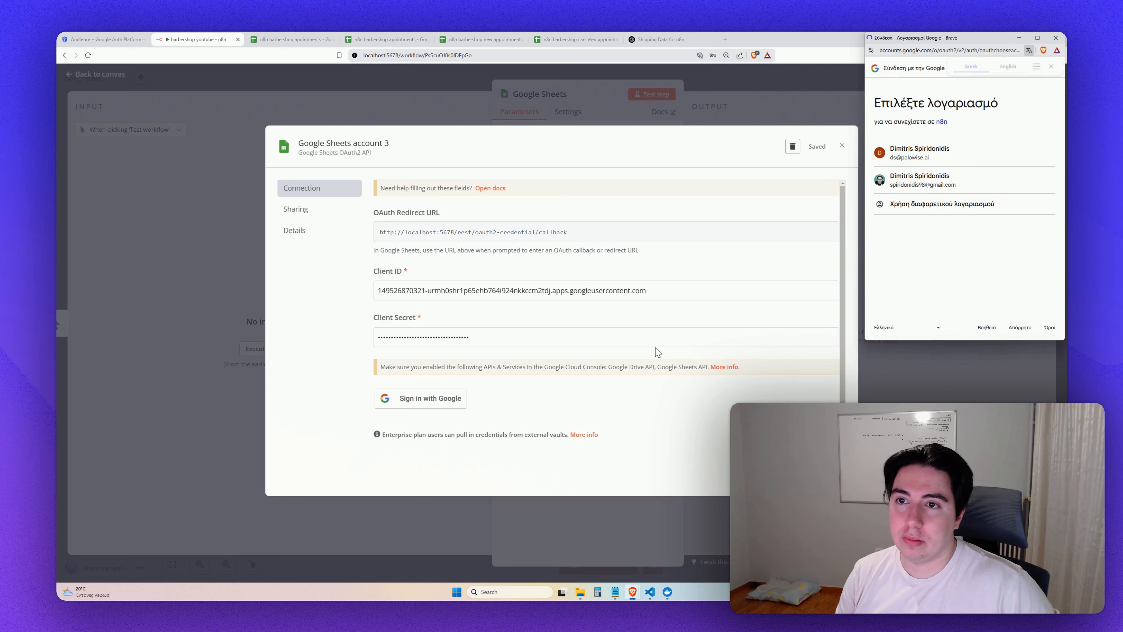
pyautogui.click(890, 180)
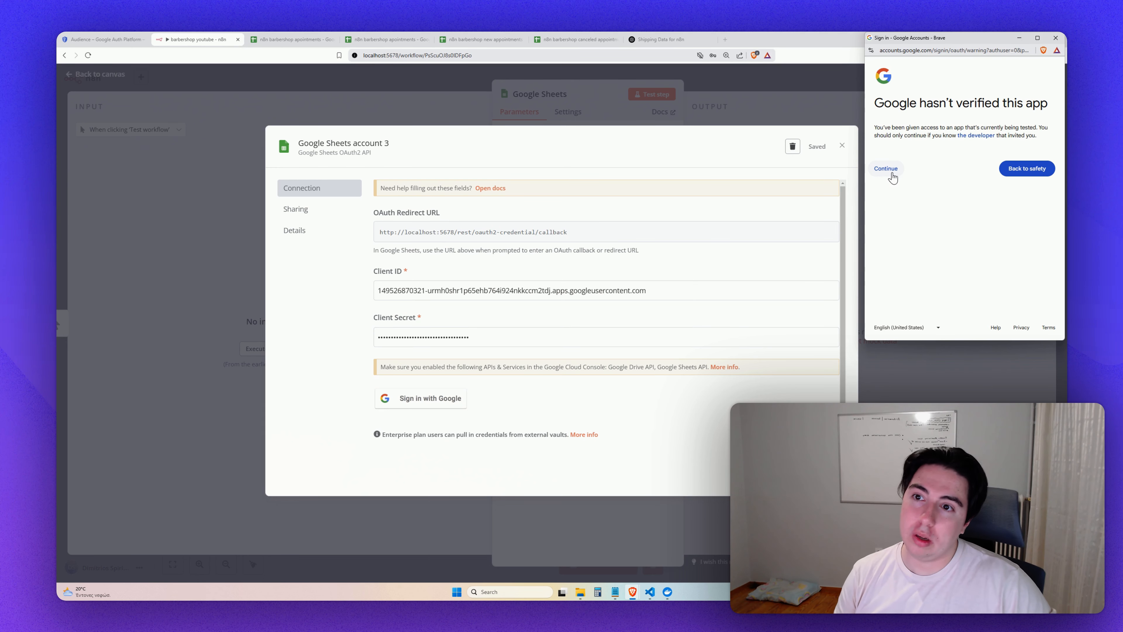
pyautogui.click(892, 175)
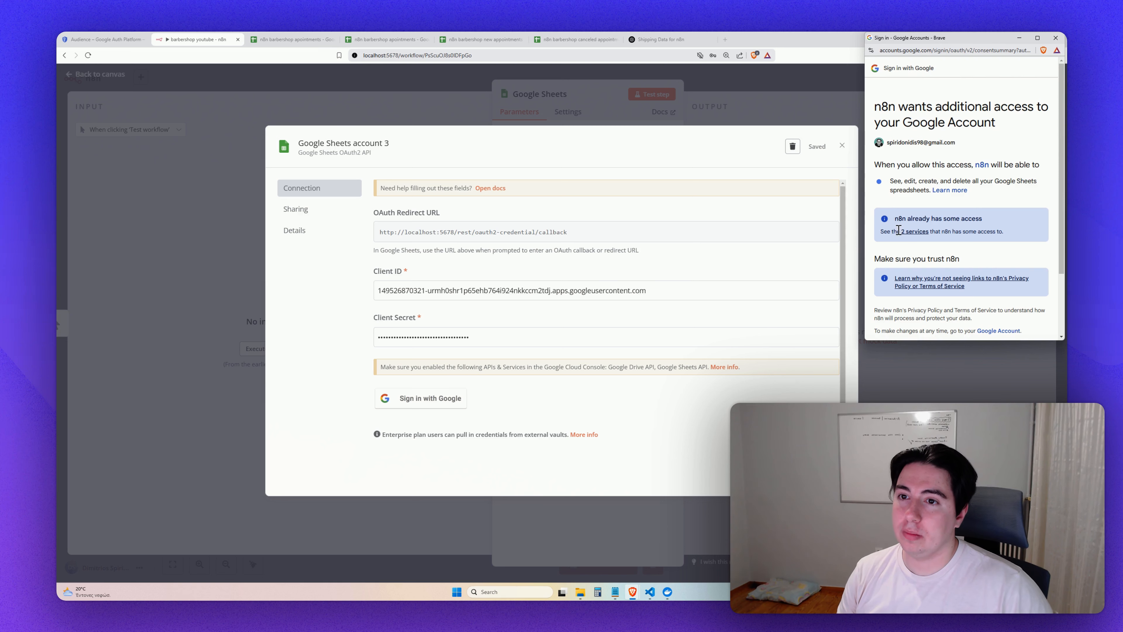
pyautogui.scroll(-2, 899, 230)
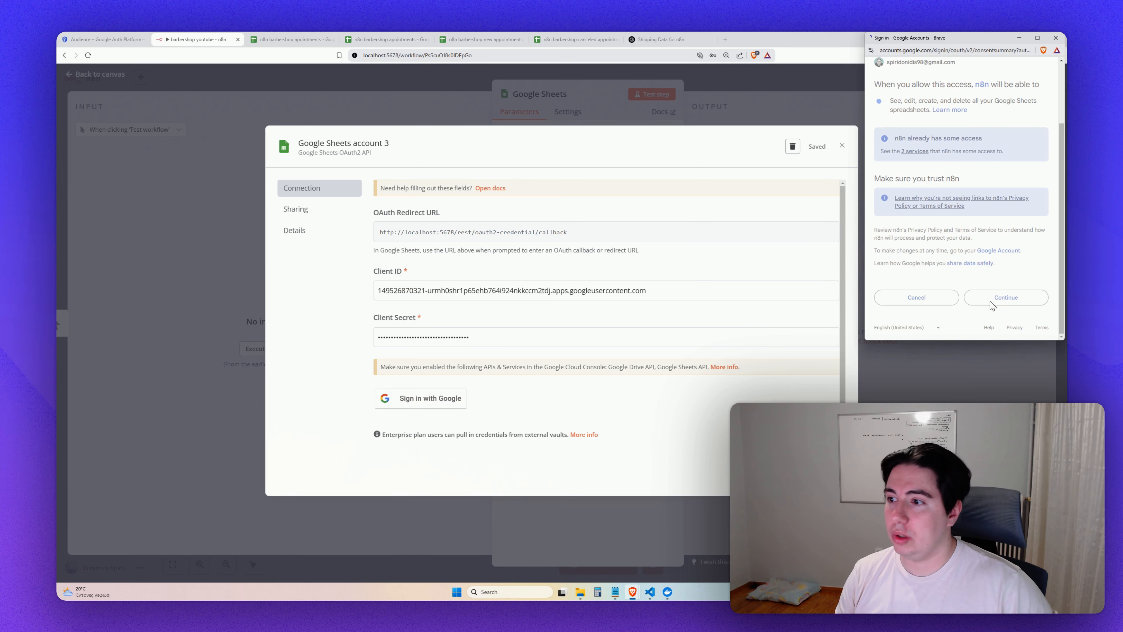
pyautogui.click(992, 305)
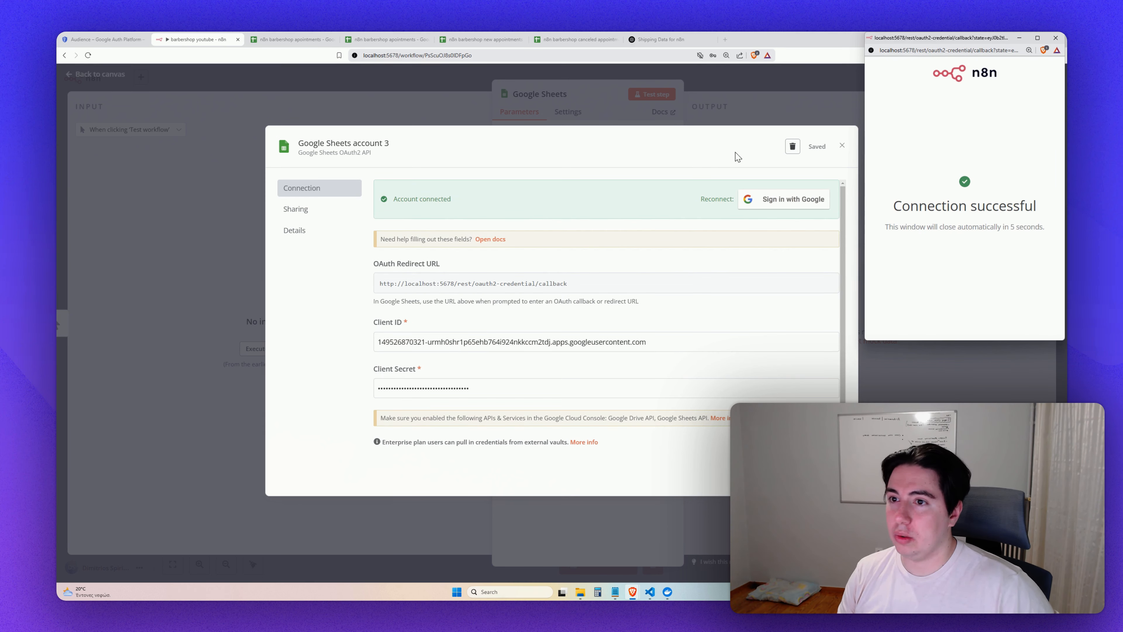
pyautogui.click(842, 146)
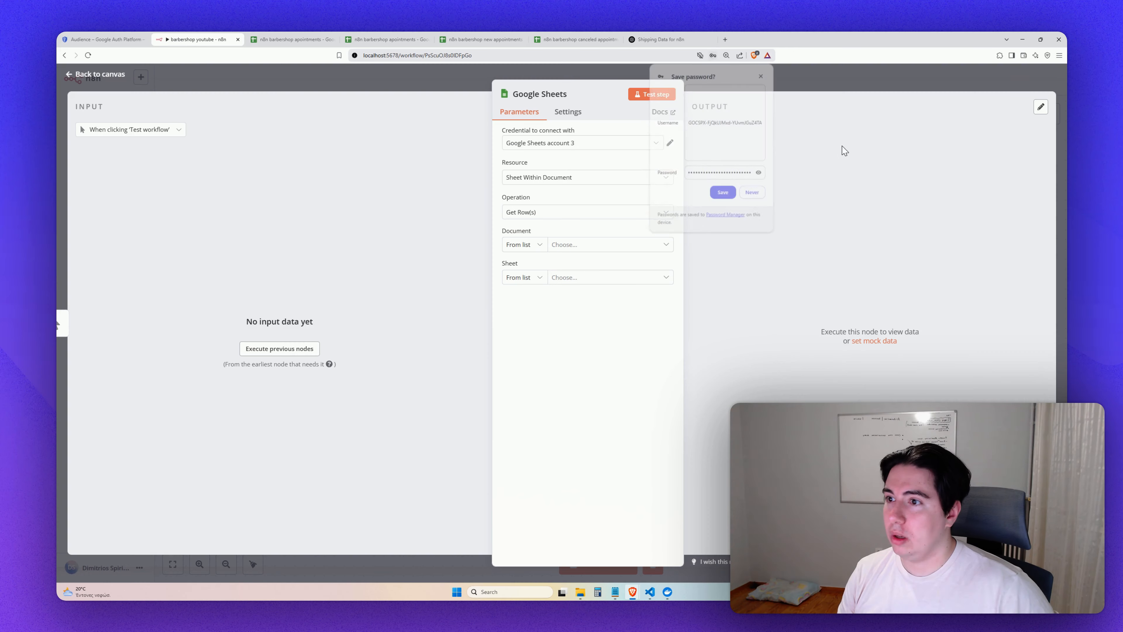
# Select Google Sheets account 3 as the node's credential and decline the browser's offer to save the password.
pyautogui.click(583, 144)
pyautogui.click(575, 227)
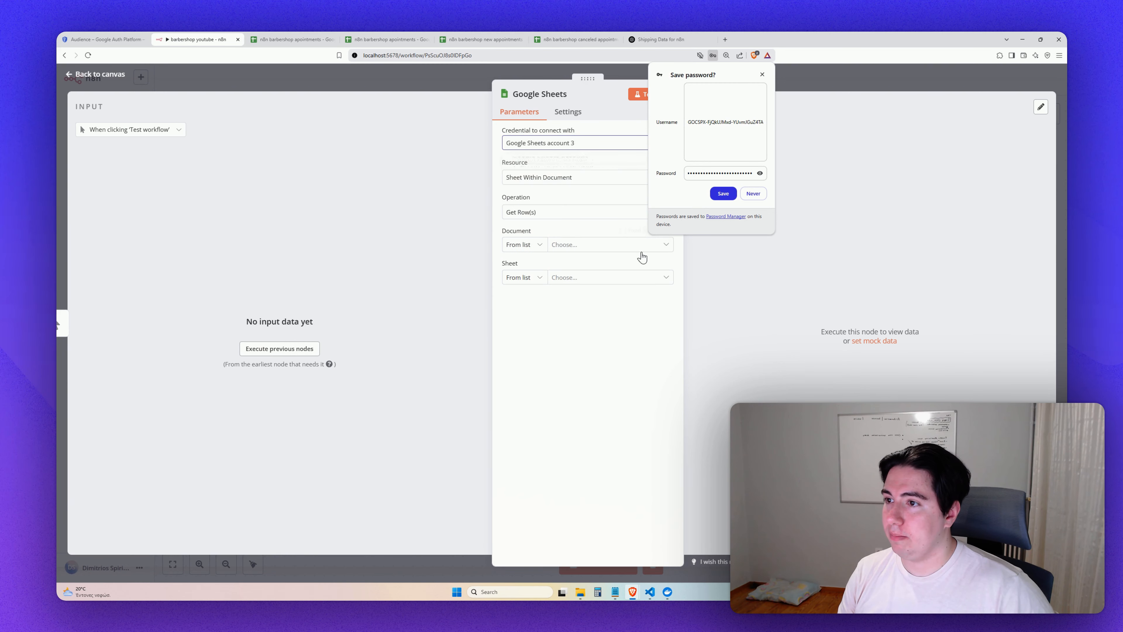
pyautogui.click(764, 75)
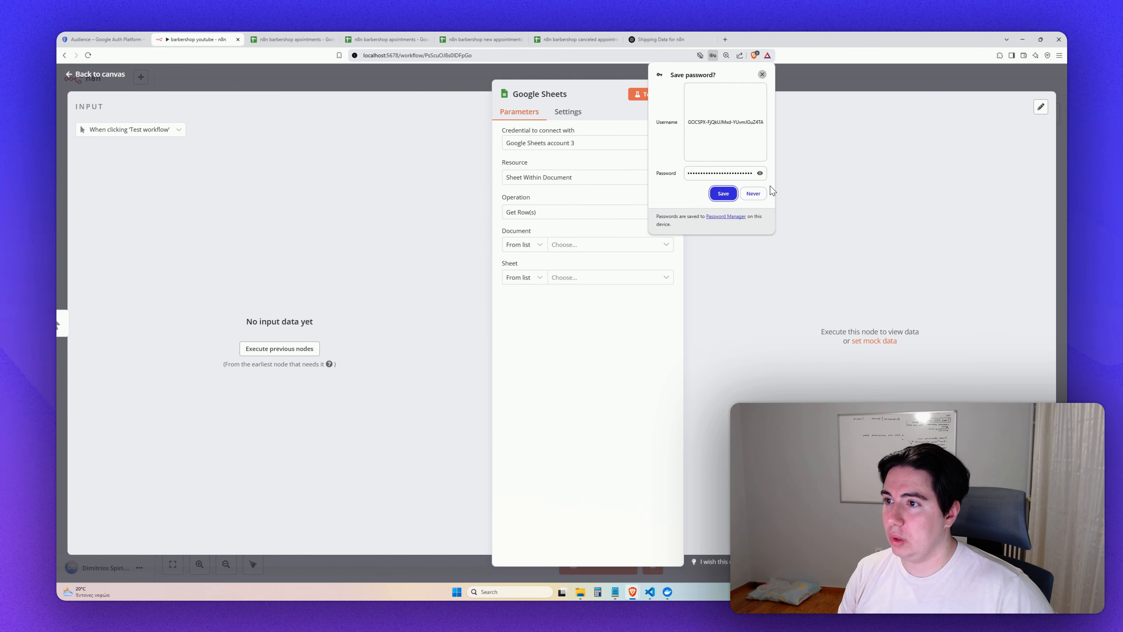
pyautogui.click(759, 197)
pyautogui.click(592, 144)
pyautogui.click(582, 224)
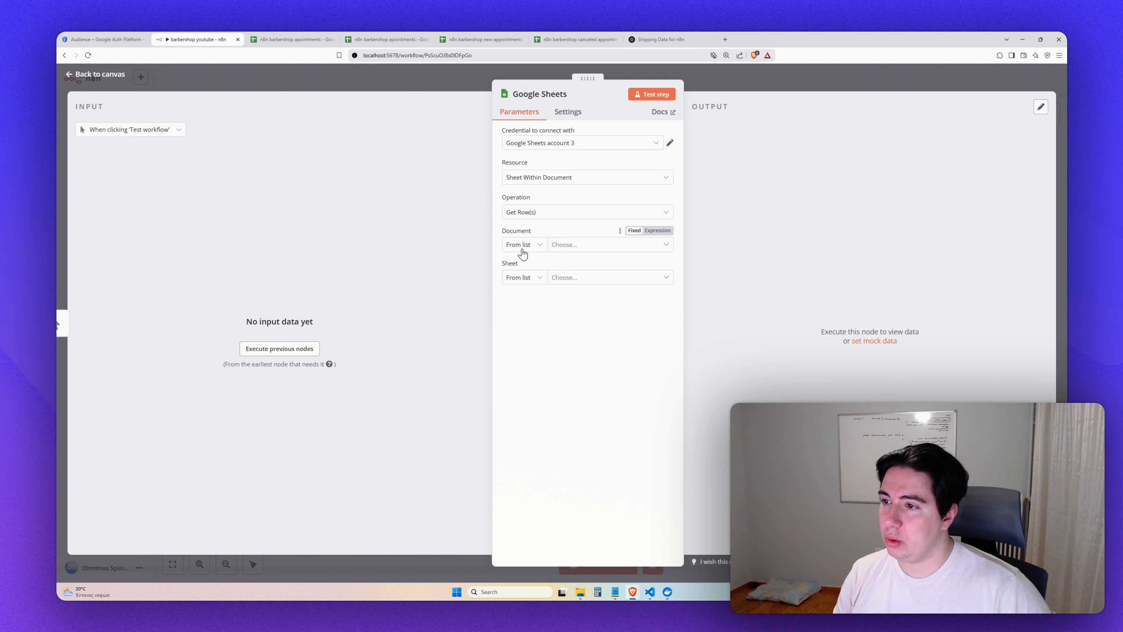
# List the node's available documents, and search Google Cloud for "google sheets" to check whether the Google Sheets API is enabled.
pyautogui.click(591, 247)
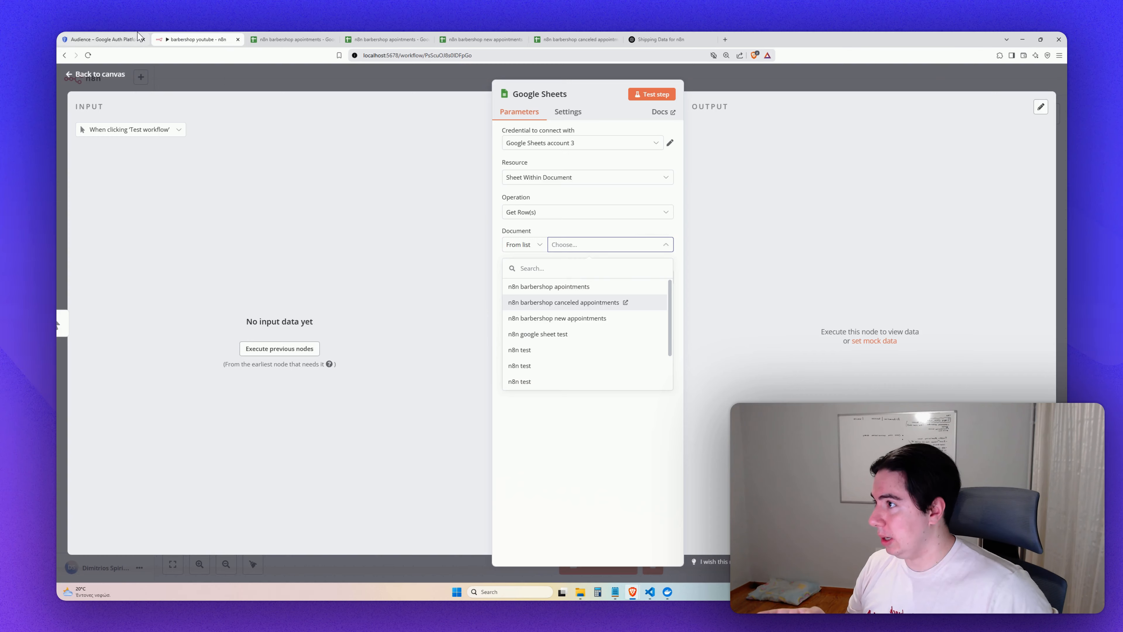
pyautogui.click(127, 40)
pyautogui.click(505, 95)
pyautogui.moveTo(504, 93); pyautogui.dragTo(363, 98)
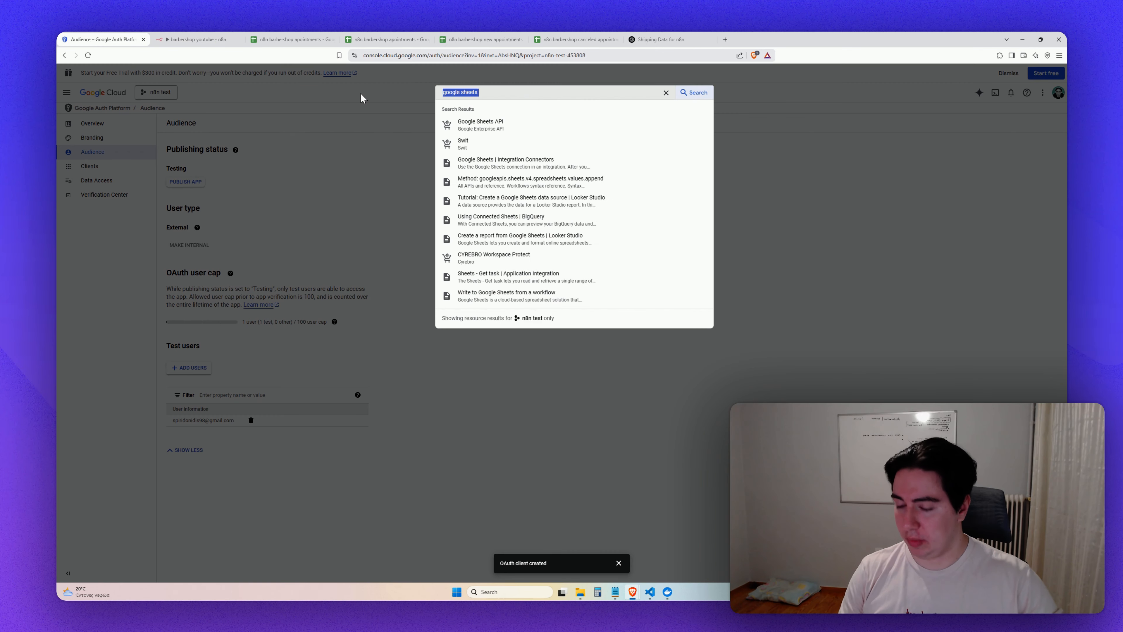
pyautogui.write('google she')
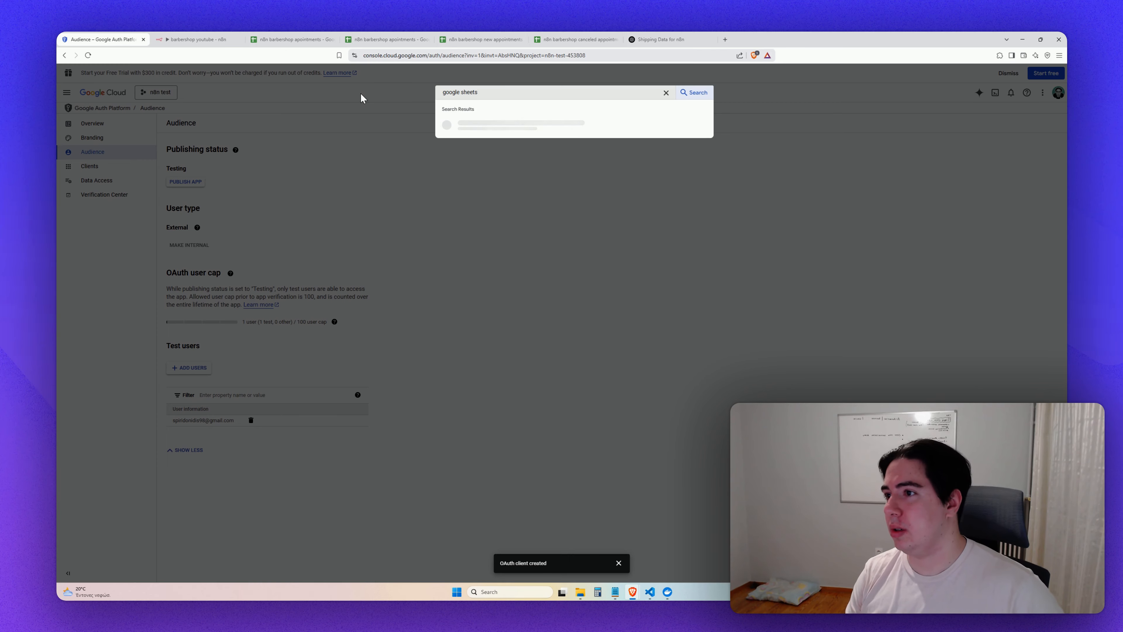
pyautogui.click(487, 125)
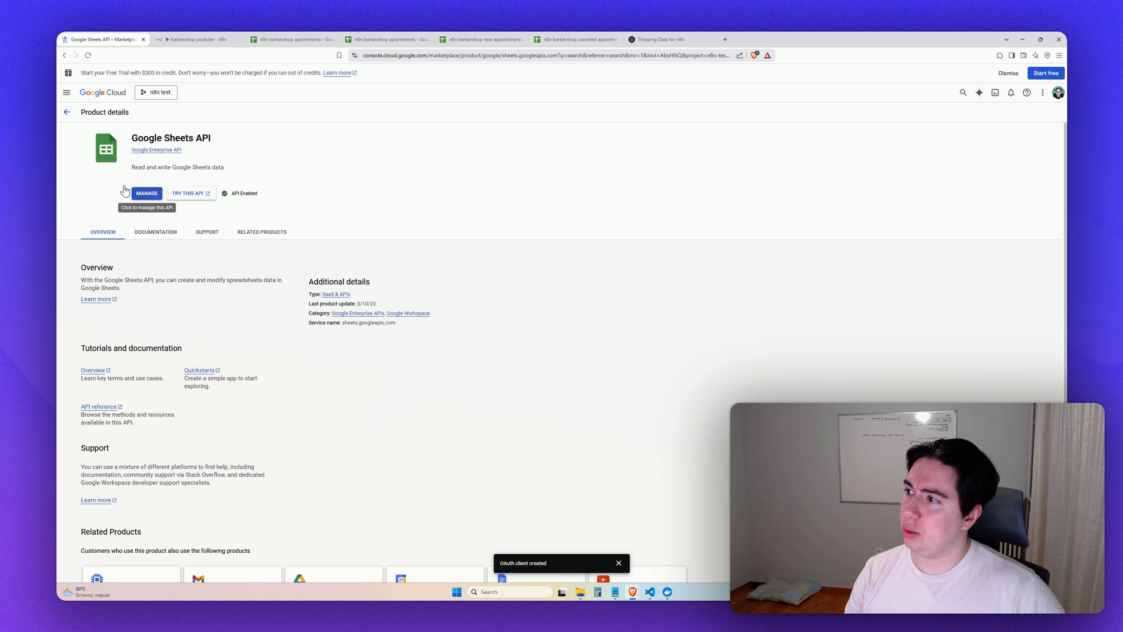
# Back in n8n, set the node to read Sheet1 of the n8n barbershop apointments document and test it.
pyautogui.click(186, 39)
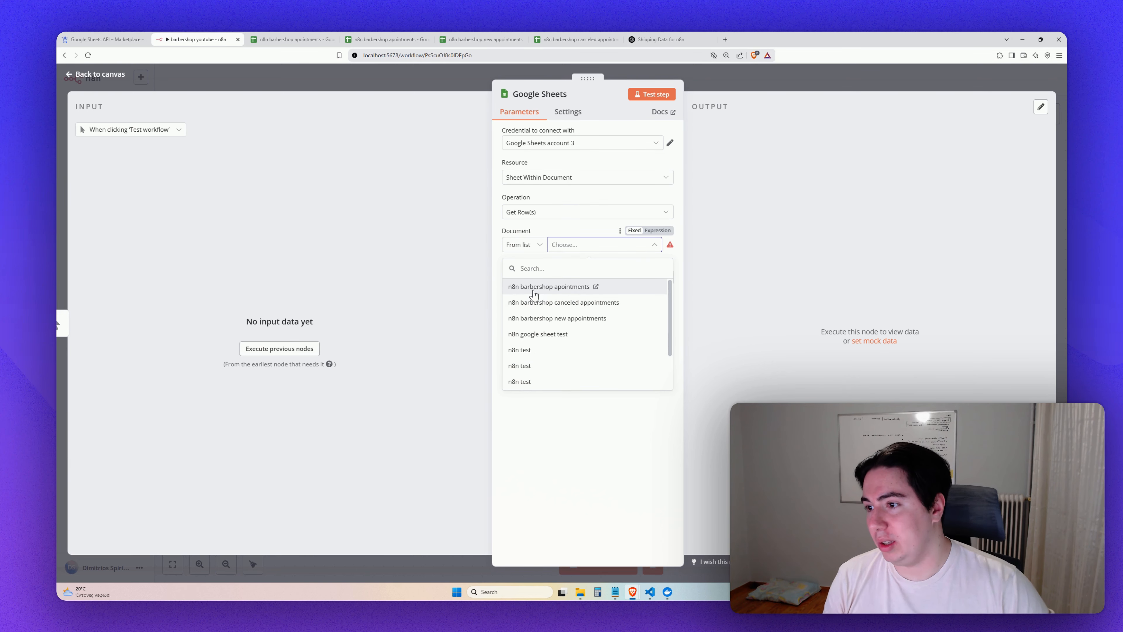
pyautogui.click(292, 39)
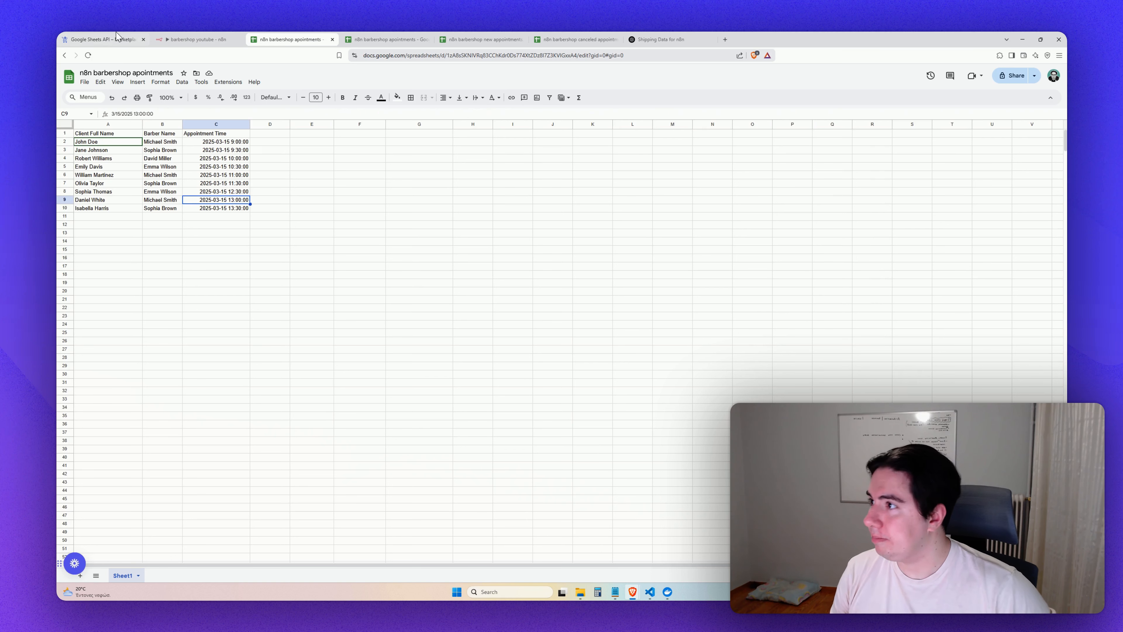
pyautogui.click(195, 39)
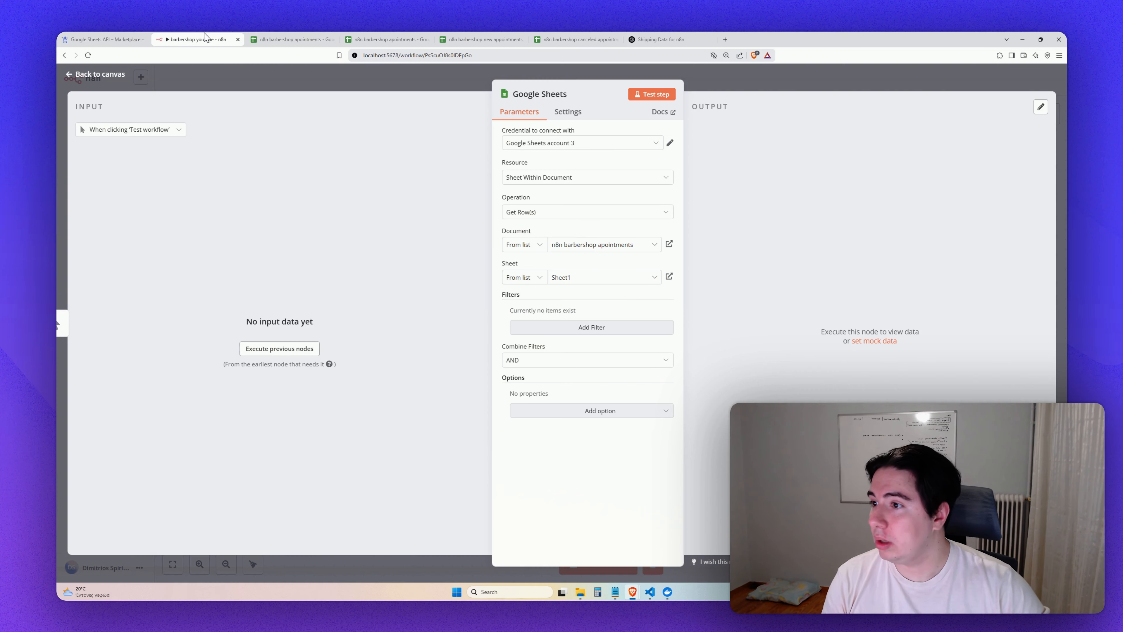
pyautogui.click(644, 97)
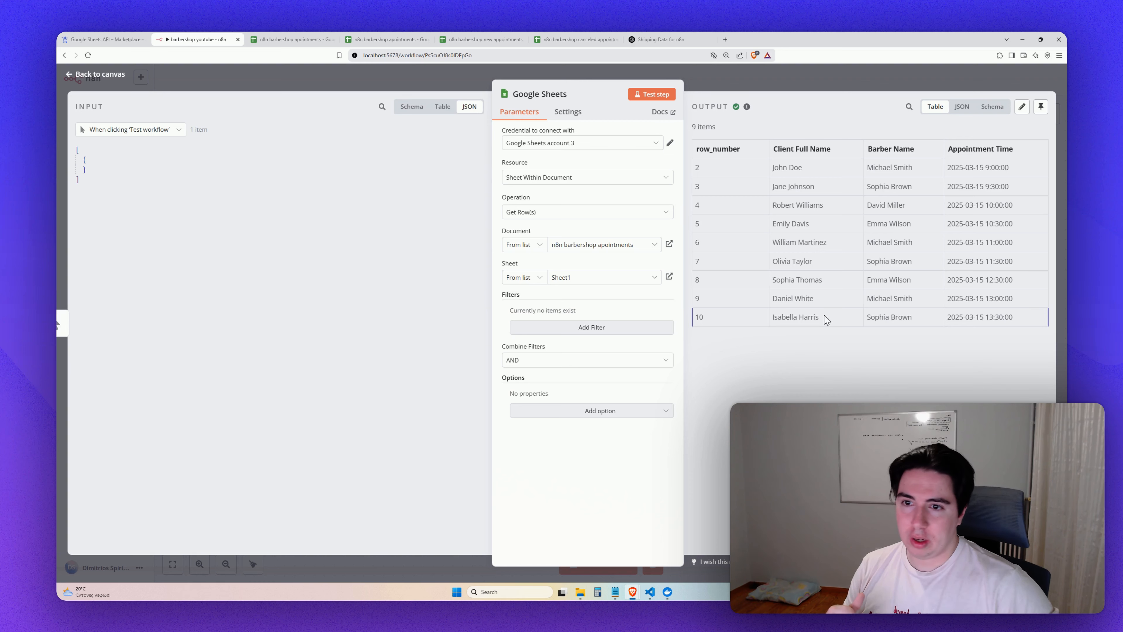
# Close the Google Sheets node, look over the n8n barbershop new appointments spreadsheet, and return to n8n.
pyautogui.click(93, 75)
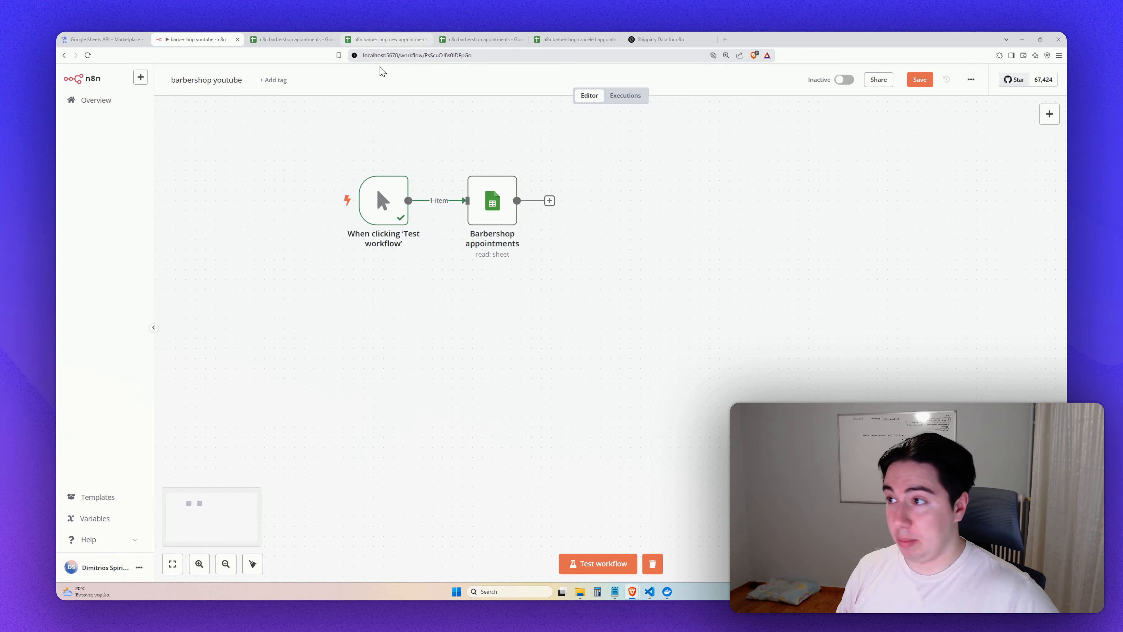
pyautogui.click(380, 39)
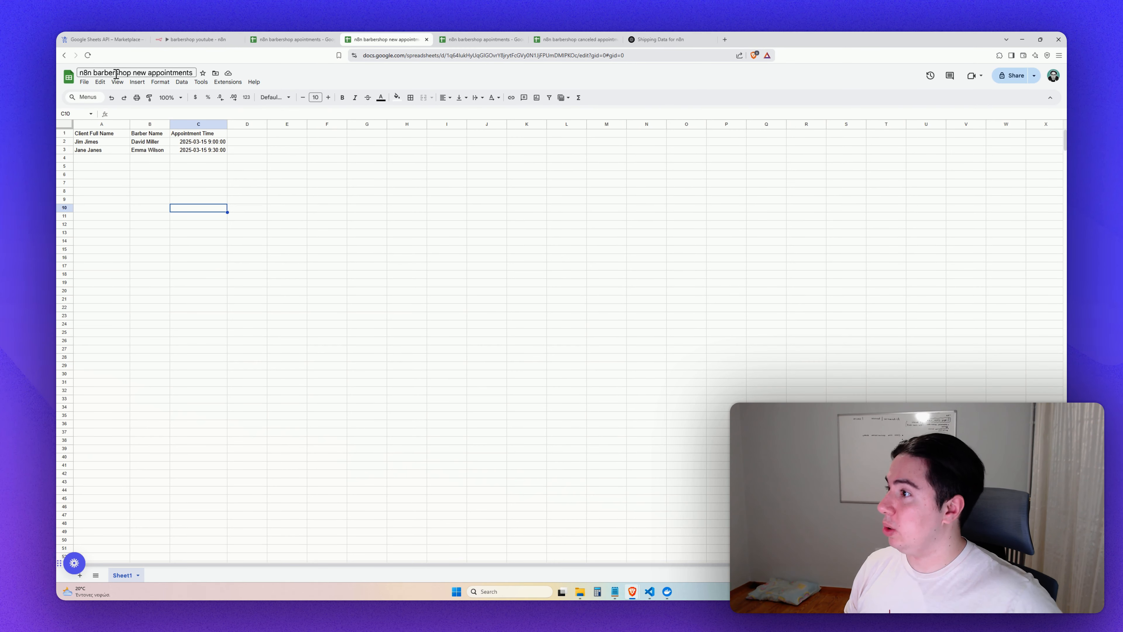
pyautogui.click(217, 38)
# Add a second Google Sheets node with the Get row(s) in sheet action to the workflow.
pyautogui.click(1049, 115)
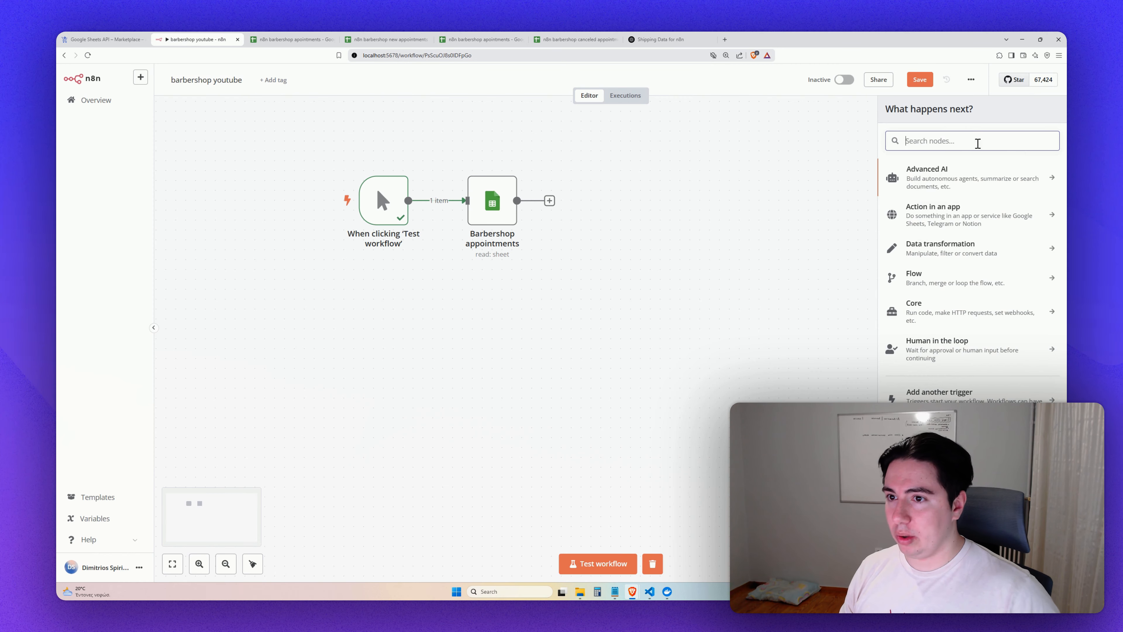
pyautogui.write('g')
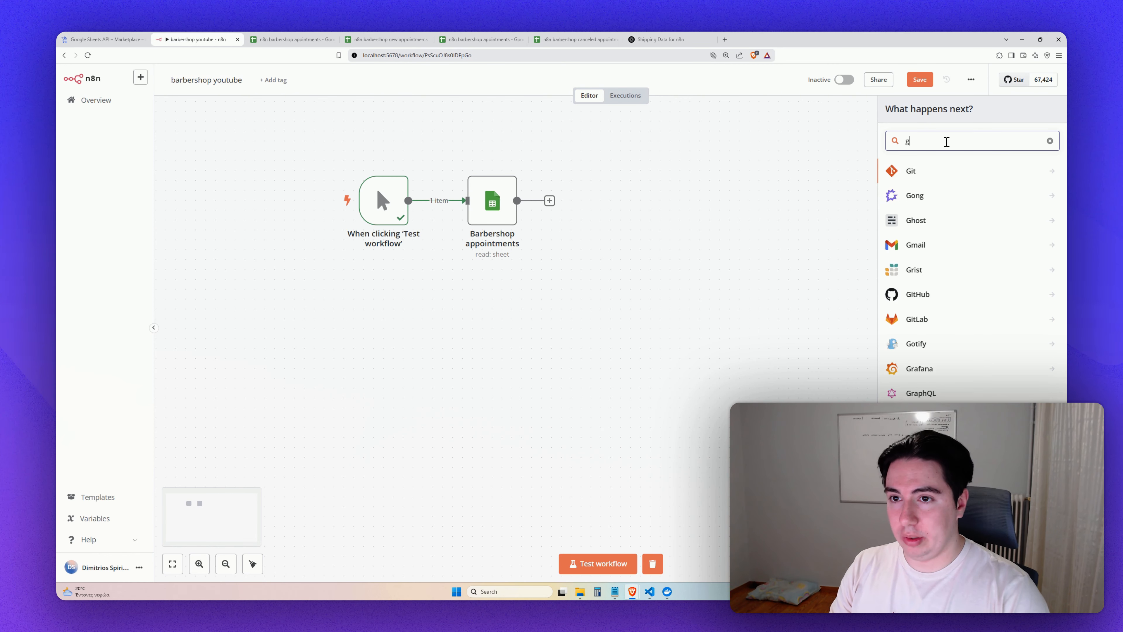
pyautogui.write('oogle sheets')
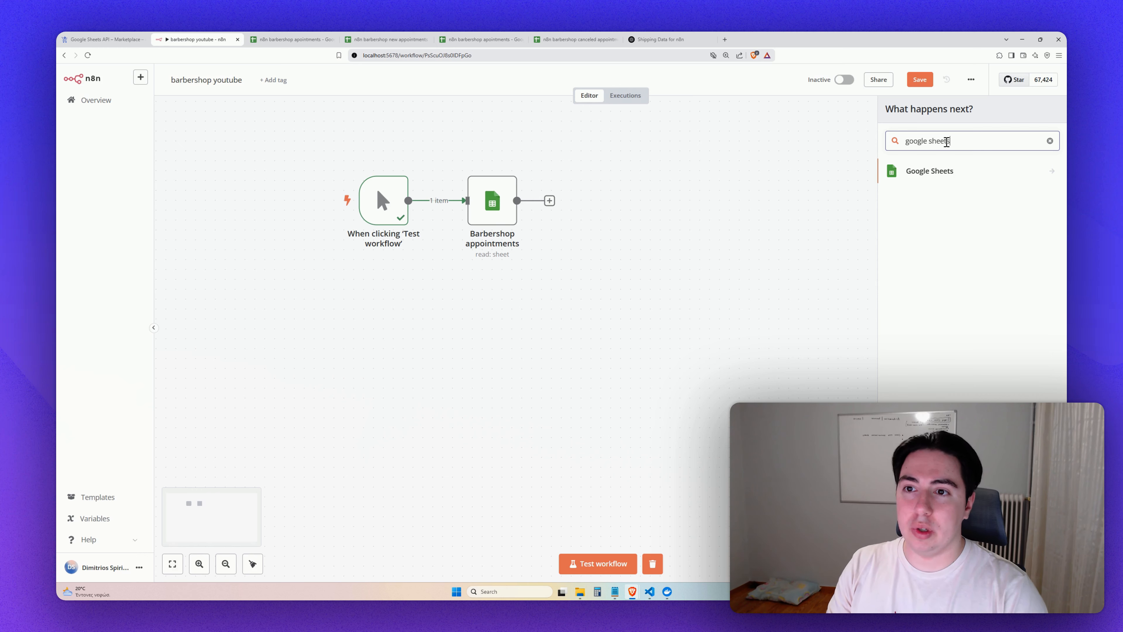
pyautogui.click(946, 173)
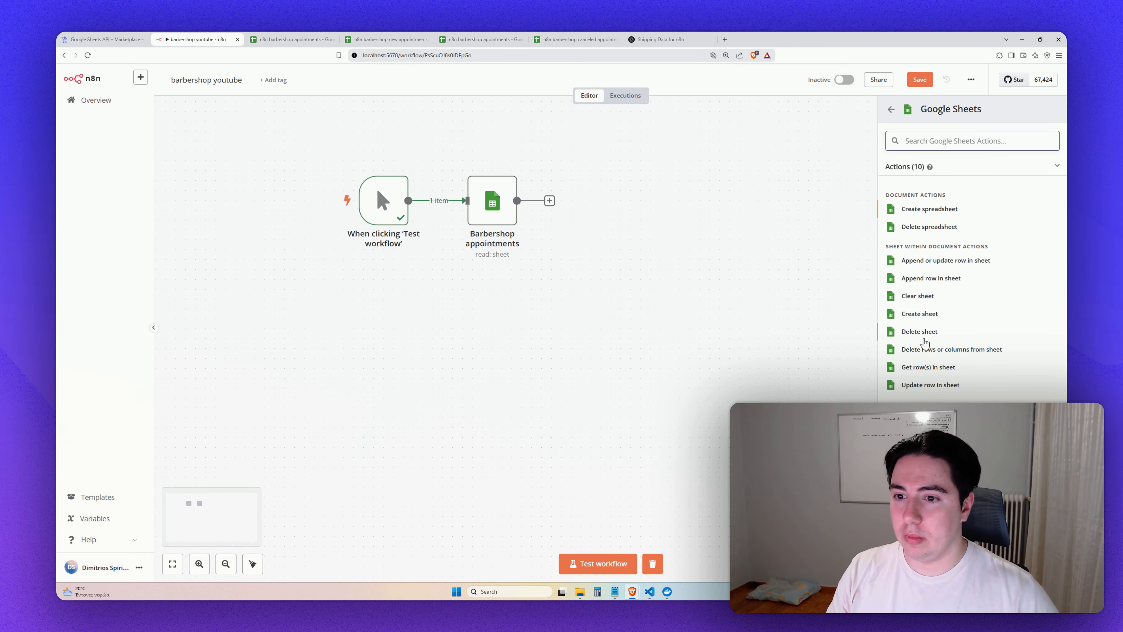
pyautogui.click(925, 371)
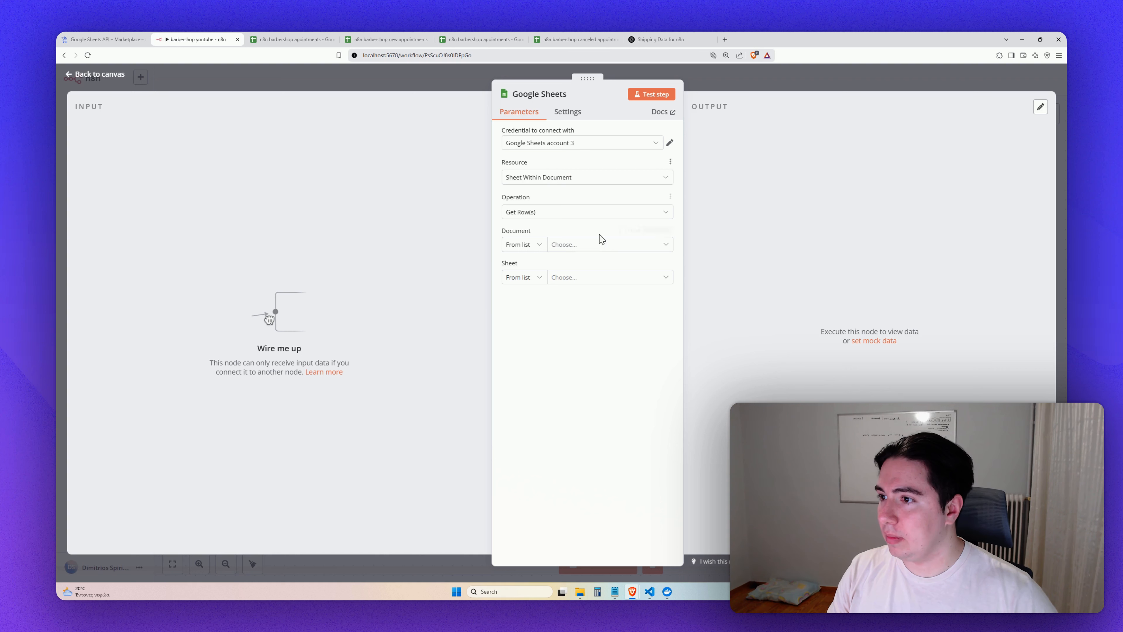
# Set the node to read Sheet1 of n8n barbershop new appointments with the Google Sheets account credential, and test it.
pyautogui.click(578, 150)
pyautogui.click(581, 181)
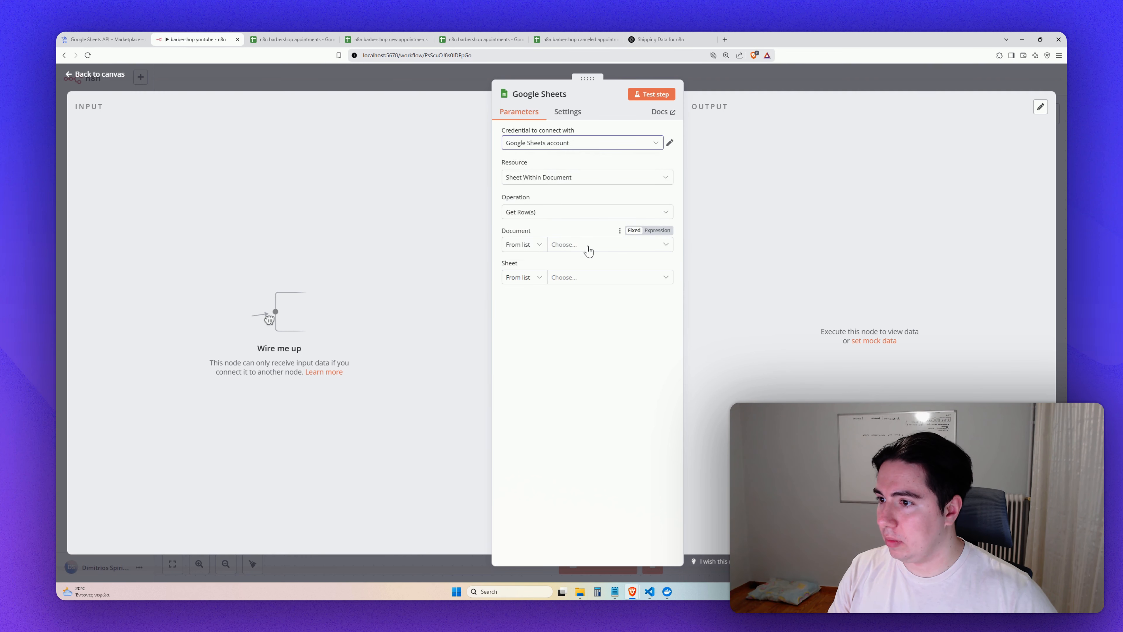
pyautogui.click(588, 247)
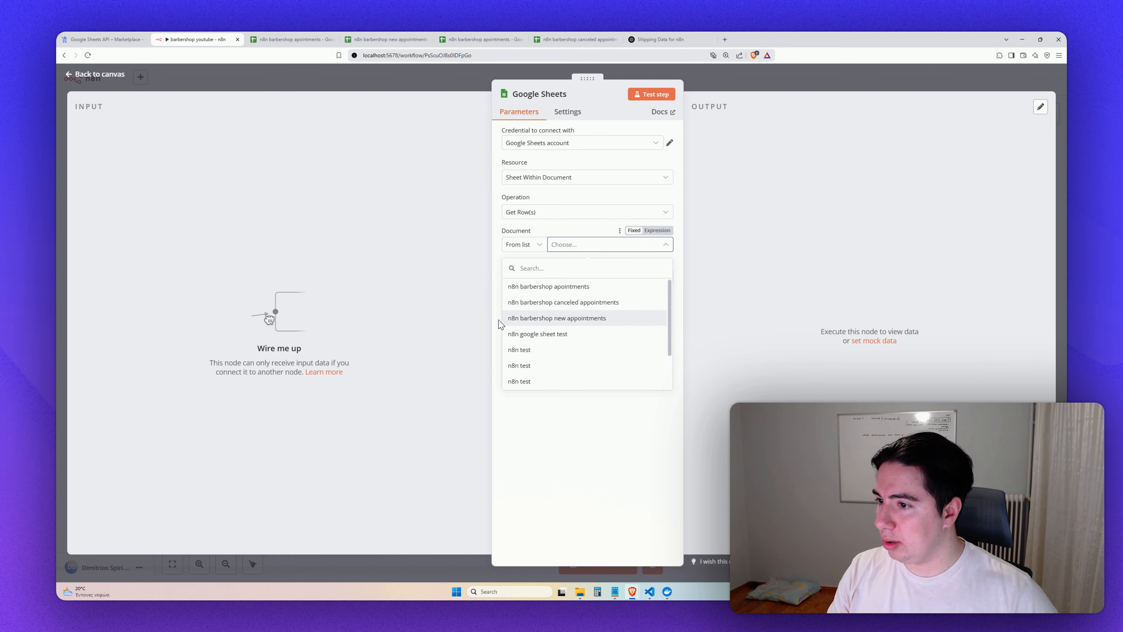
pyautogui.click(538, 327)
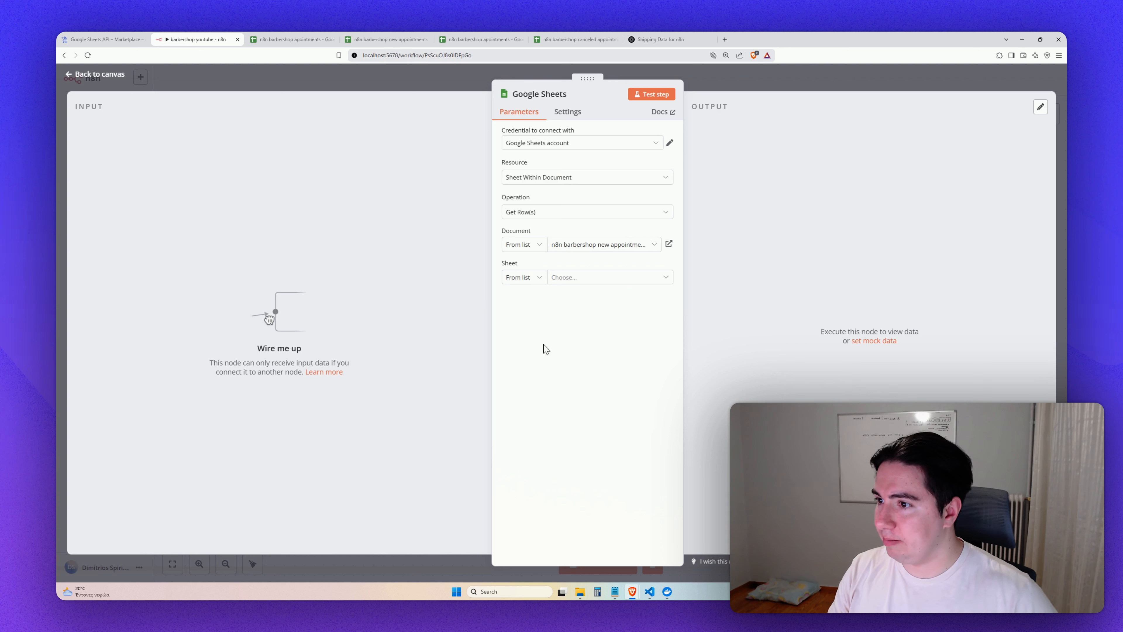
pyautogui.click(566, 279)
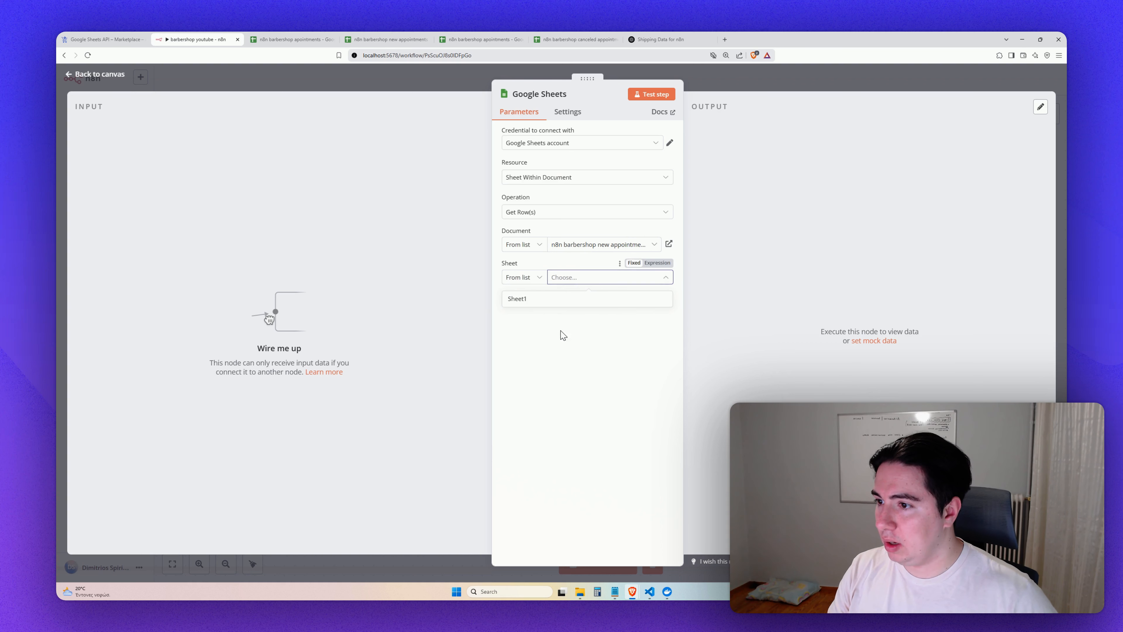
pyautogui.click(518, 299)
pyautogui.click(649, 94)
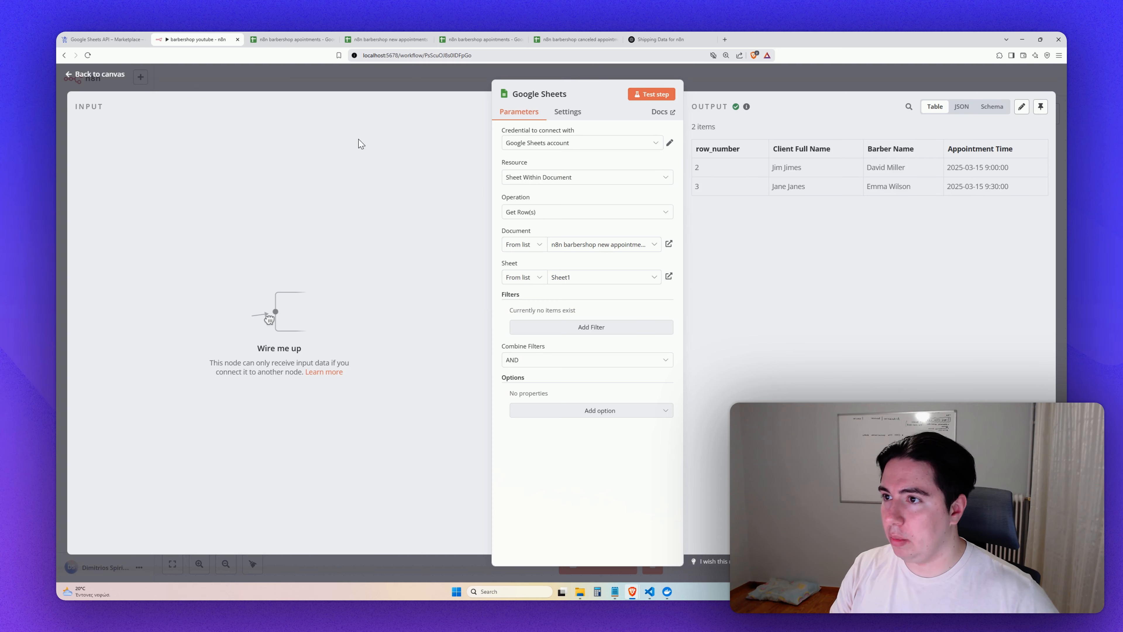
# Close the node and connect the manual trigger's output to the new Google Sheets node below Barbershop appointments.
pyautogui.click(185, 89)
pyautogui.moveTo(411, 149); pyautogui.dragTo(492, 332)
pyautogui.moveTo(408, 200); pyautogui.dragTo(467, 329)
# Rename the newly connected Google Sheets node as "Barbershop new appointment".
pyautogui.click(511, 292)
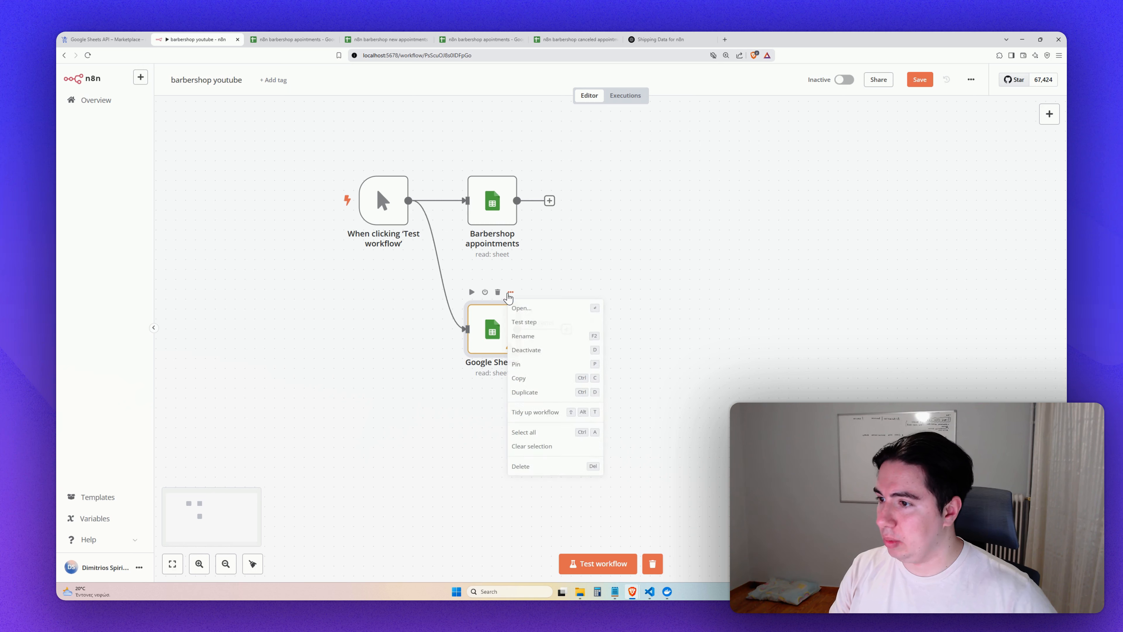
pyautogui.click(530, 338)
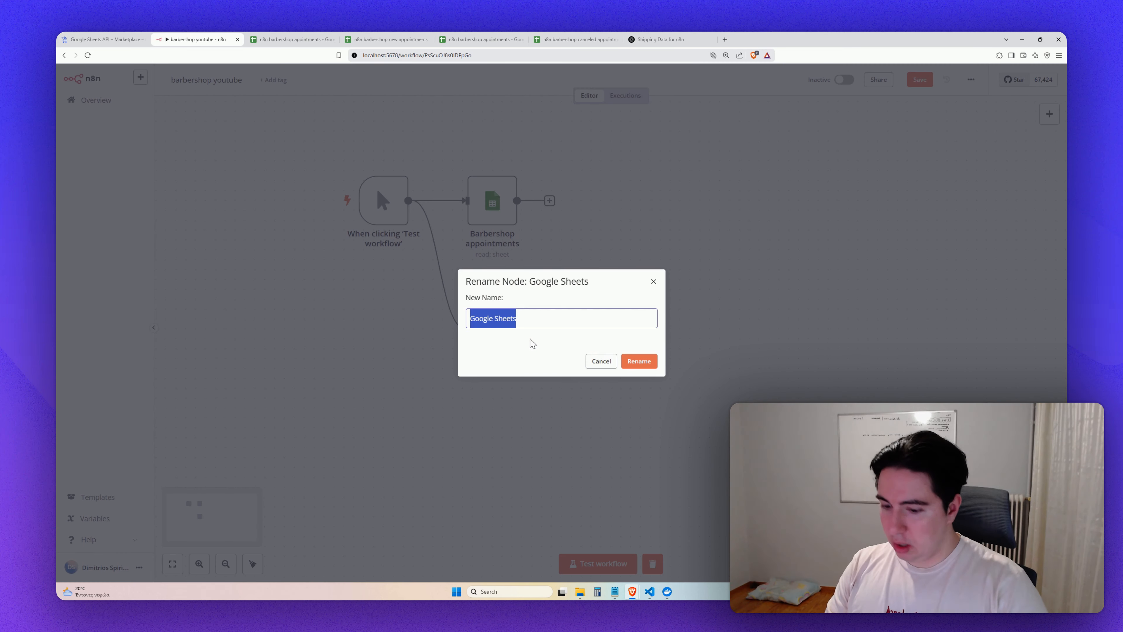
pyautogui.write('Barbe')
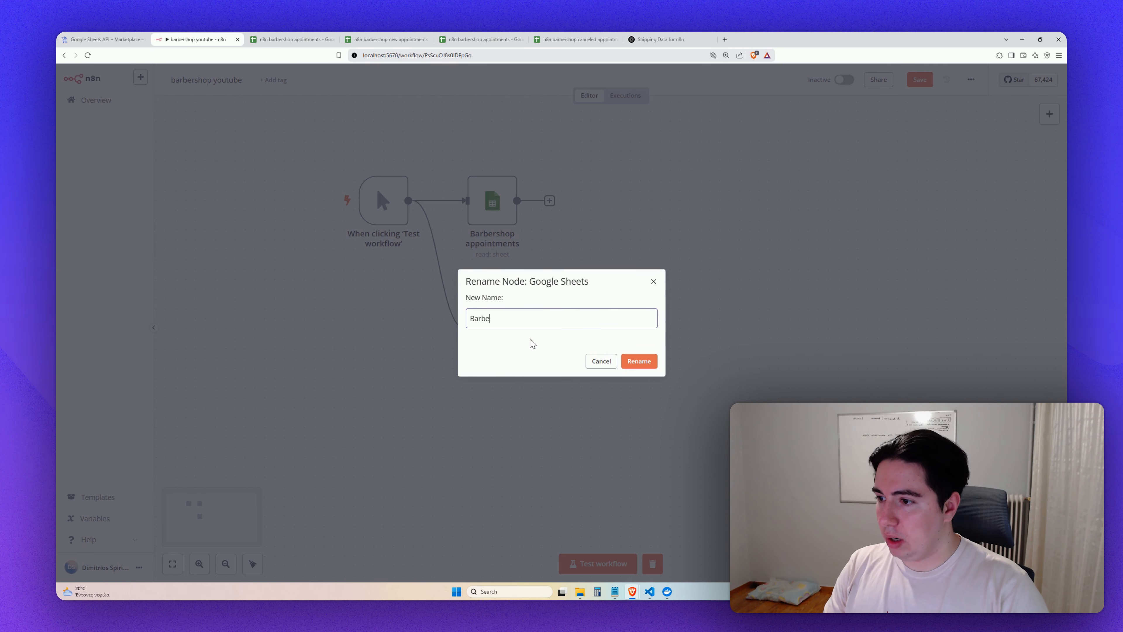
pyautogui.write('rshop ')
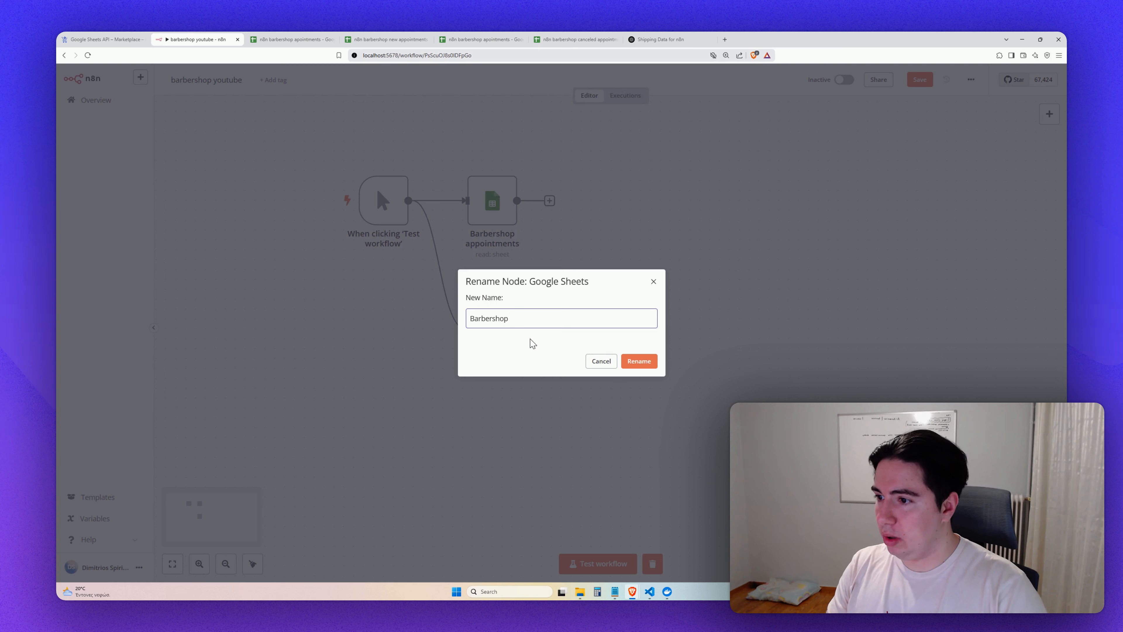
pyautogui.write('new appoint')
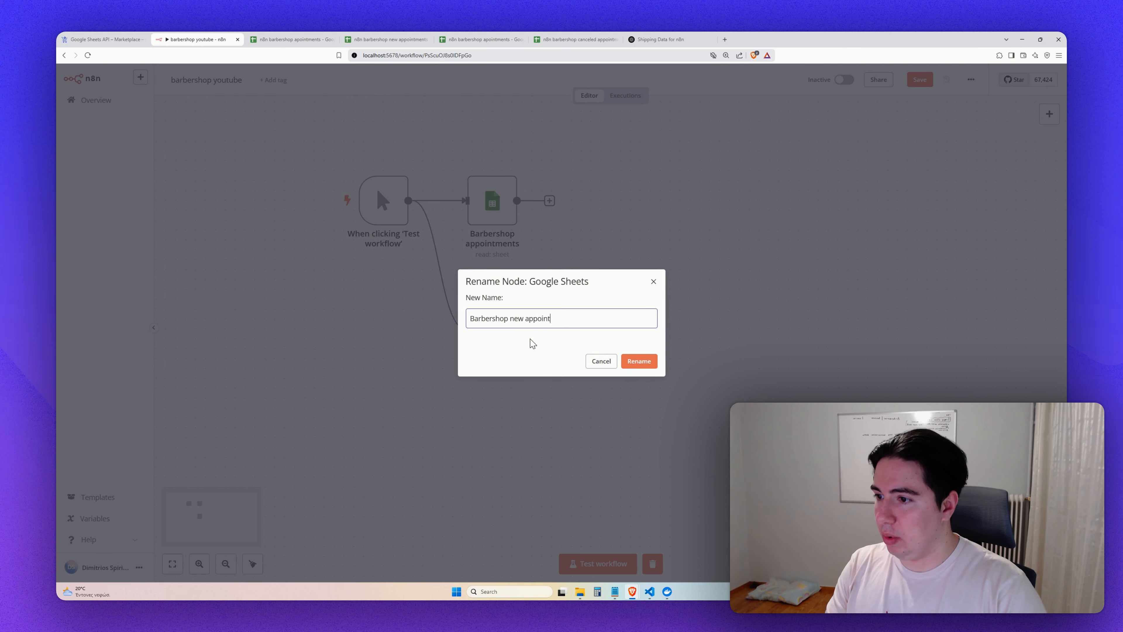
pyautogui.write('ment')
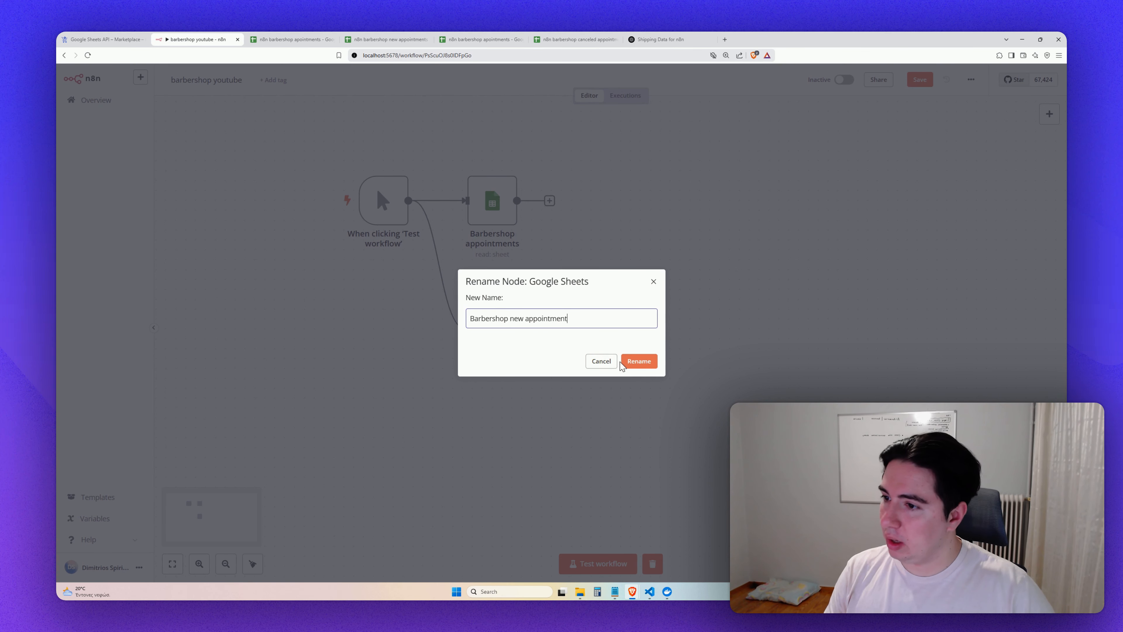
pyautogui.click(632, 362)
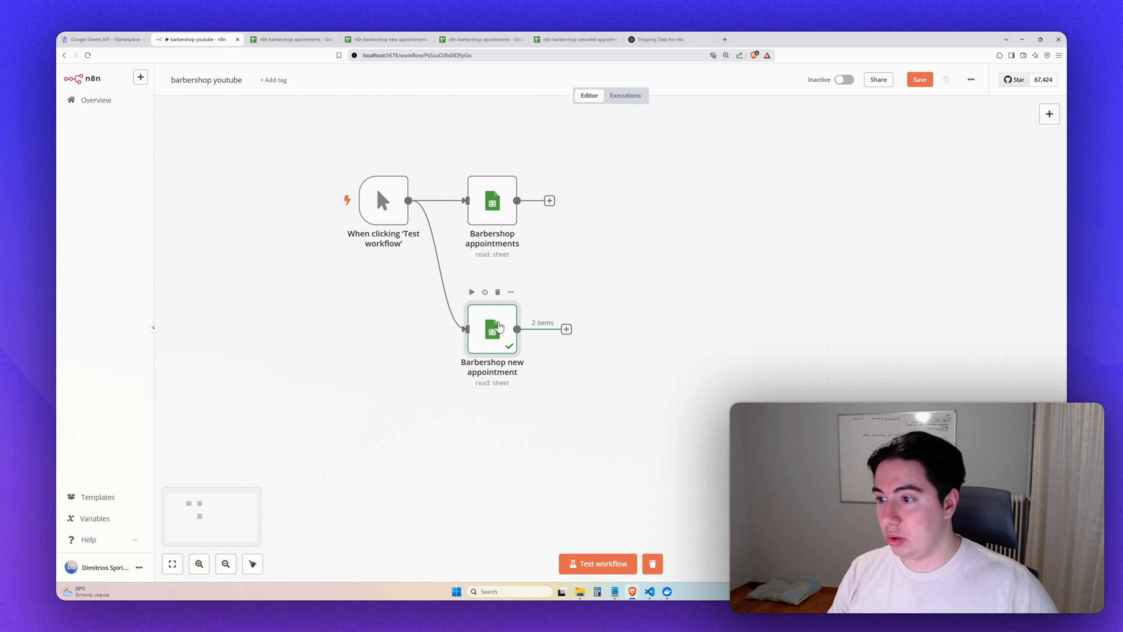
# After Barbershop new appointment, add a Google Sheets Append Row node for Sheet1 of n8n barbershop apointments, mapping columns automatically with Google Sheets account, and test it.
pyautogui.click(1050, 116)
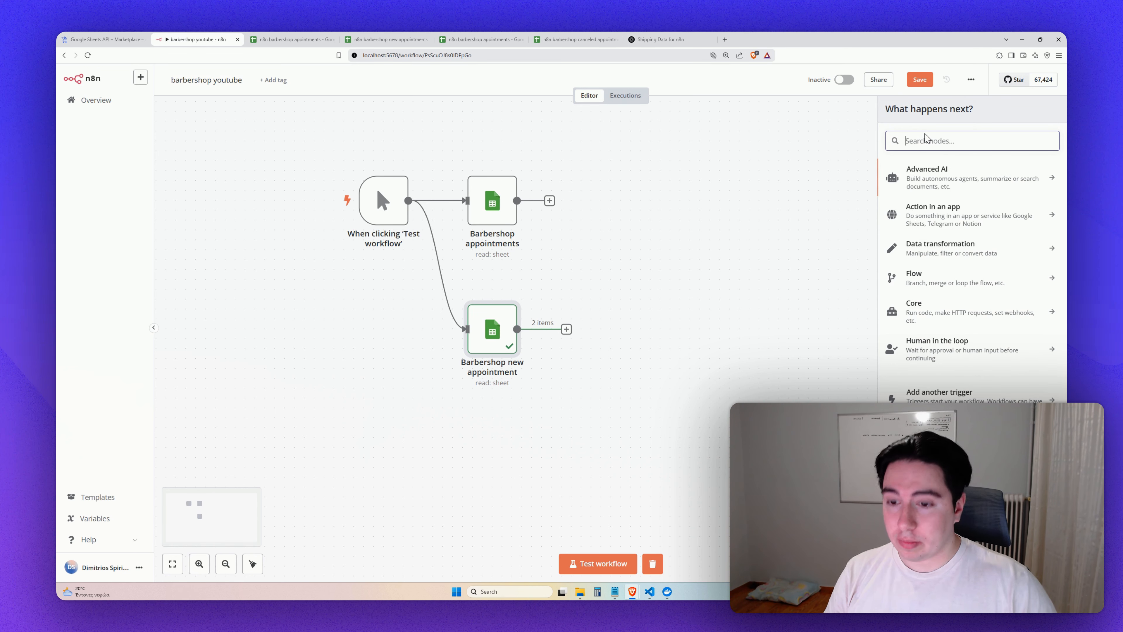
pyautogui.write('goog')
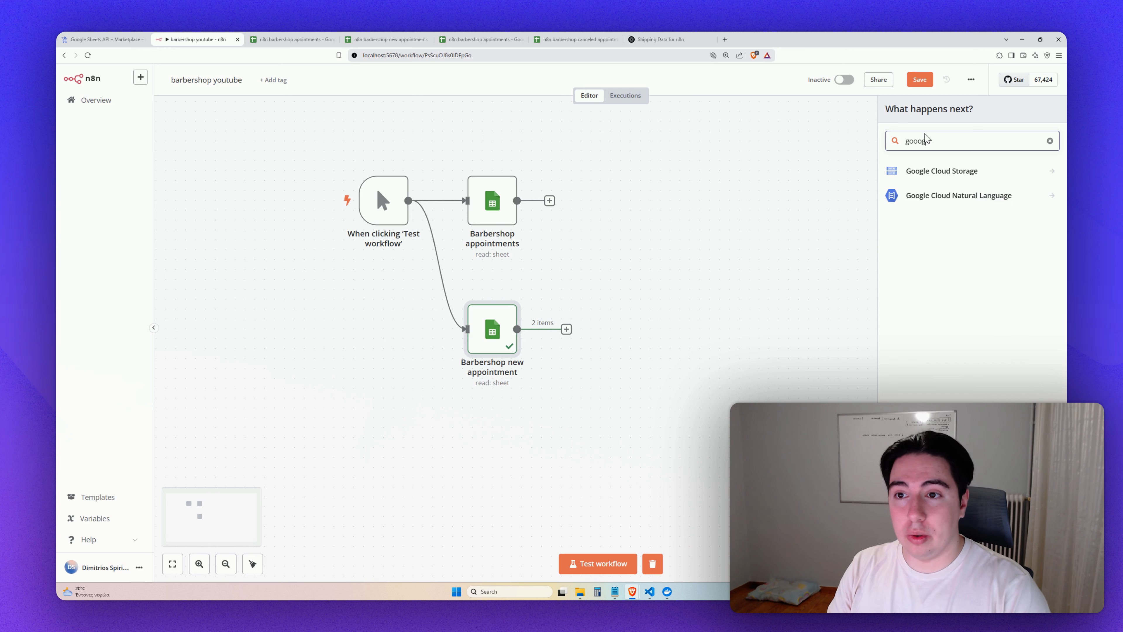
pyautogui.write('le sheets')
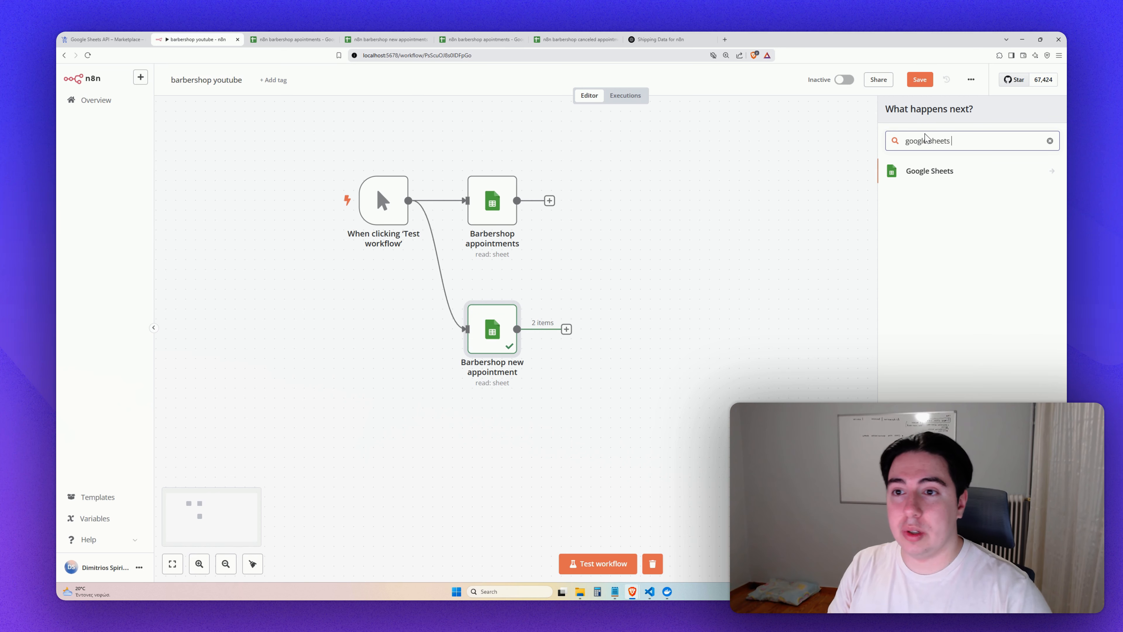
pyautogui.click(921, 171)
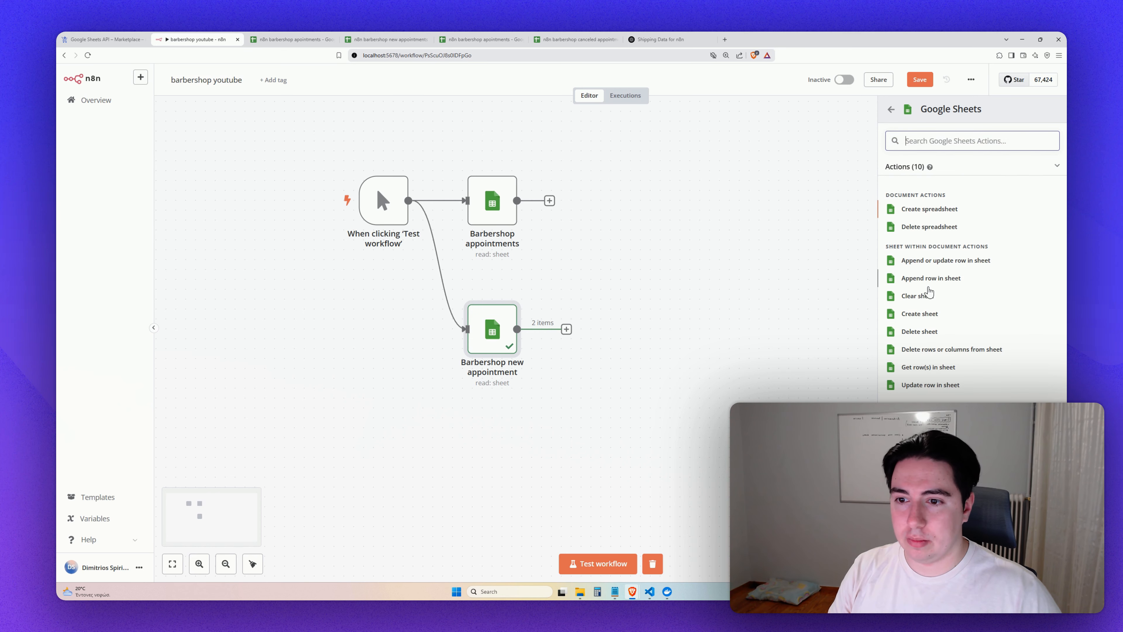
pyautogui.click(914, 280)
pyautogui.click(651, 94)
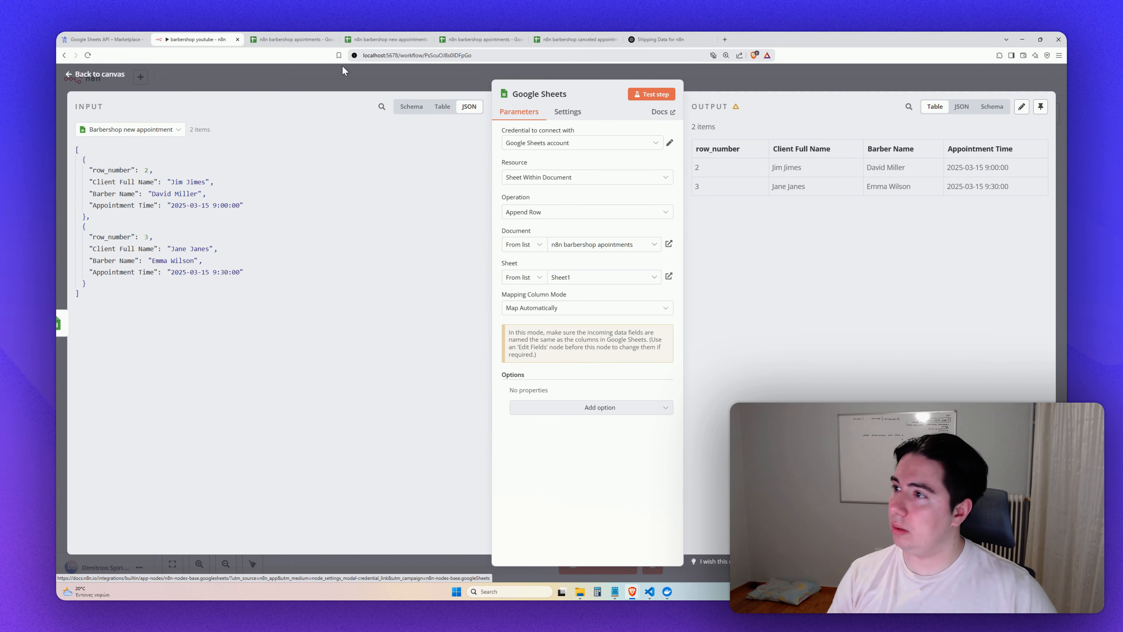
# Compare the new appointments spreadsheet with the n8n barbershop apointments spreadsheet, and select its appended rows 11 and 12.
pyautogui.click(397, 39)
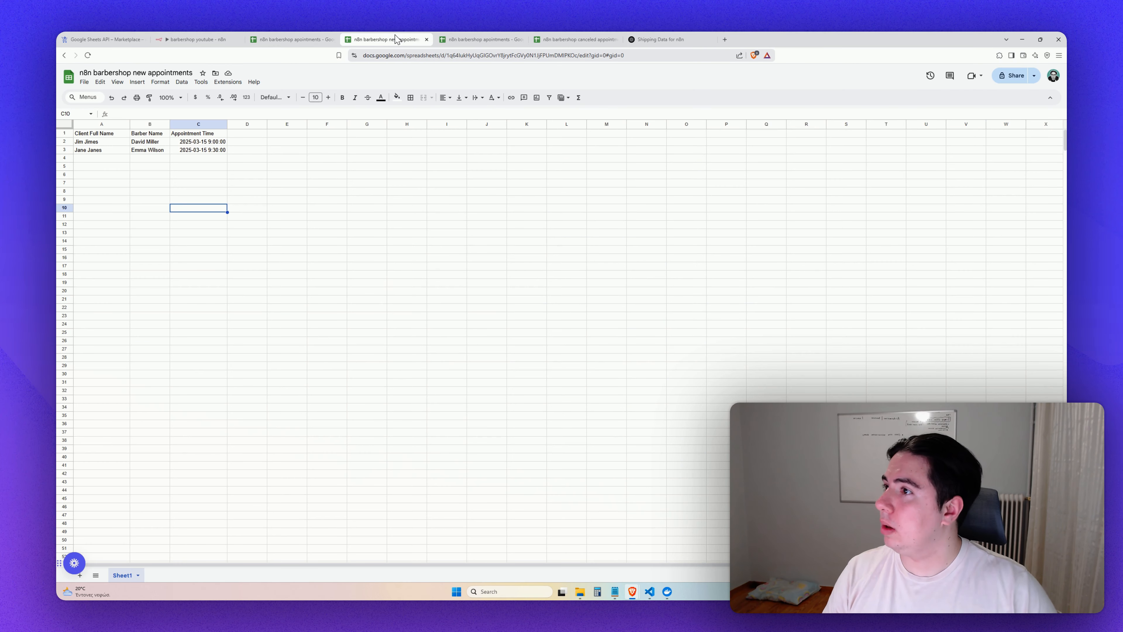
pyautogui.click(476, 39)
pyautogui.click(140, 316)
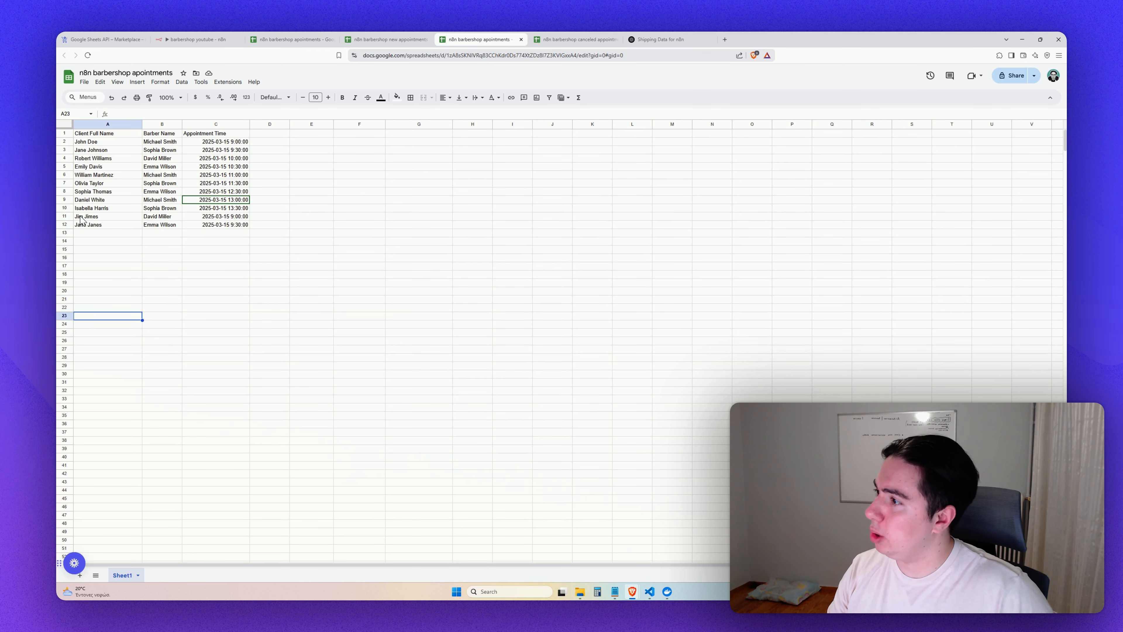
pyautogui.moveTo(84, 217); pyautogui.dragTo(212, 228)
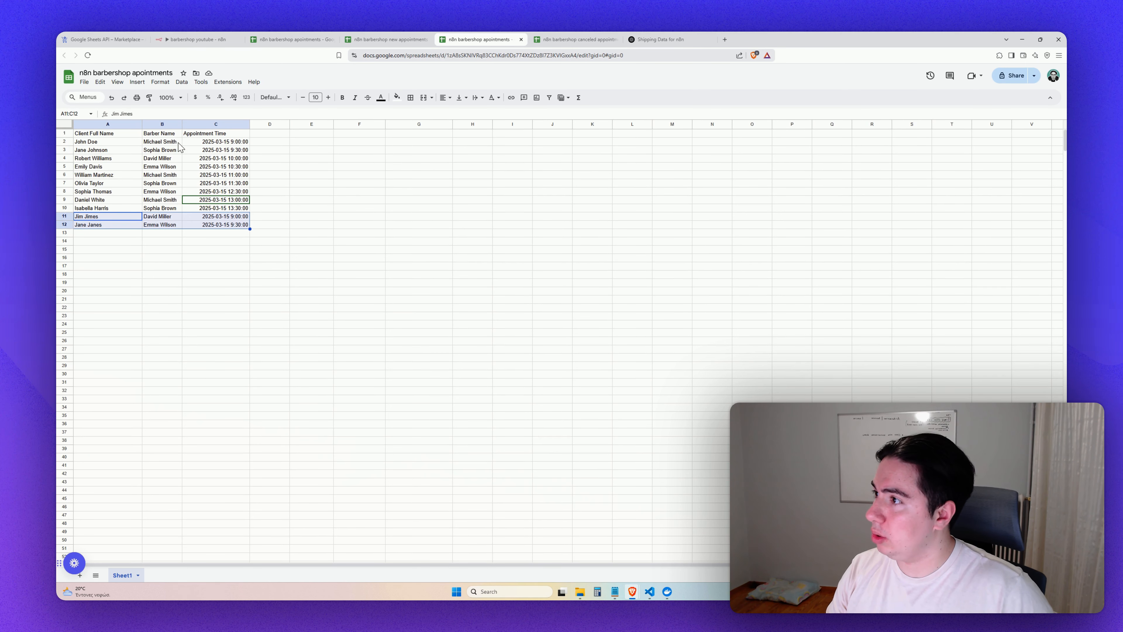
# Back in n8n, open the Add new appointments node and test it again.
pyautogui.click(190, 39)
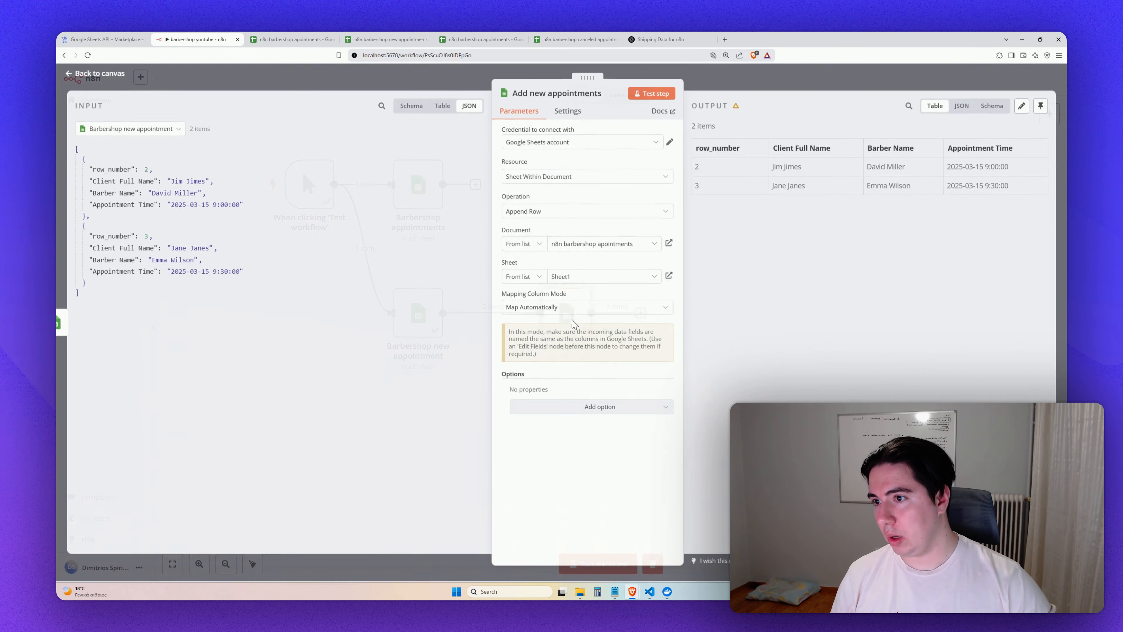
pyautogui.doubleClick(572, 316)
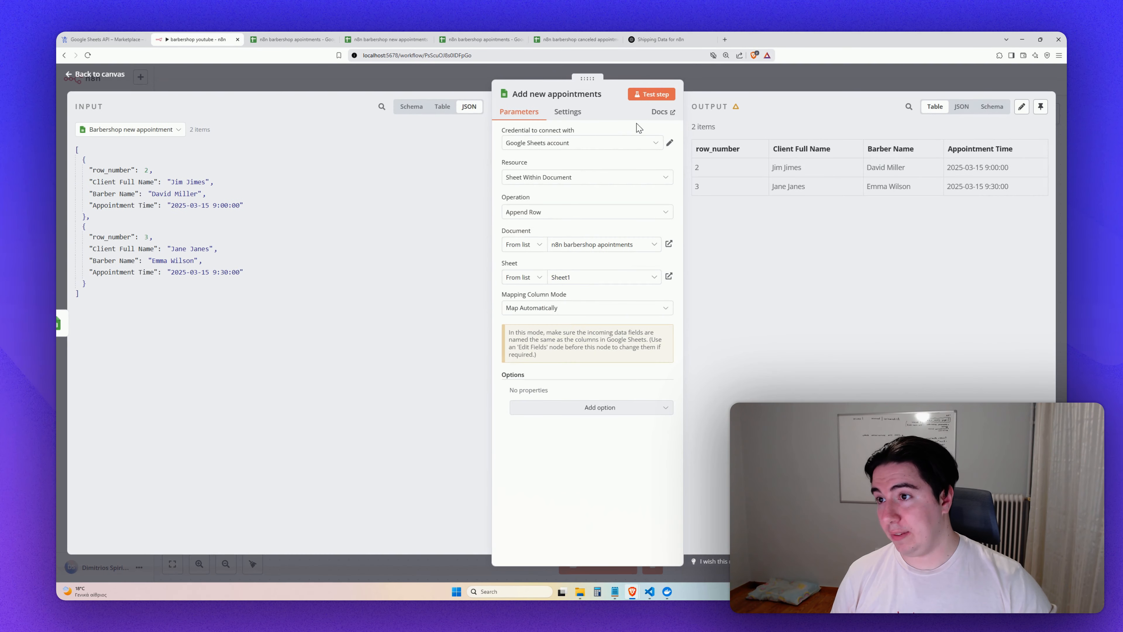
pyautogui.click(654, 100)
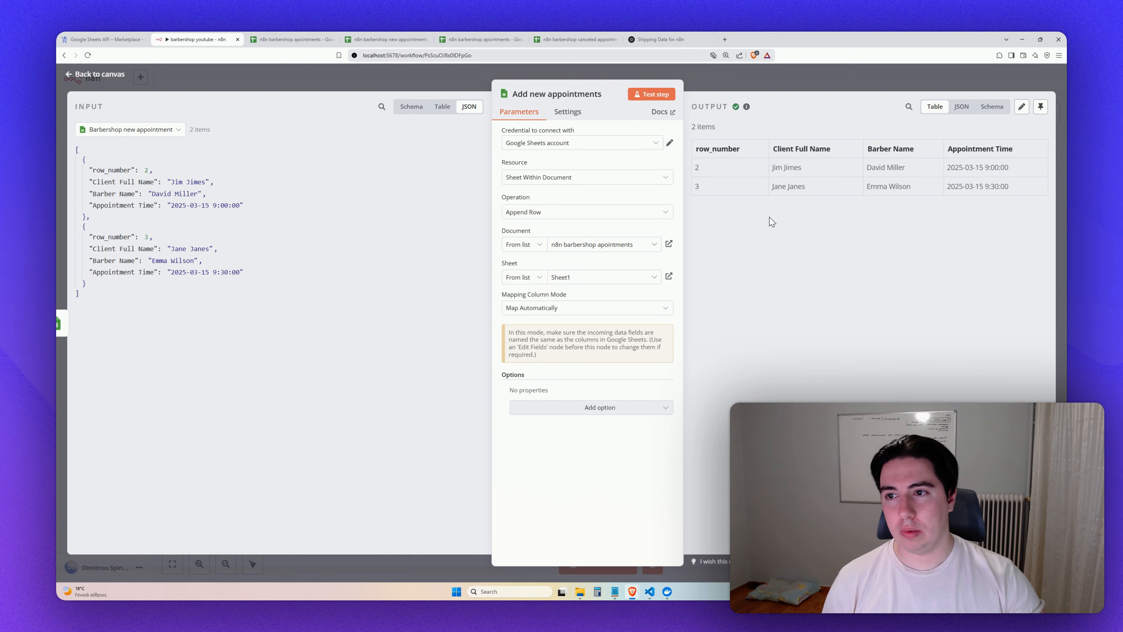
# Examine rows 13 and 14 of the n8n barbershop apointments spreadsheet, and return to the n8n workflow canvas.
pyautogui.click(346, 38)
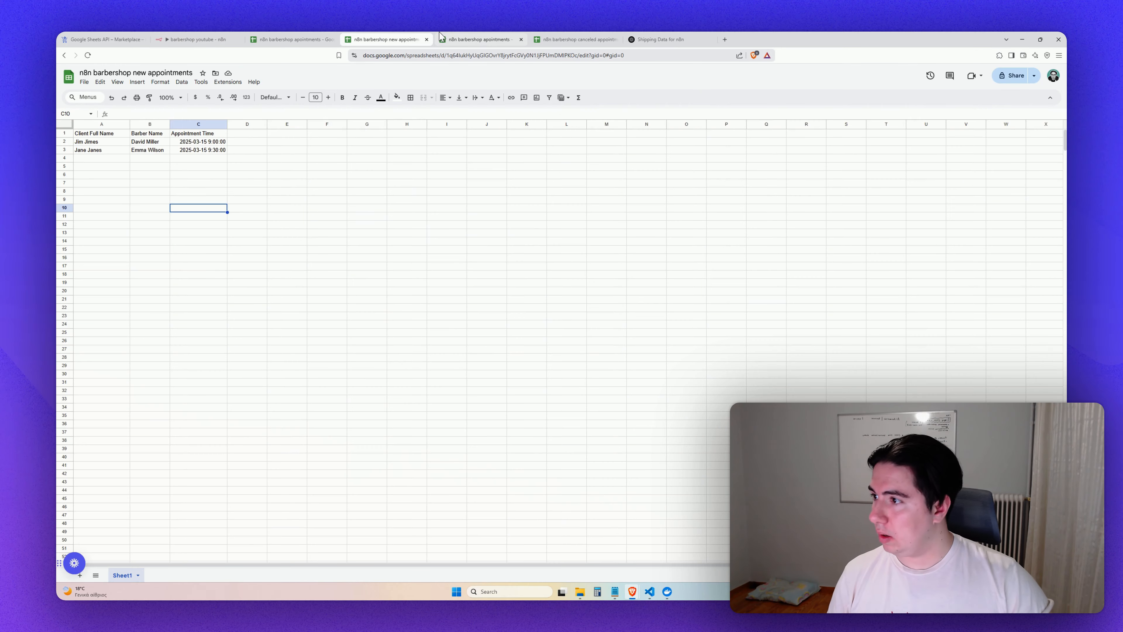
pyautogui.click(447, 38)
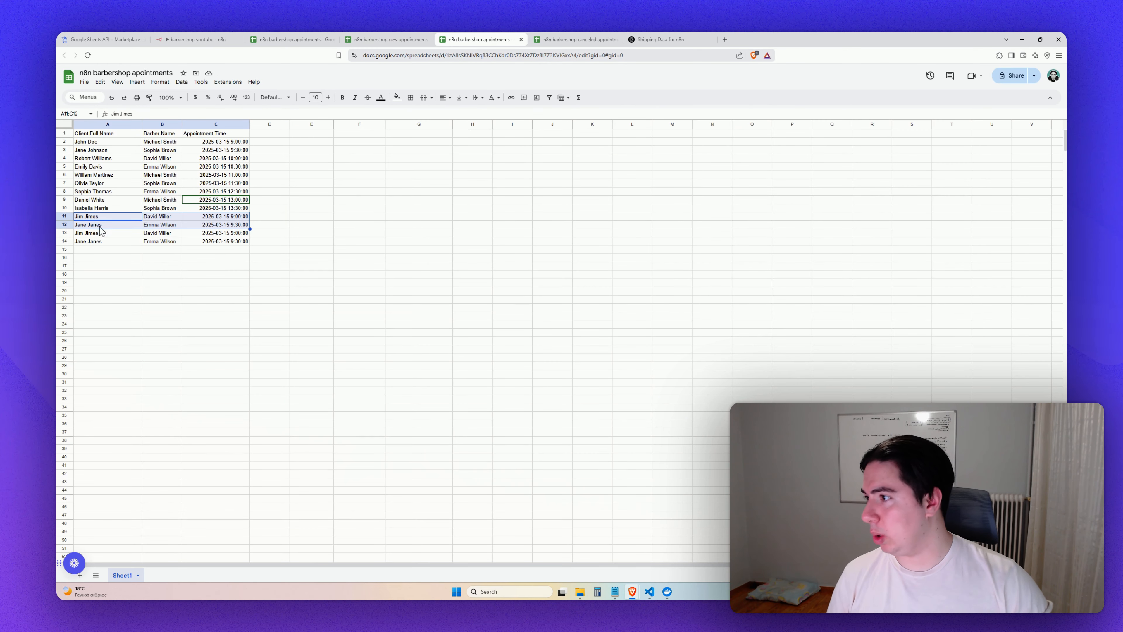
pyautogui.moveTo(95, 233); pyautogui.dragTo(194, 244)
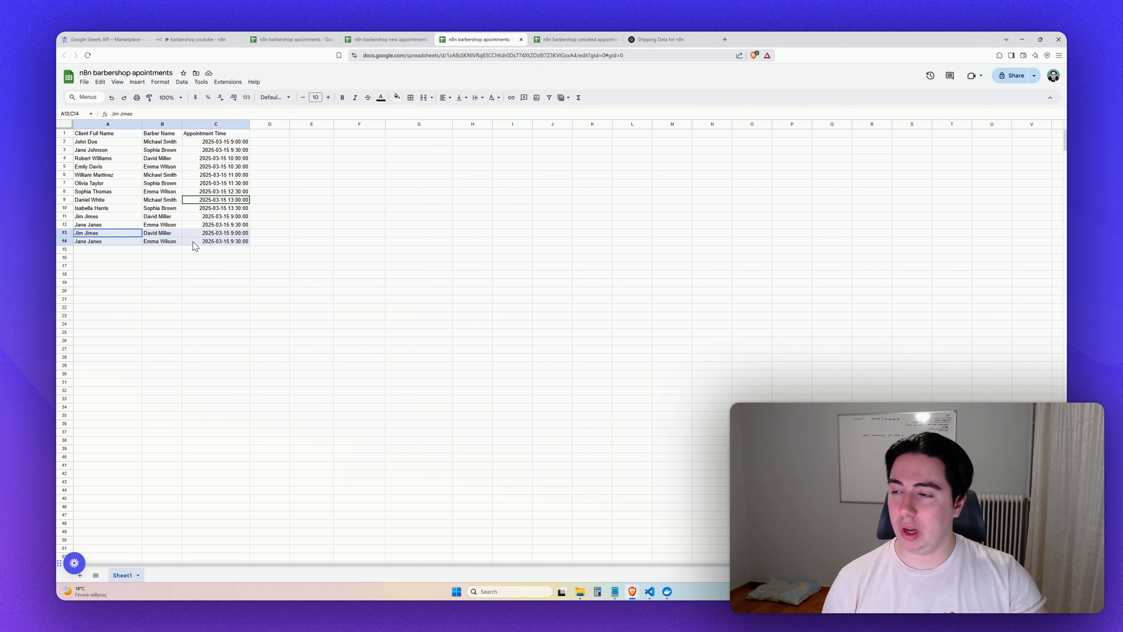
pyautogui.click(220, 38)
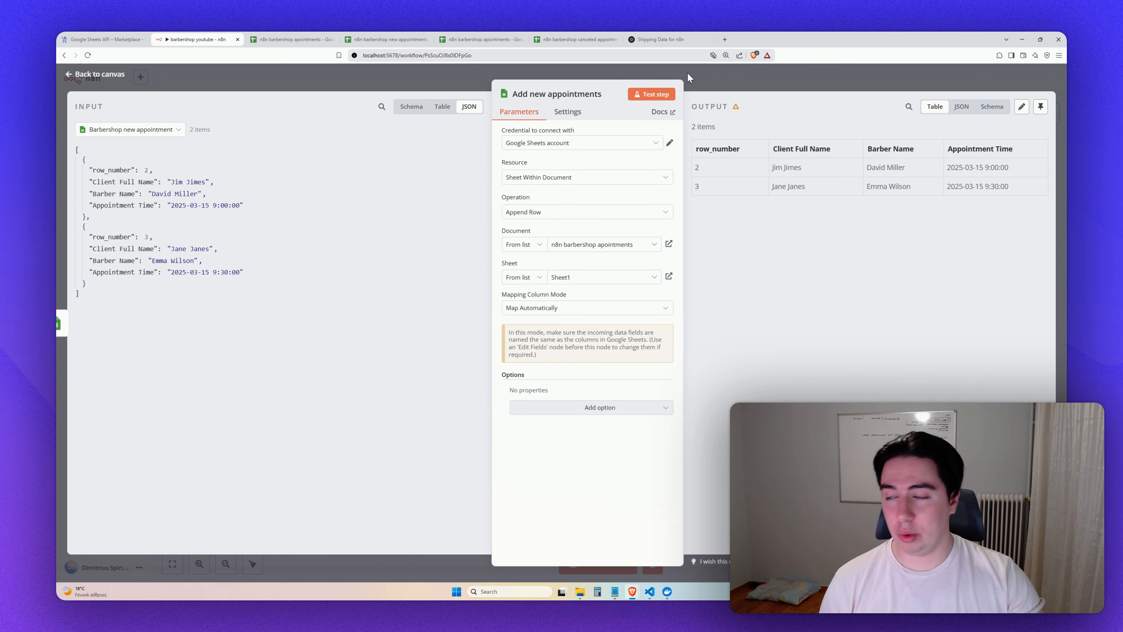
pyautogui.click(114, 75)
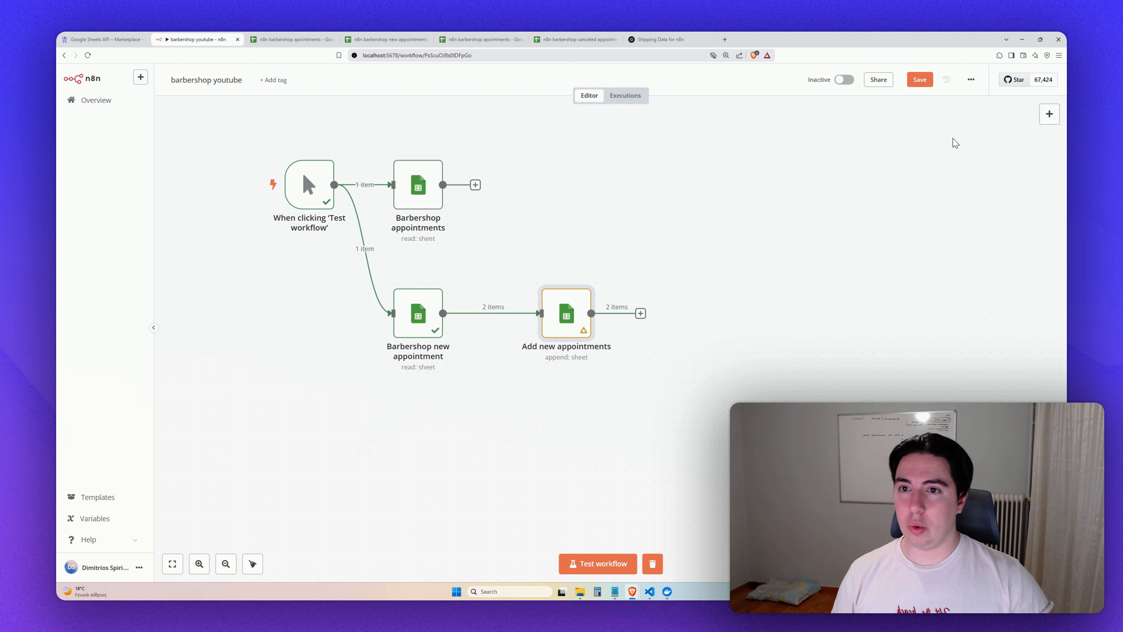
# Add a Merge node after Add new appointments, set its mode to SQL Query with 2 inputs, and return to the canvas.
pyautogui.click(1049, 115)
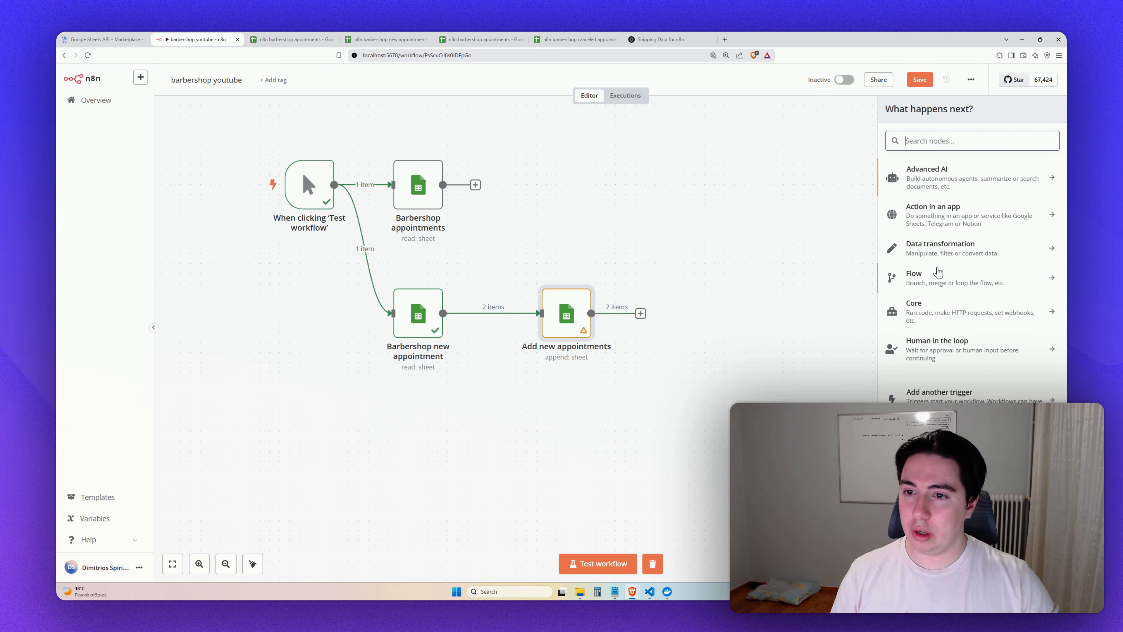
pyautogui.click(935, 279)
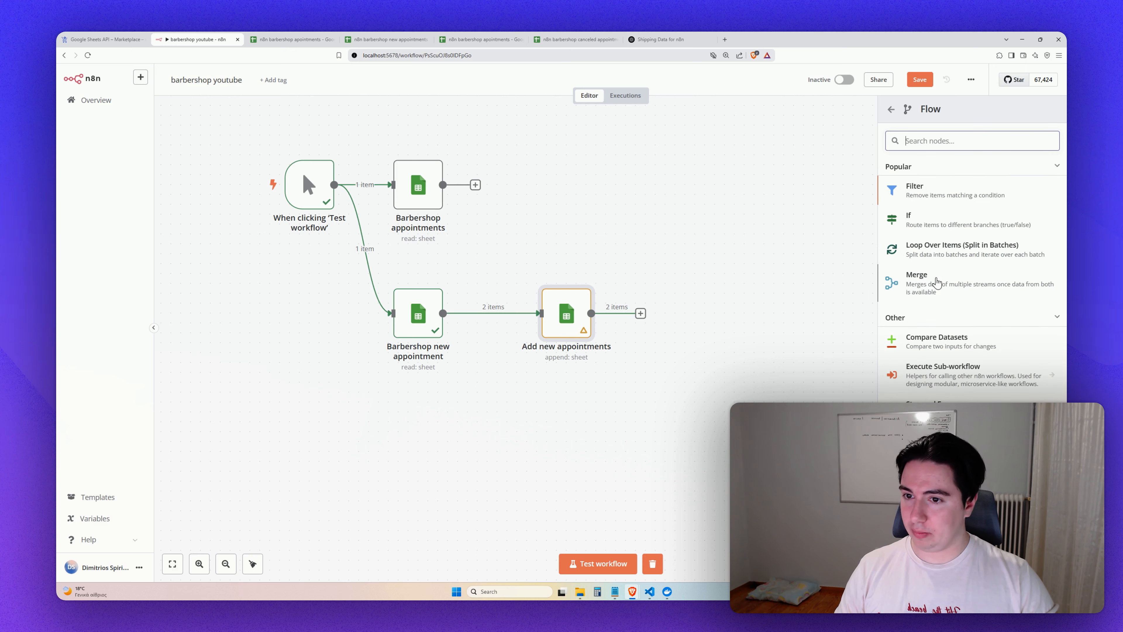
pyautogui.click(940, 287)
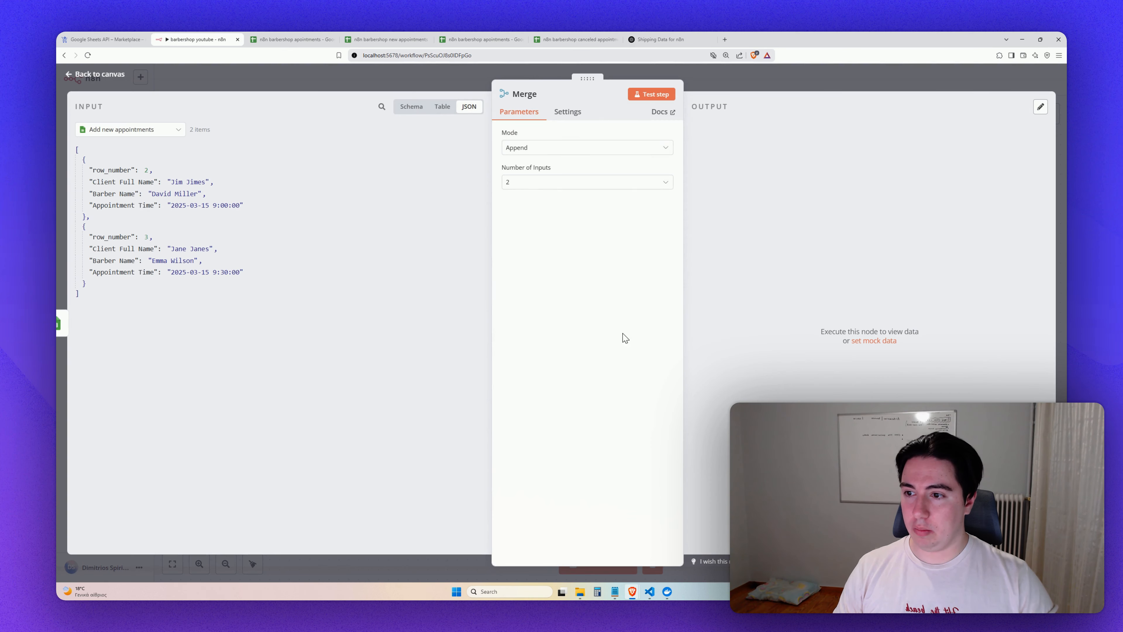
pyautogui.click(517, 151)
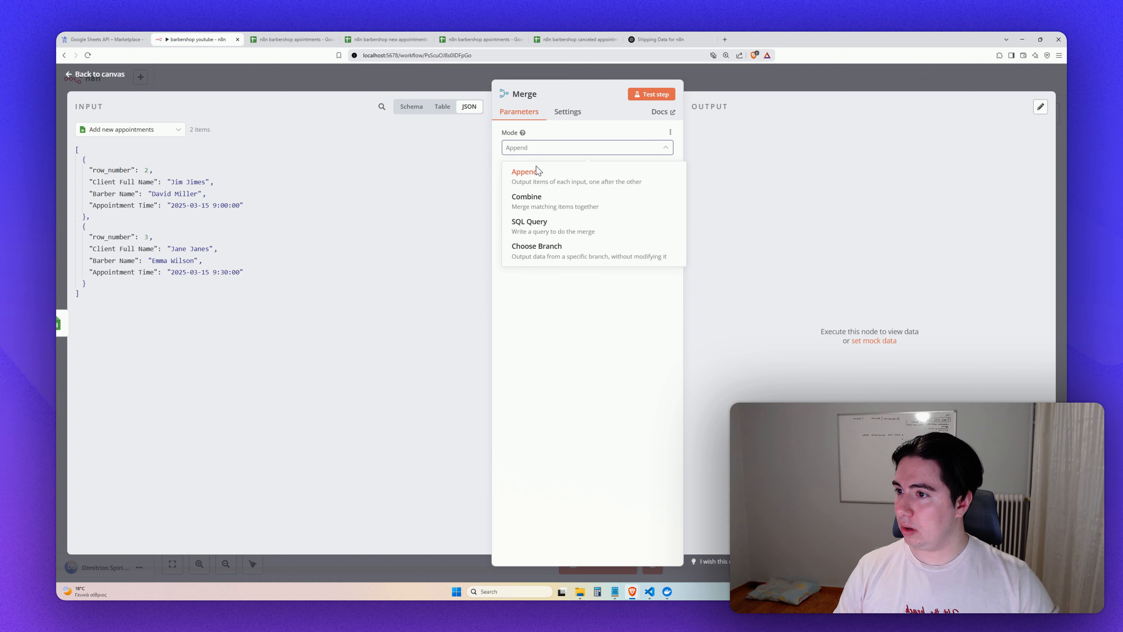
pyautogui.click(548, 234)
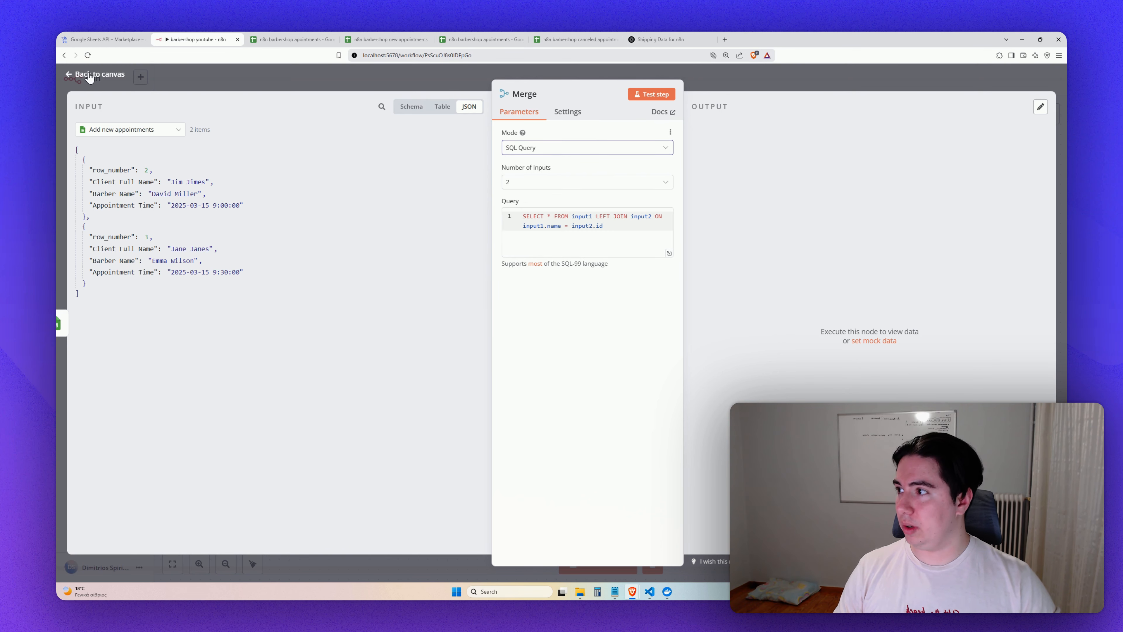
pyautogui.press('Escape')
# Unlink Merge and Add new appointments from their incoming connections, and place Merge between the appointment read nodes and Add new appointments.
pyautogui.moveTo(675, 314); pyautogui.dragTo(705, 244)
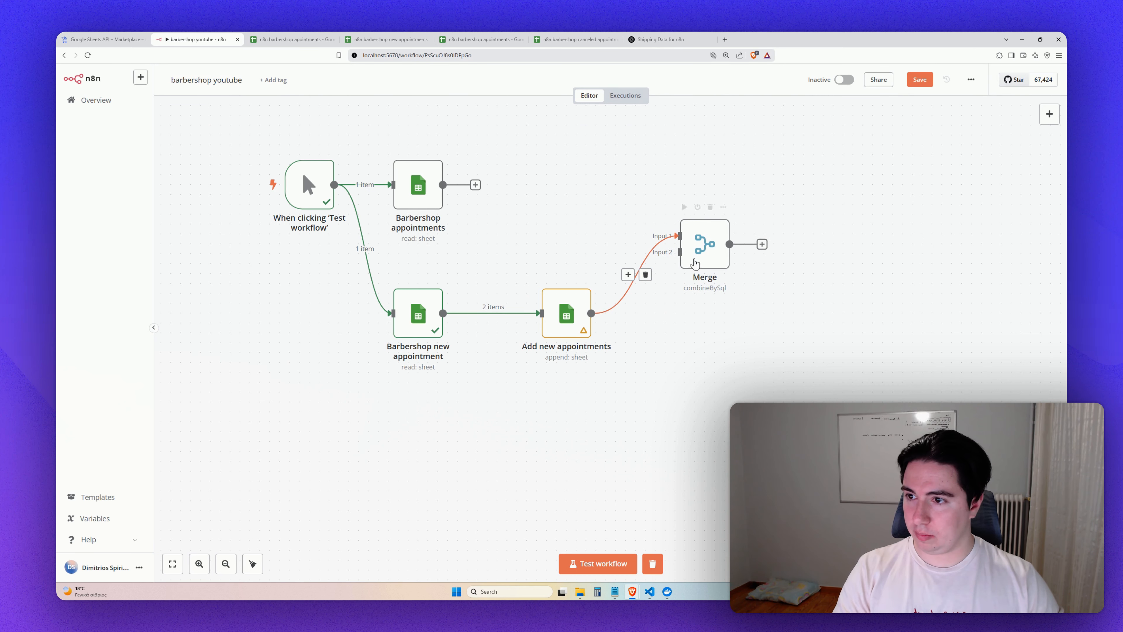
pyautogui.click(645, 275)
pyautogui.moveTo(722, 262); pyautogui.dragTo(583, 222)
pyautogui.moveTo(568, 325); pyautogui.dragTo(685, 318)
pyautogui.click(560, 313)
pyautogui.moveTo(568, 208); pyautogui.dragTo(558, 257)
# Connect Barbershop appointments to Merge Input 1 and Barbershop new appointment to Input 2, and space Add new appointments farther from Merge.
pyautogui.moveTo(443, 185); pyautogui.dragTo(533, 245)
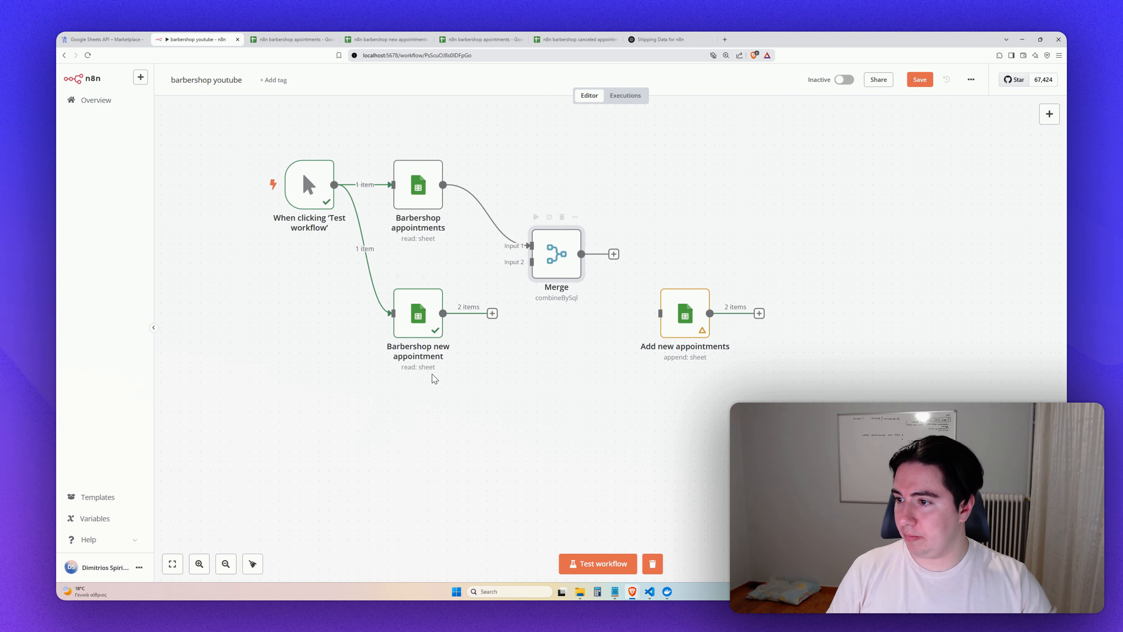
pyautogui.moveTo(492, 313); pyautogui.dragTo(580, 316)
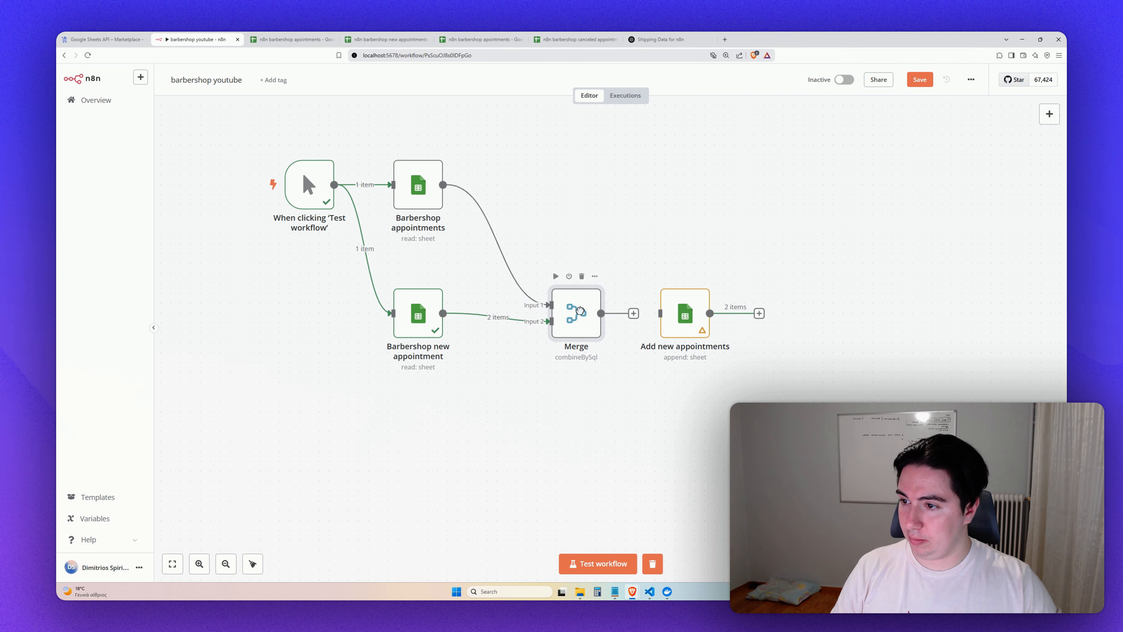
pyautogui.moveTo(704, 315); pyautogui.dragTo(911, 317)
pyautogui.moveTo(566, 319)
pyautogui.mouseDown()
pyautogui.moveTo(588, 314)
pyautogui.moveTo(576, 314)
pyautogui.mouseUp()
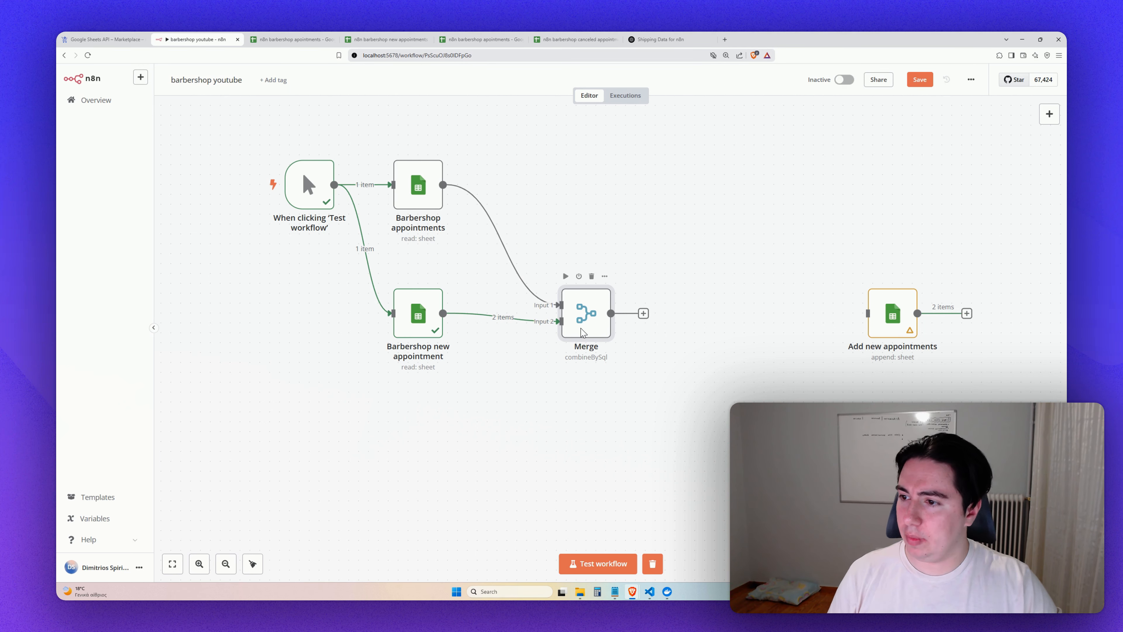
# In the Merge node's query, put SELECT, FROM and JOIN on separate lines and replace LEFT JOIN with INNER JOIN.
pyautogui.doubleClick(583, 327)
pyautogui.click(554, 216)
pyautogui.press('Return')
pyautogui.click(565, 226)
pyautogui.press('Return')
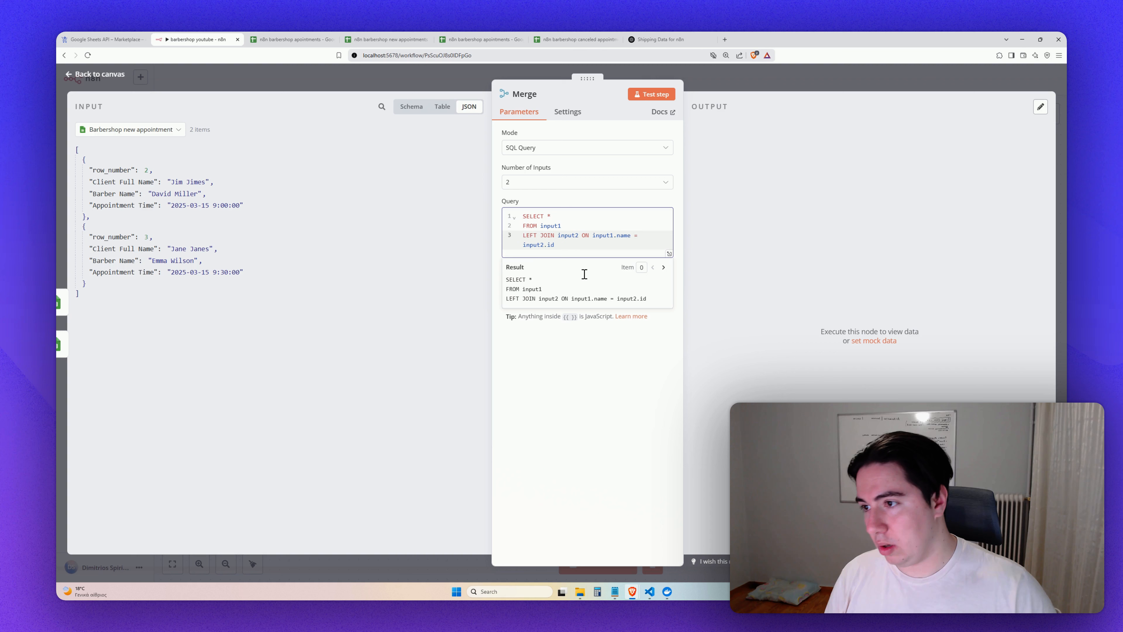
pyautogui.doubleClick(527, 239)
pyautogui.write('I')
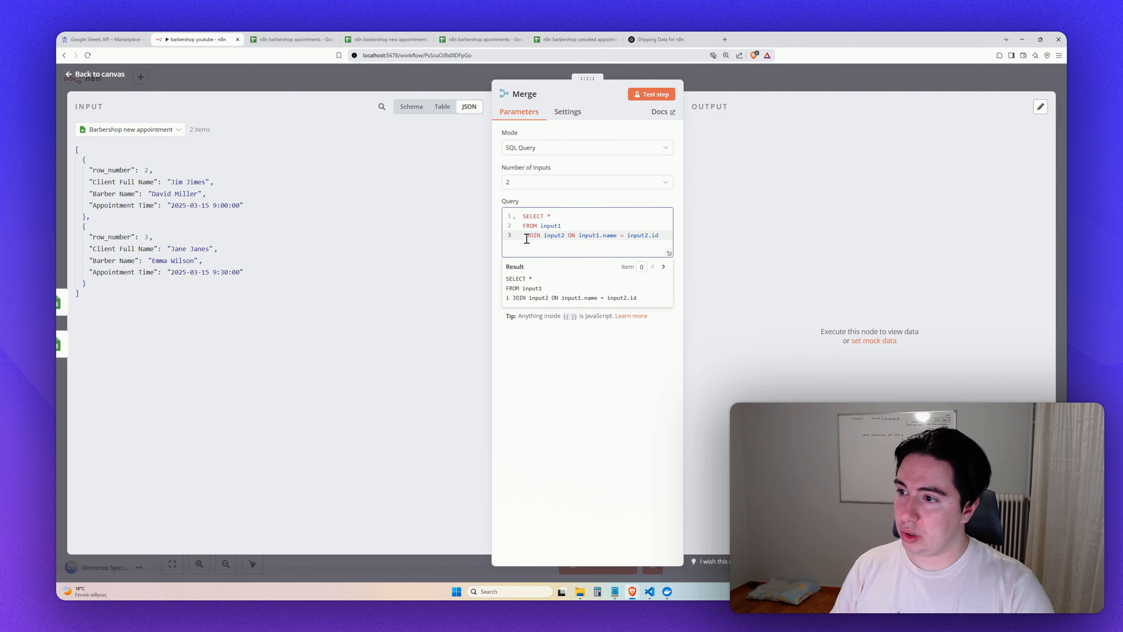
pyautogui.write('NNER')
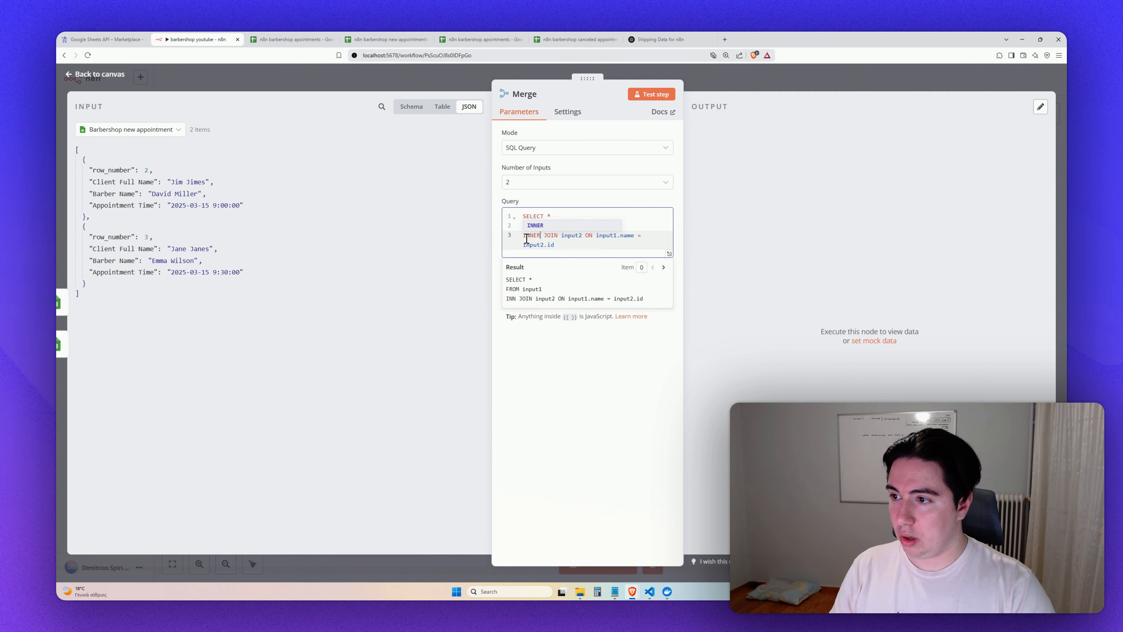
pyautogui.click(582, 252)
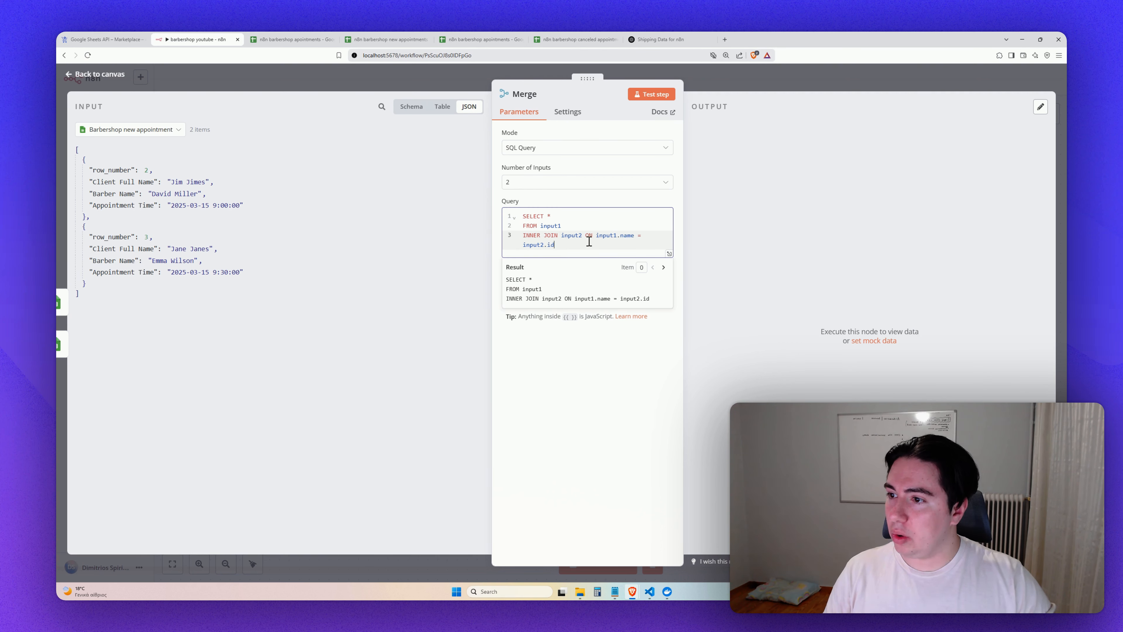
# Set the query's join condition to input1.[Barber Name] = input2.[Barber Name].
pyautogui.doubleClick(623, 235)
pyautogui.press('BackSpace')
pyautogui.write('[')
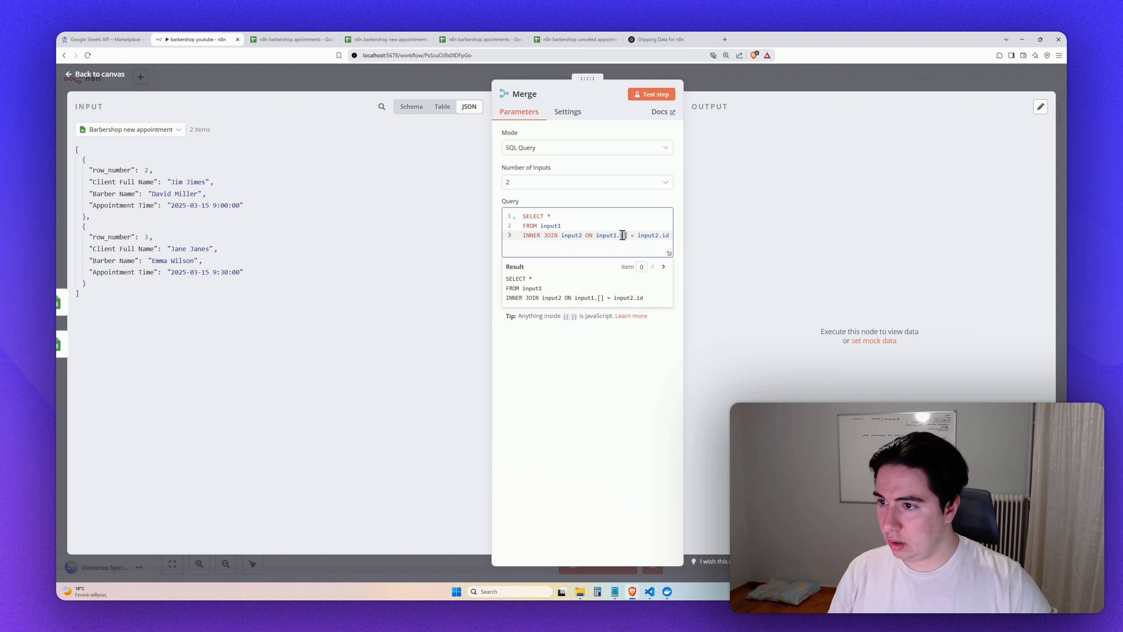
pyautogui.write('Barber')
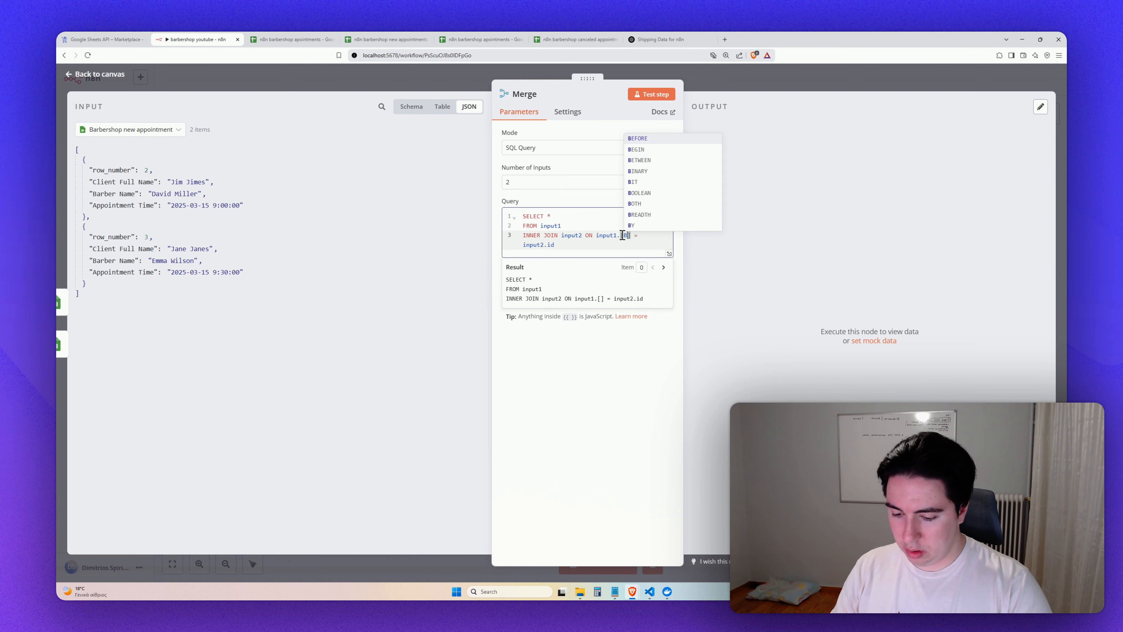
pyautogui.write(' Nam')
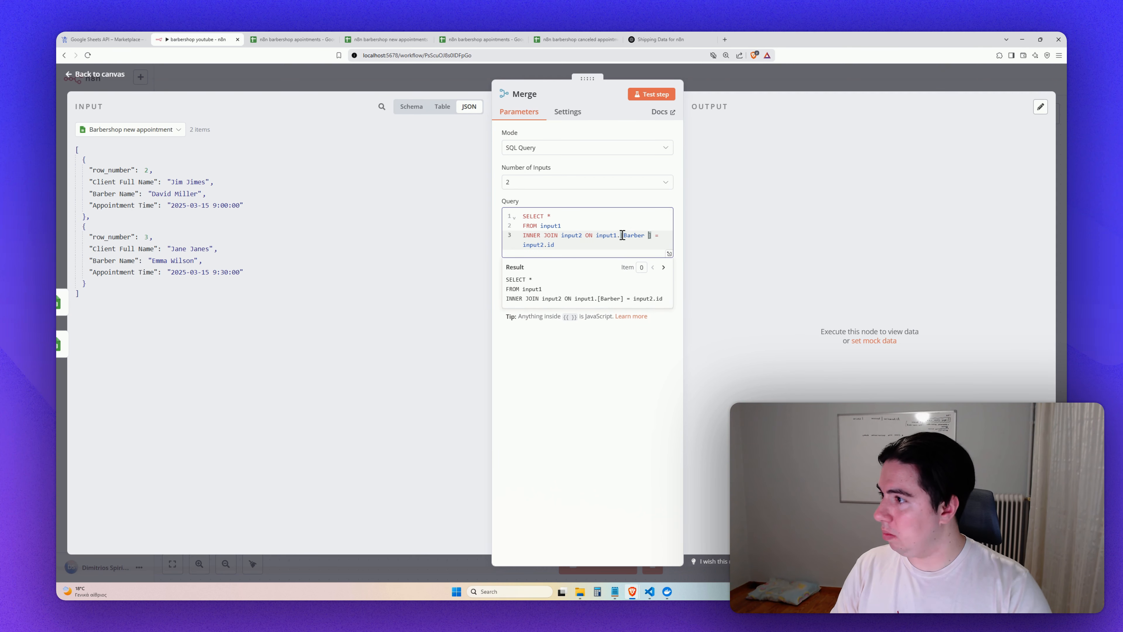
pyautogui.write('e')
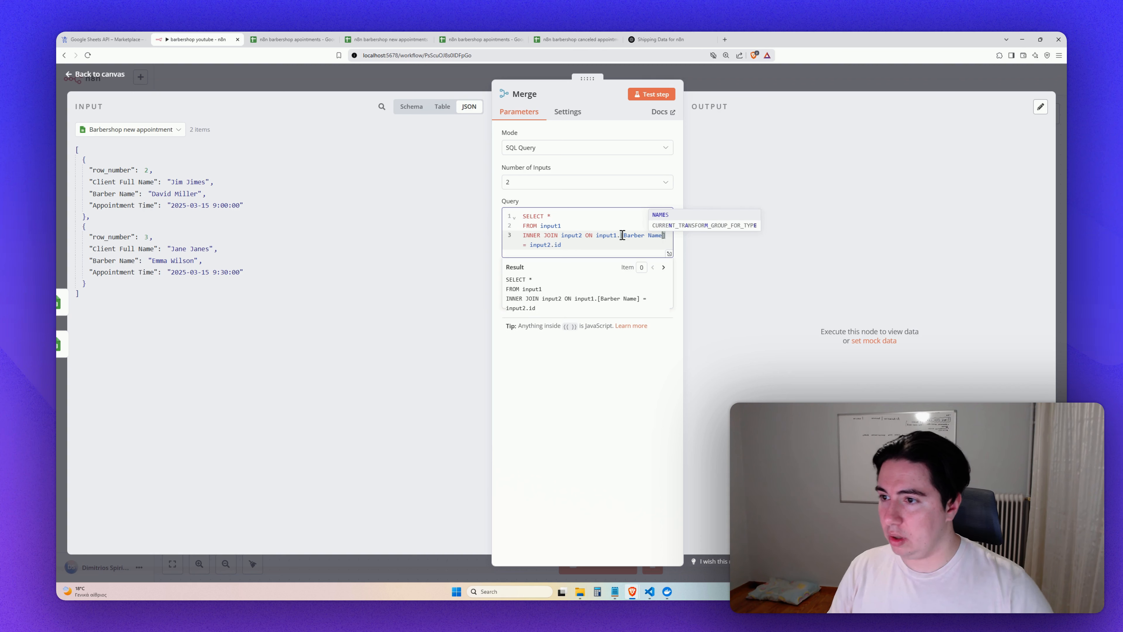
pyautogui.moveTo(623, 235); pyautogui.dragTo(665, 239)
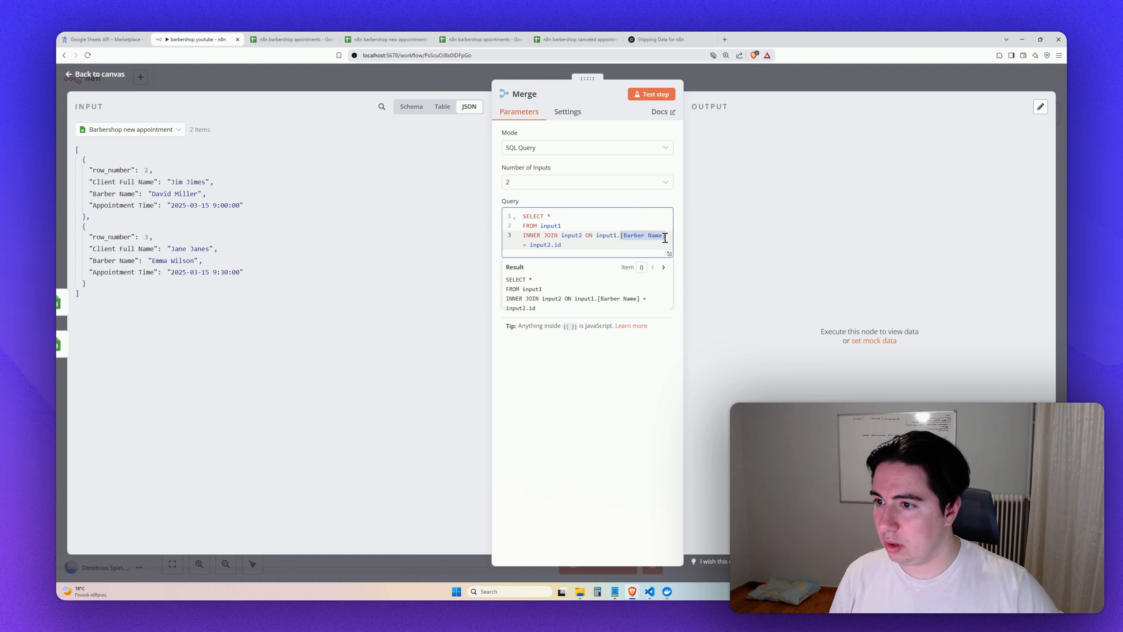
pyautogui.hotkey('ctrl', 'c')
pyautogui.doubleClick(557, 246)
pyautogui.hotkey('ctrl', 'v')
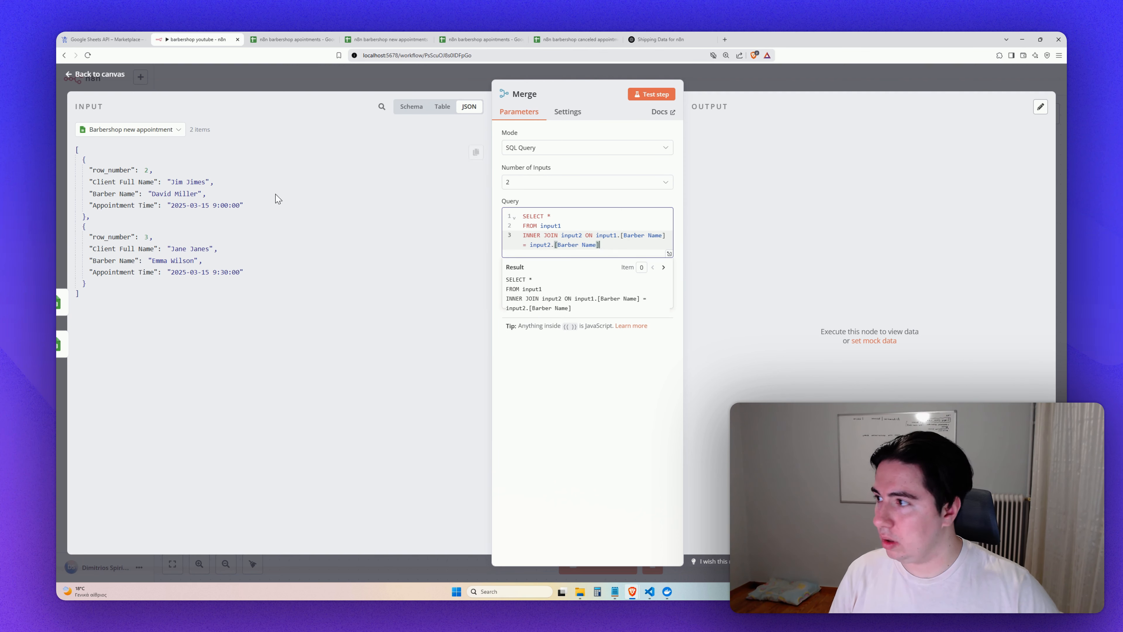
# Check the Merge node's input sources and extend the join condition with and input1.[Appointment Time] = input2.[Appointment Time].
pyautogui.click(135, 136)
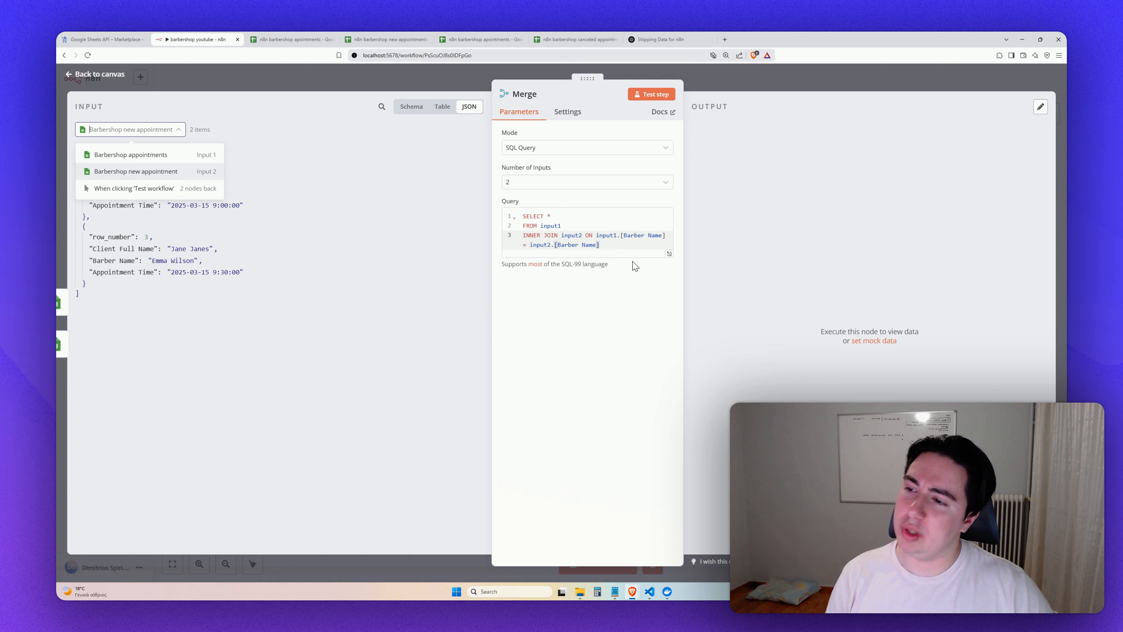
pyautogui.click(673, 244)
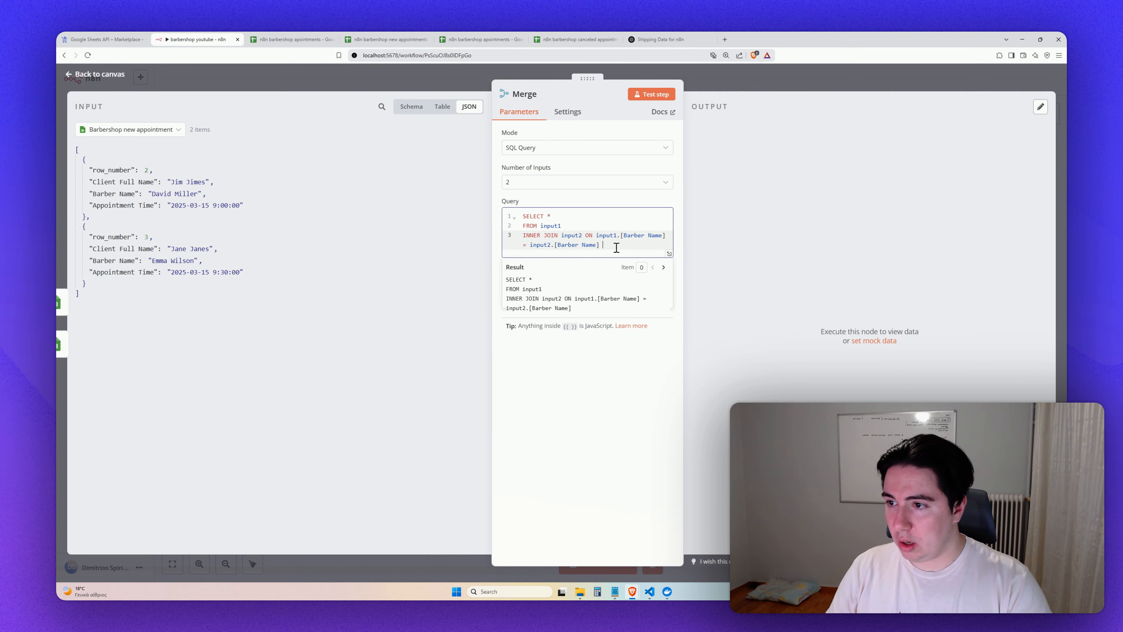
pyautogui.write('and')
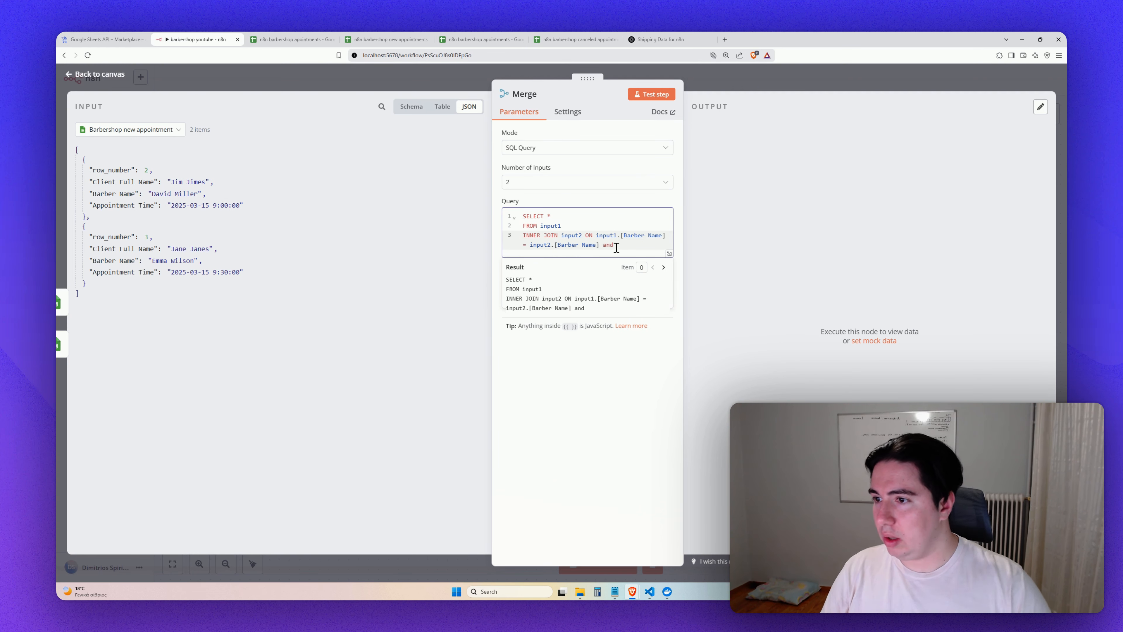
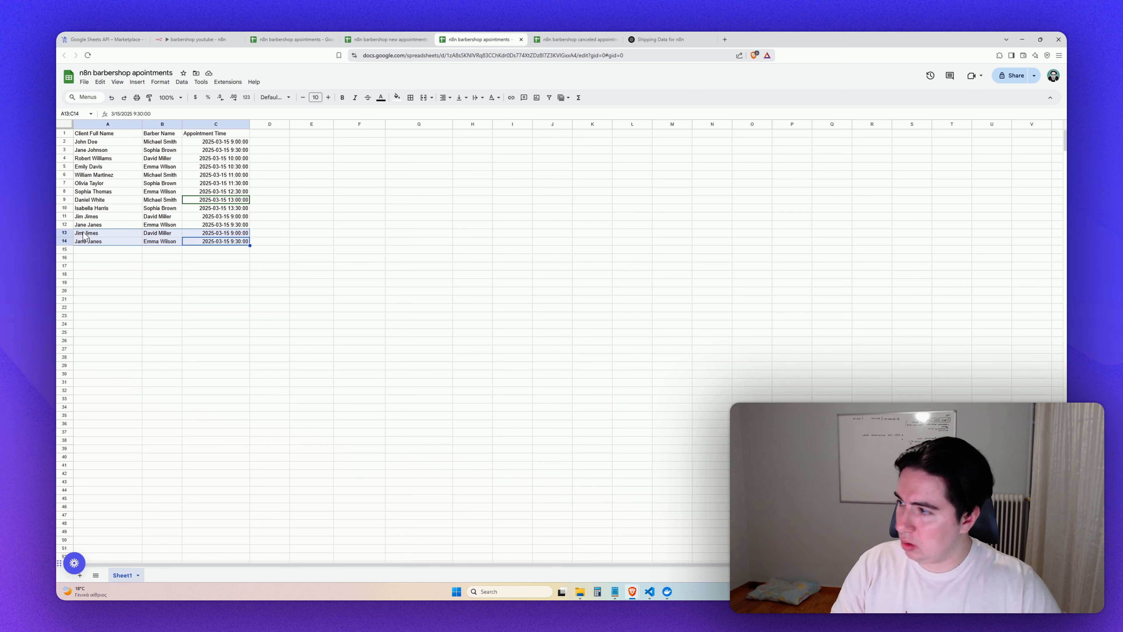
# Clear the appended appointments in A11:C14 of the n8n barbershop apointments spreadsheet, and return to the Merge node in n8n.
pyautogui.click(160, 269)
pyautogui.moveTo(214, 241); pyautogui.dragTo(100, 219)
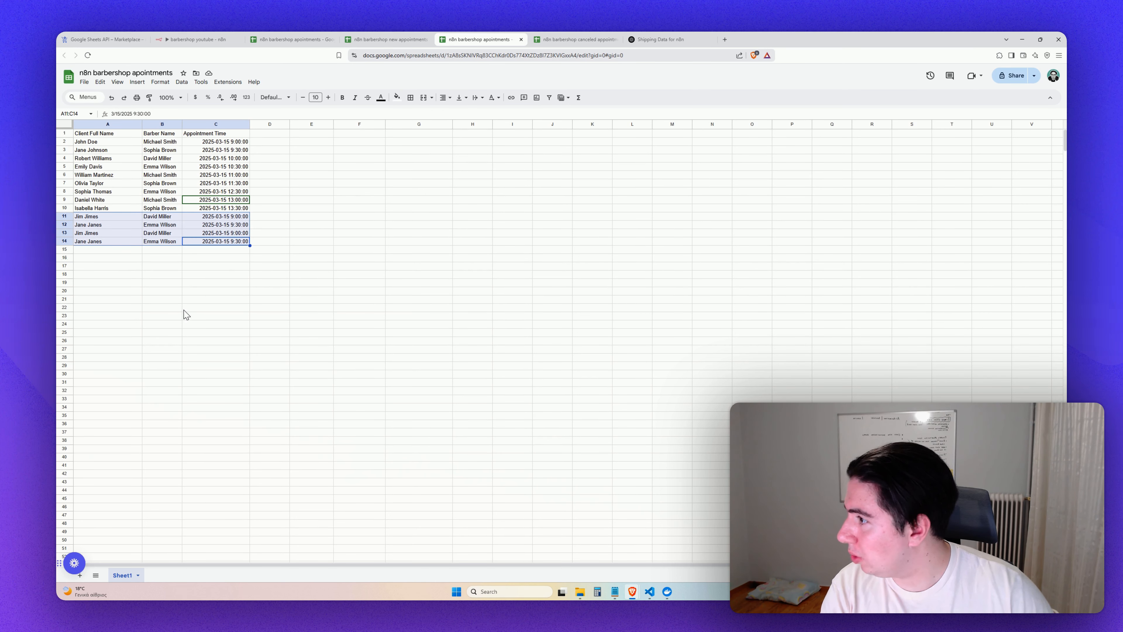
pyautogui.press('Delete')
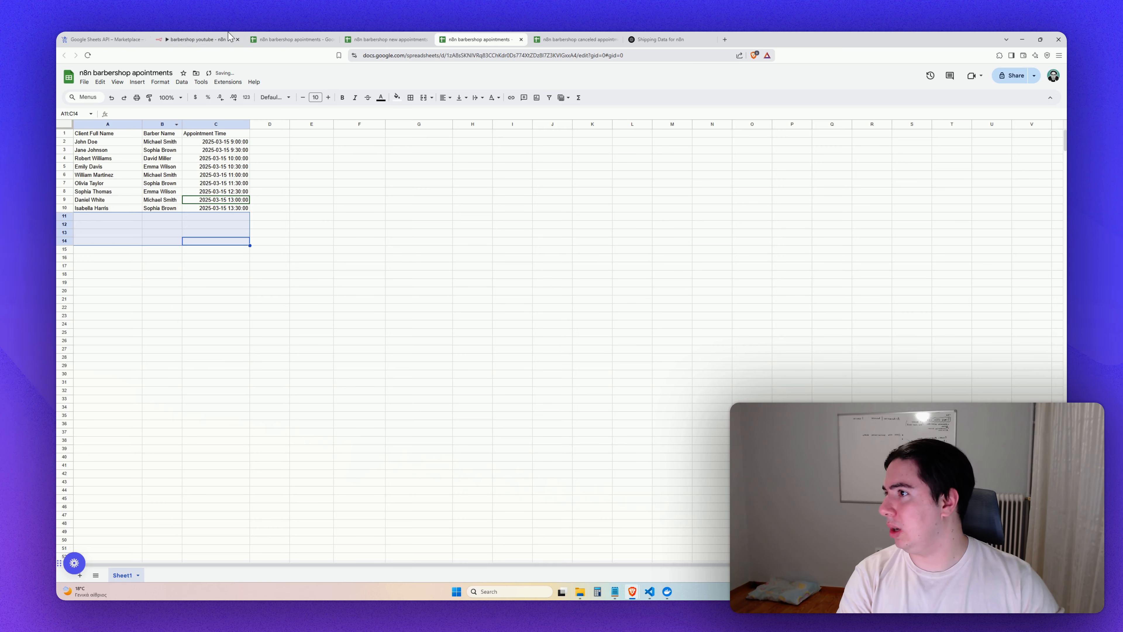
pyautogui.click(227, 38)
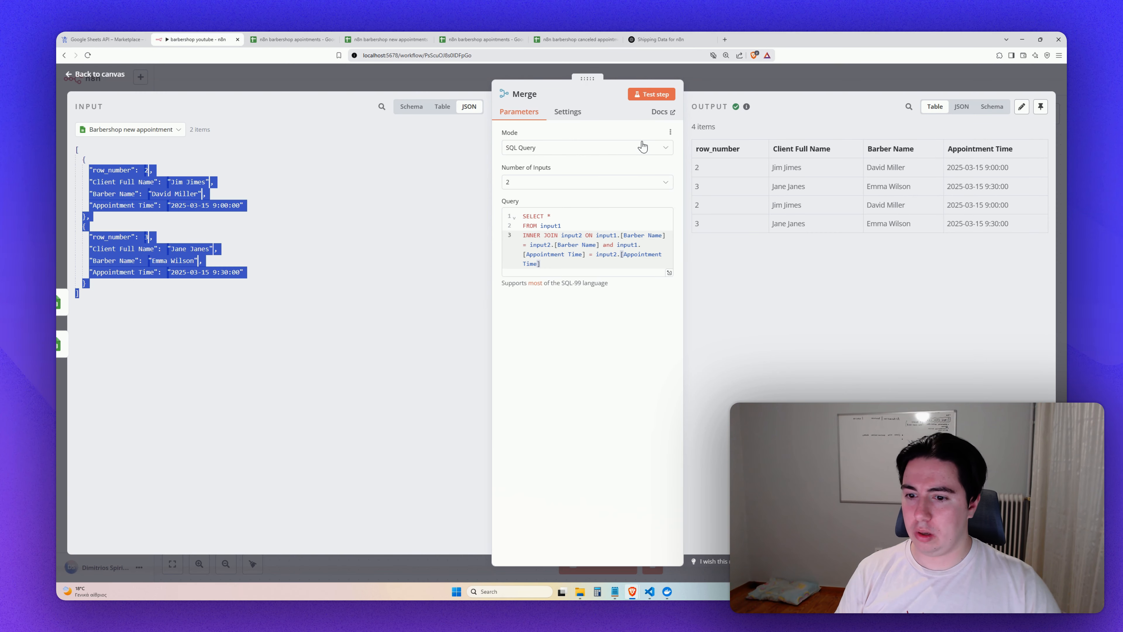
pyautogui.click(480, 39)
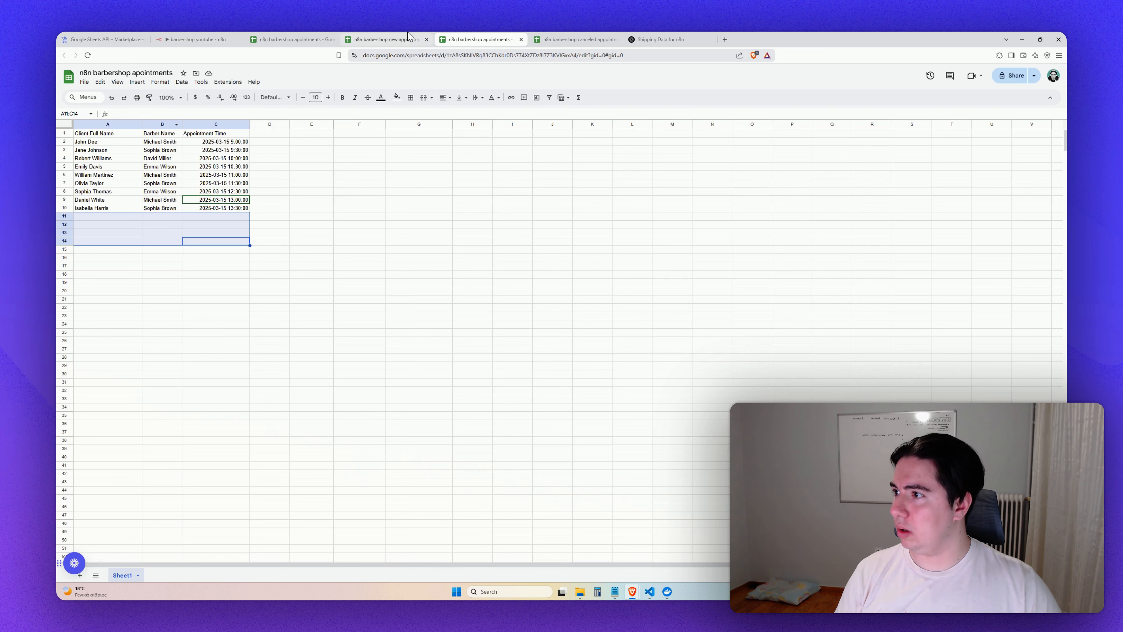
pyautogui.click(298, 284)
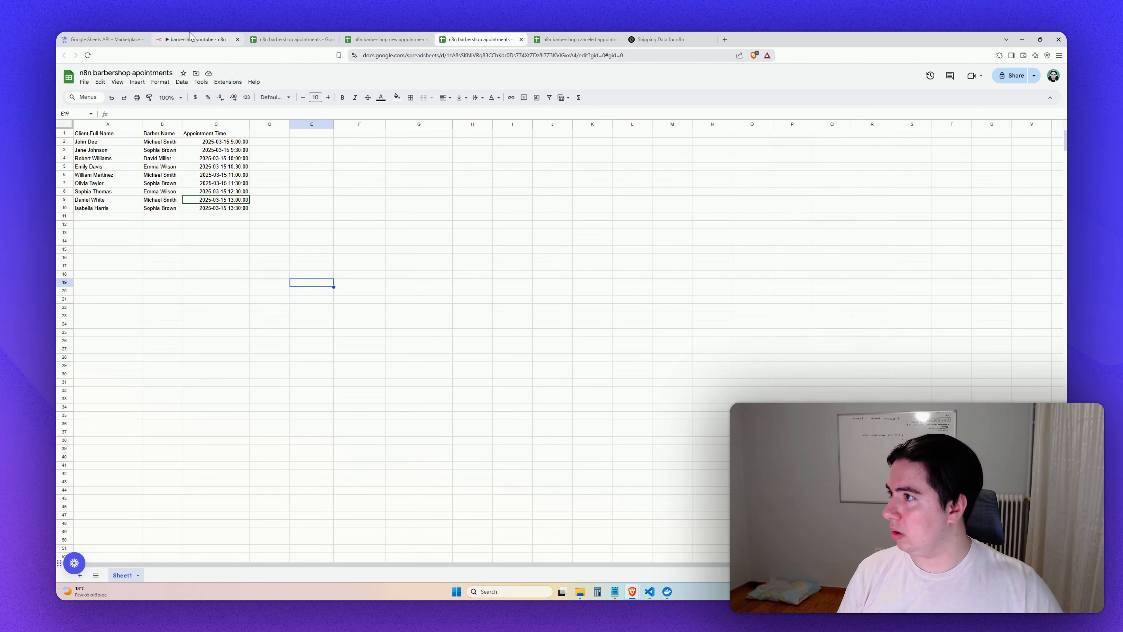
pyautogui.click(198, 39)
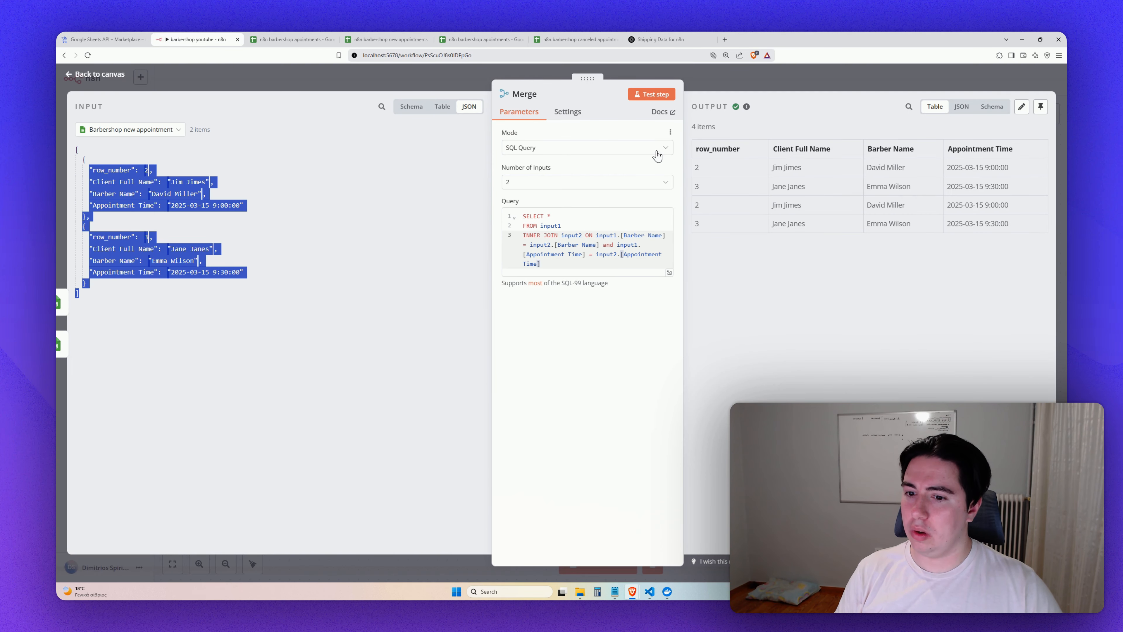
# Close the Merge node and rerun the Barbershop appointments node from the canvas.
pyautogui.click(466, 84)
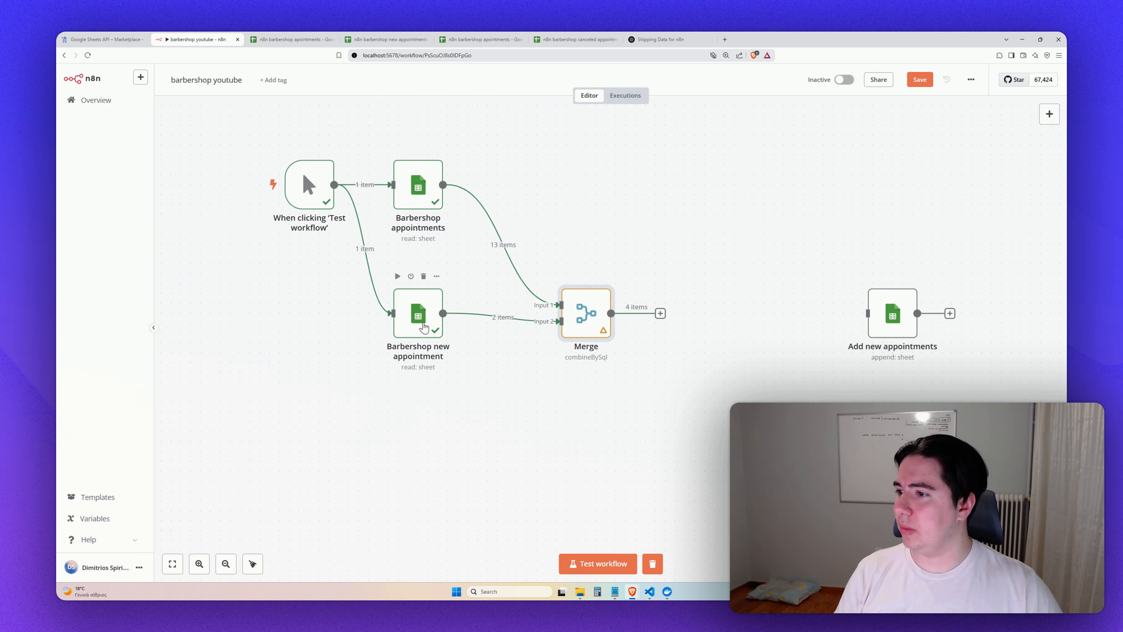
pyautogui.click(397, 149)
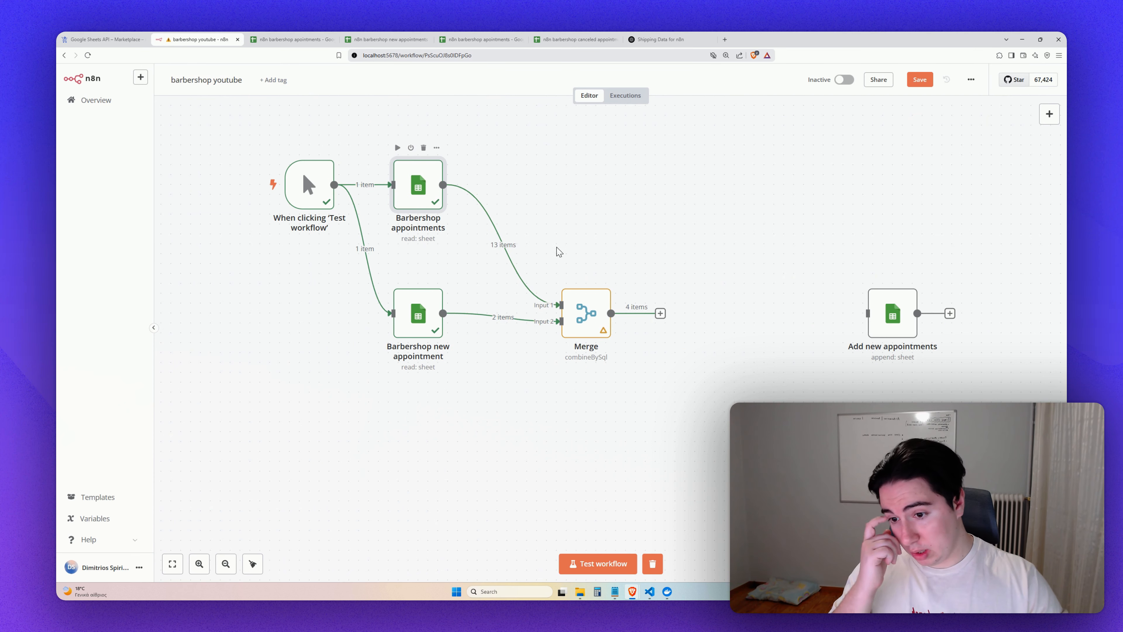
pyautogui.moveTo(306, 186)
pyautogui.click(264, 188)
# Switch the Barbershop appointments node's credential to Google Sheets account, test the node, and return to the canvas.
pyautogui.doubleClick(419, 185)
pyautogui.click(586, 144)
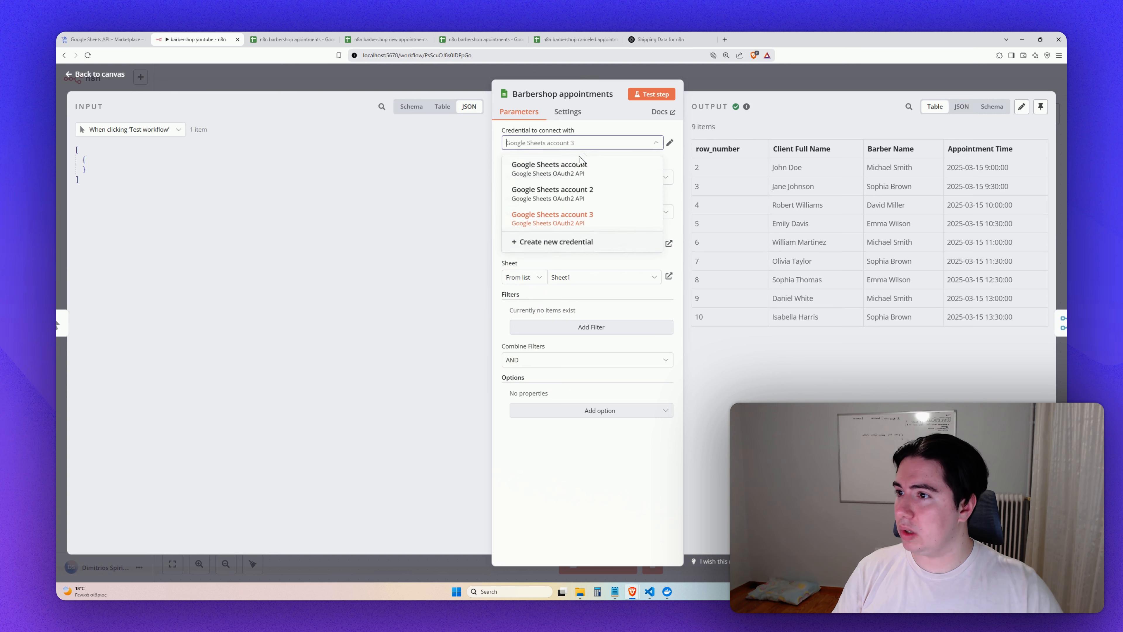
pyautogui.click(576, 173)
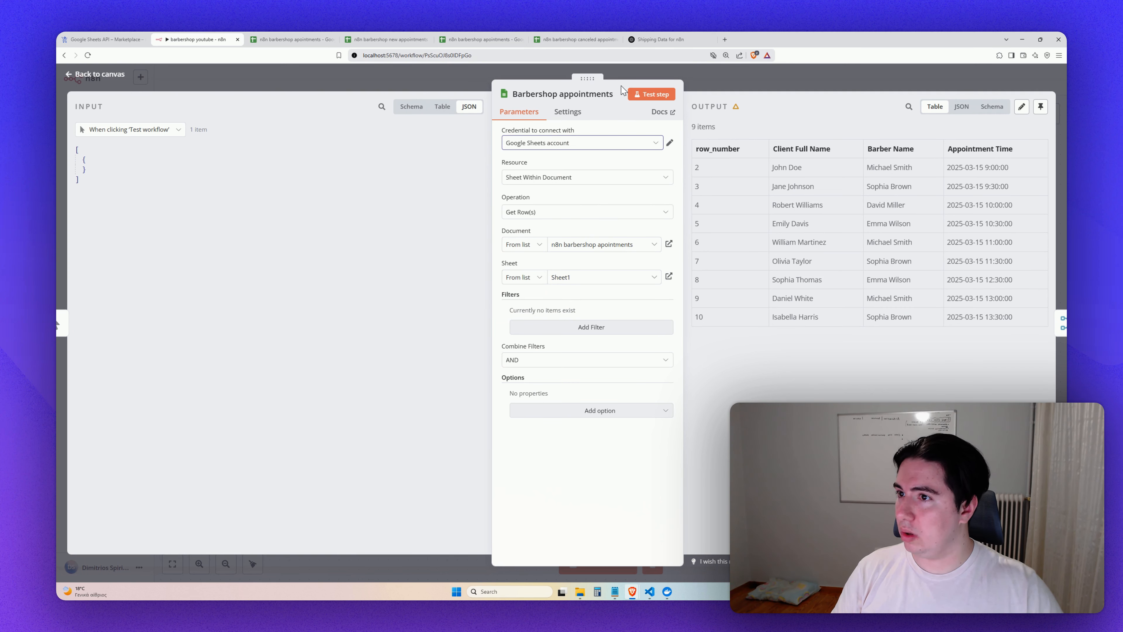
pyautogui.click(652, 95)
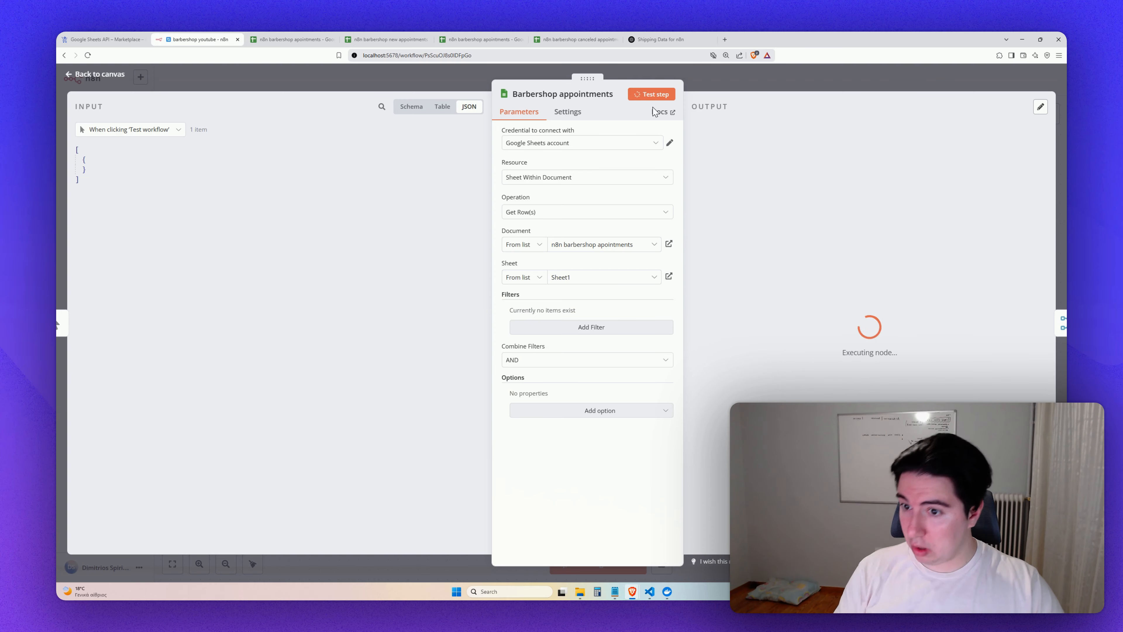
pyautogui.click(409, 76)
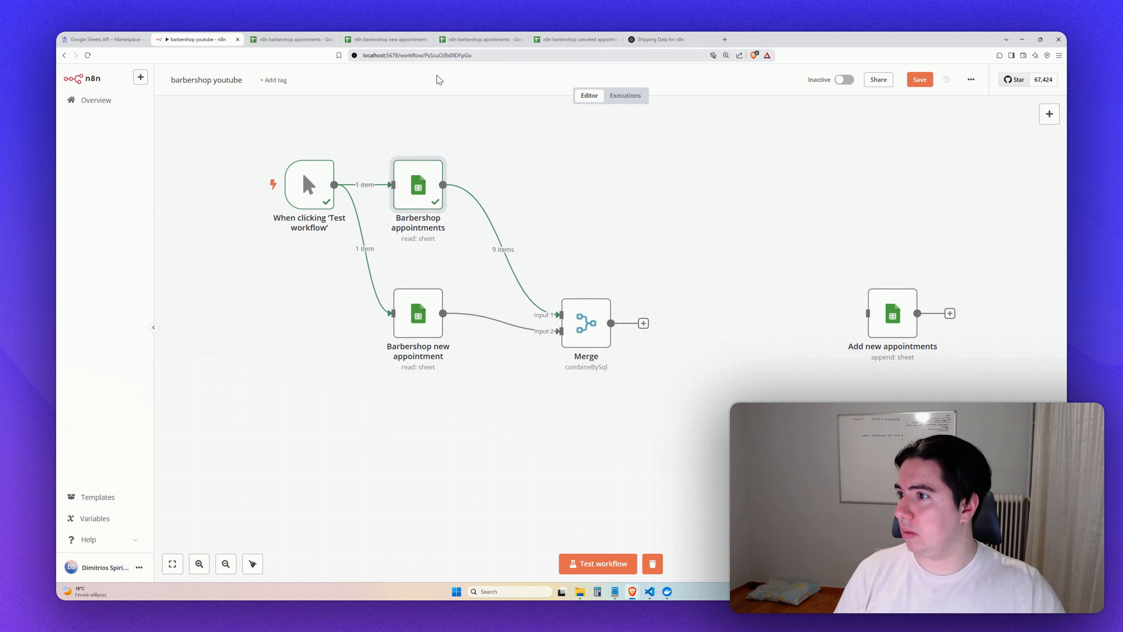
# Nudge the Merge node up slightly, test its SQL query, and return to the canvas.
pyautogui.moveTo(586, 322); pyautogui.dragTo(583, 311)
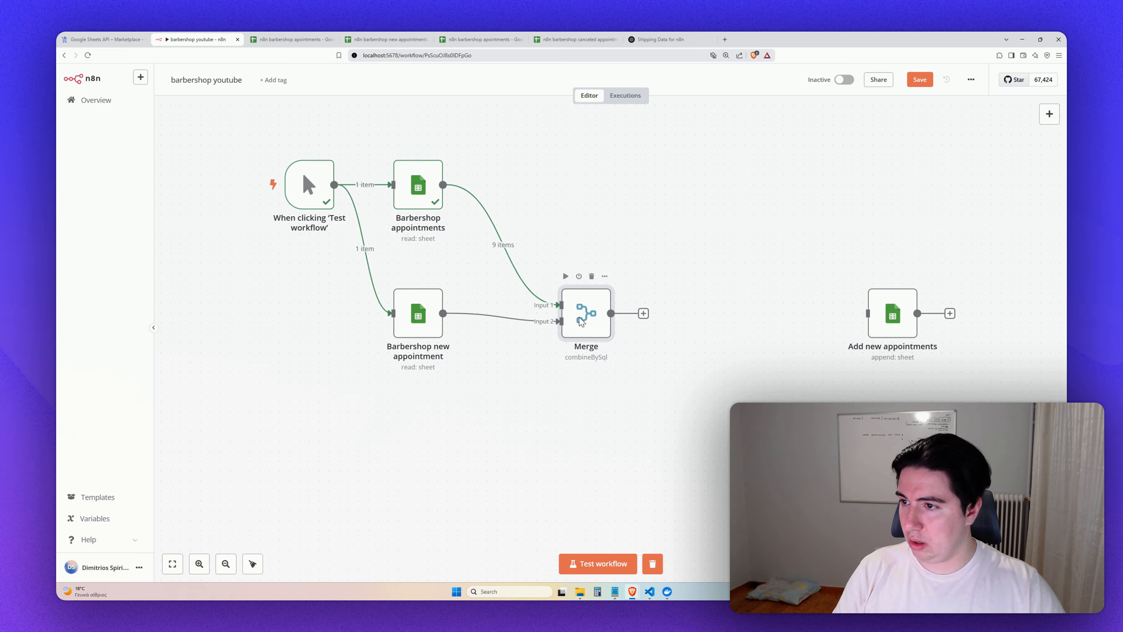
pyautogui.doubleClick(581, 321)
pyautogui.click(651, 95)
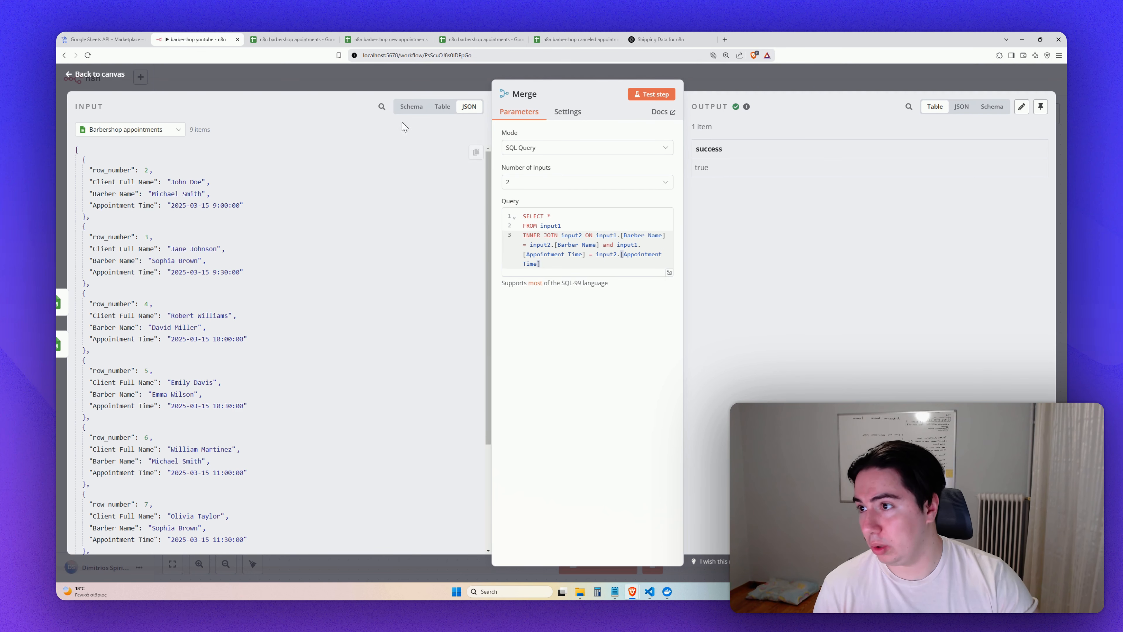
pyautogui.click(444, 82)
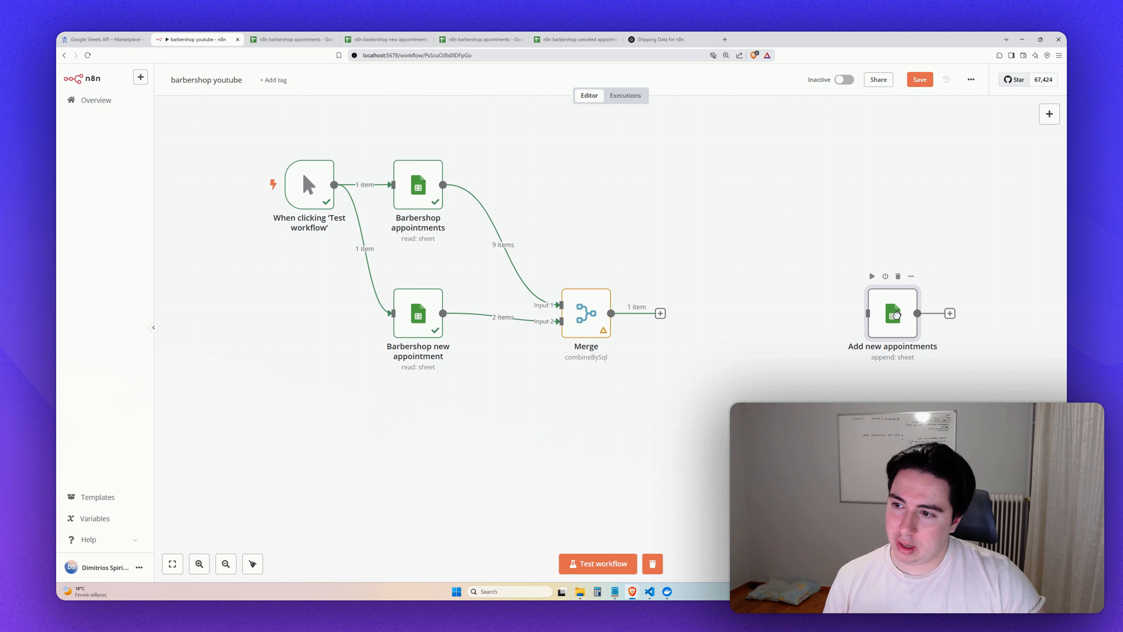
# Add an If node between Merge and Add new appointments, making room for it, and connect the Merge output to its input.
pyautogui.moveTo(896, 316); pyautogui.dragTo(880, 322)
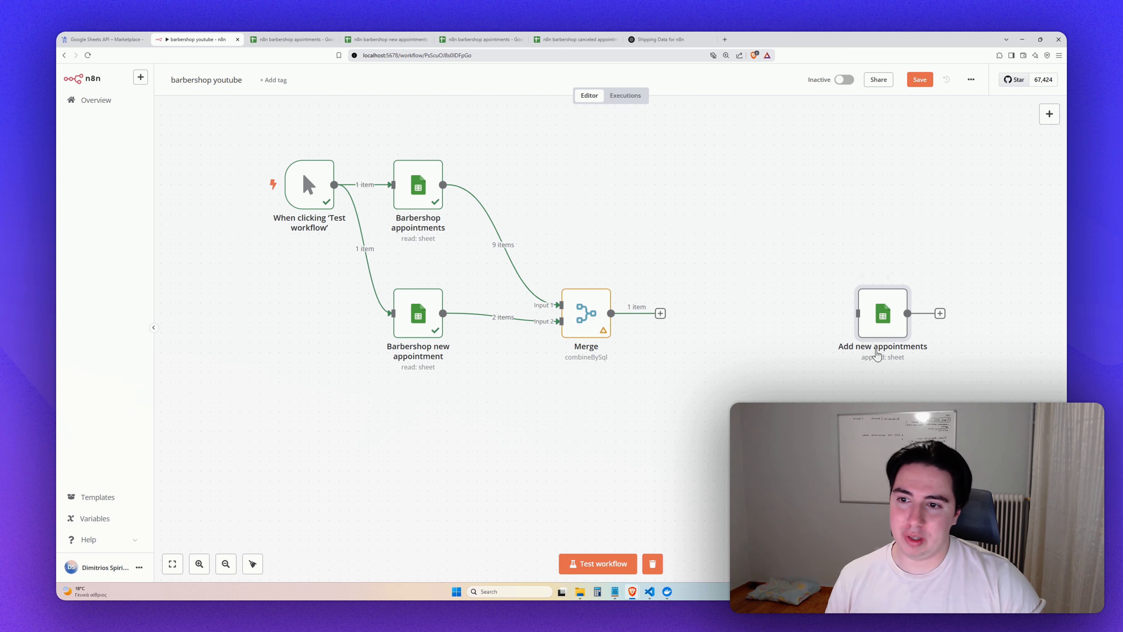
pyautogui.moveTo(893, 320); pyautogui.dragTo(842, 314)
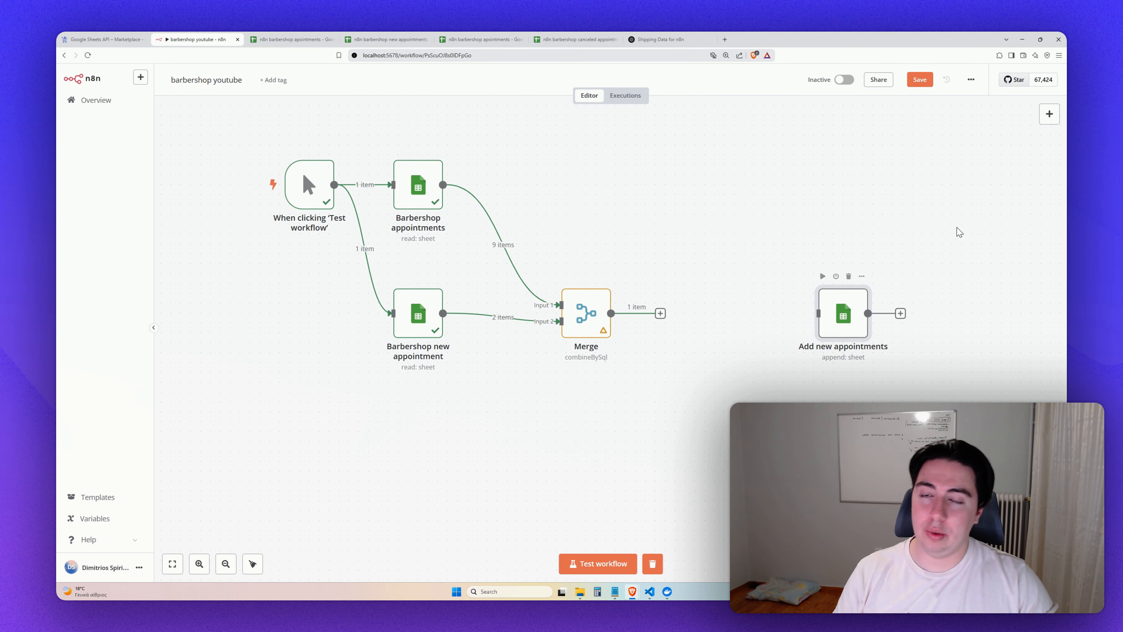
pyautogui.click(1050, 113)
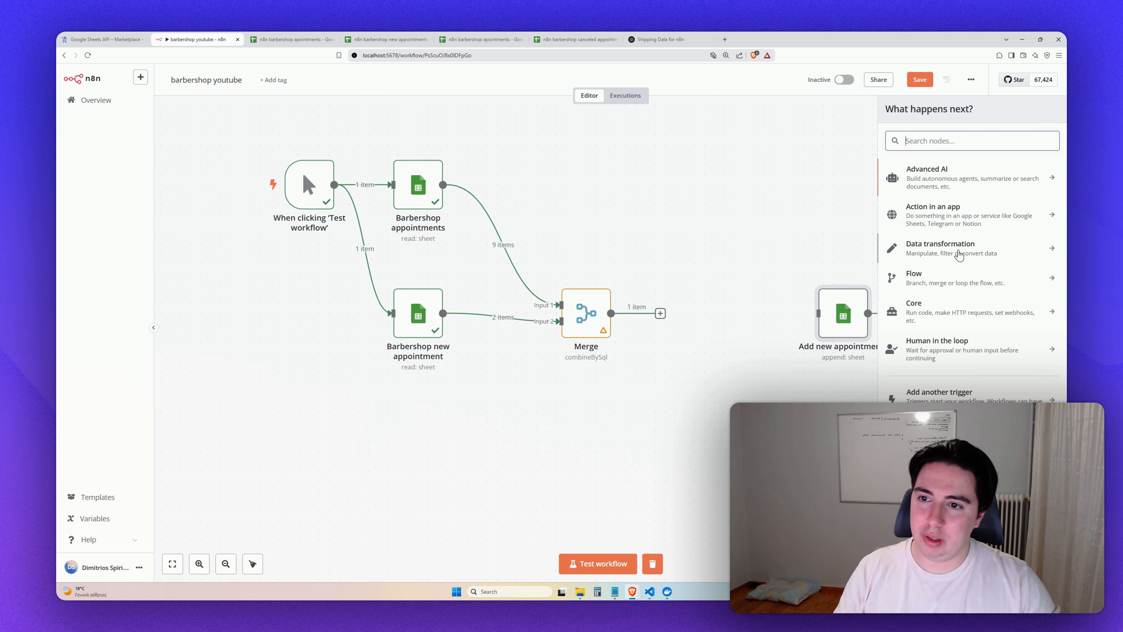
pyautogui.click(962, 282)
pyautogui.click(899, 222)
pyautogui.press('Escape')
pyautogui.moveTo(838, 317); pyautogui.dragTo(888, 248)
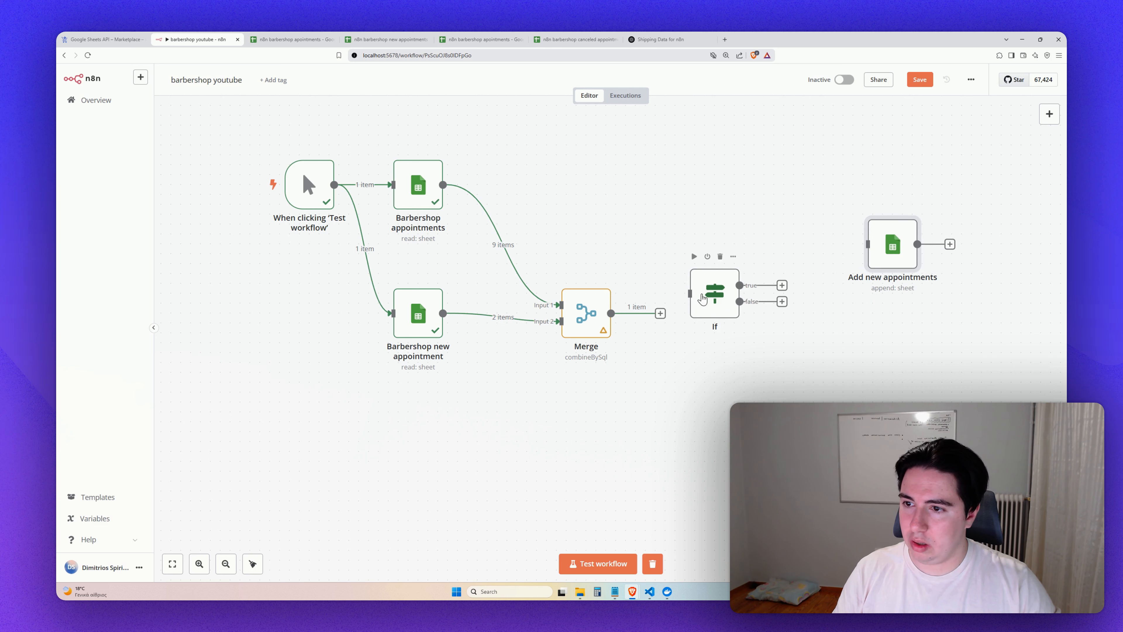
pyautogui.moveTo(710, 300); pyautogui.dragTo(752, 325)
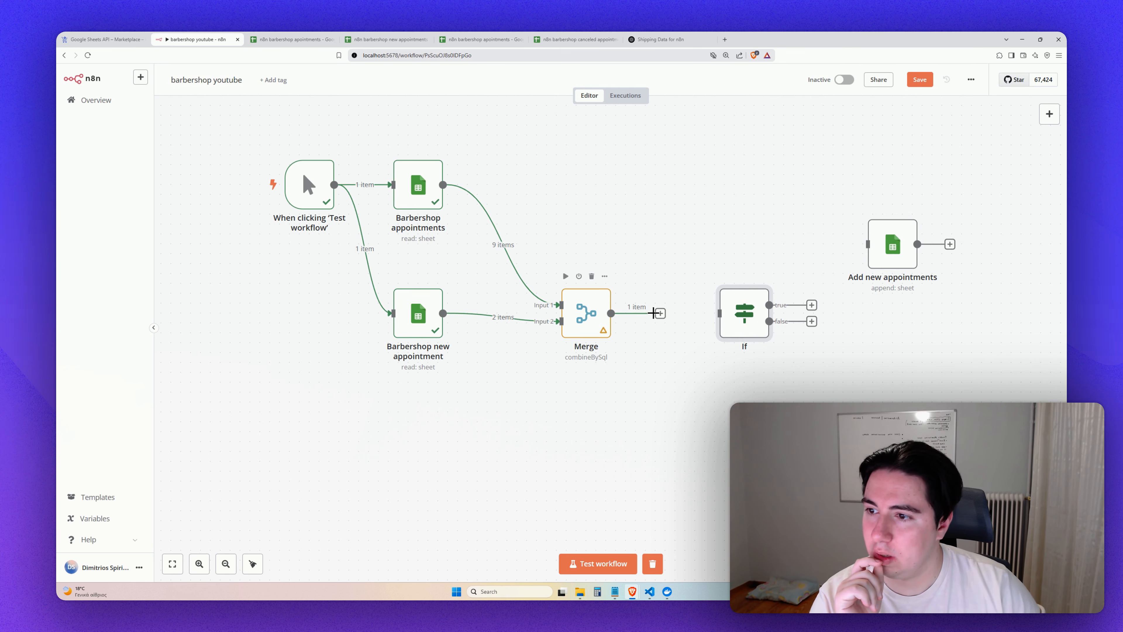
pyautogui.moveTo(661, 315); pyautogui.dragTo(719, 313)
# Set the If condition to {{ $json.success }} with the Boolean operator is true, test the node, and return to the canvas.
pyautogui.doubleClick(745, 313)
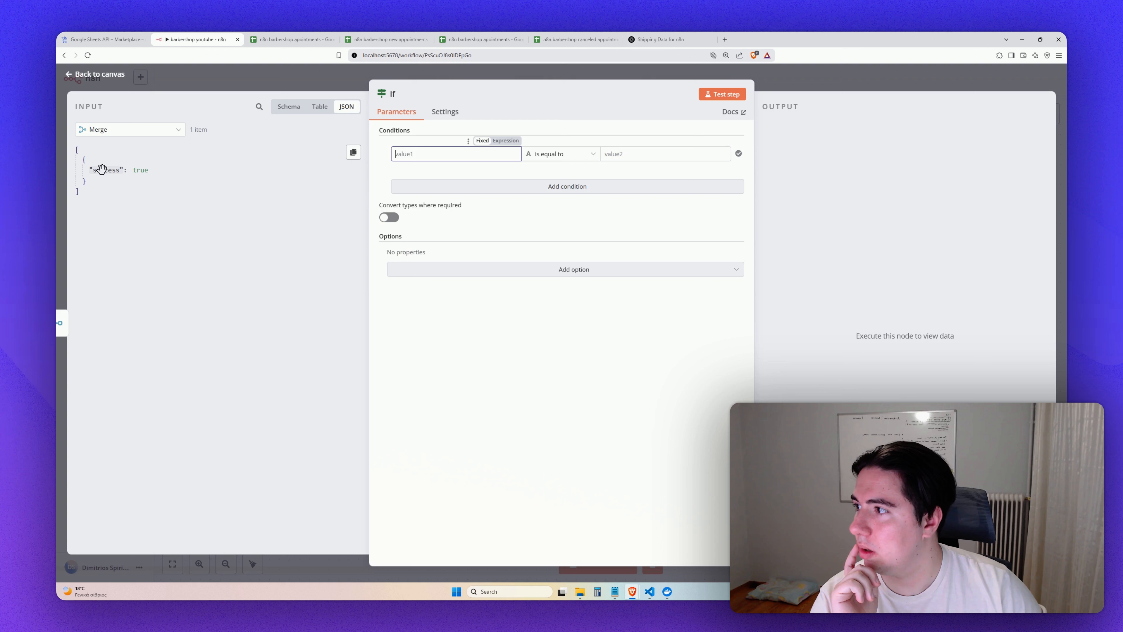
pyautogui.click(416, 156)
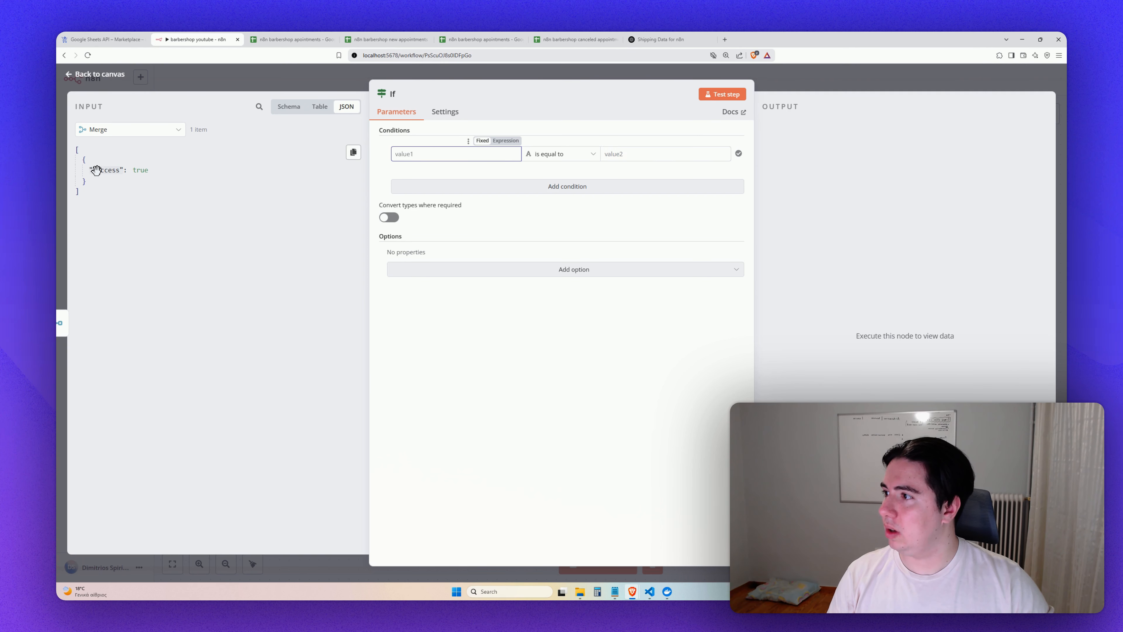
pyautogui.moveTo(95, 170); pyautogui.dragTo(415, 153)
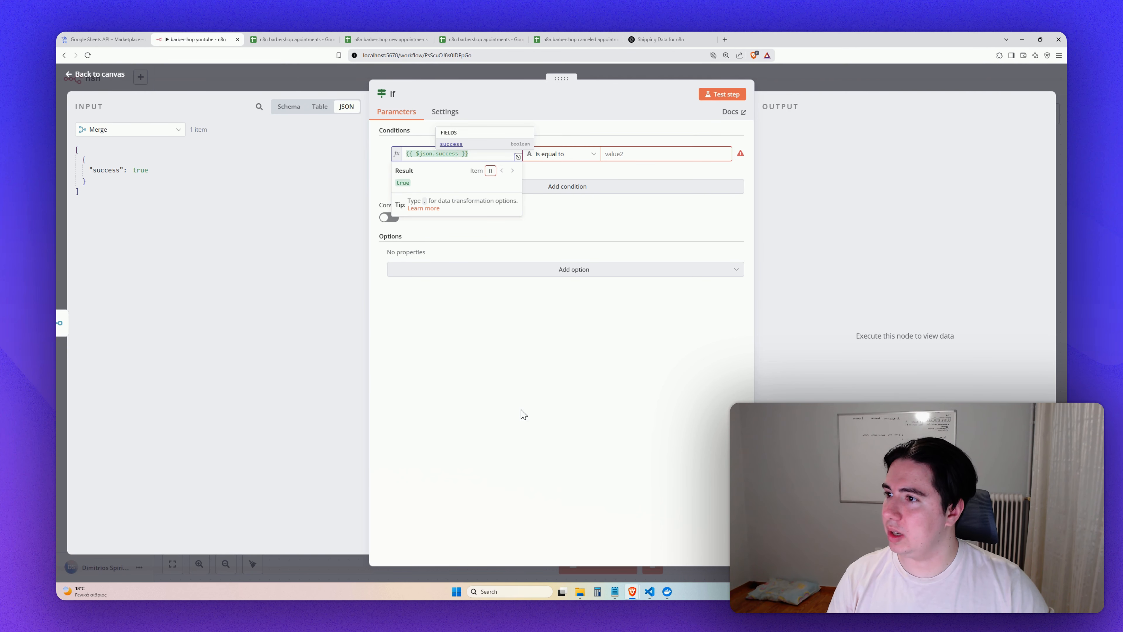
pyautogui.click(394, 301)
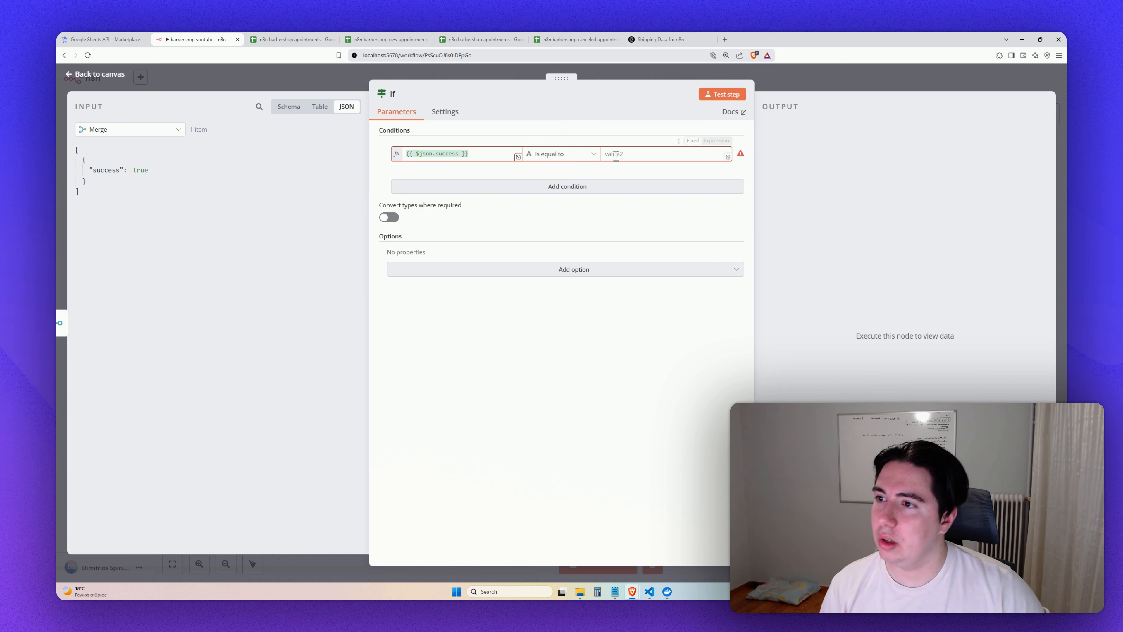
pyautogui.click(561, 154)
pyautogui.moveTo(570, 233)
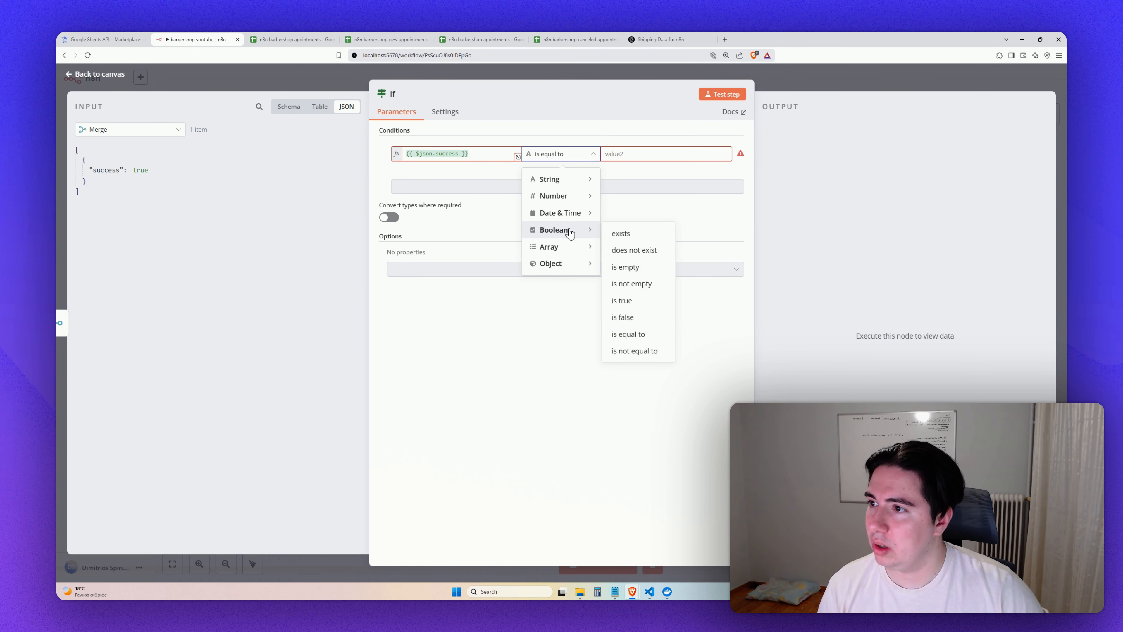
pyautogui.click(622, 301)
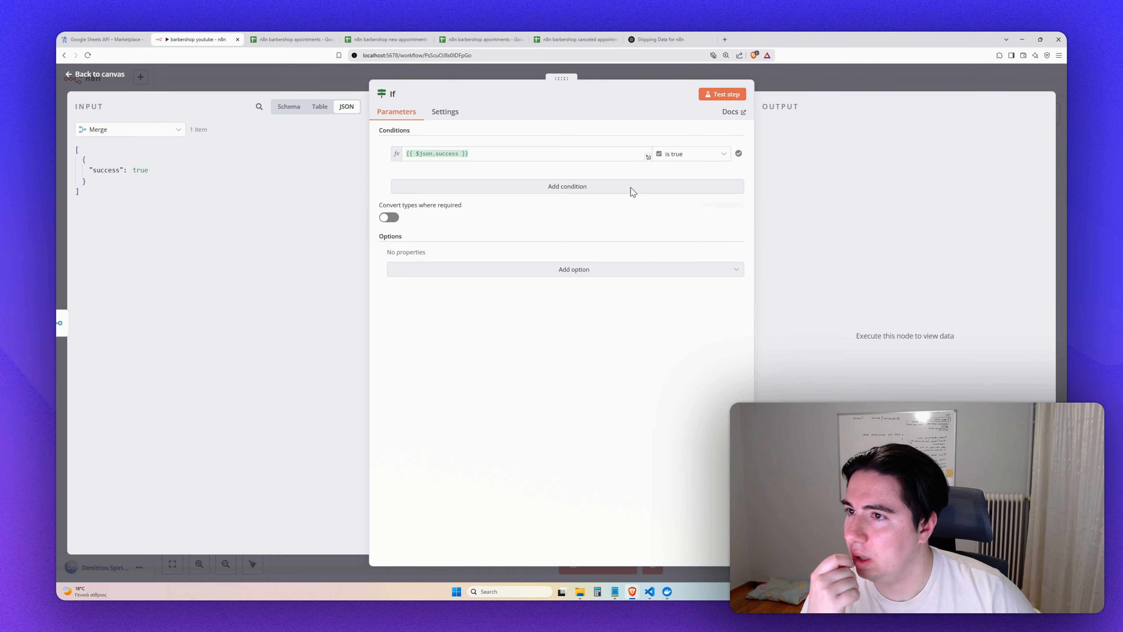
pyautogui.click(708, 102)
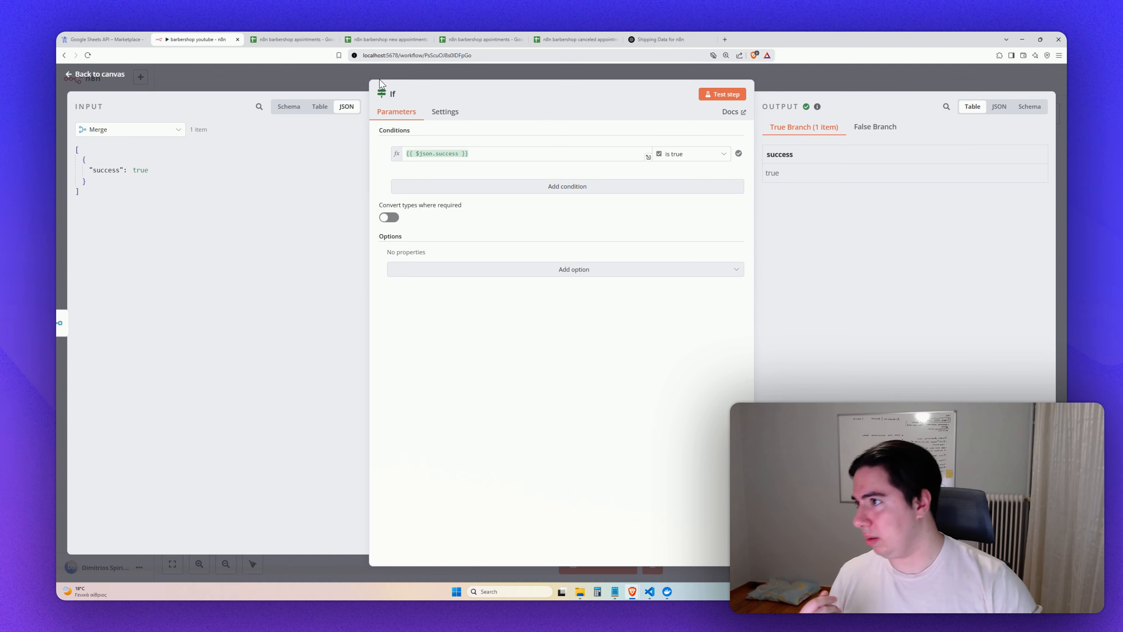
pyautogui.click(205, 75)
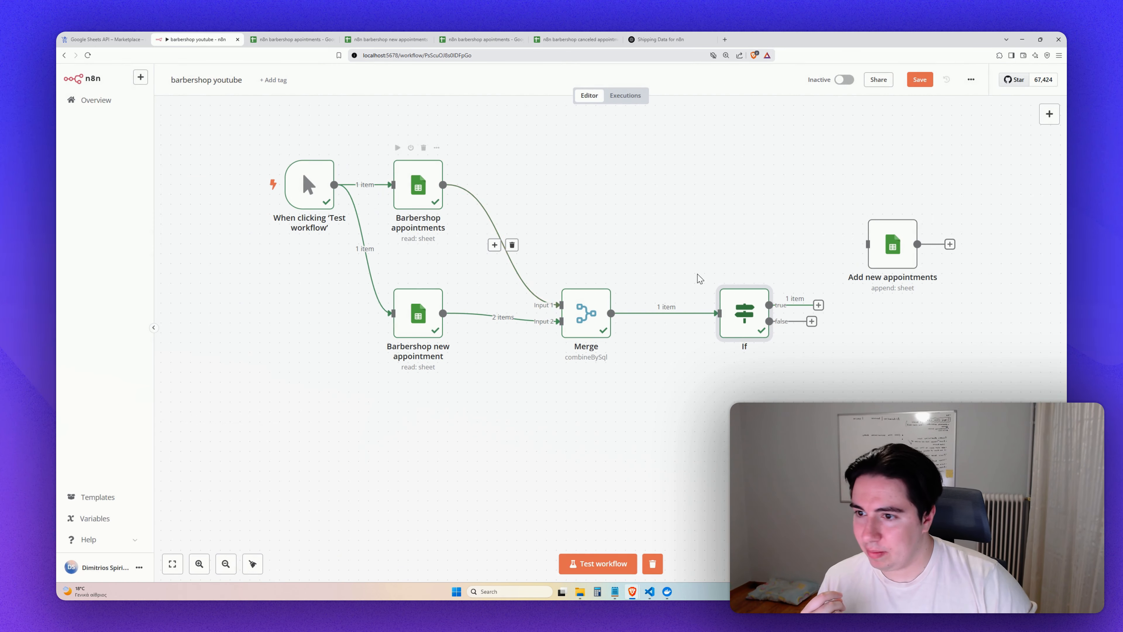
# Rearrange the canvas: move Add new appointments below the If outputs, shift If closer to Merge, and nudge Barbershop new appointment.
pyautogui.click(812, 322)
pyautogui.click(772, 219)
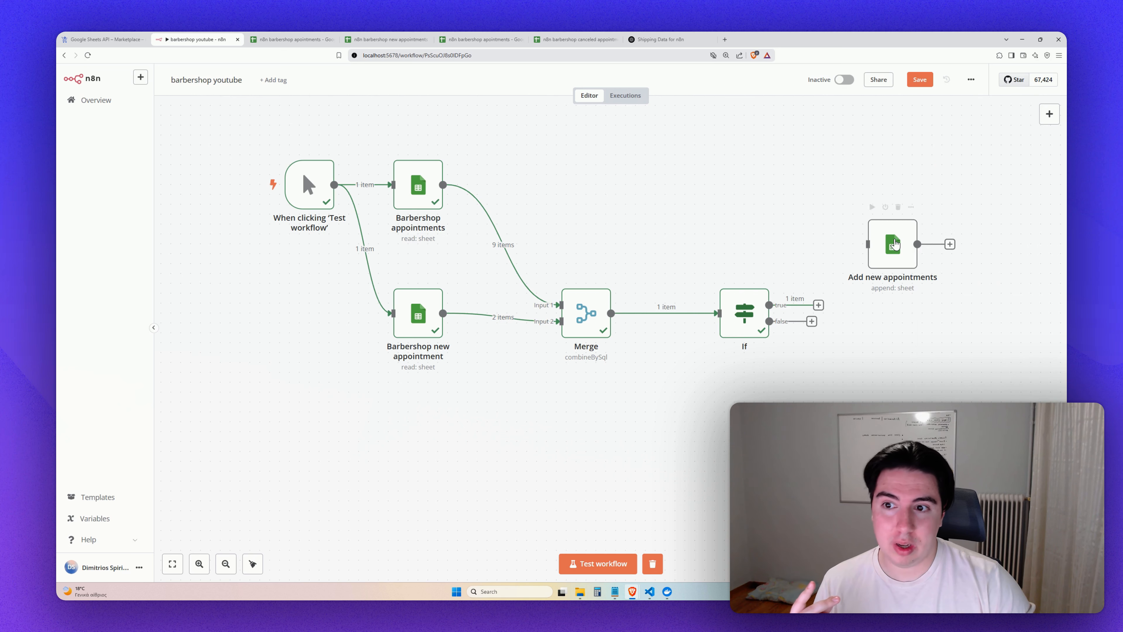
pyautogui.moveTo(896, 248); pyautogui.dragTo(892, 357)
pyautogui.moveTo(737, 327); pyautogui.dragTo(718, 327)
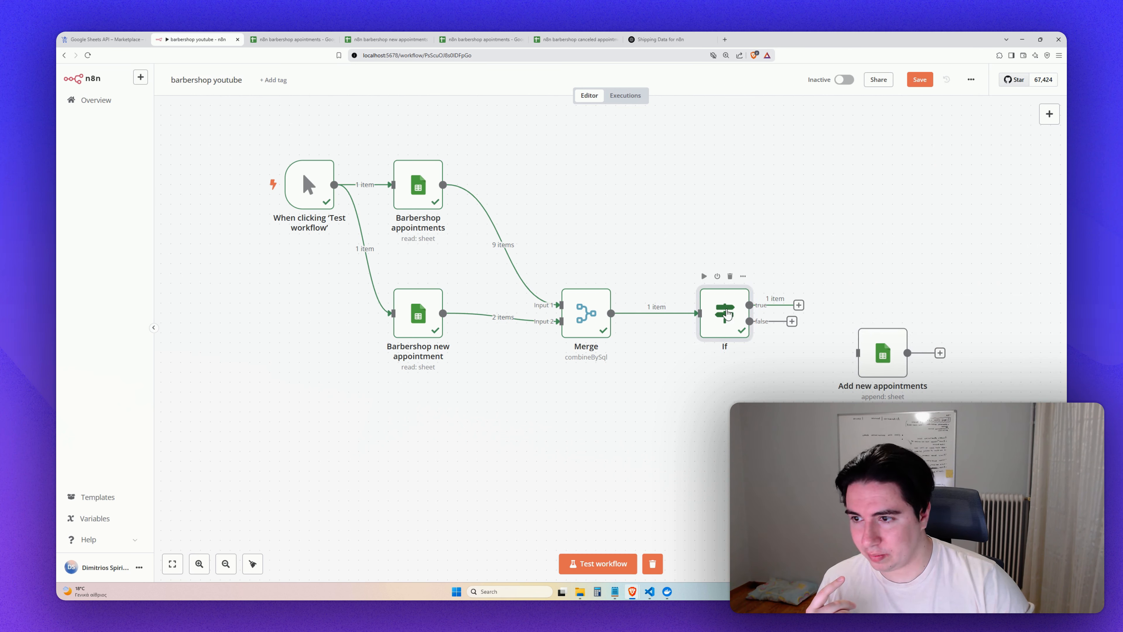
pyautogui.moveTo(404, 311)
pyautogui.mouseDown()
pyautogui.moveTo(404, 330)
pyautogui.moveTo(404, 321)
pyautogui.mouseUp()
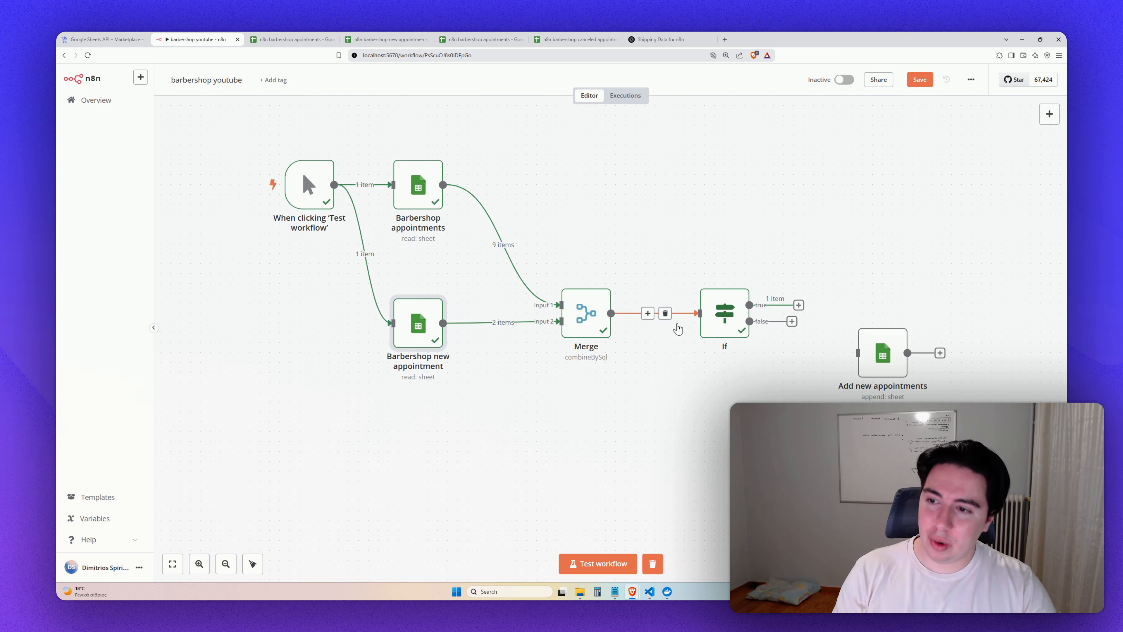
pyautogui.moveTo(432, 332); pyautogui.dragTo(452, 333)
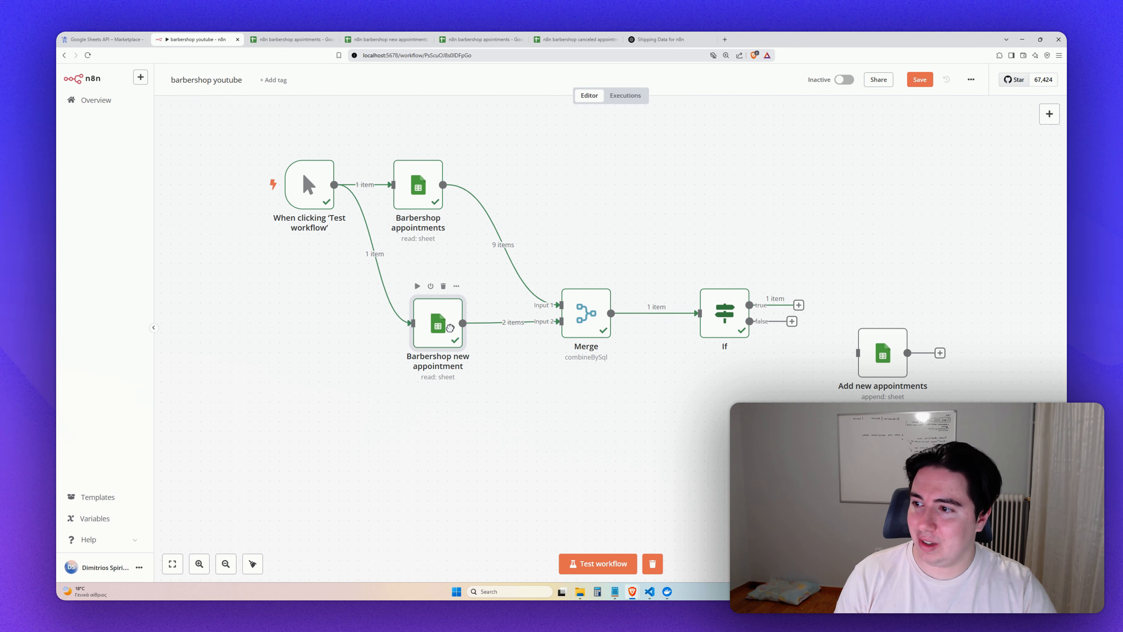
# Duplicate the Barbershop new appointment node, connect the If node's true output to the copy, and link the copy to Add new appointments.
pyautogui.moveTo(799, 305); pyautogui.dragTo(818, 306)
pyautogui.press('Escape')
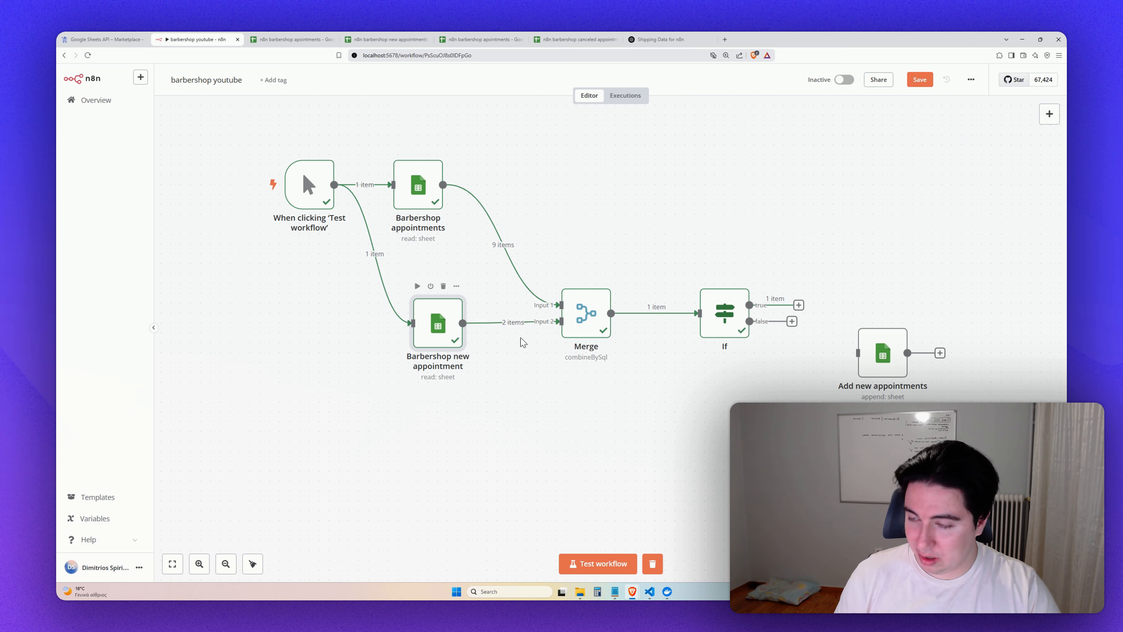
pyautogui.hotkey('ctrl', 'v')
pyautogui.moveTo(862, 301); pyautogui.dragTo(877, 270)
pyautogui.moveTo(799, 306); pyautogui.dragTo(856, 251)
pyautogui.moveTo(873, 355); pyautogui.dragTo(992, 242)
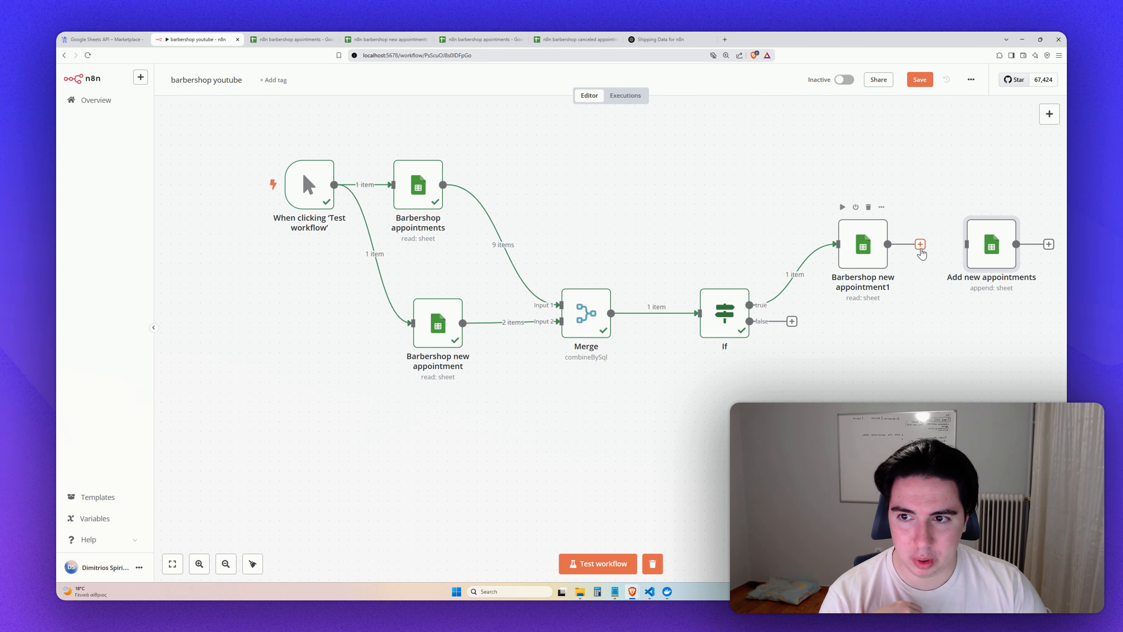
pyautogui.moveTo(920, 245); pyautogui.dragTo(968, 245)
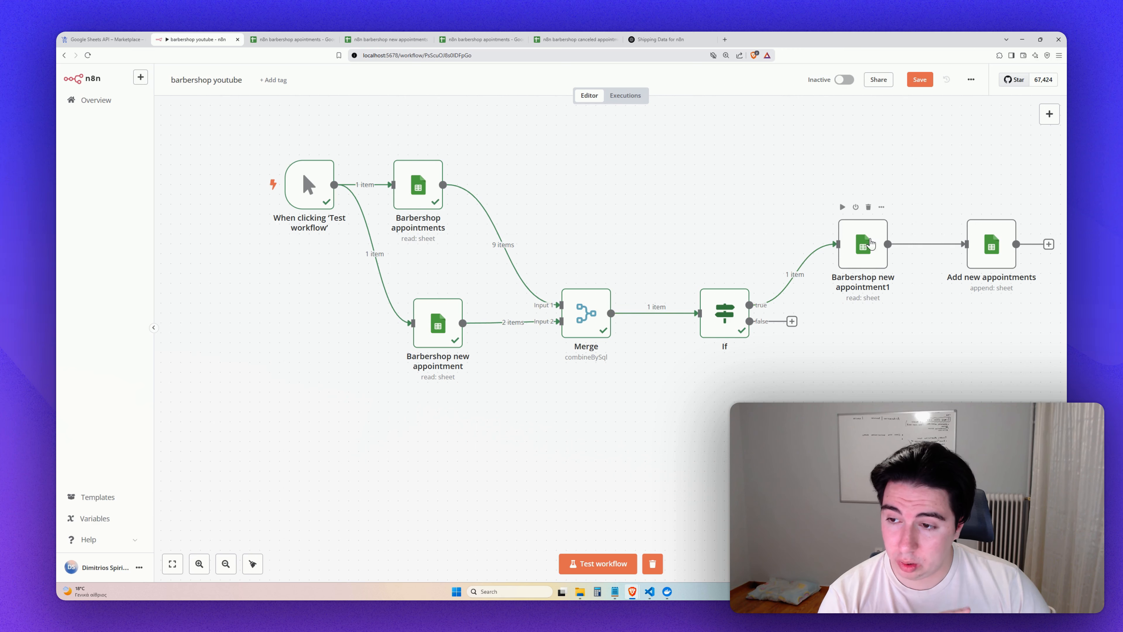
# Align the Barbershop appointments node above Barbershop new appointment and test the whole workflow.
pyautogui.doubleClick(600, 315)
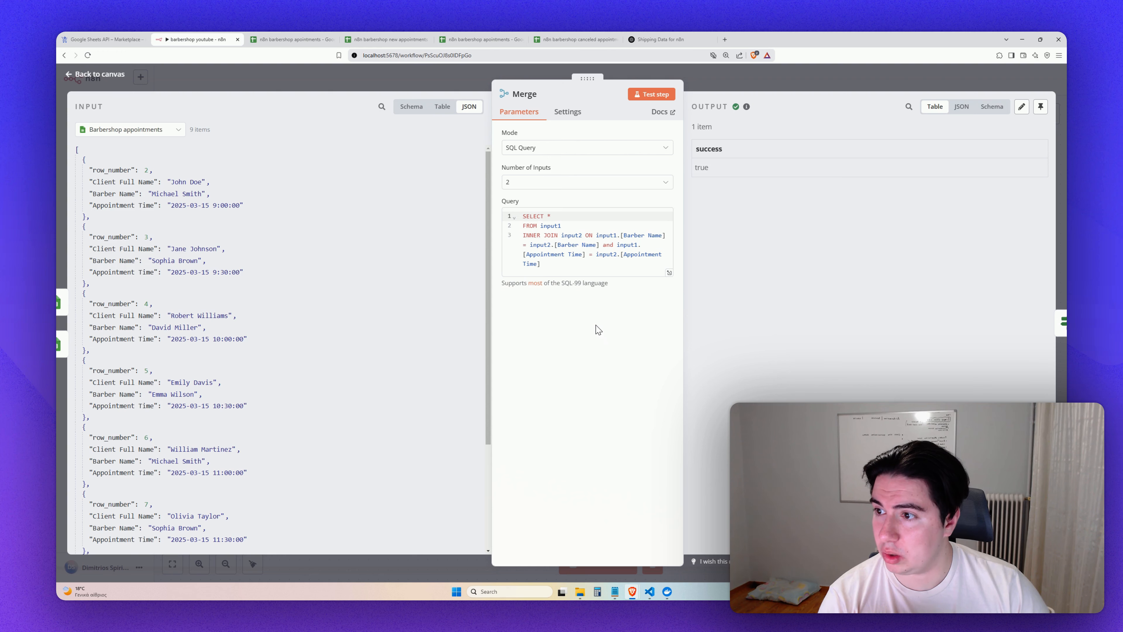
pyautogui.click(110, 80)
pyautogui.moveTo(402, 207); pyautogui.dragTo(423, 207)
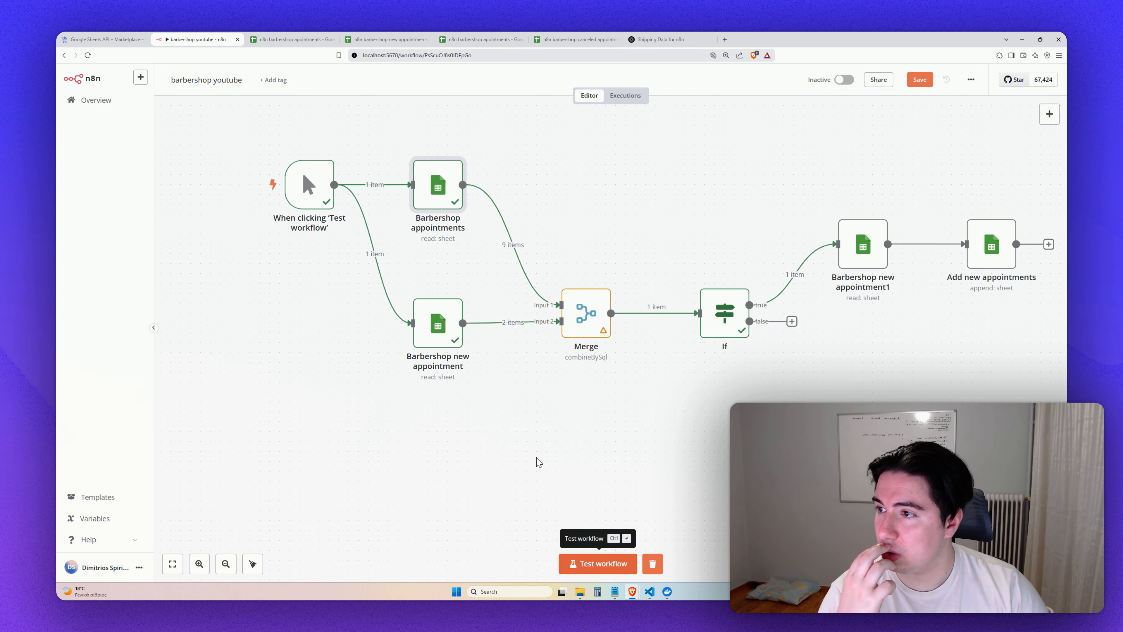
pyautogui.moveTo(308, 184)
pyautogui.click(261, 185)
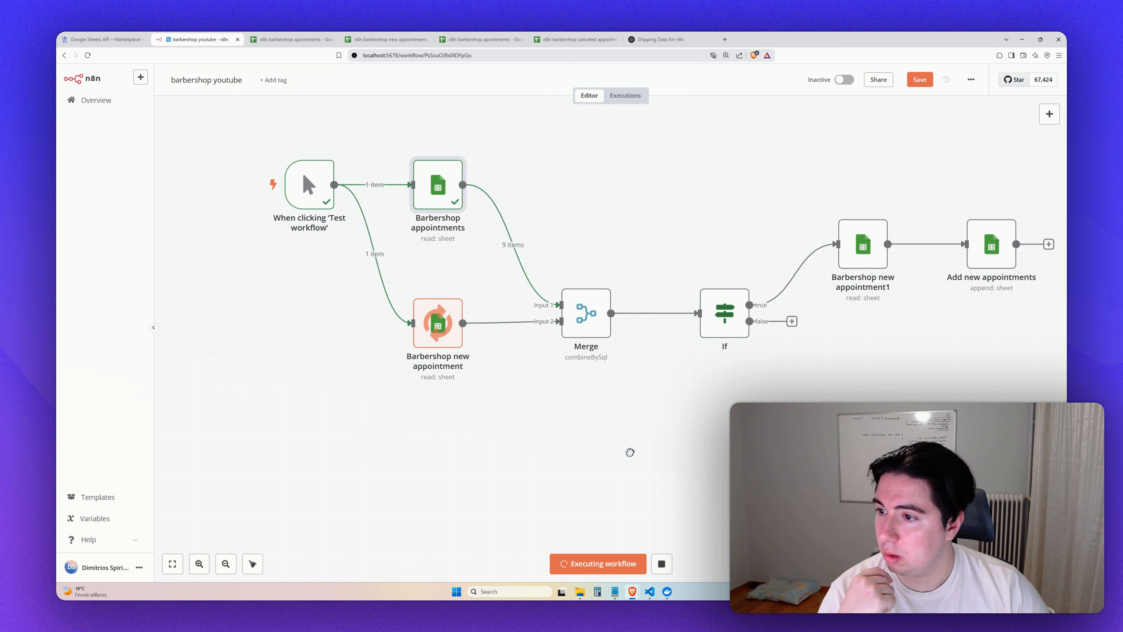
pyautogui.hscroll(3, 575, 456)
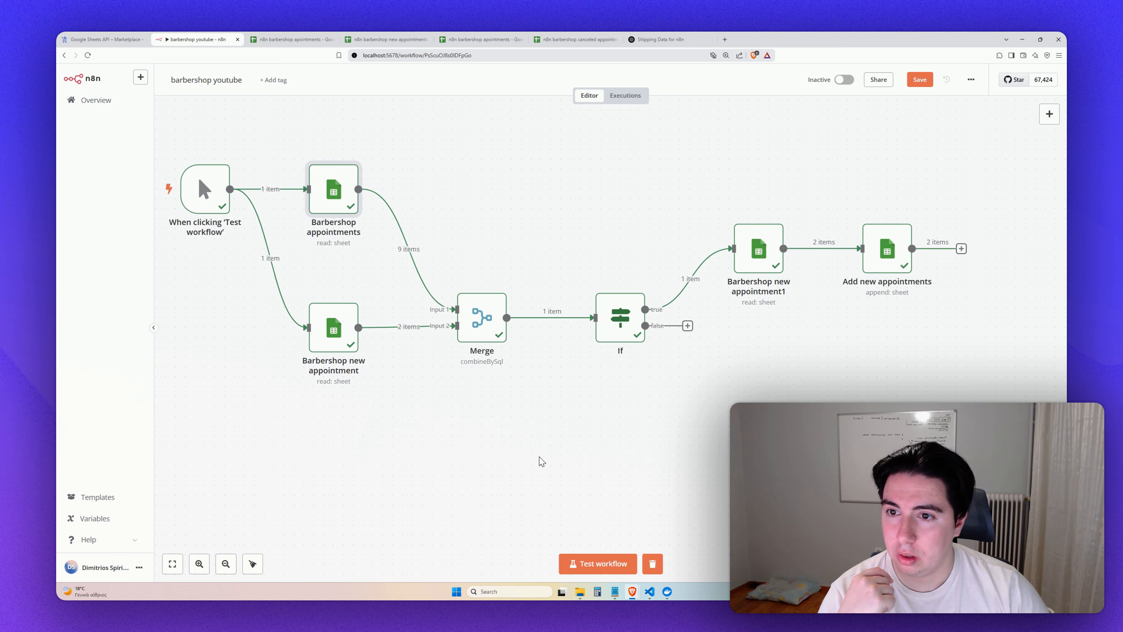
# Compare the new appointments spreadsheet with rows 11 and 12 of n8n barbershop apointments, and return to the n8n workflow.
pyautogui.click(385, 39)
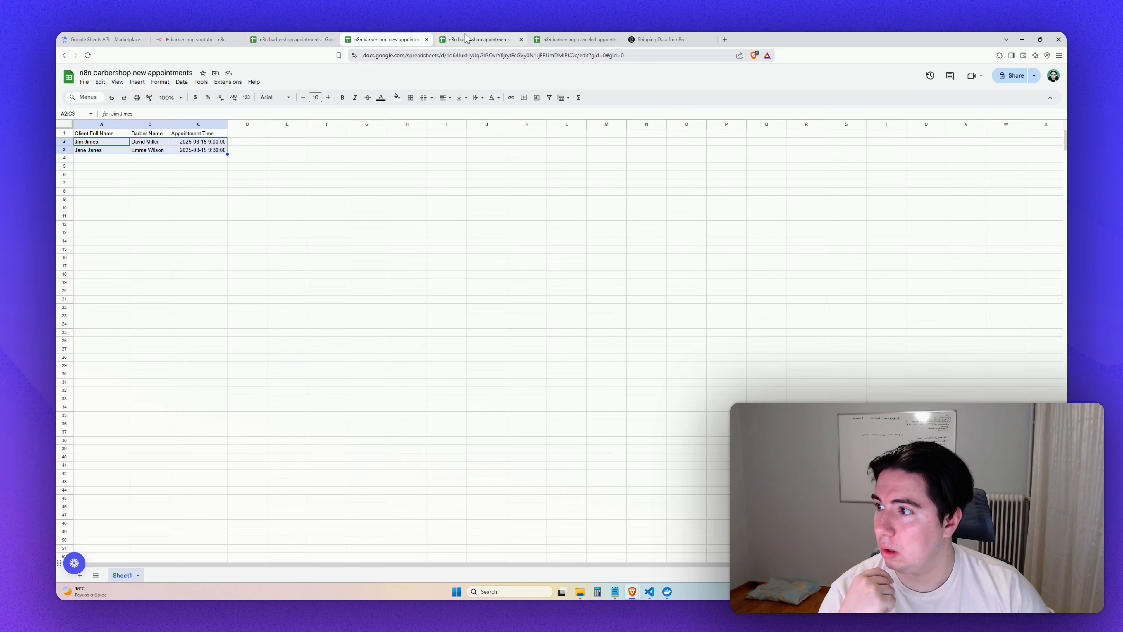
pyautogui.click(489, 37)
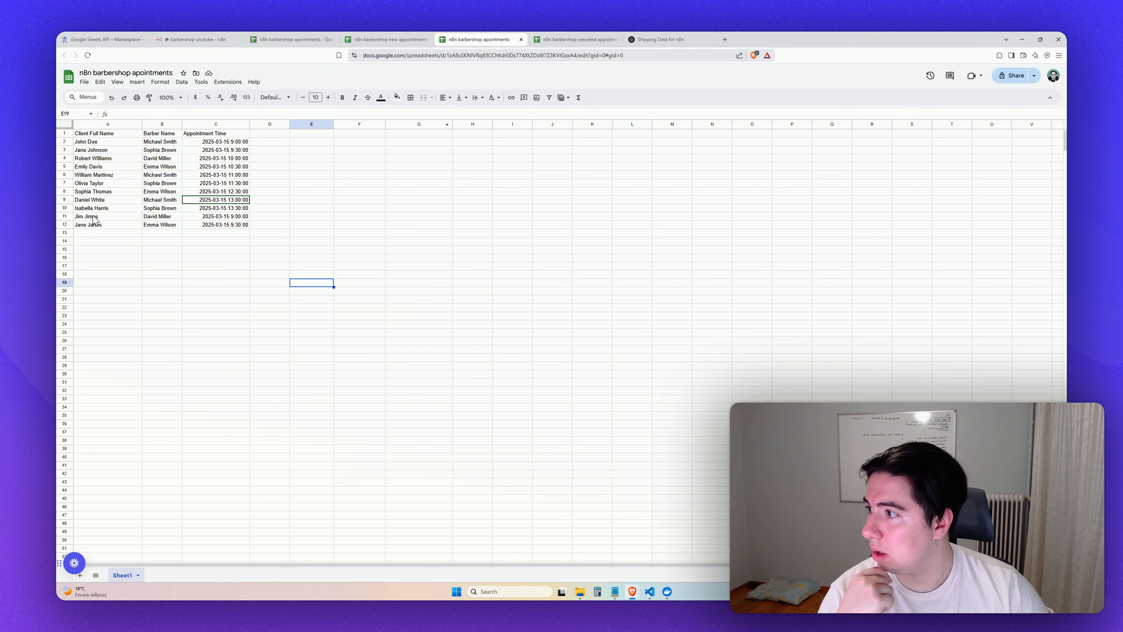
pyautogui.moveTo(94, 218); pyautogui.dragTo(190, 230)
pyautogui.click(188, 39)
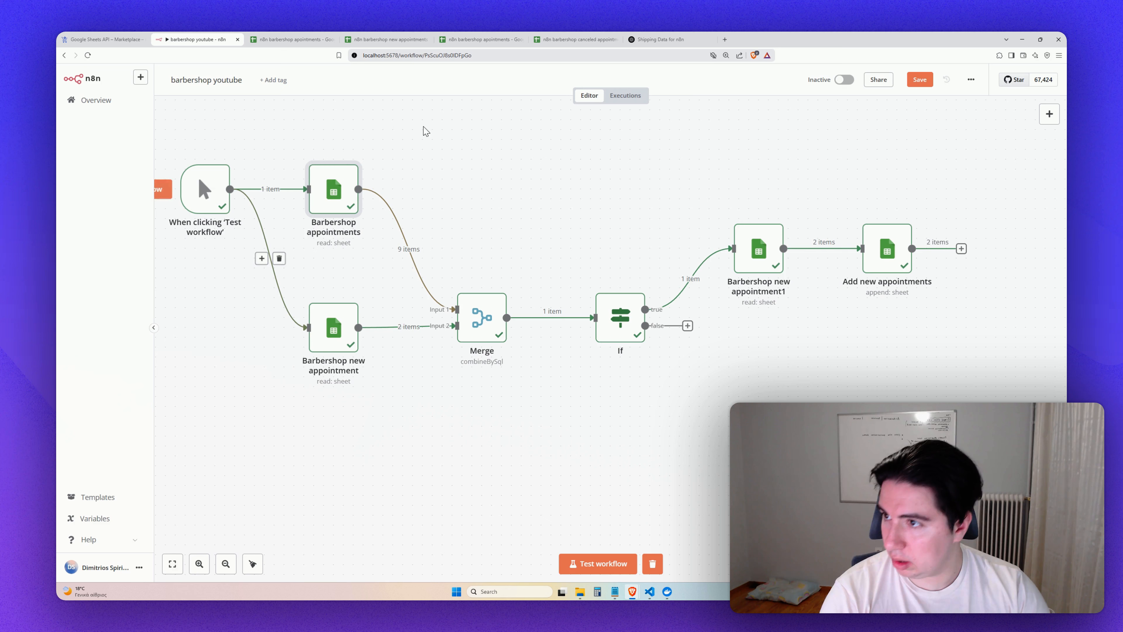
# Rerun the workflow and check the n8n barbershop apointments spreadsheet against the new appointments for duplicates.
pyautogui.click(160, 189)
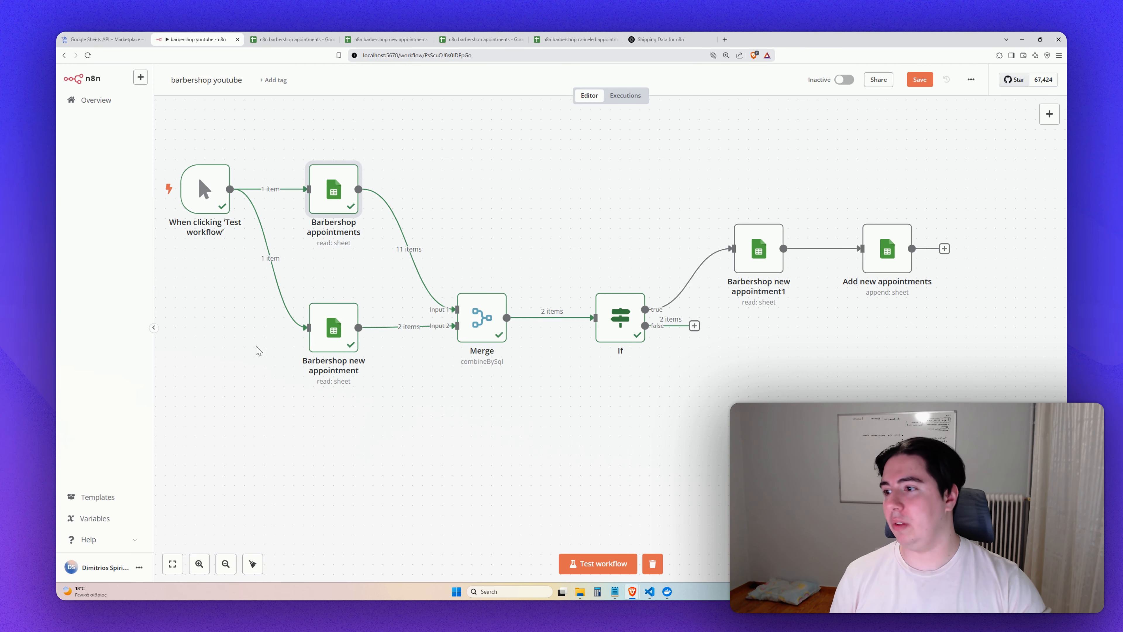
pyautogui.click(387, 39)
pyautogui.click(284, 38)
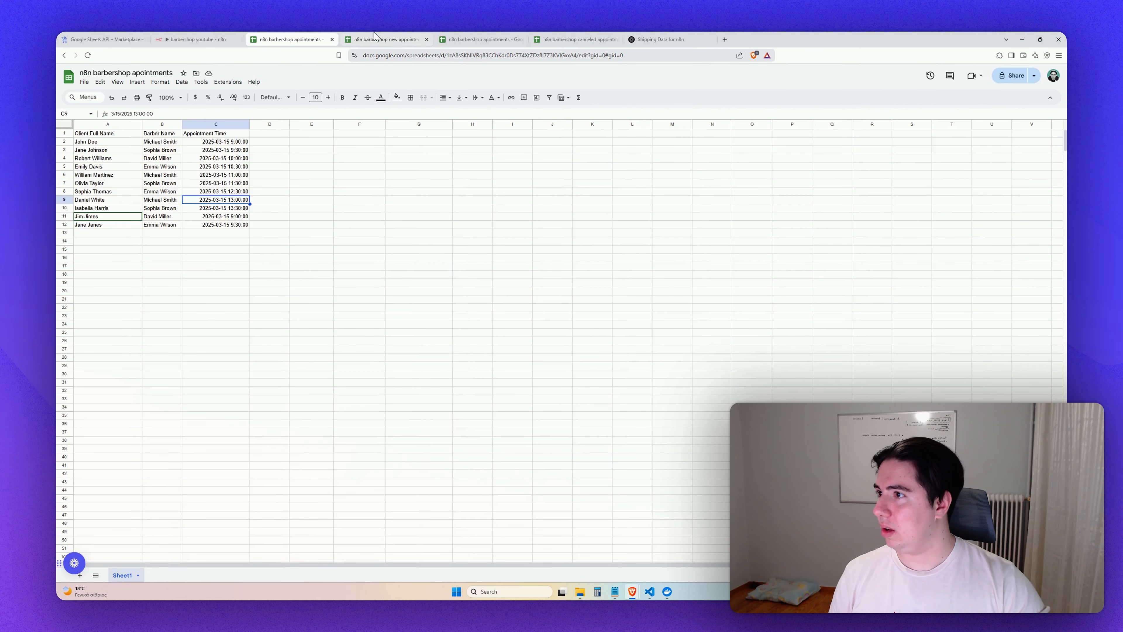
pyautogui.click(372, 39)
pyautogui.click(288, 39)
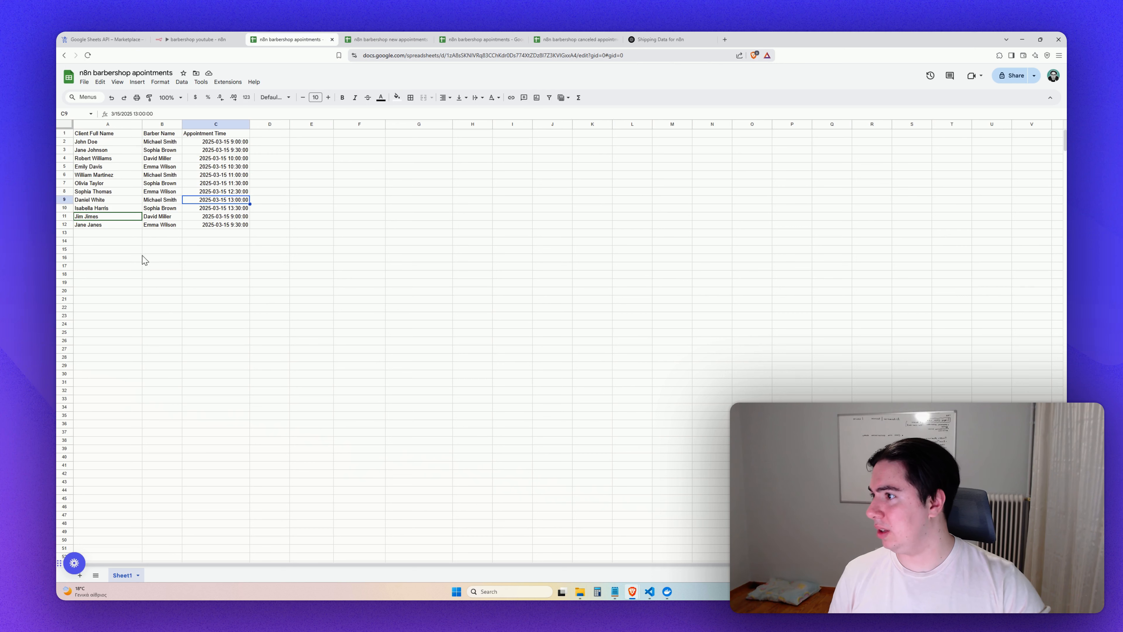
# Review the n8n barbershop canceled appointments spreadsheet and return to the n8n workflow.
pyautogui.click(208, 39)
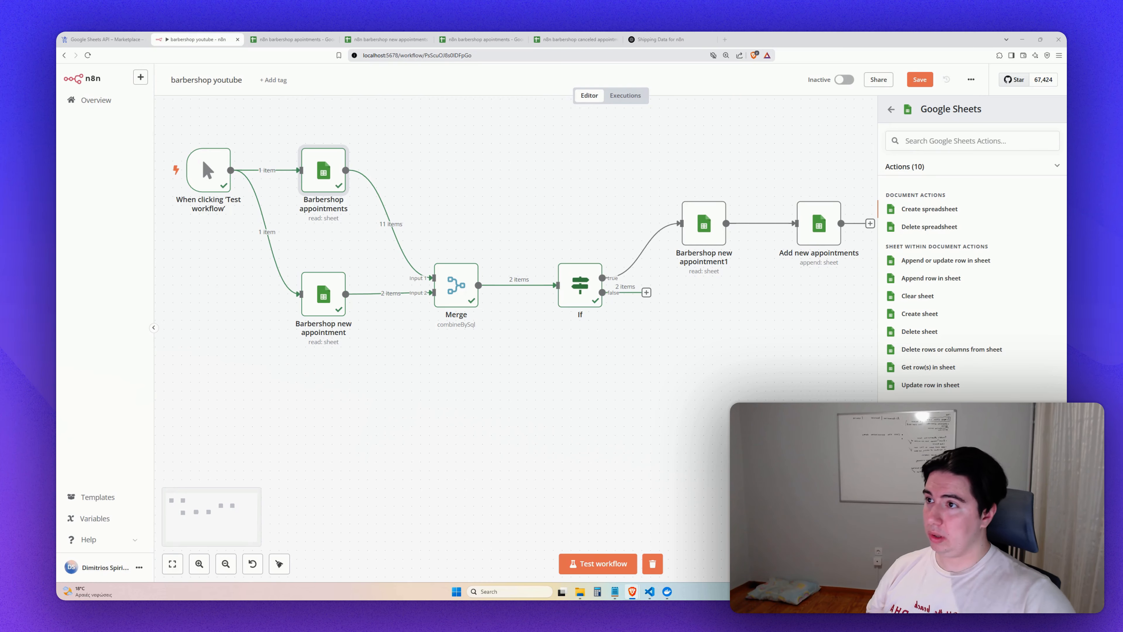
pyautogui.click(575, 39)
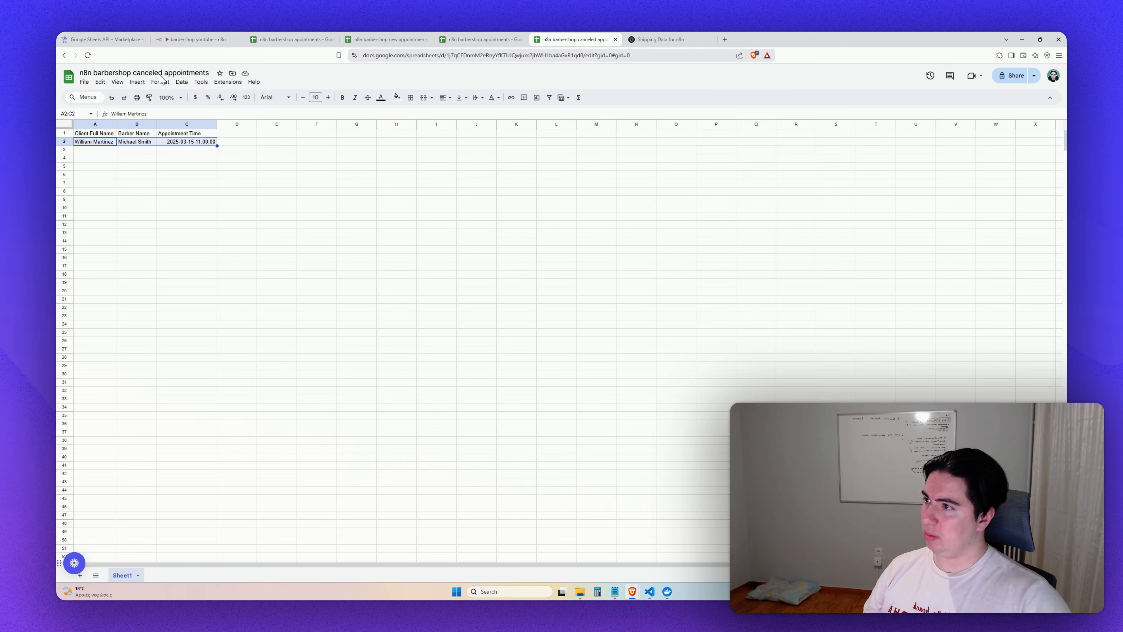
pyautogui.click(198, 40)
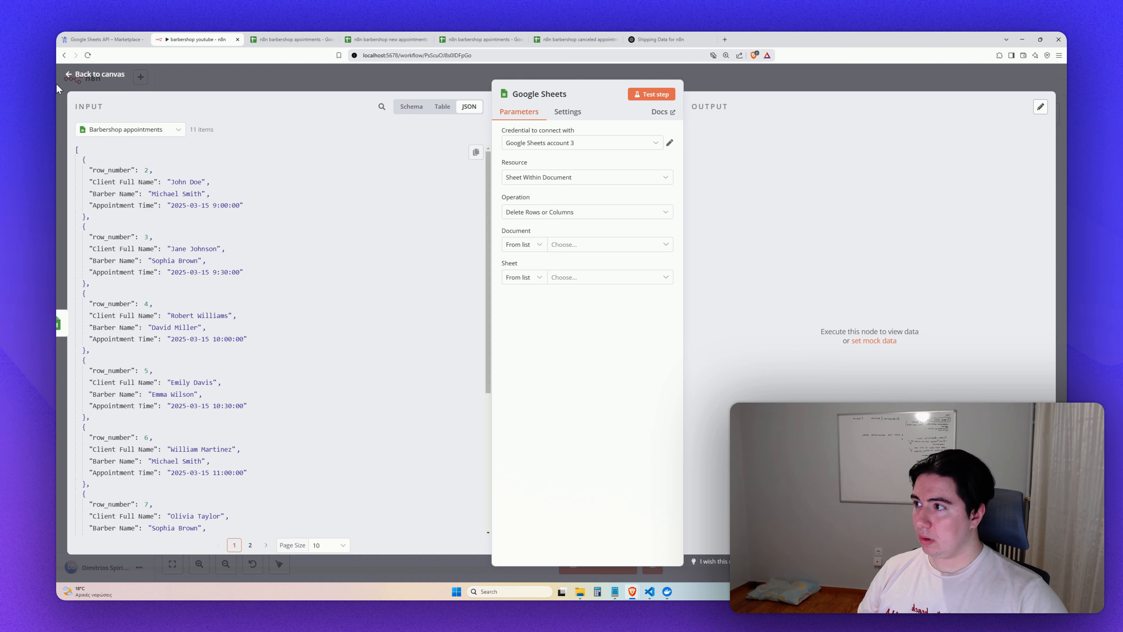
# Disconnect the delete Google Sheets node from Barbershop appointments and move it below the Merge node.
pyautogui.click(81, 74)
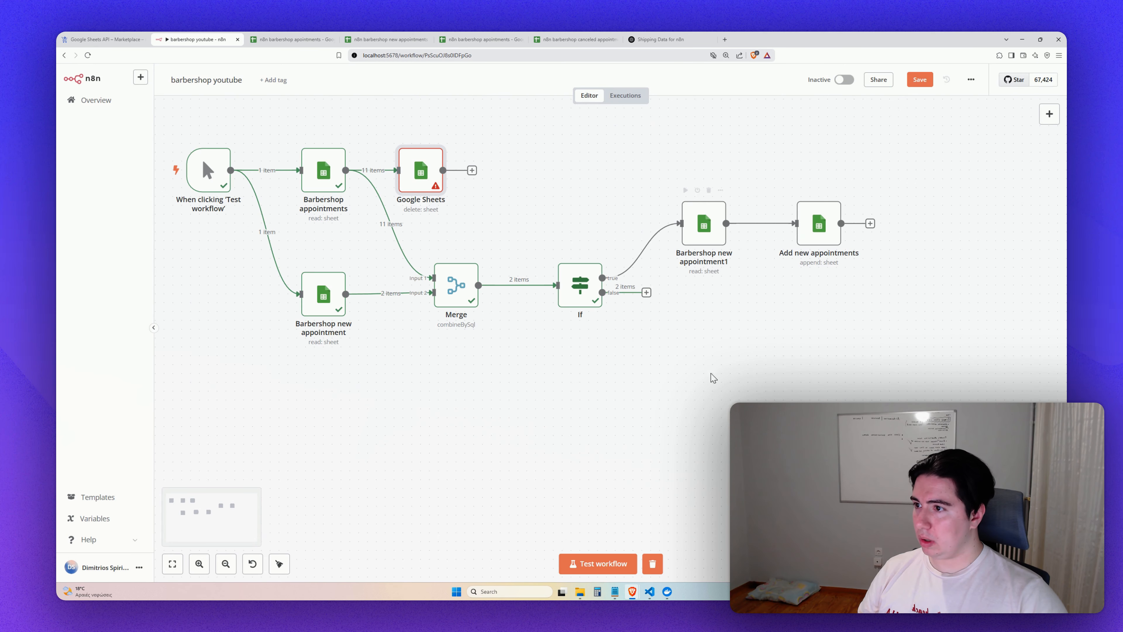
pyautogui.scroll(2, 474, 396)
pyautogui.click(382, 209)
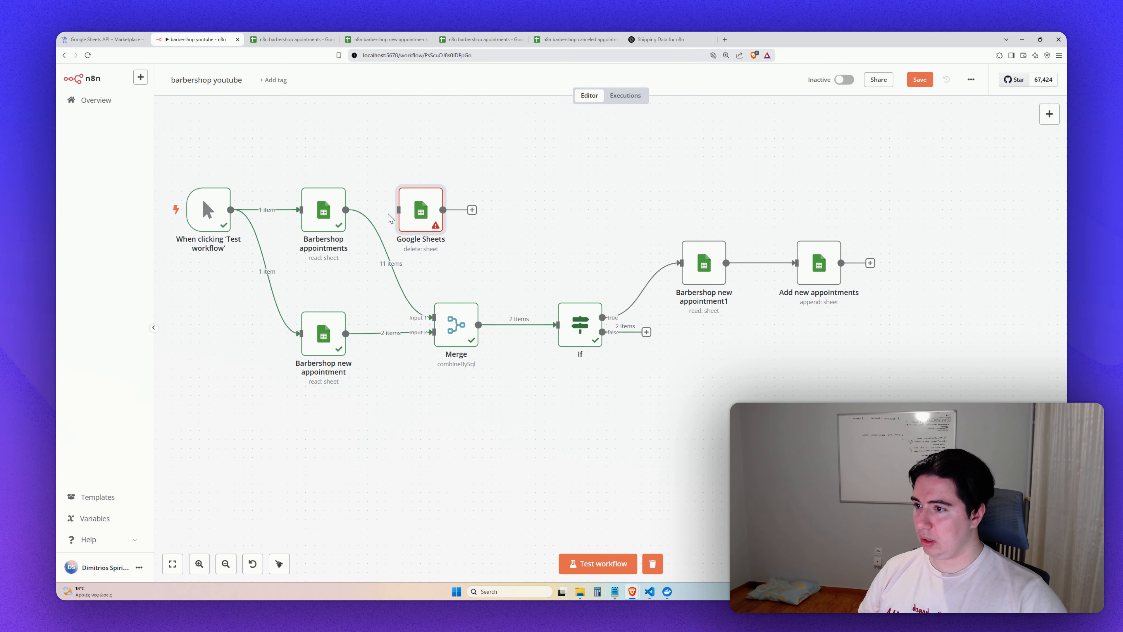
pyautogui.moveTo(401, 209); pyautogui.dragTo(455, 450)
# Add a Google Sheets node to the workflow with the Get row(s) in sheet action.
pyautogui.click(1049, 114)
pyautogui.write('google')
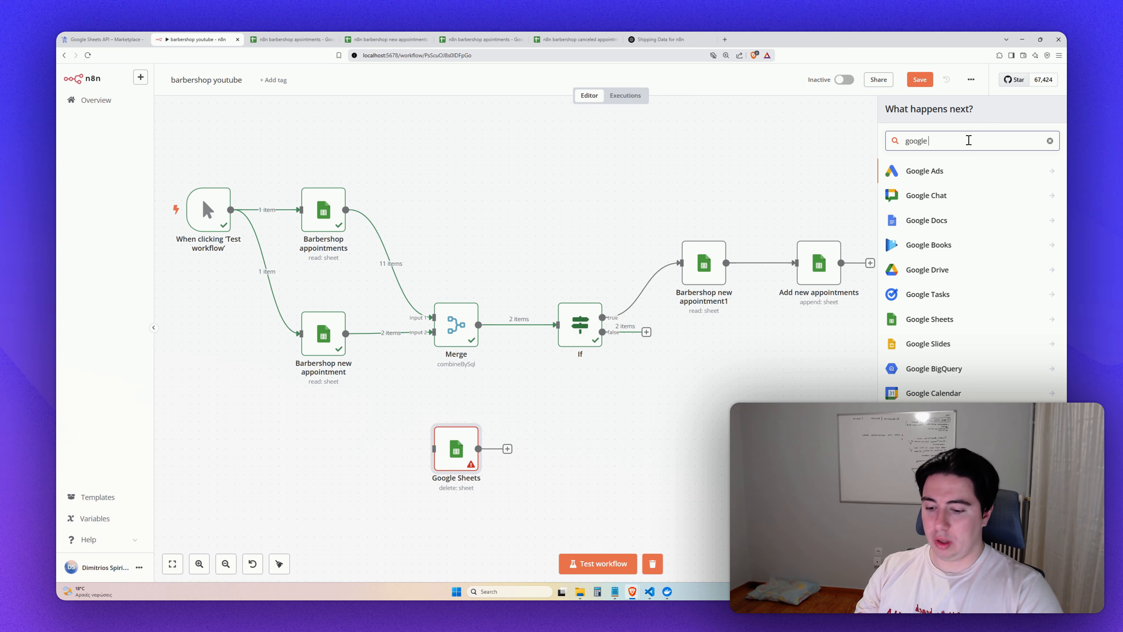
pyautogui.write(' sheet')
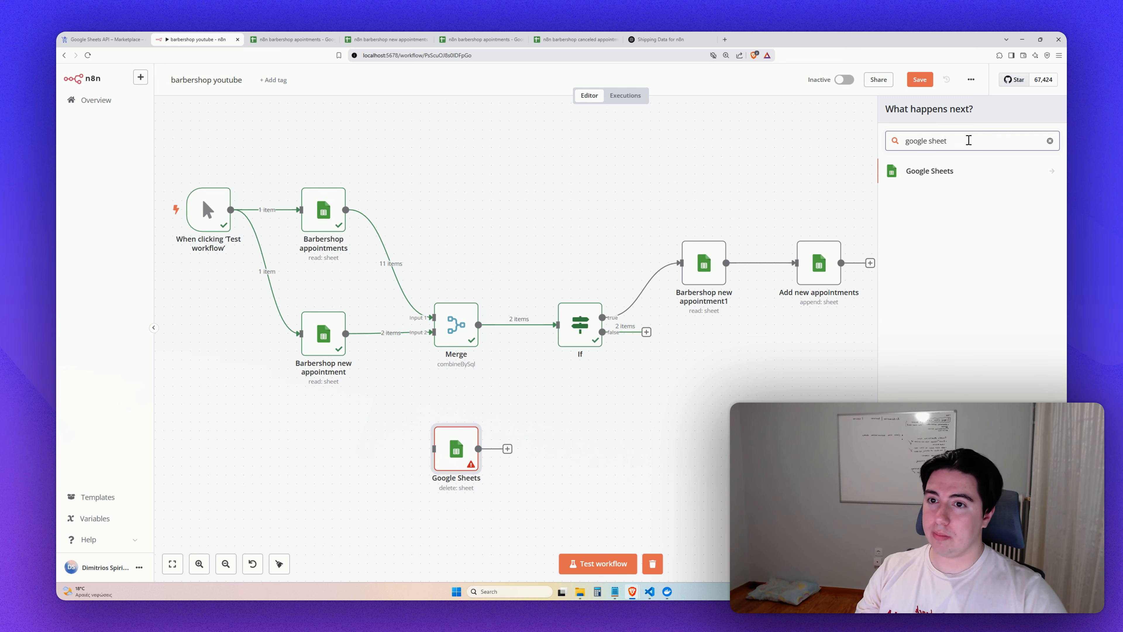
pyautogui.click(962, 170)
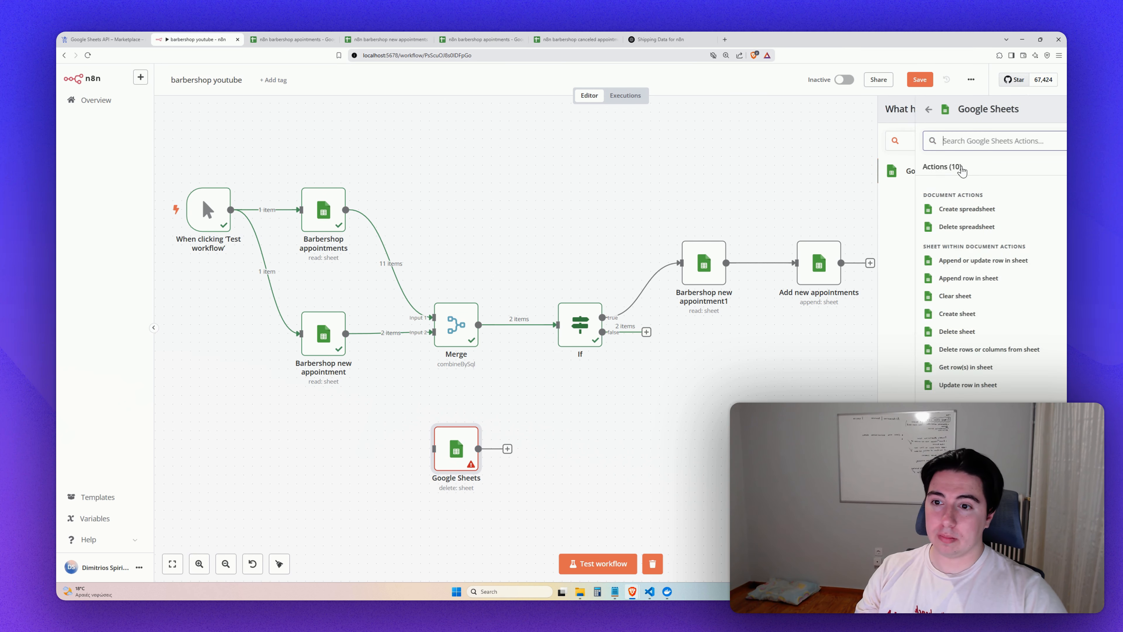
pyautogui.click(943, 366)
# Make the new read node use Sheet1 of the n8n barbershop canceled appointments document, and return to the canvas.
pyautogui.click(587, 247)
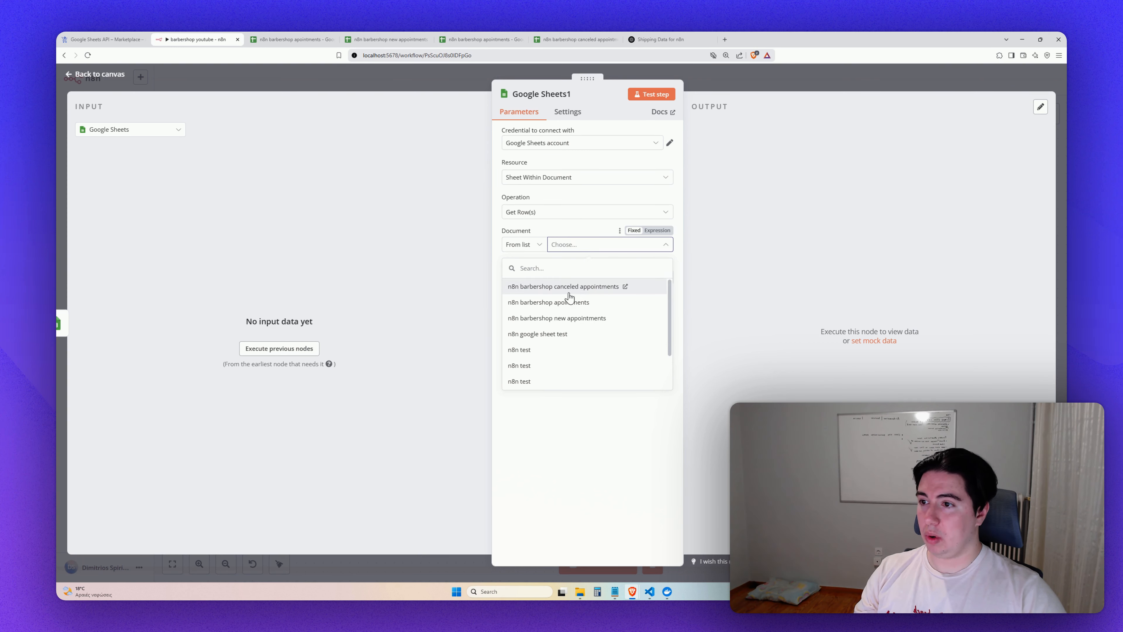
pyautogui.click(583, 291)
pyautogui.click(558, 279)
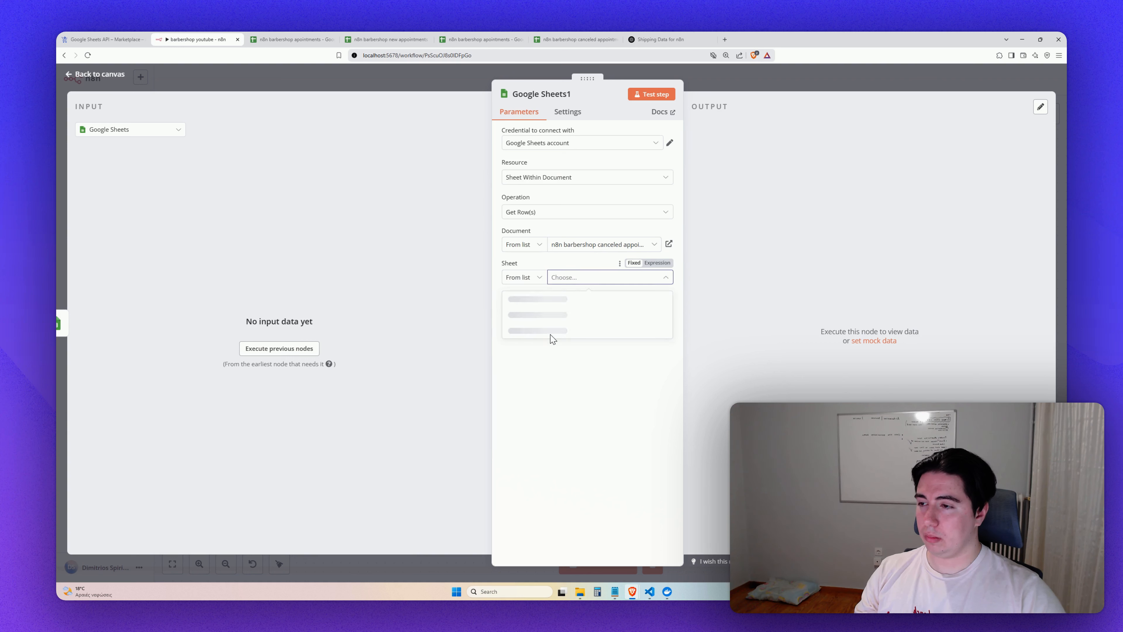
pyautogui.click(517, 299)
pyautogui.press('Escape')
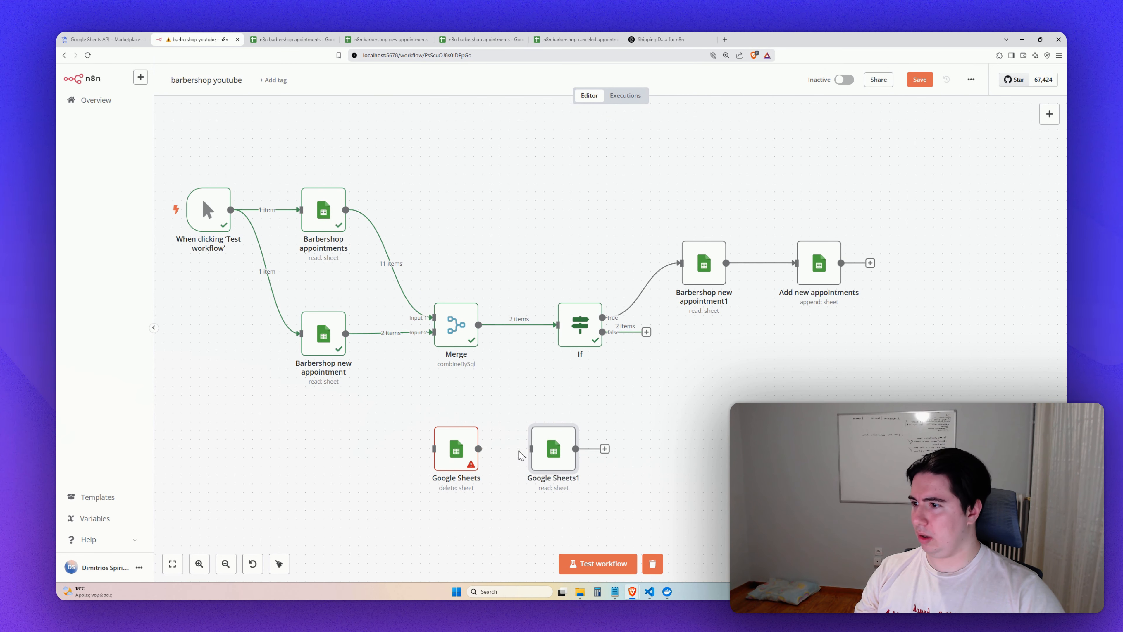
# Place the canceled appointments read node below Barbershop new appointment and remove the unconnected delete Google Sheets node.
pyautogui.moveTo(536, 449); pyautogui.dragTo(325, 455)
pyautogui.click(468, 463)
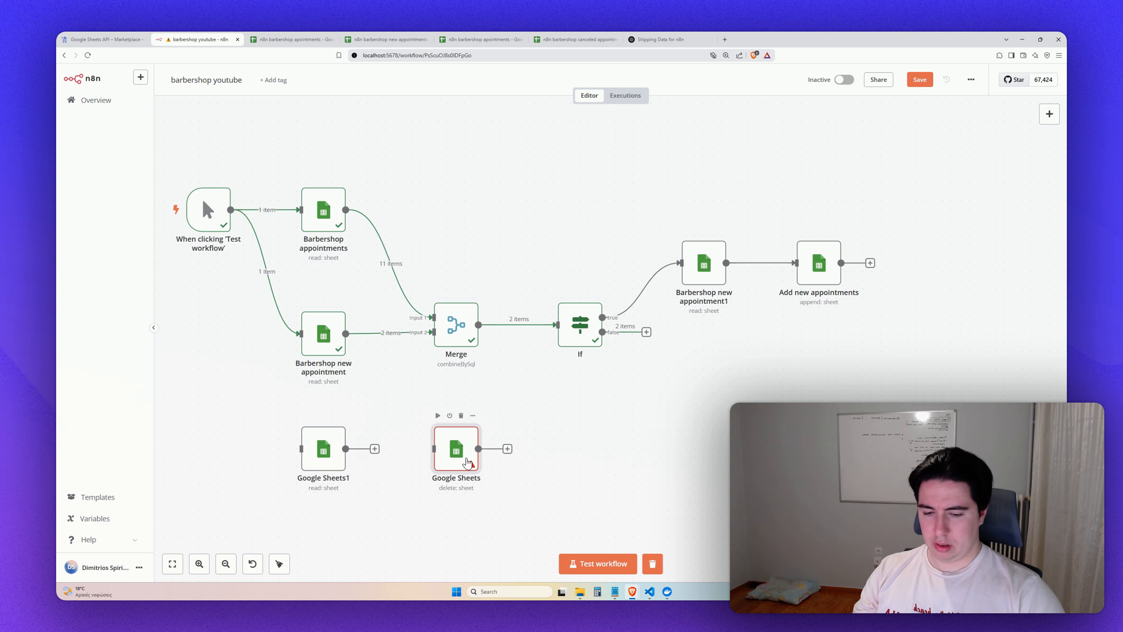
pyautogui.press('Delete')
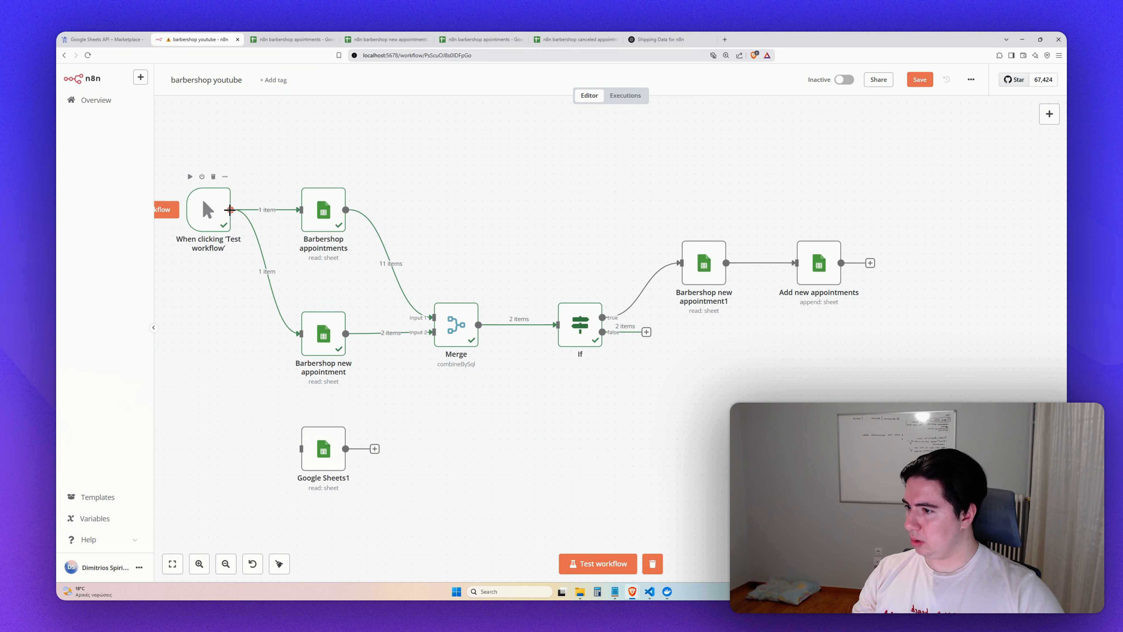
# Connect the When clicking 'Test workflow' trigger to the canceled appointments read node and test that node.
pyautogui.moveTo(230, 210); pyautogui.dragTo(301, 449)
pyautogui.doubleClick(318, 454)
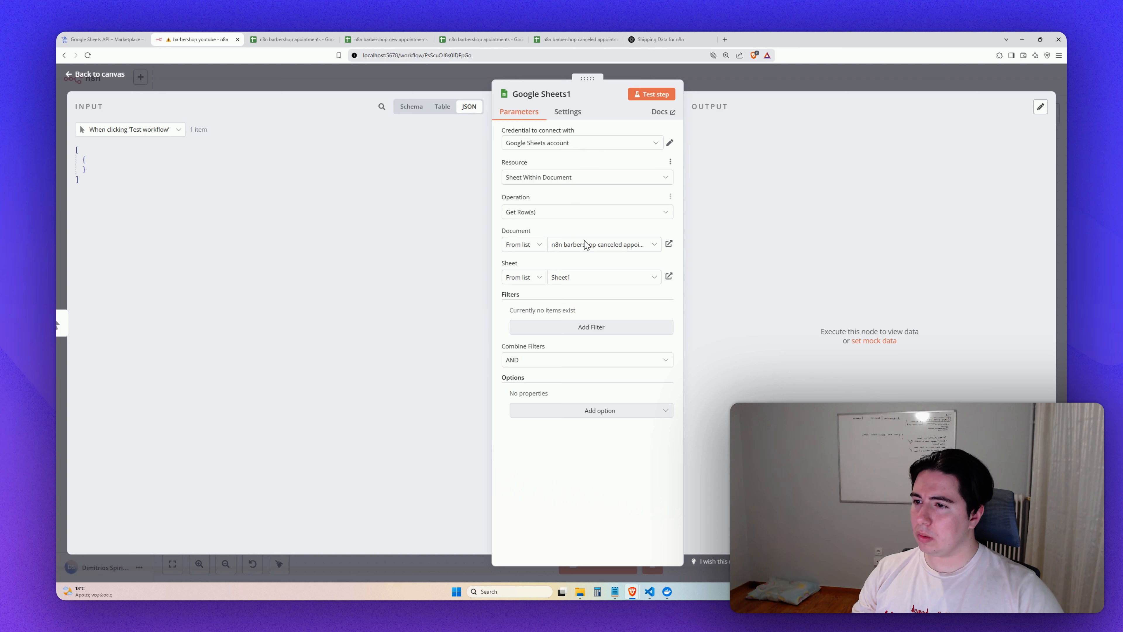
pyautogui.click(646, 94)
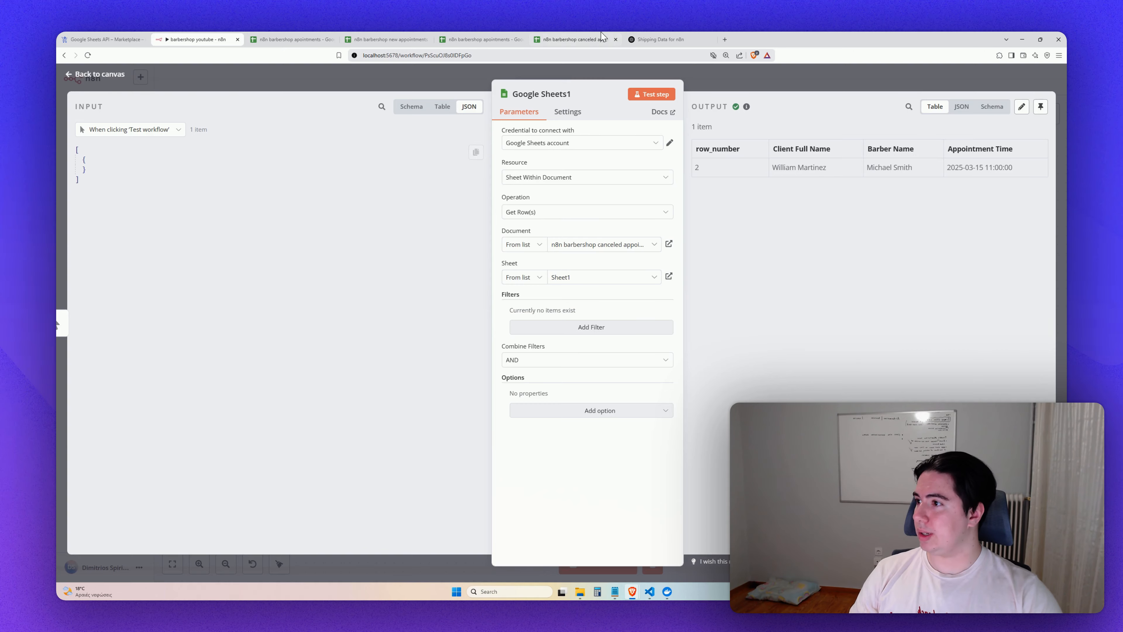
# Compare the node's output with the n8n barbershop canceled appointments spreadsheet and return to the workflow canvas.
pyautogui.click(588, 39)
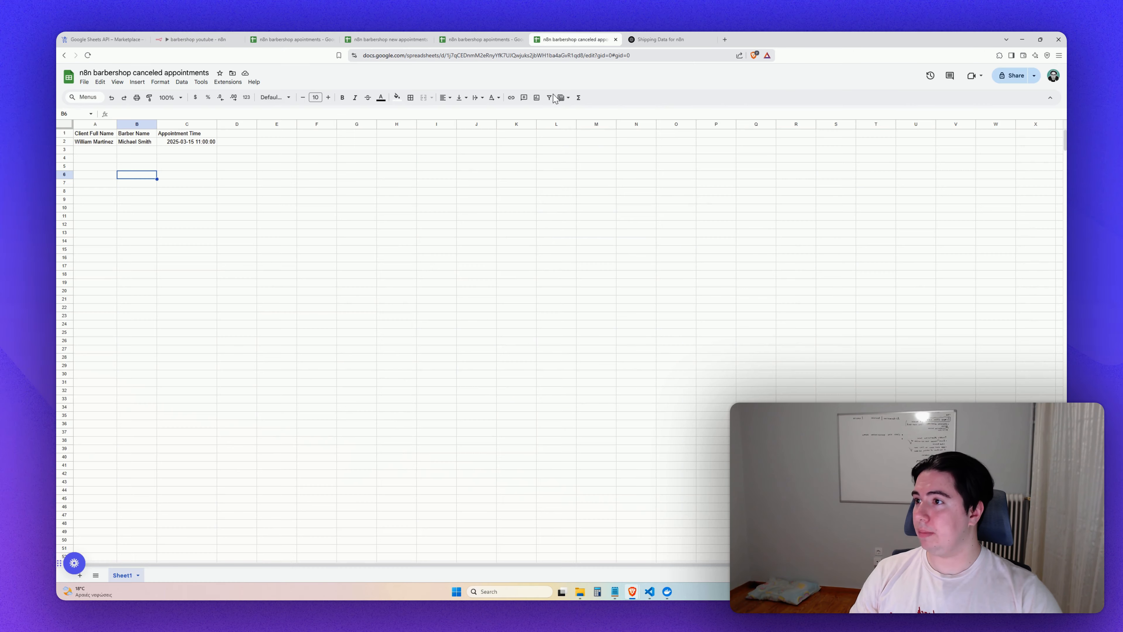
pyautogui.click(194, 39)
pyautogui.click(87, 77)
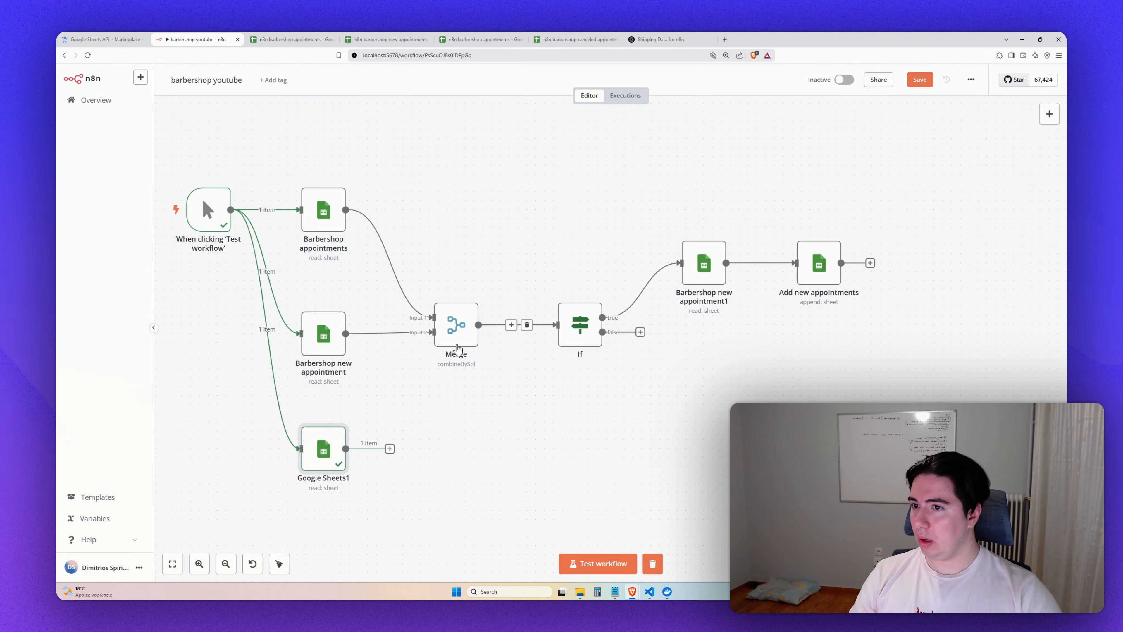
# Add a Google Sheets node with the Delete rows or columns from sheet action after the canceled appointments read node.
pyautogui.click(1049, 114)
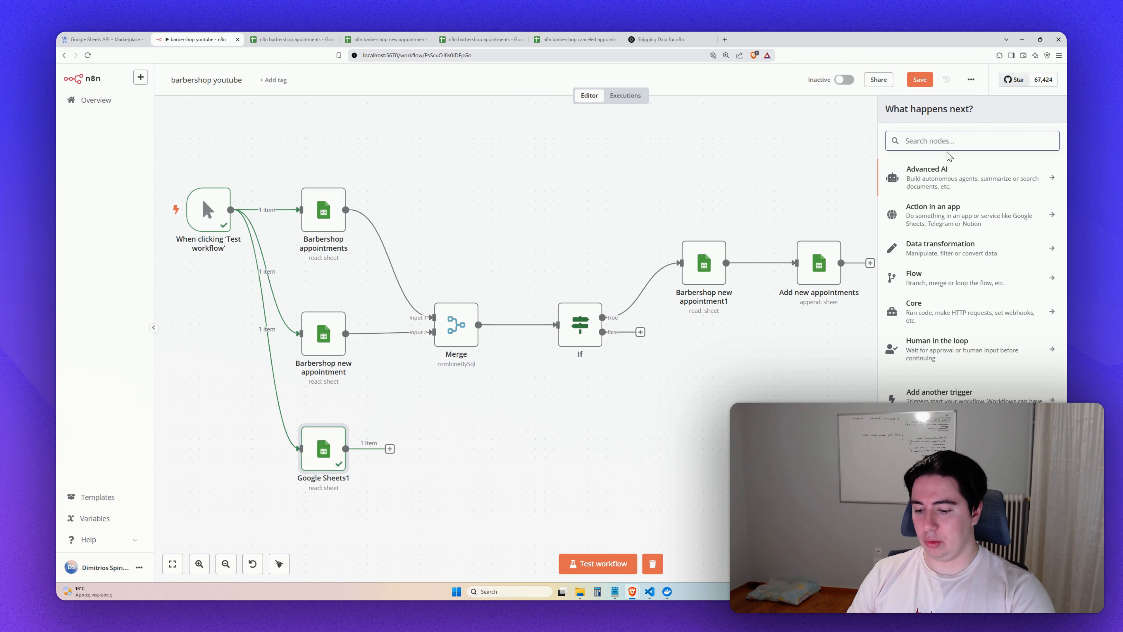
pyautogui.write('sheet')
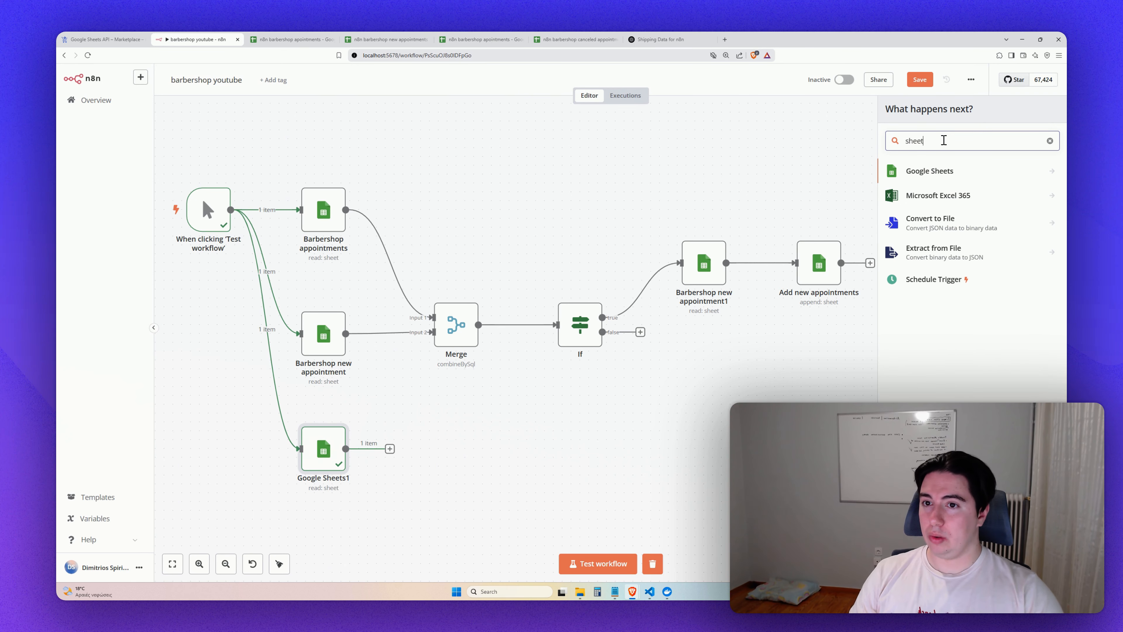
pyautogui.click(931, 175)
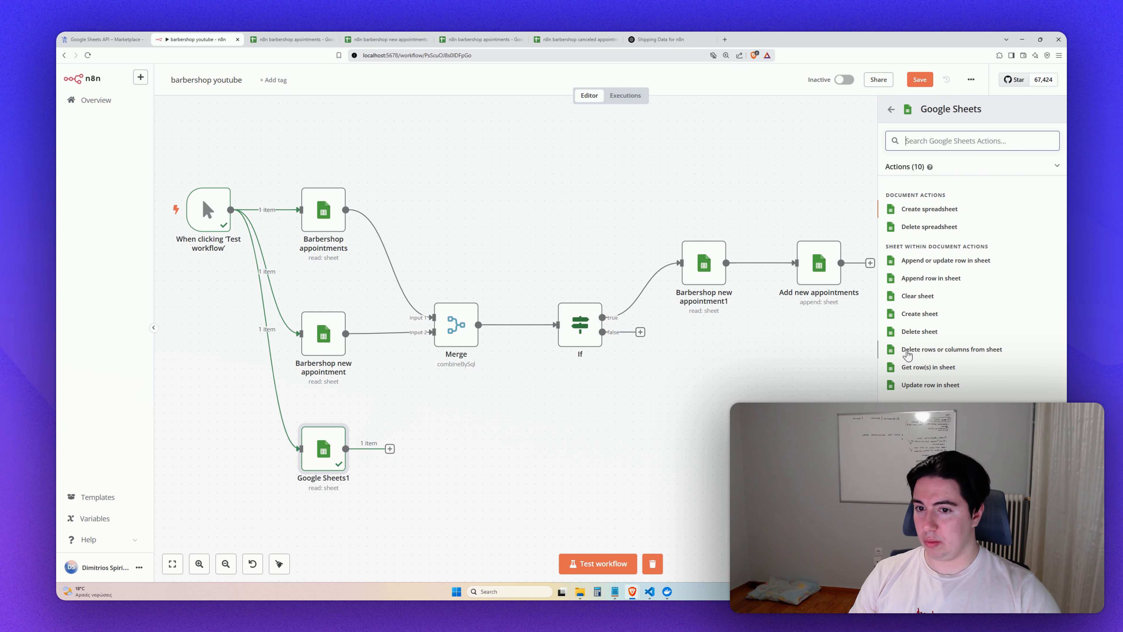
pyautogui.click(914, 353)
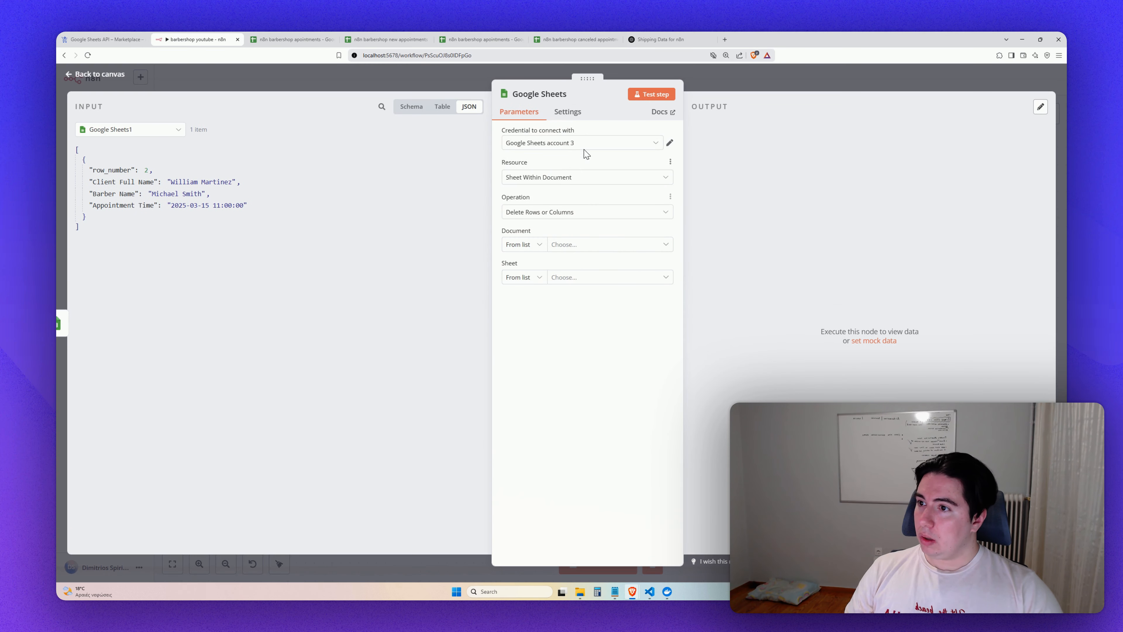
# Set the delete node to the Google Sheets account credential, Delete Rows or Columns operation, and Sheet1 of n8n barbershop apointments.
pyautogui.click(585, 144)
pyautogui.click(580, 167)
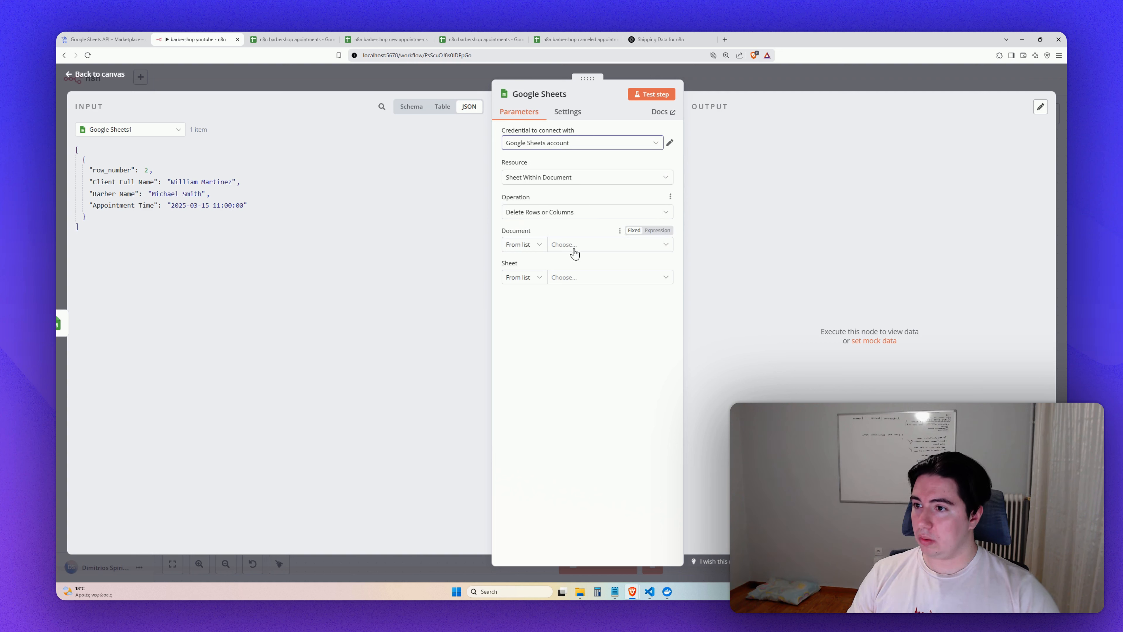
pyautogui.click(537, 212)
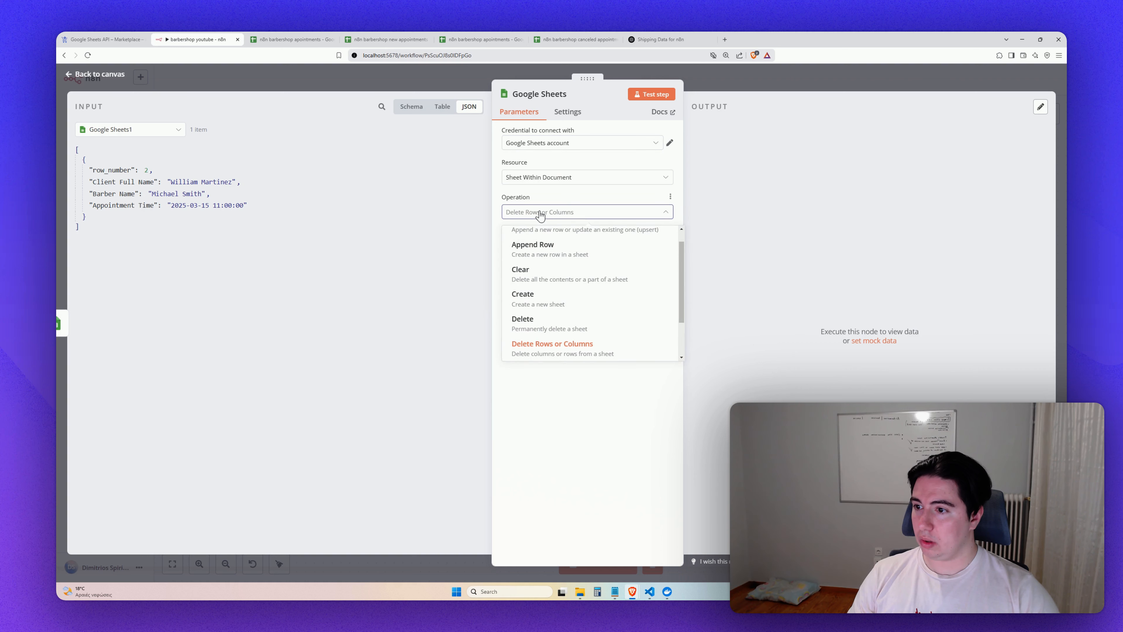
pyautogui.click(544, 350)
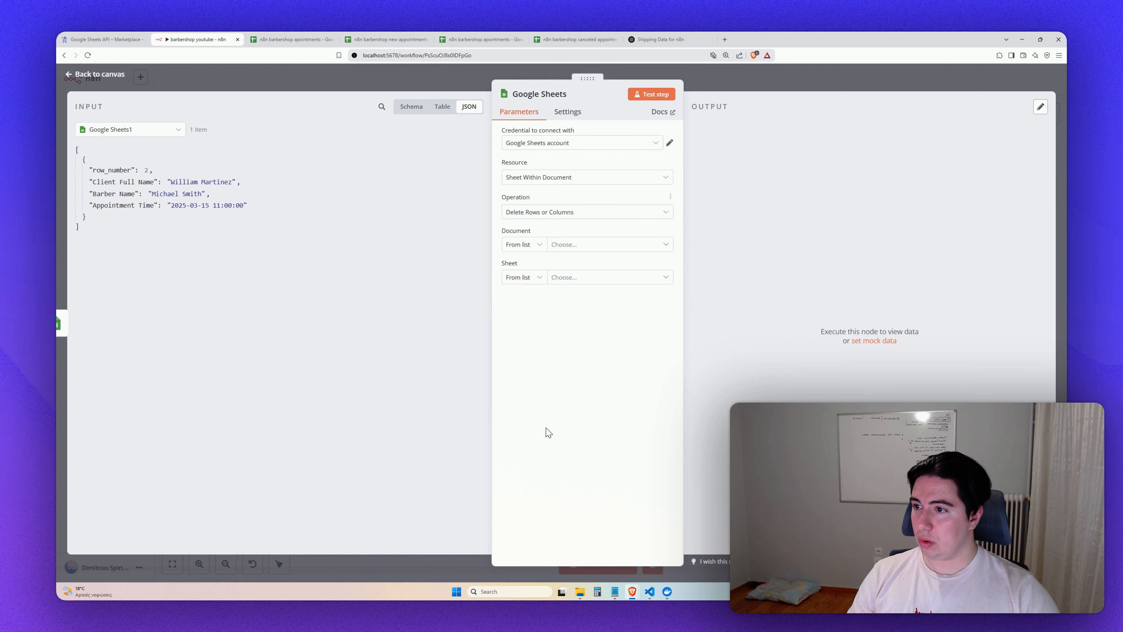
pyautogui.click(568, 250)
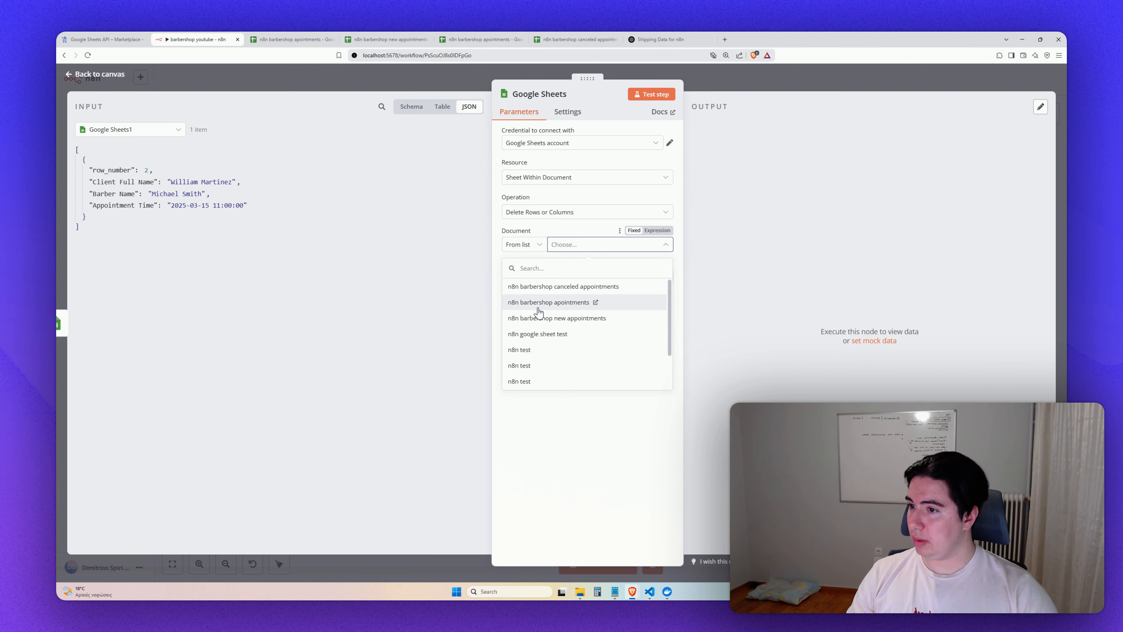
pyautogui.click(538, 310)
pyautogui.click(571, 278)
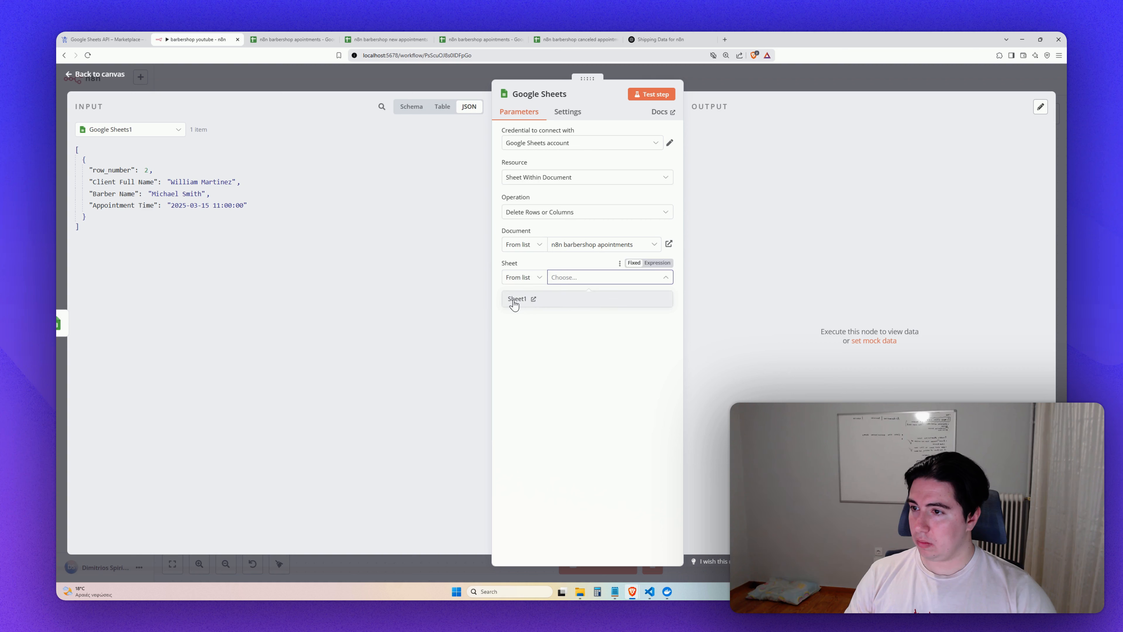
pyautogui.click(511, 301)
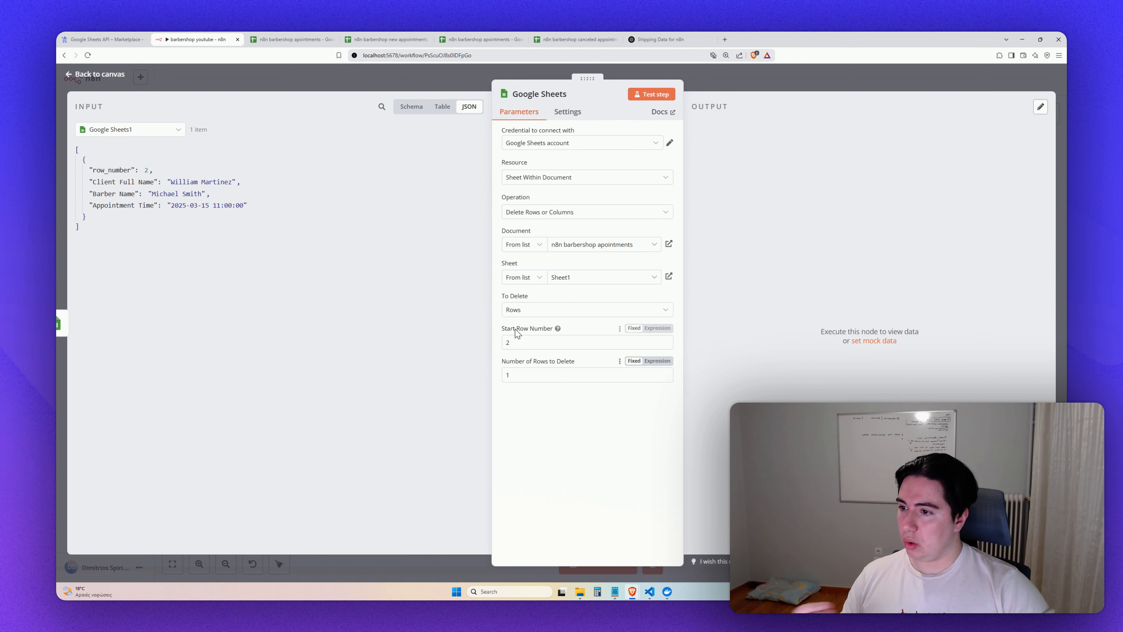
# Check the row positions in the appointments spreadsheet, set the delete node's Start Row Number to 11, and test the node.
pyautogui.click(526, 341)
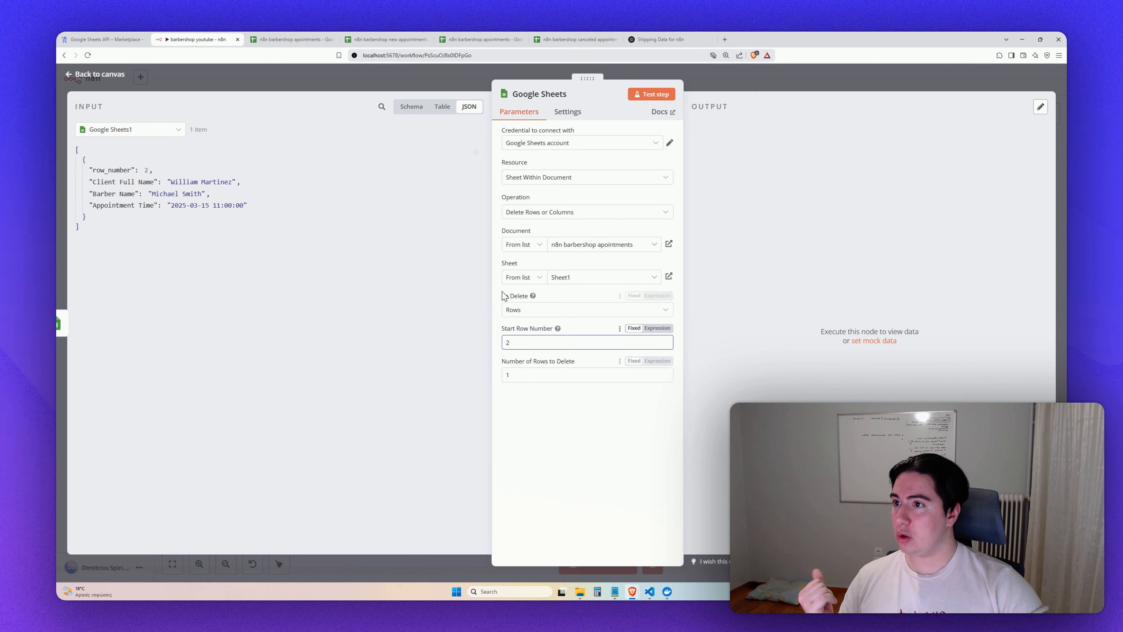
pyautogui.click(575, 39)
pyautogui.click(468, 38)
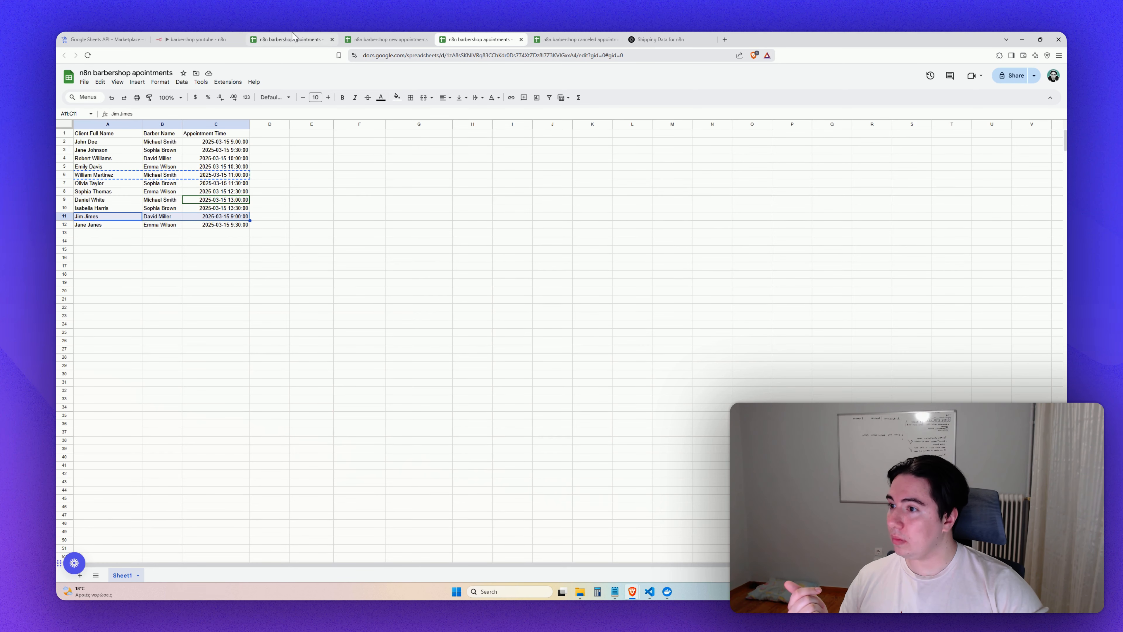
pyautogui.click(195, 39)
pyautogui.press('BackSpace')
pyautogui.write('11')
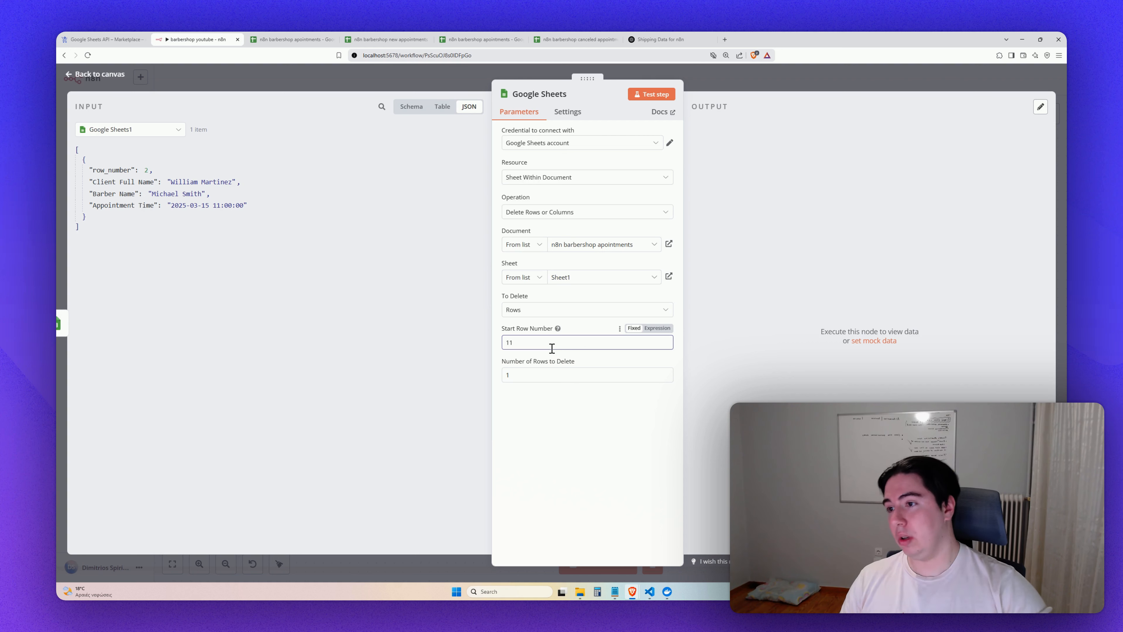
pyautogui.click(529, 377)
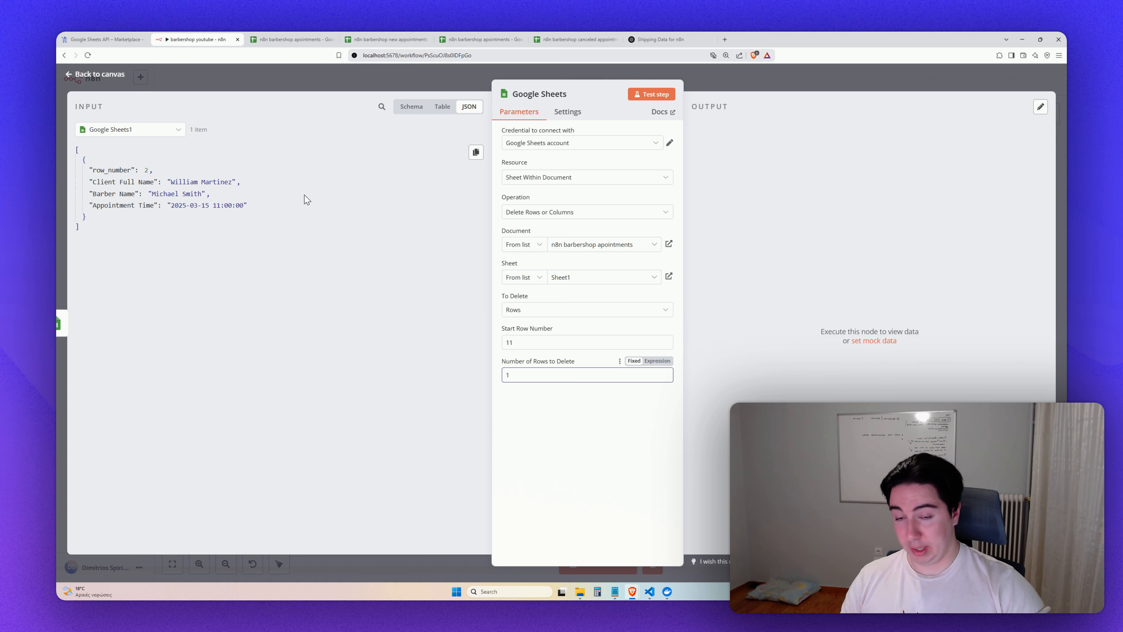
pyautogui.click(648, 97)
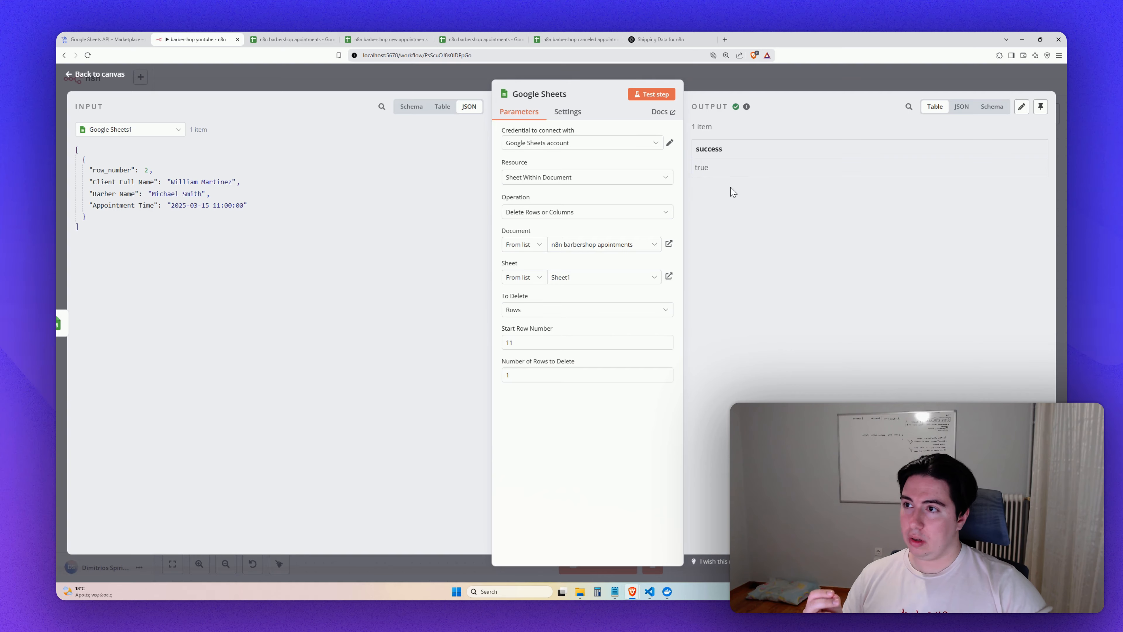
# Check row 11 of the n8n barbershop apointments spreadsheet after the deletion test and return to the delete node.
pyautogui.click(570, 35)
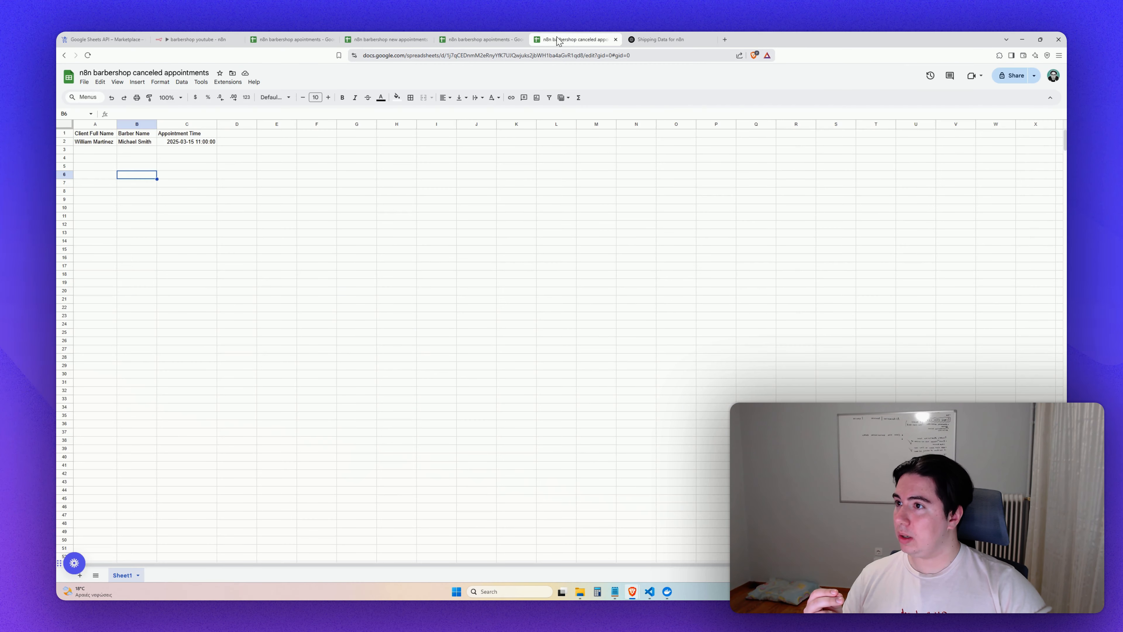
pyautogui.click(480, 38)
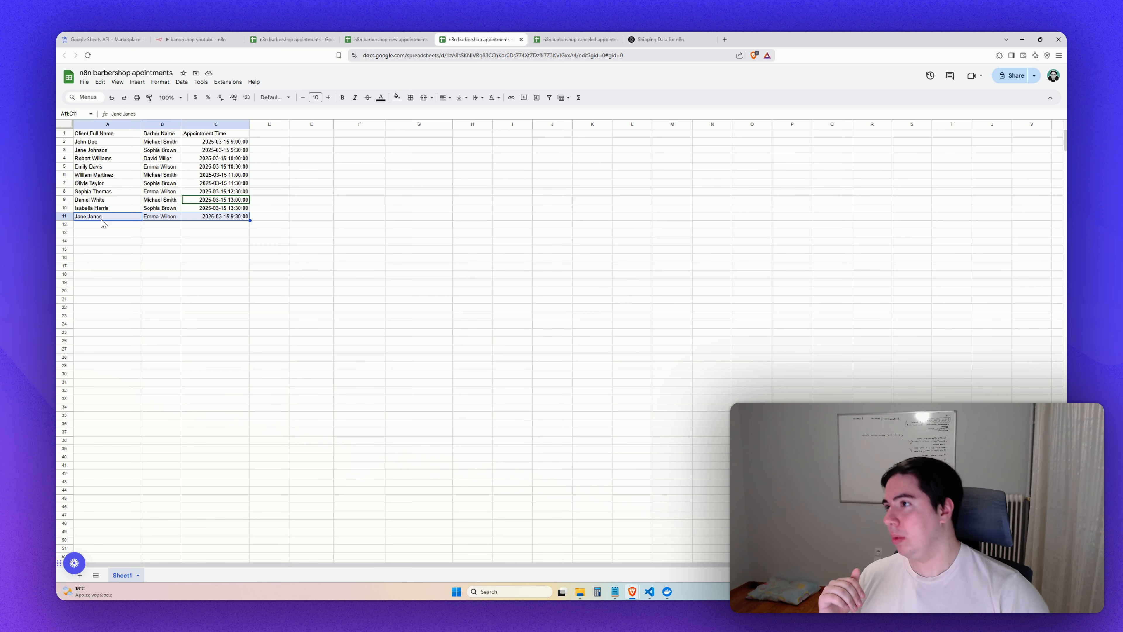
pyautogui.click(190, 39)
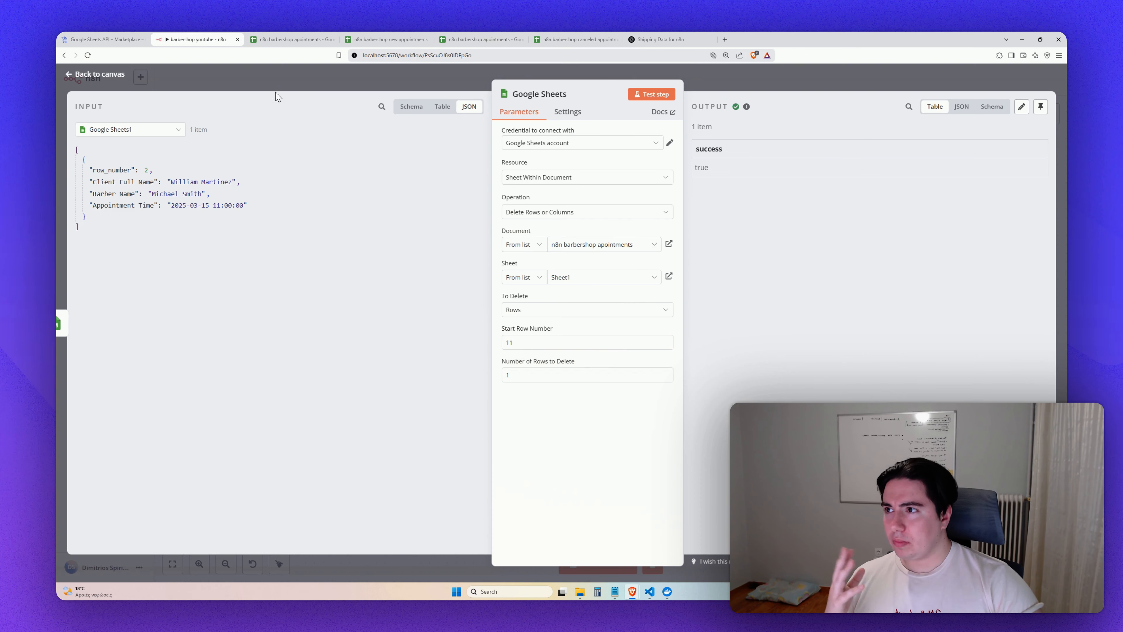
# Check the canceled client's row in the n8n barbershop canceled appointments spreadsheet and return to the n8n workflow.
pyautogui.click(387, 39)
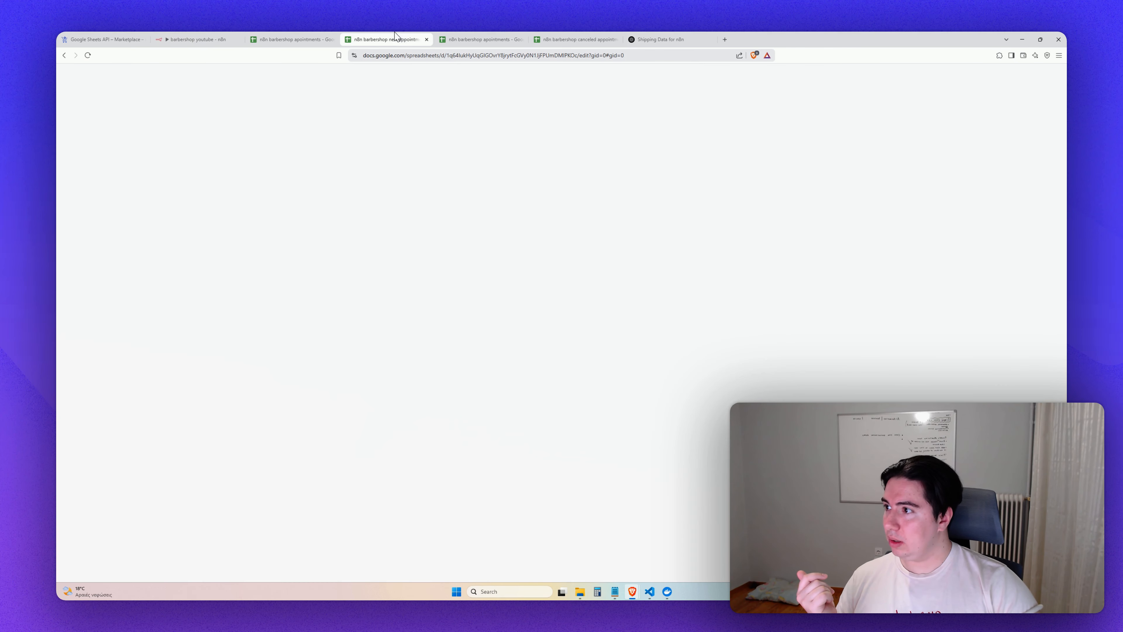
pyautogui.click(472, 39)
pyautogui.click(553, 39)
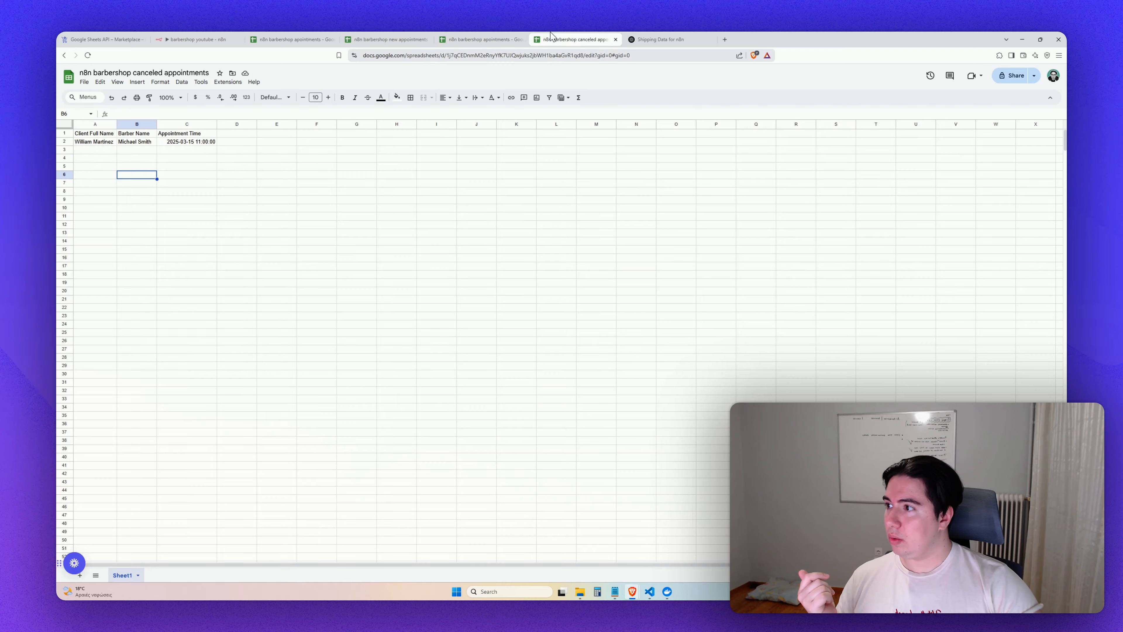
pyautogui.click(88, 142)
pyautogui.moveTo(87, 143); pyautogui.dragTo(185, 145)
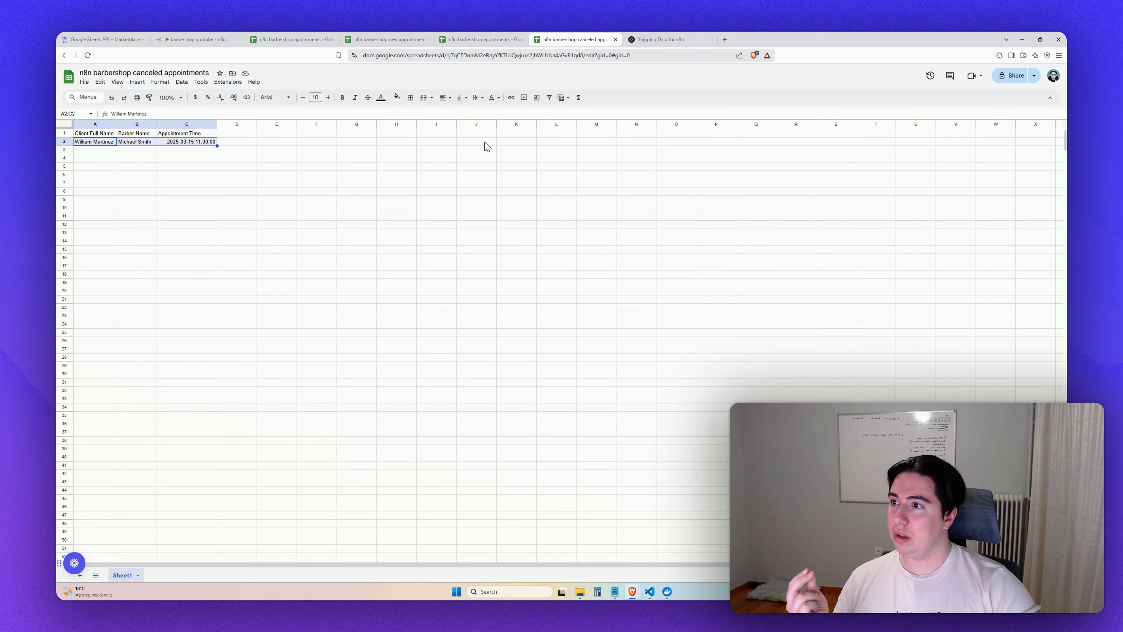
pyautogui.click(511, 38)
pyautogui.click(196, 40)
# Rename the Google Sheets1 read node as Cancelled barbershop appointment.
pyautogui.moveTo(334, 419)
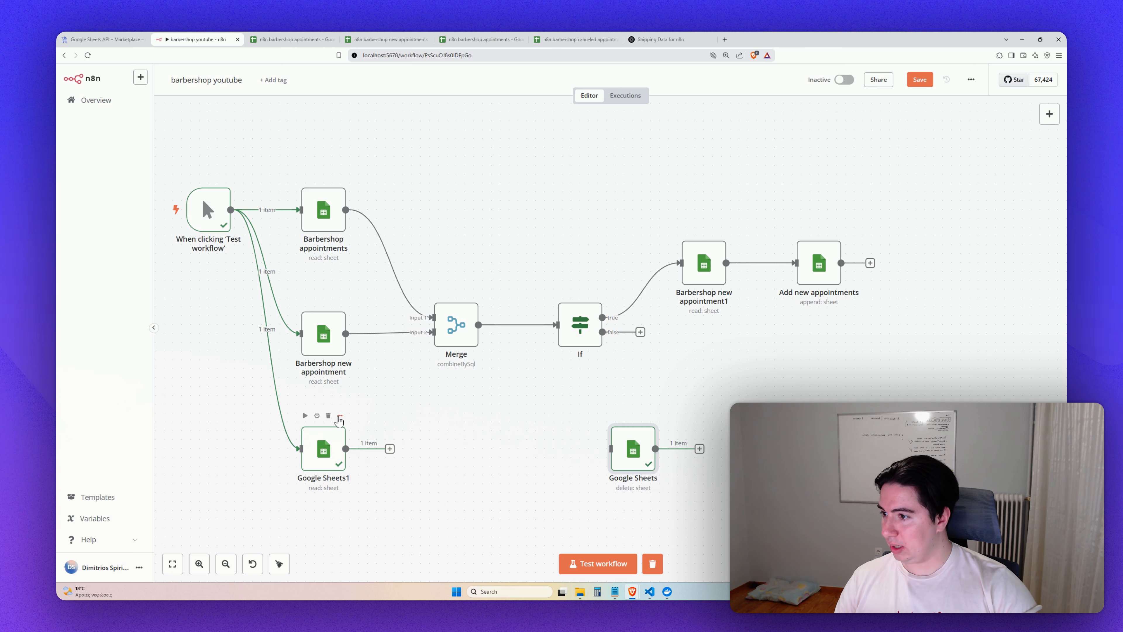
pyautogui.click(341, 417)
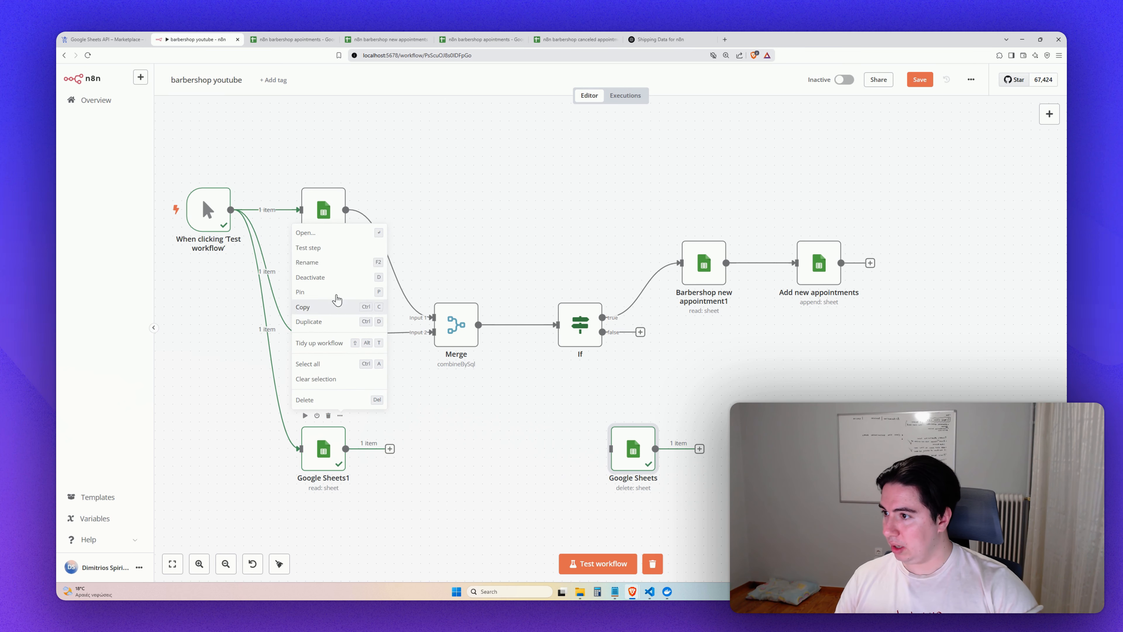
pyautogui.click(329, 258)
pyautogui.press('BackSpace')
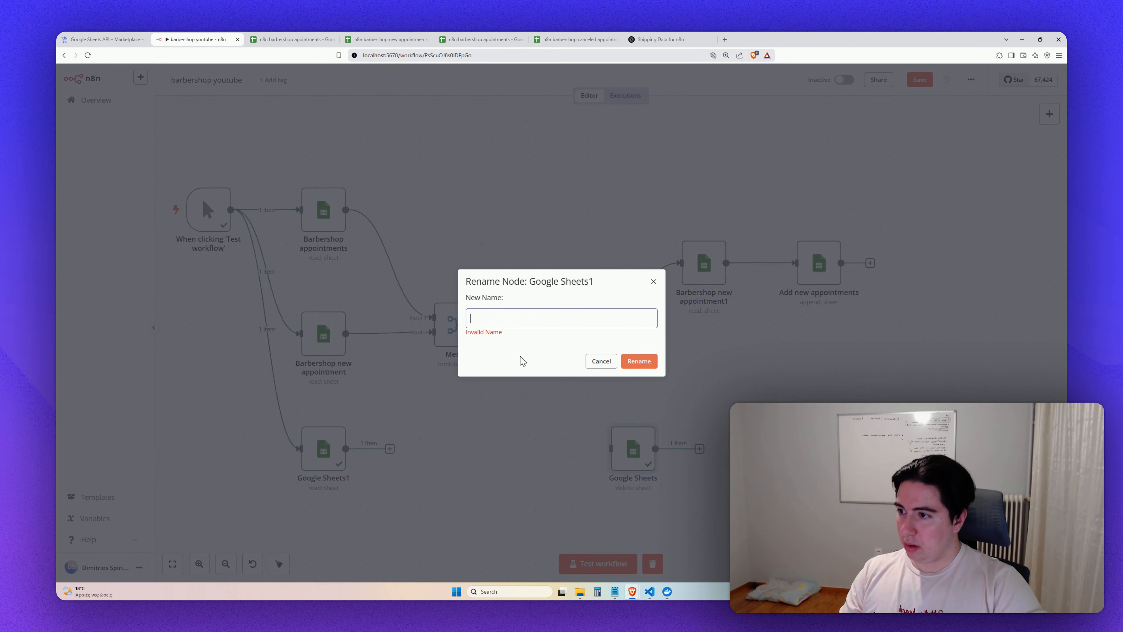
pyautogui.write('Can')
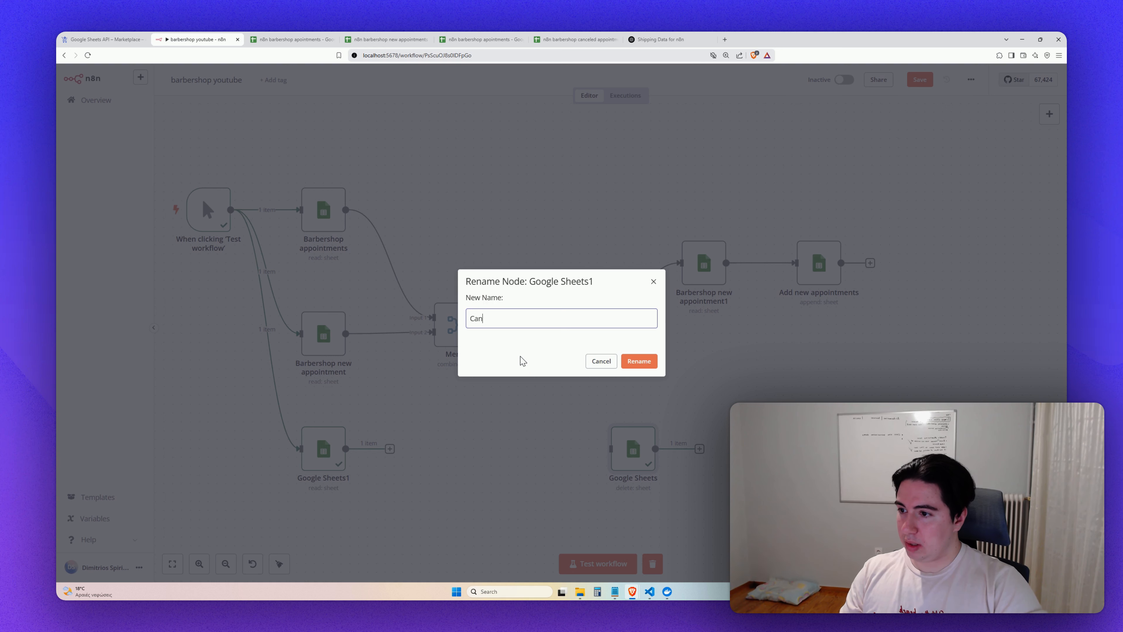
pyautogui.write('celed')
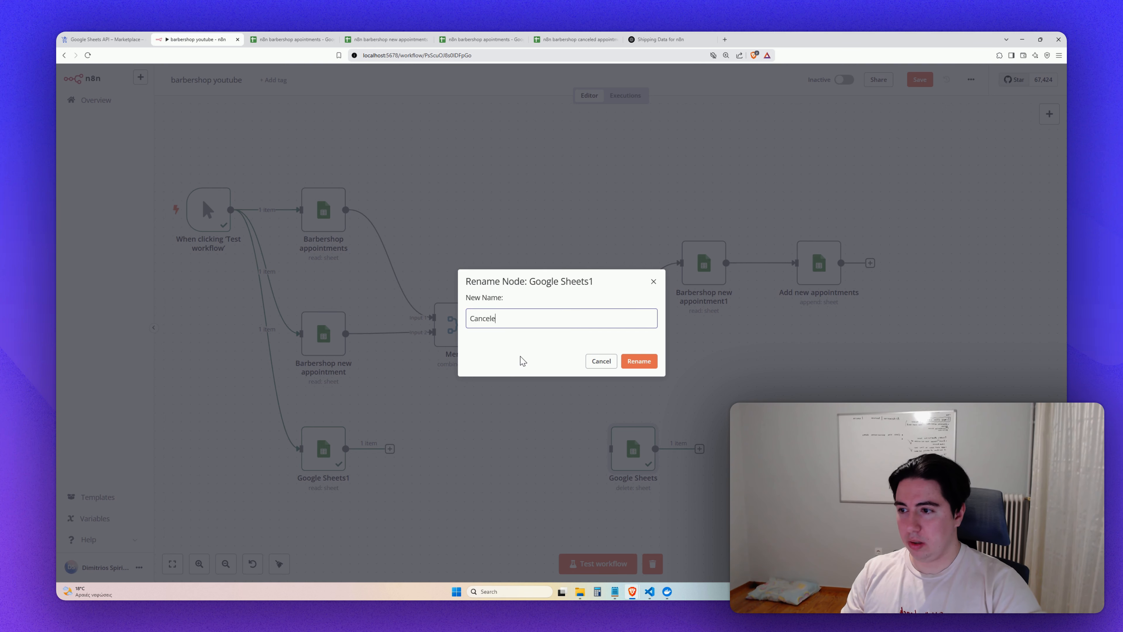
pyautogui.hotkey('ctrl', 'a')
pyautogui.press('BackSpace')
pyautogui.write('C')
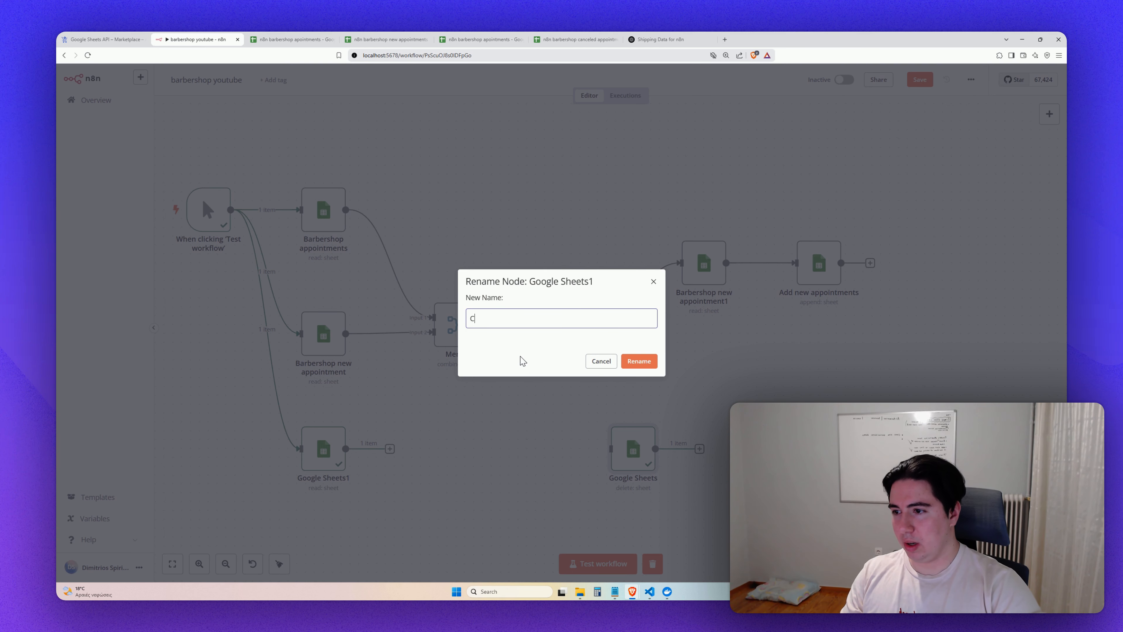
pyautogui.write('ance')
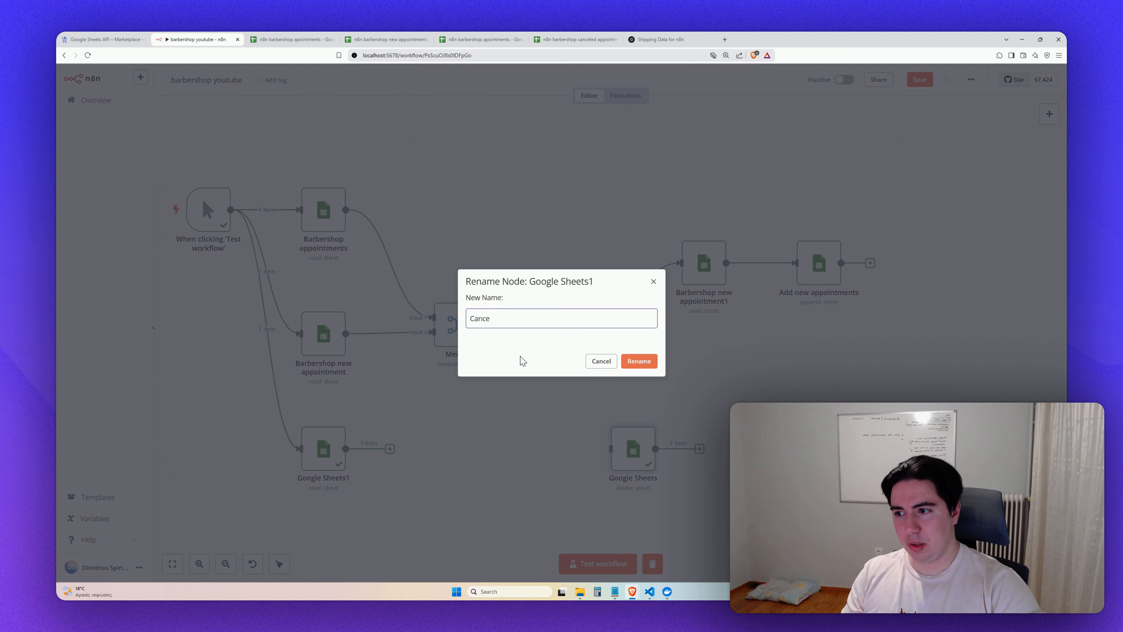
pyautogui.write('led')
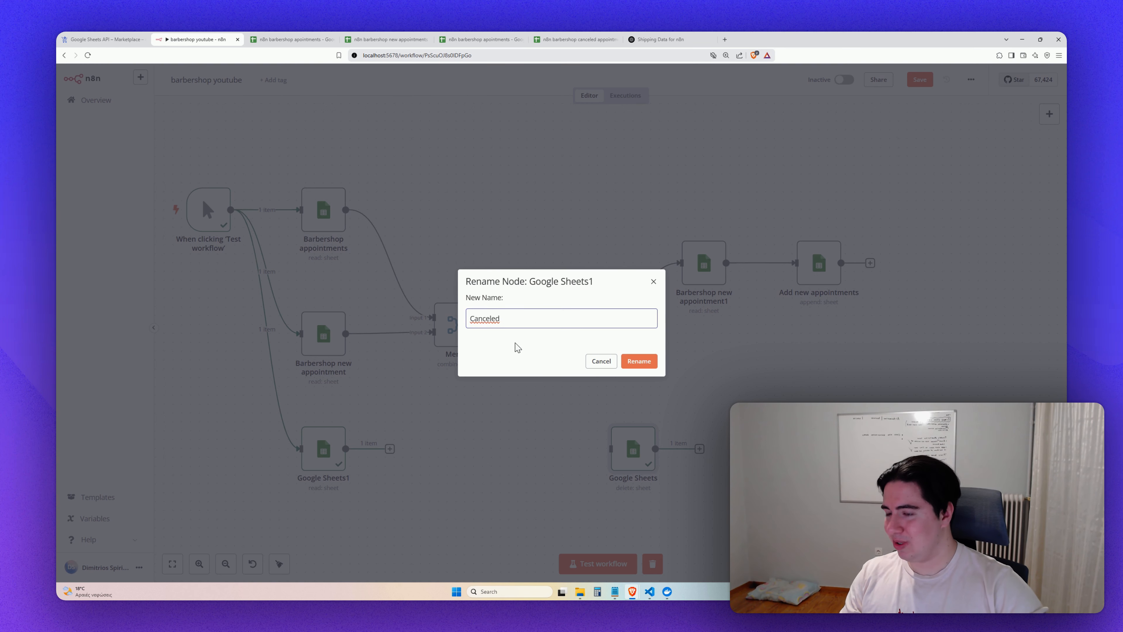
pyautogui.rightClick(486, 319)
pyautogui.click(539, 331)
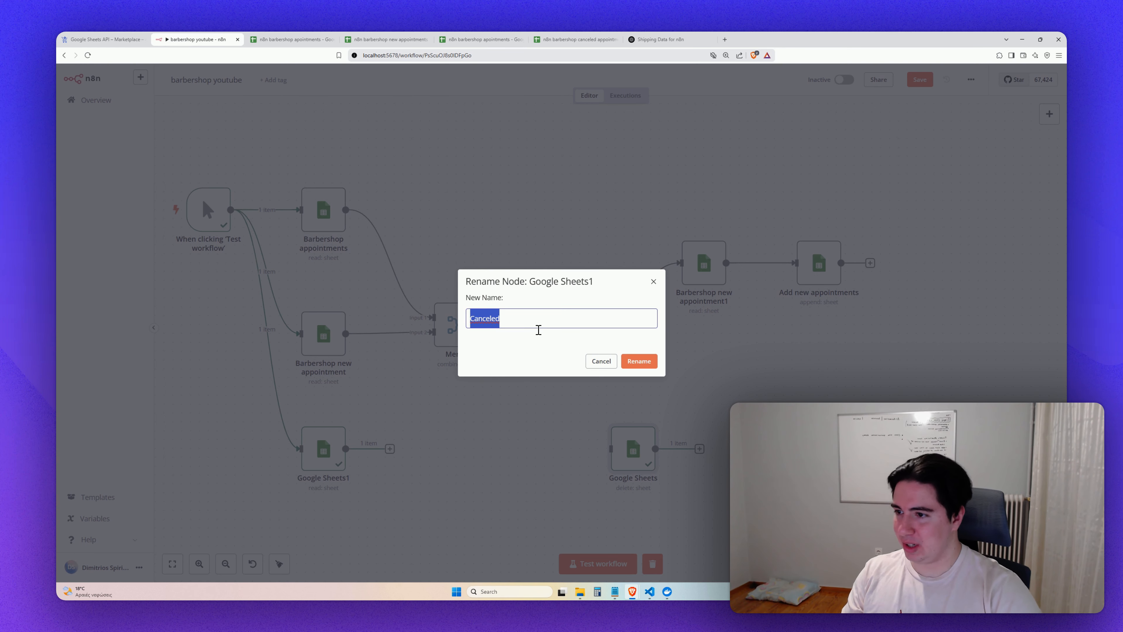
pyautogui.write('barbershop appointment')
pyautogui.press('Return')
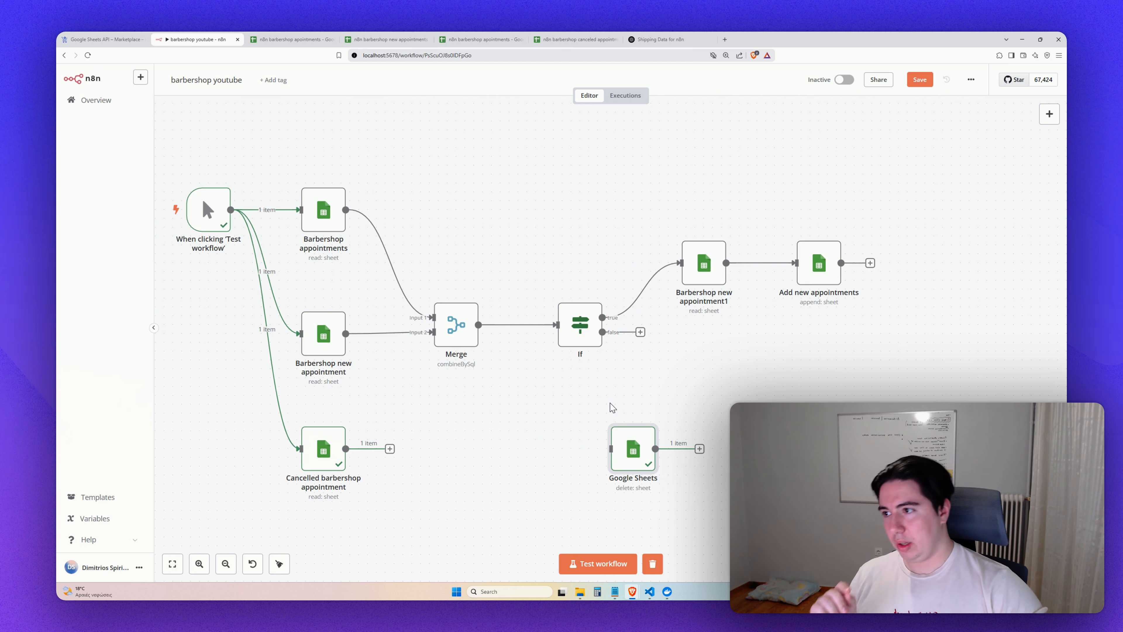
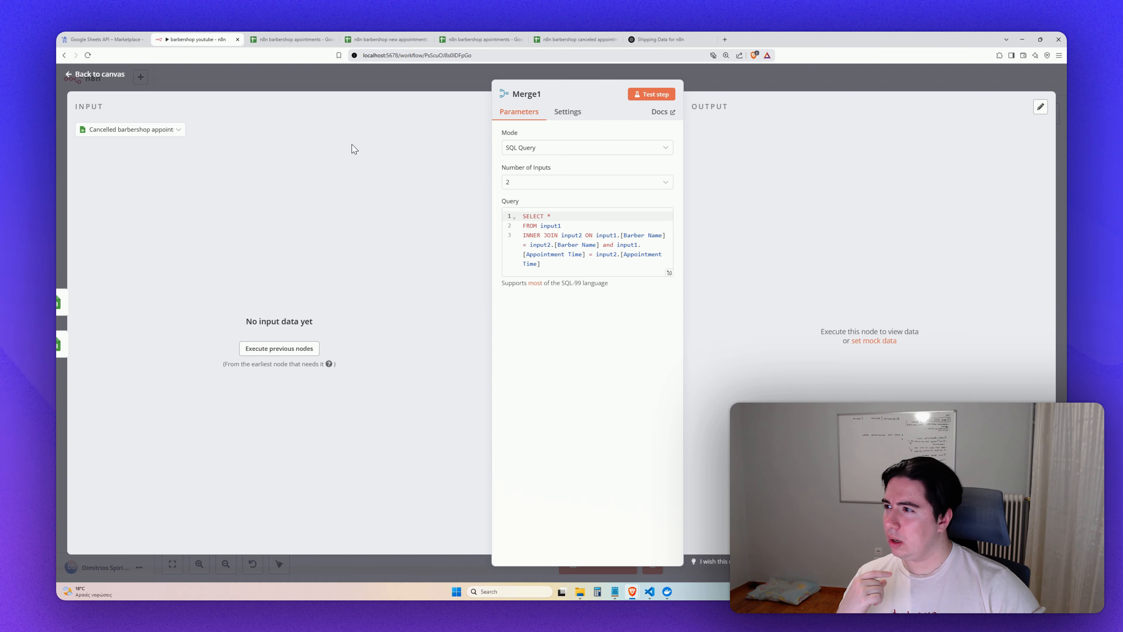
# Test the Cancelled barbershop appointment node from the canvas and open the Merge1 node's settings.
pyautogui.click(102, 78)
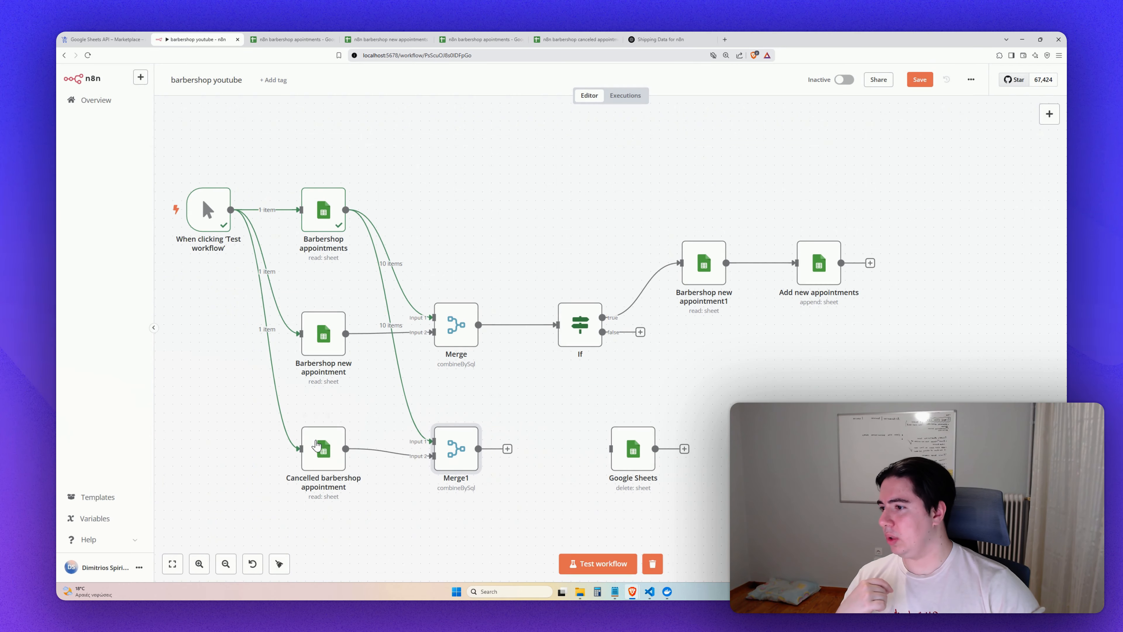
pyautogui.click(306, 416)
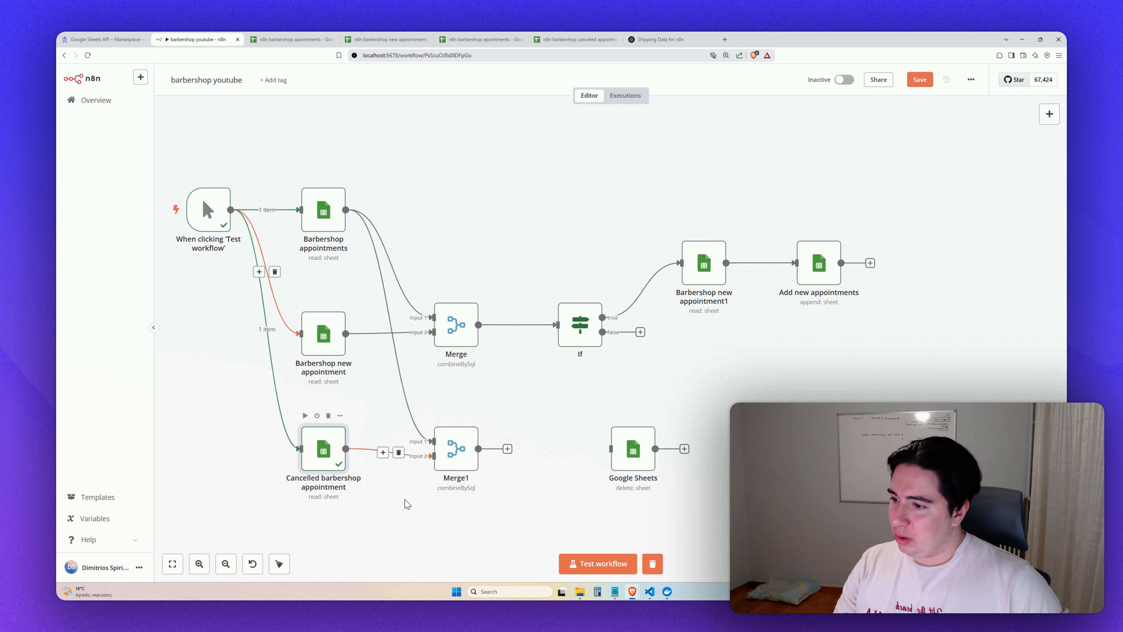
pyautogui.doubleClick(456, 451)
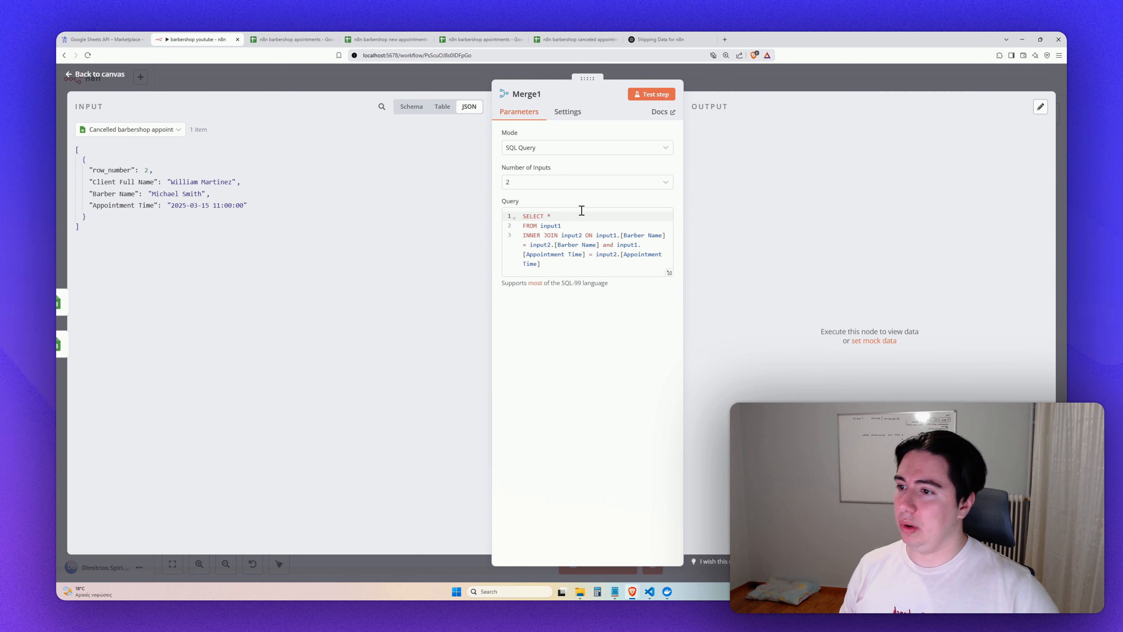
# Append "and" plus a copy of the input1.[Barber Name] = input2.[Barber Name] condition to the end of Merge1's SQL join.
pyautogui.click(582, 262)
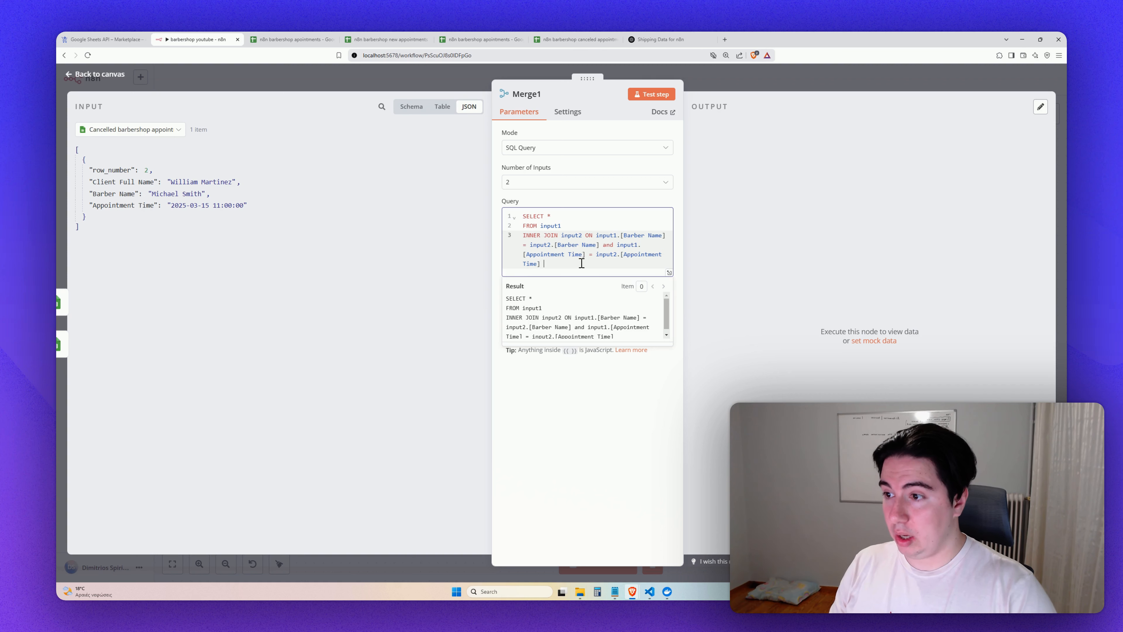
pyautogui.write('and')
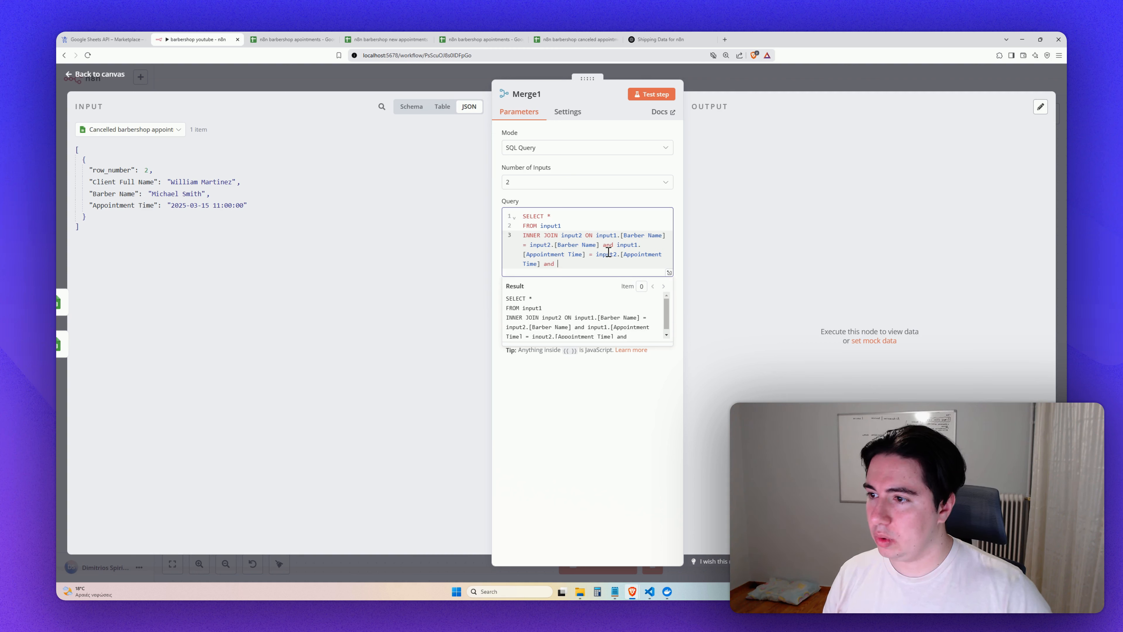
pyautogui.moveTo(595, 235); pyautogui.dragTo(601, 246)
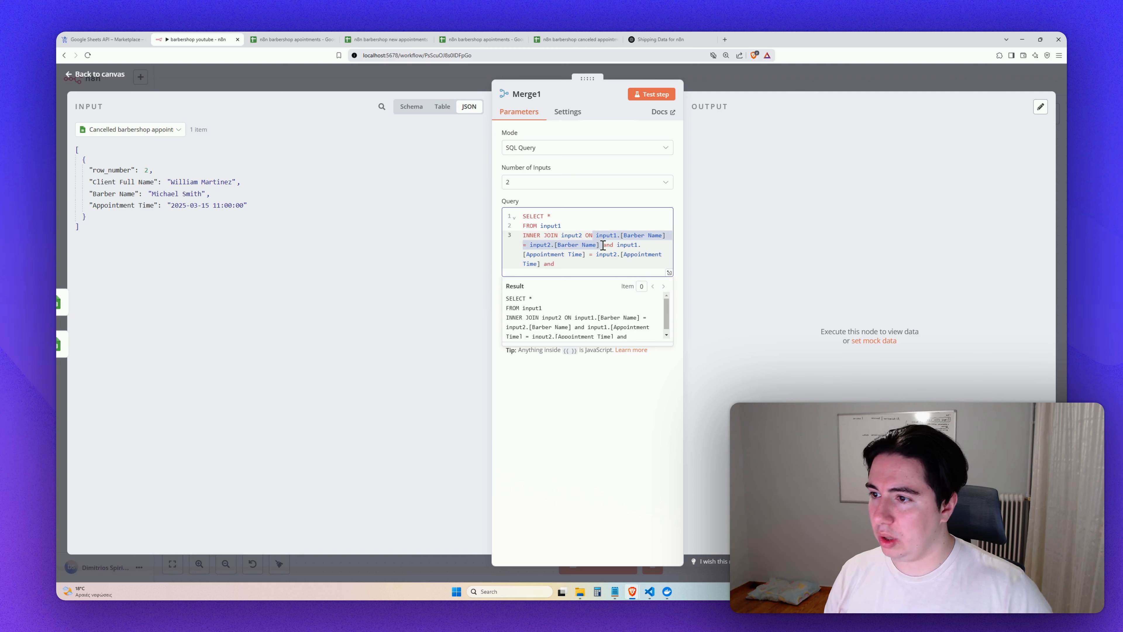
pyautogui.hotkey('ctrl', 'c')
pyautogui.click(575, 264)
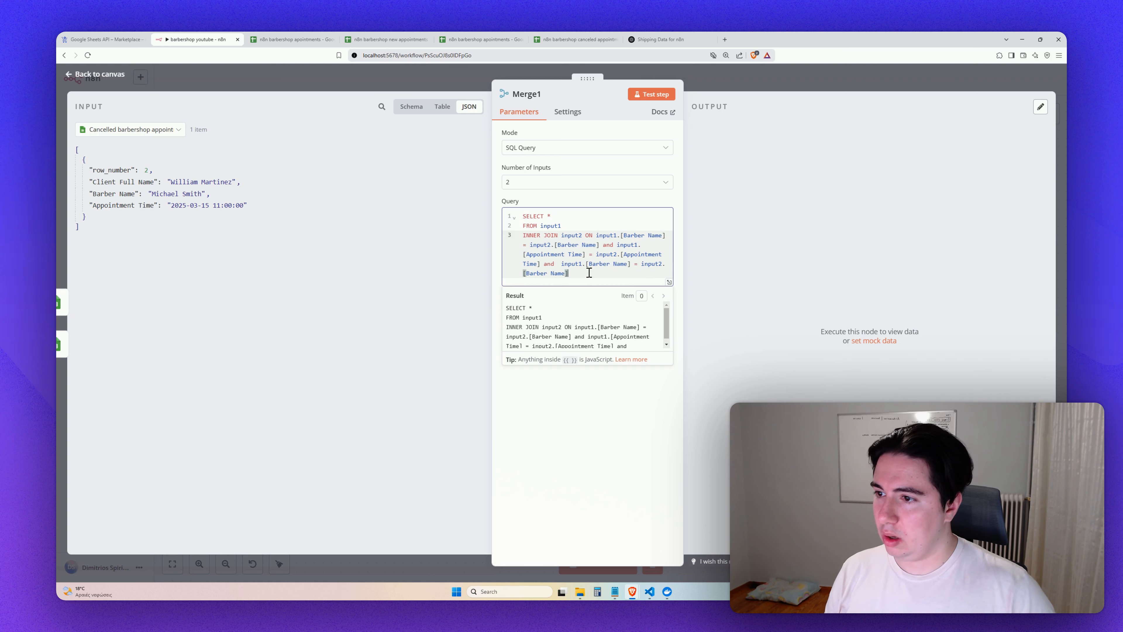
pyautogui.hotkey('ctrl', 'v')
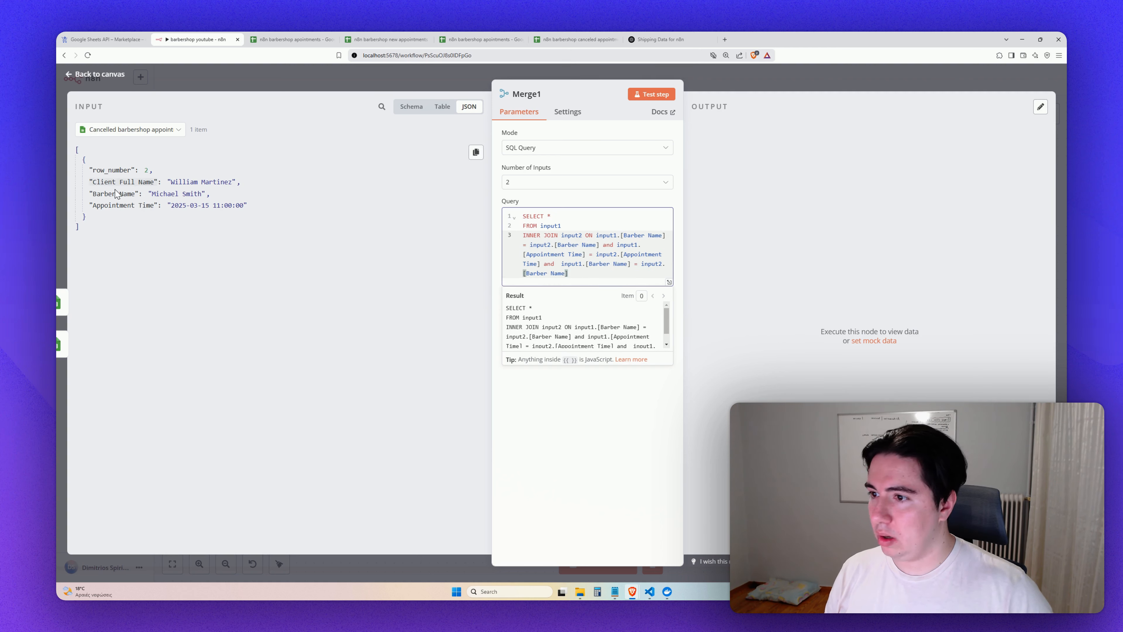
# Change both fields in the join's last condition to Client Full Name and test the Merge1 node.
pyautogui.moveTo(628, 266); pyautogui.dragTo(590, 266)
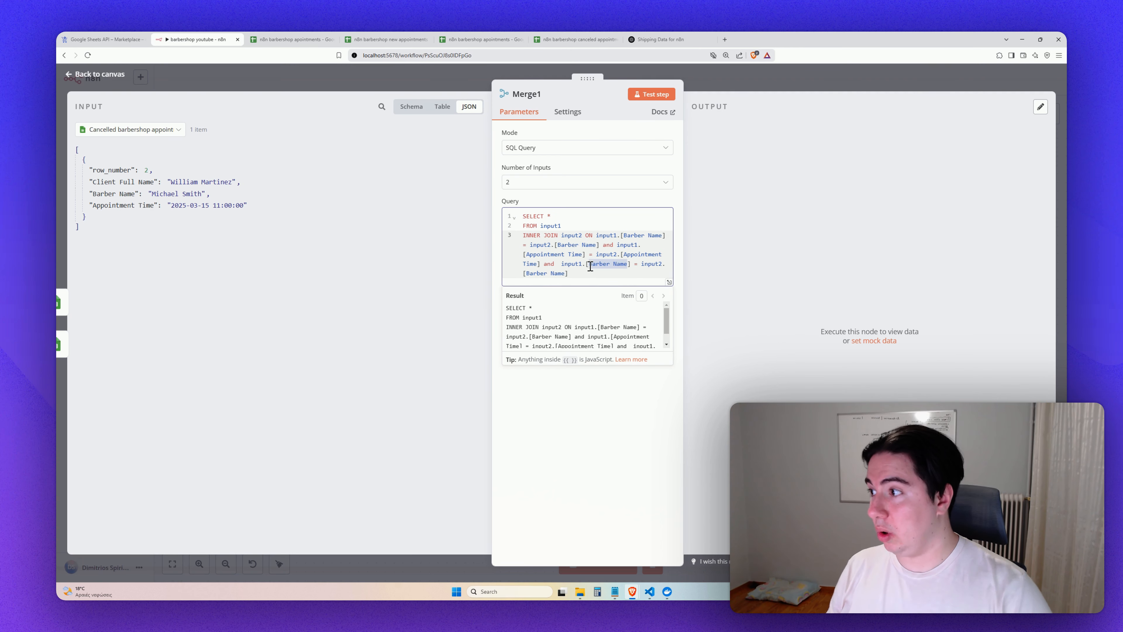
pyautogui.press('BackSpace')
pyautogui.write('Client Full Name')
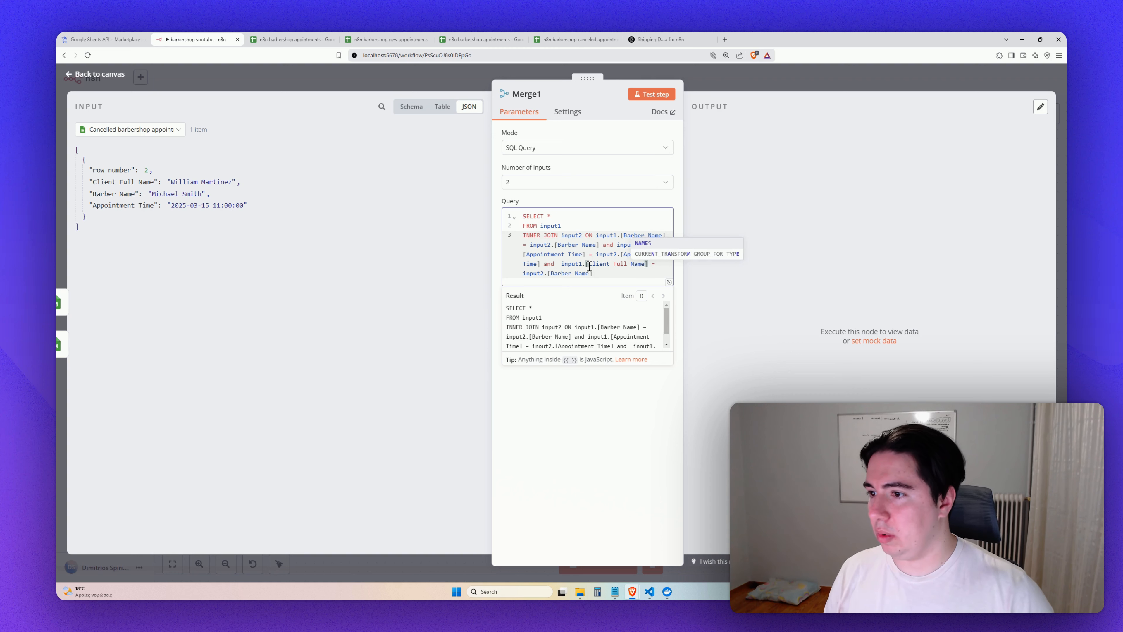
pyautogui.moveTo(590, 266); pyautogui.dragTo(651, 266)
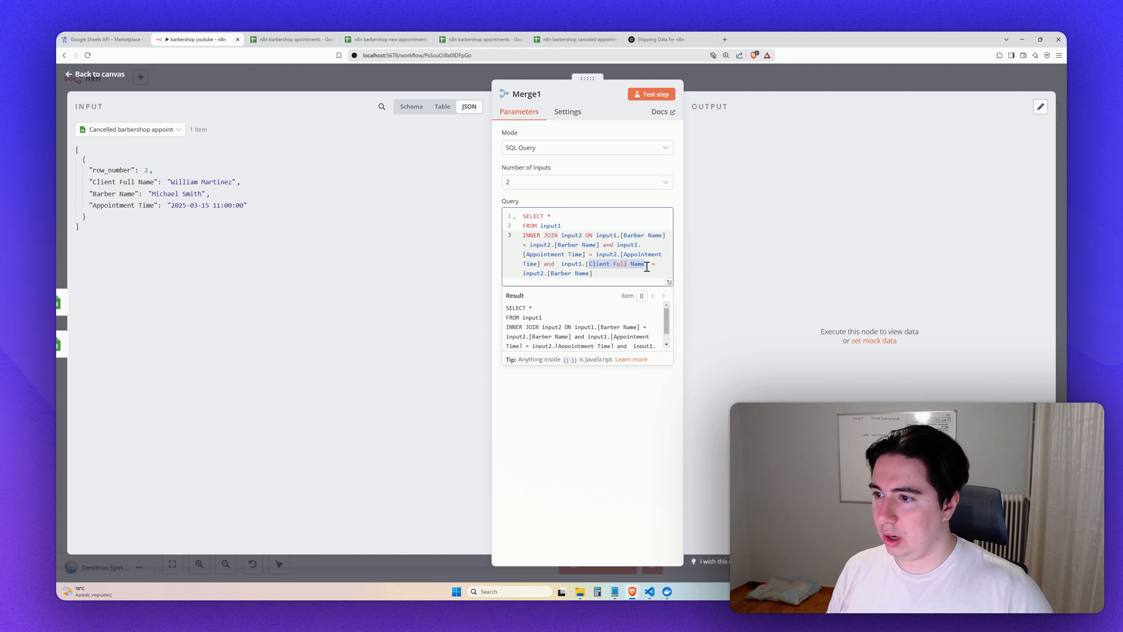
pyautogui.click(551, 274)
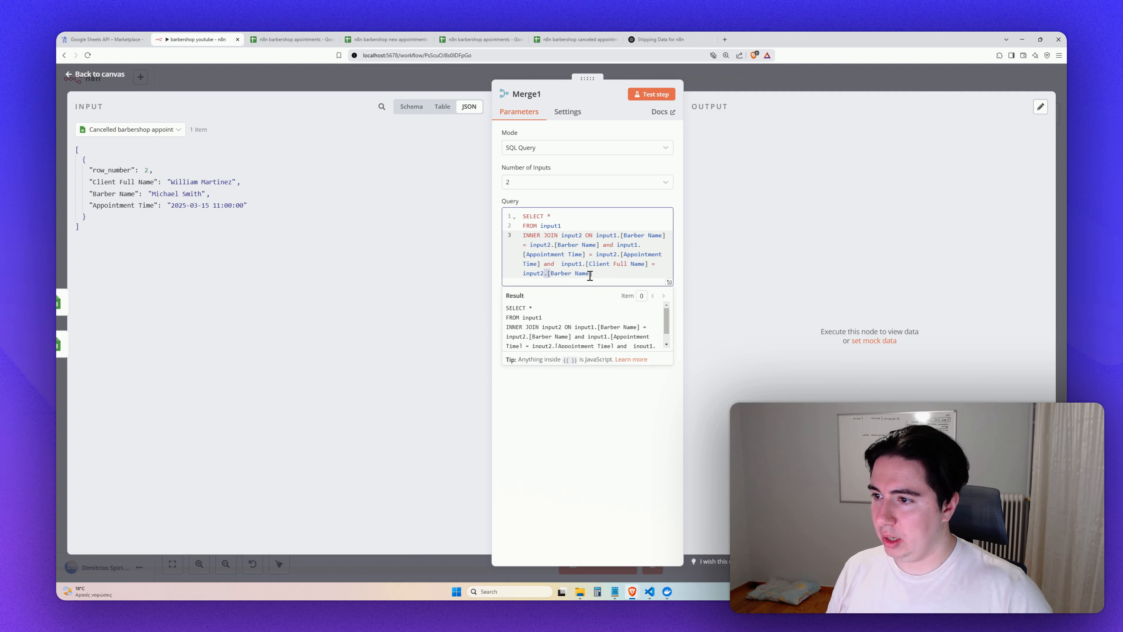
pyautogui.moveTo(591, 274); pyautogui.dragTo(551, 274)
pyautogui.hotkey('ctrl', 'v')
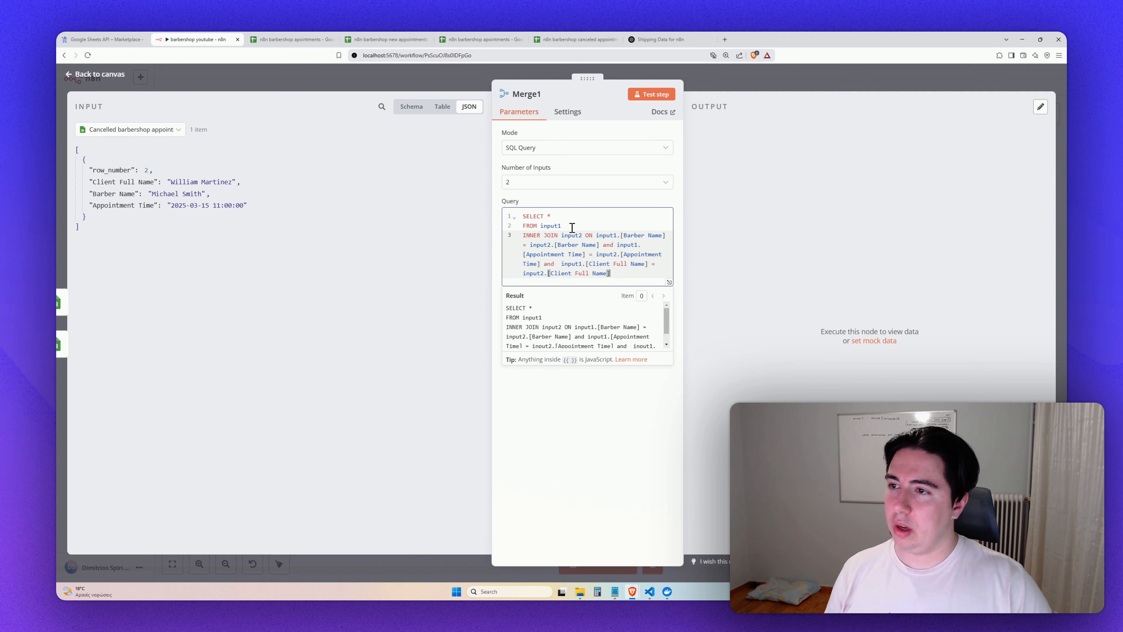
pyautogui.click(645, 93)
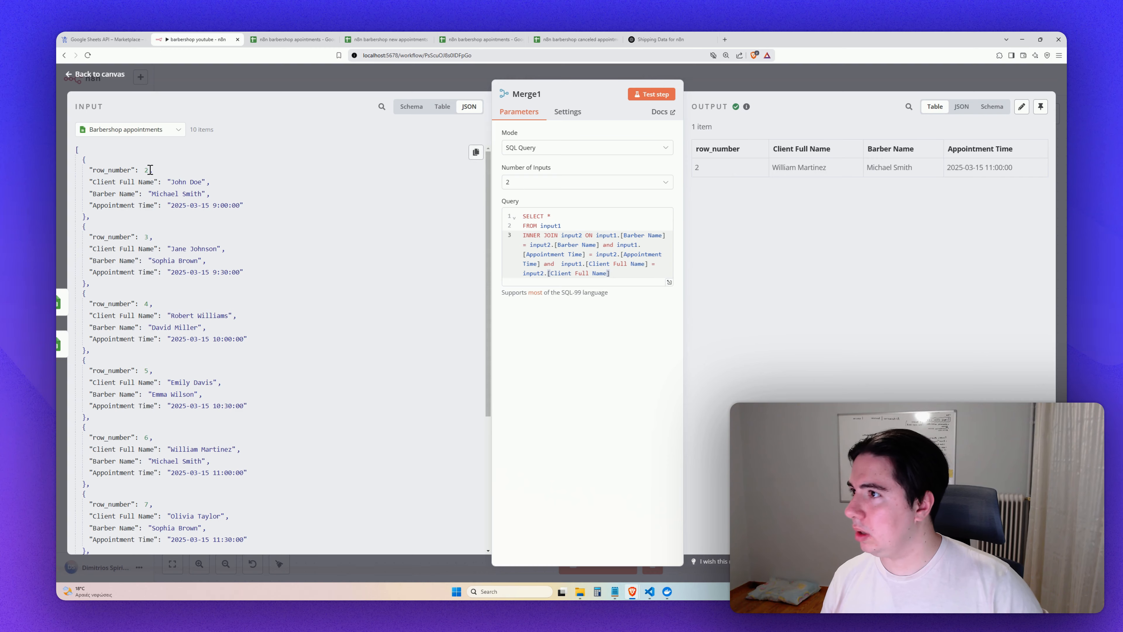
# Compare the canceled client's row position in the appointments and canceled appointments spreadsheets, and return to the Merge1 node.
pyautogui.click(361, 36)
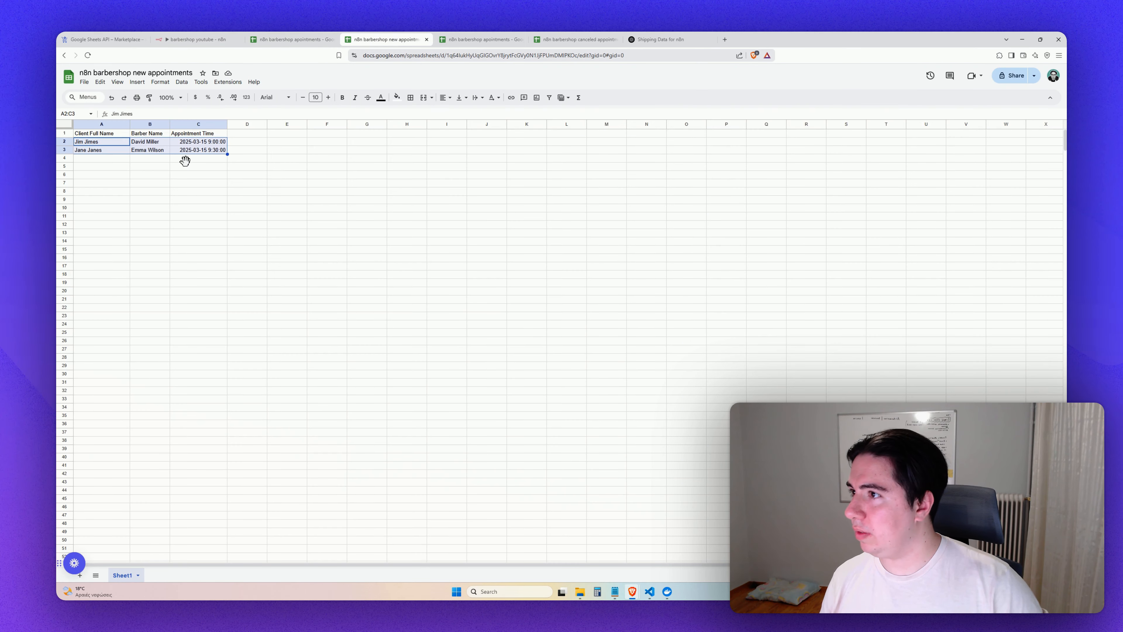
pyautogui.click(464, 39)
pyautogui.click(290, 39)
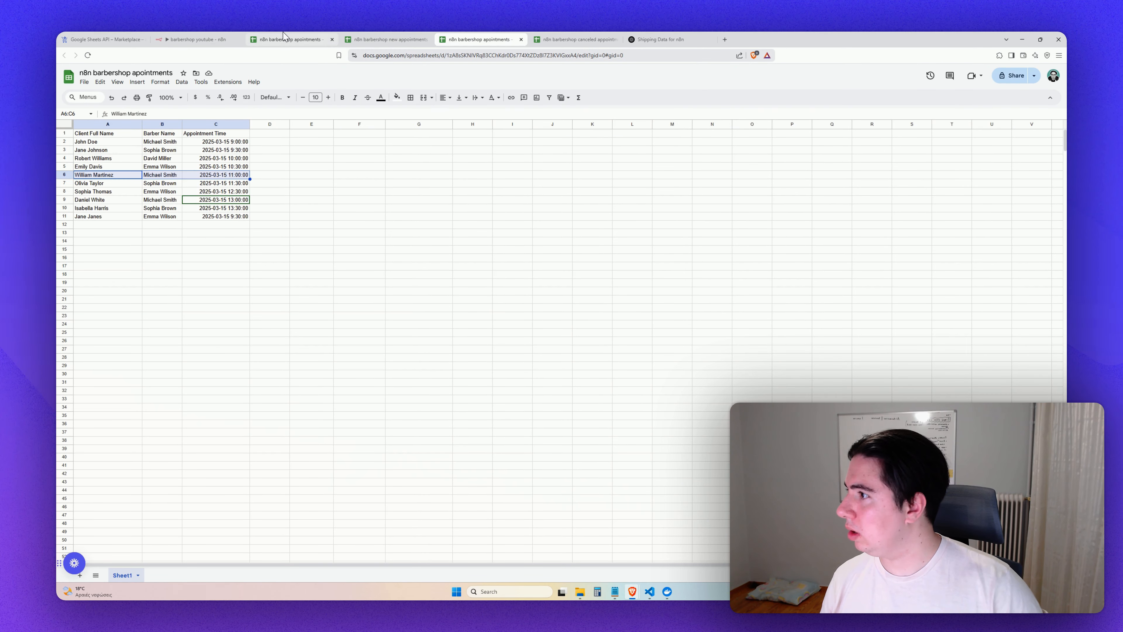
pyautogui.click(569, 37)
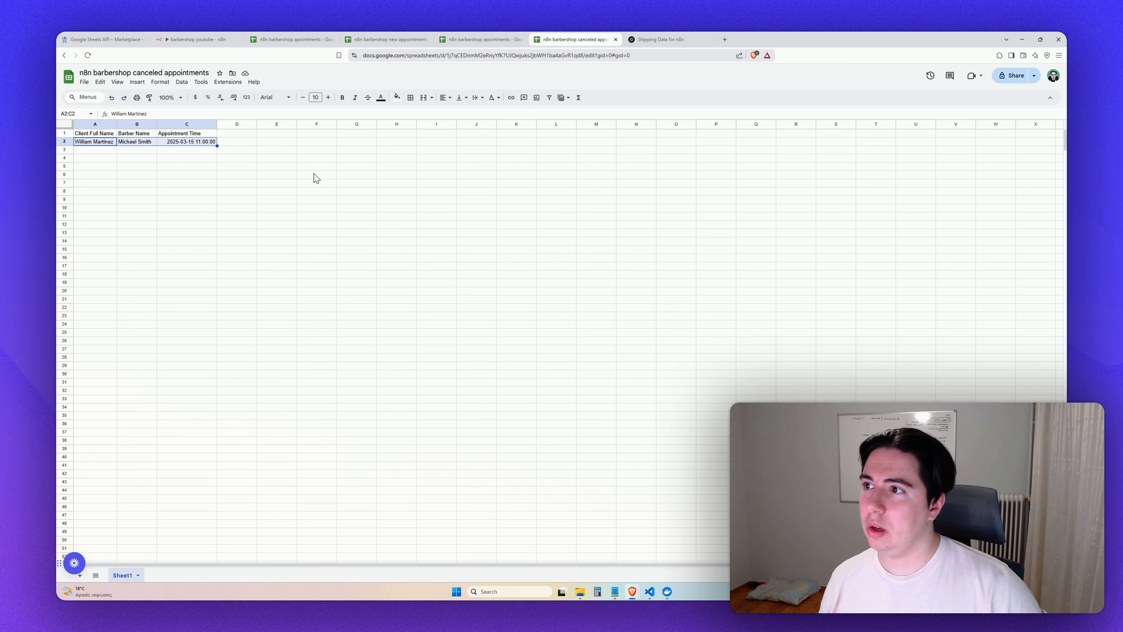
pyautogui.click(493, 35)
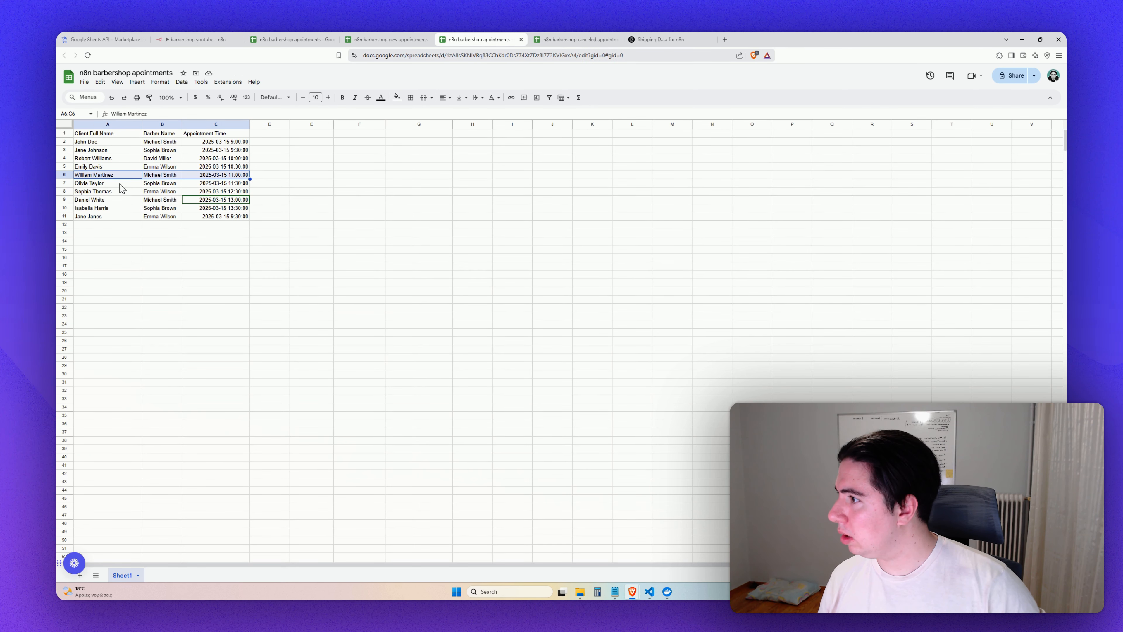
pyautogui.click(195, 39)
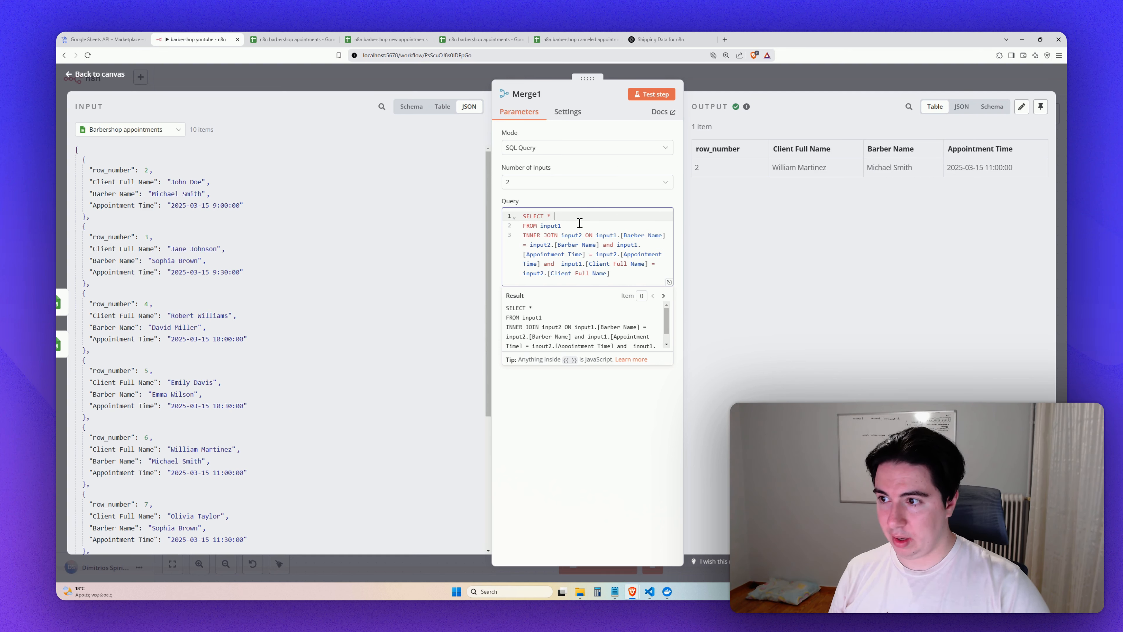
# Change Merge1's SQL query to select input1.row_number instead of all columns, and test the node.
pyautogui.press('BackSpace')
pyautogui.press('BackSpace')
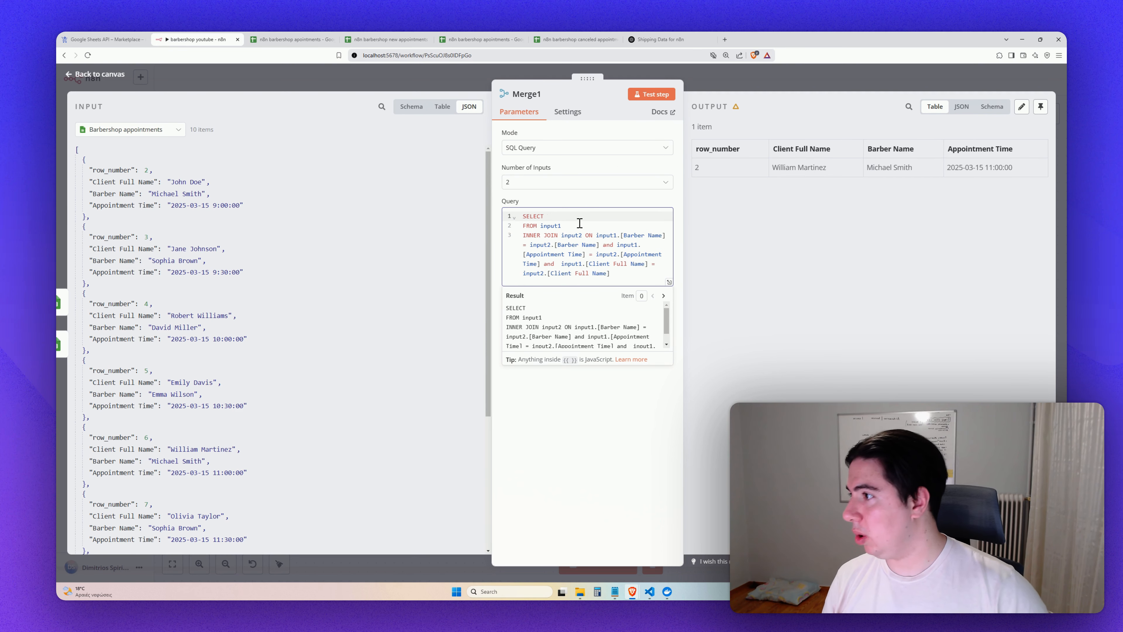
pyautogui.click(89, 137)
pyautogui.click(89, 136)
pyautogui.scroll(-3, 125, 311)
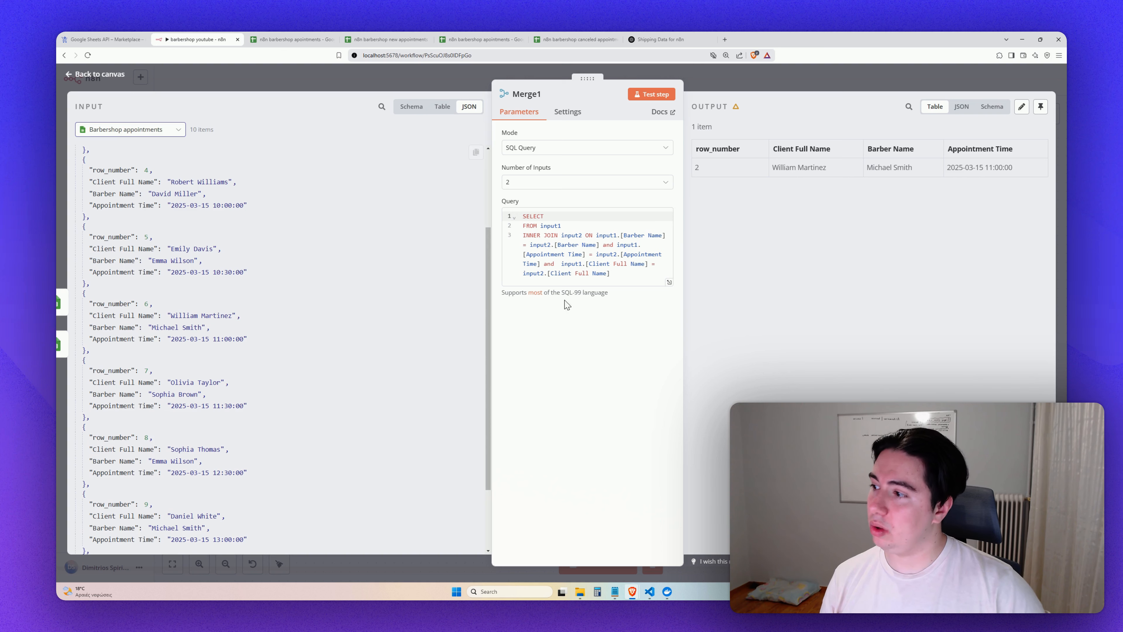
pyautogui.scroll(2, 188, 381)
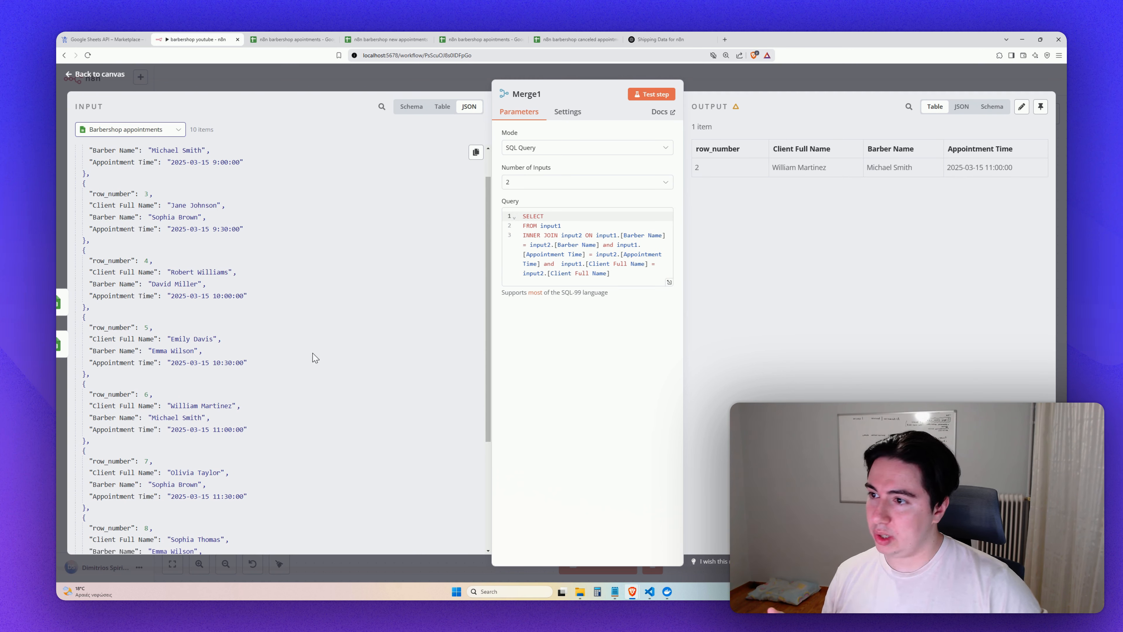
pyautogui.click(551, 216)
pyautogui.write('inp')
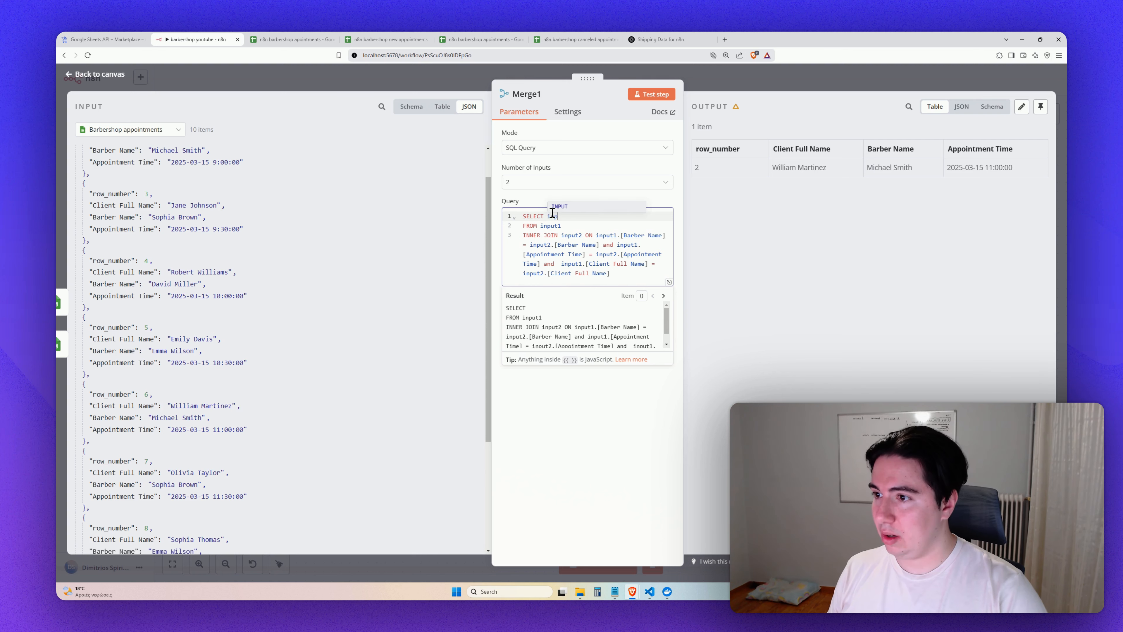
pyautogui.write('ut1')
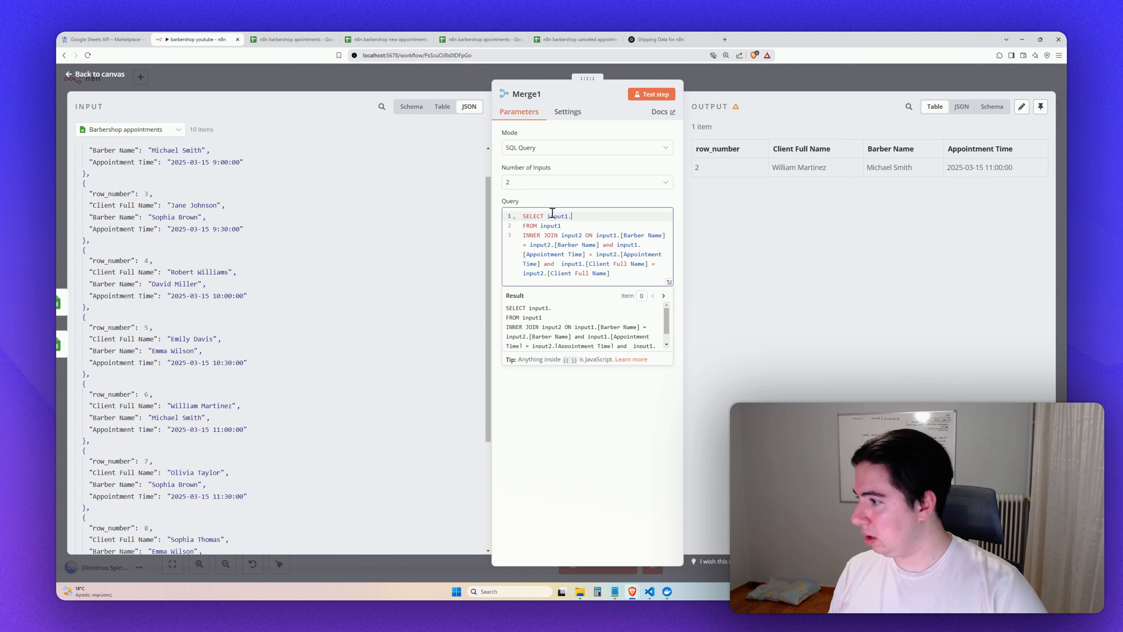
pyautogui.write('.r')
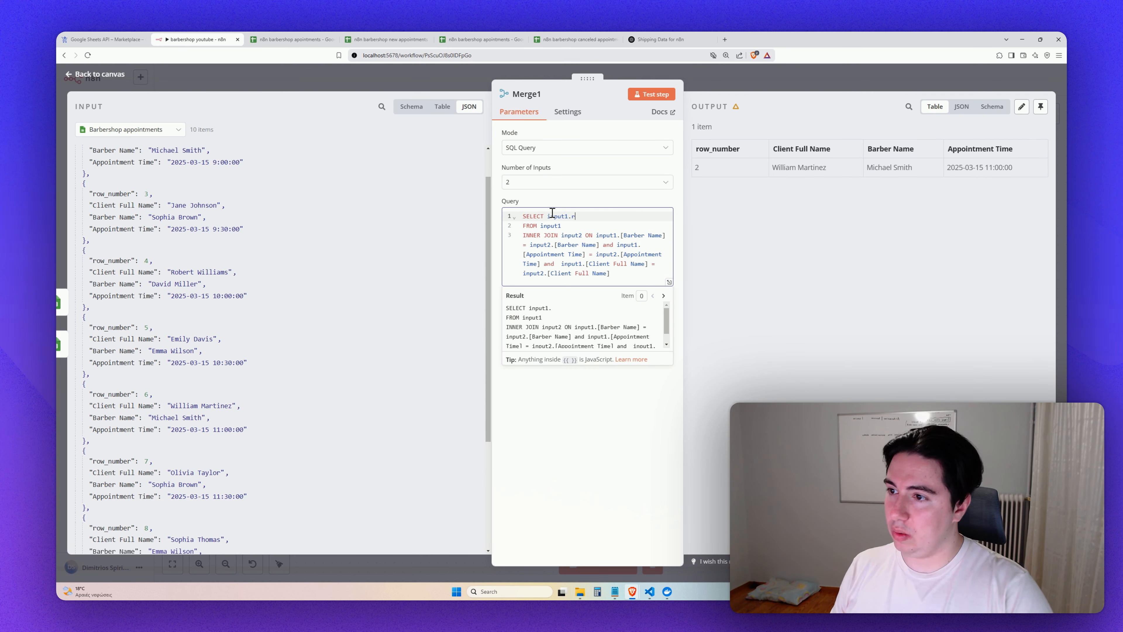
pyautogui.write('ow_number')
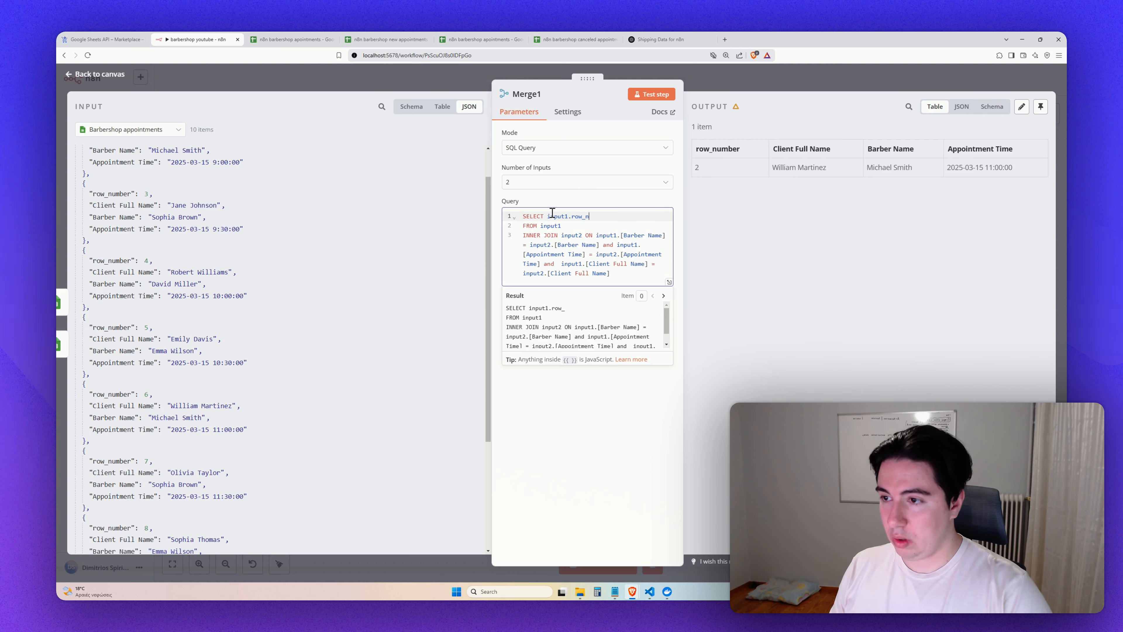
pyautogui.click(649, 94)
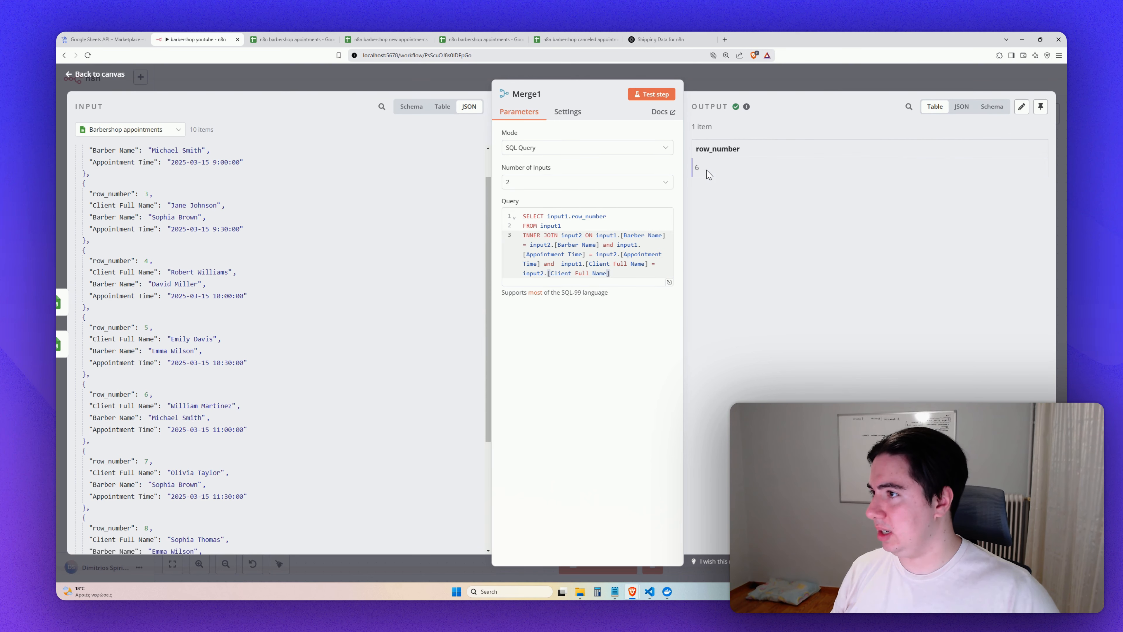
# Compare Merge1's output row number with the canceled client's row in the appointments spreadsheet, and return to the workflow canvas.
pyautogui.click(470, 39)
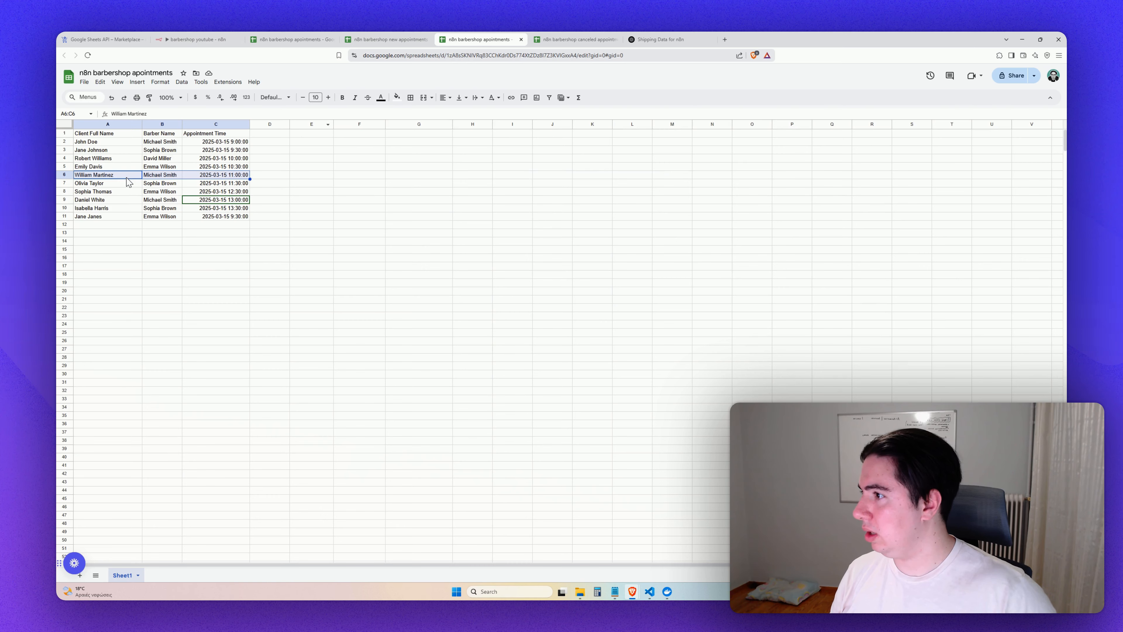
pyautogui.click(178, 38)
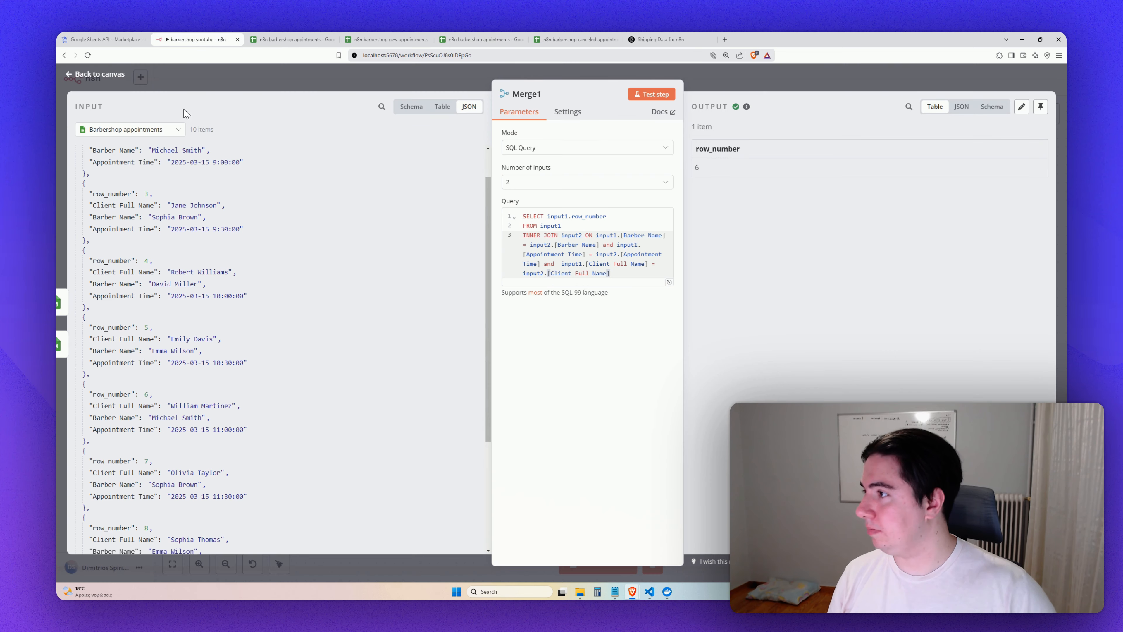
pyautogui.click(375, 73)
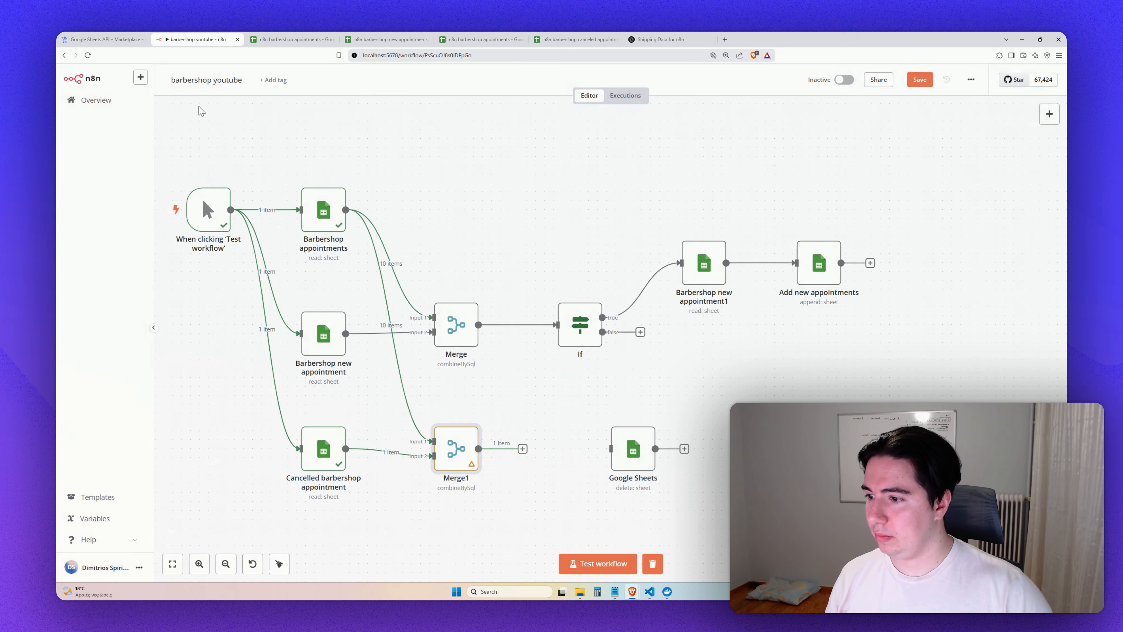
# Line up the Google Sheets delete node beside Merge1 and rename it "Delete appointment".
pyautogui.moveTo(450, 463); pyautogui.dragTo(449, 472)
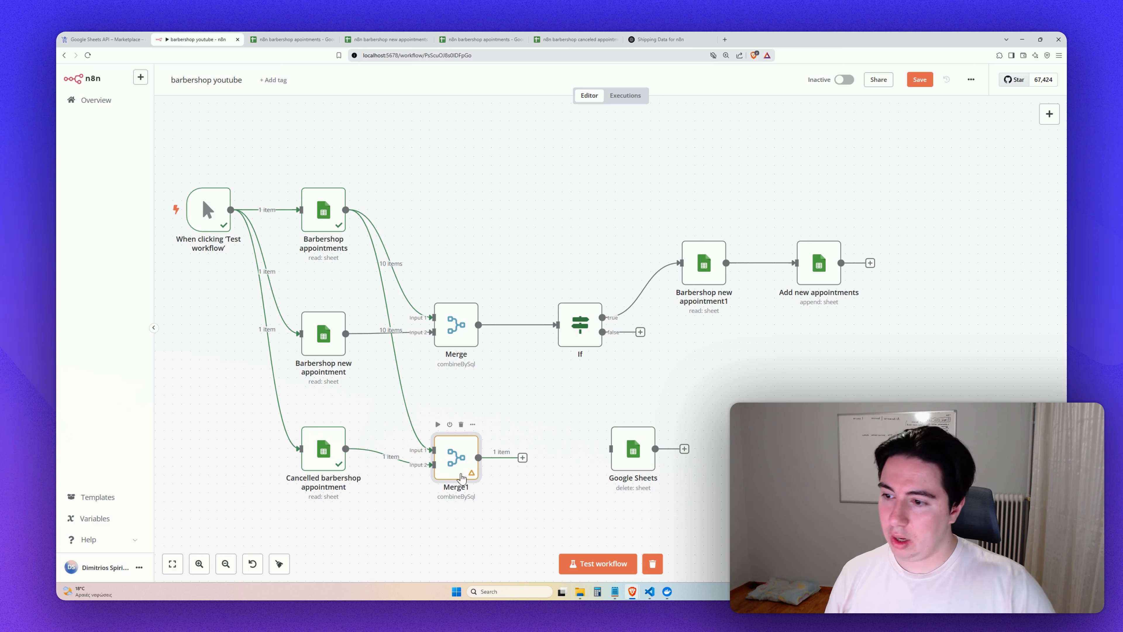
pyautogui.moveTo(630, 460); pyautogui.dragTo(571, 463)
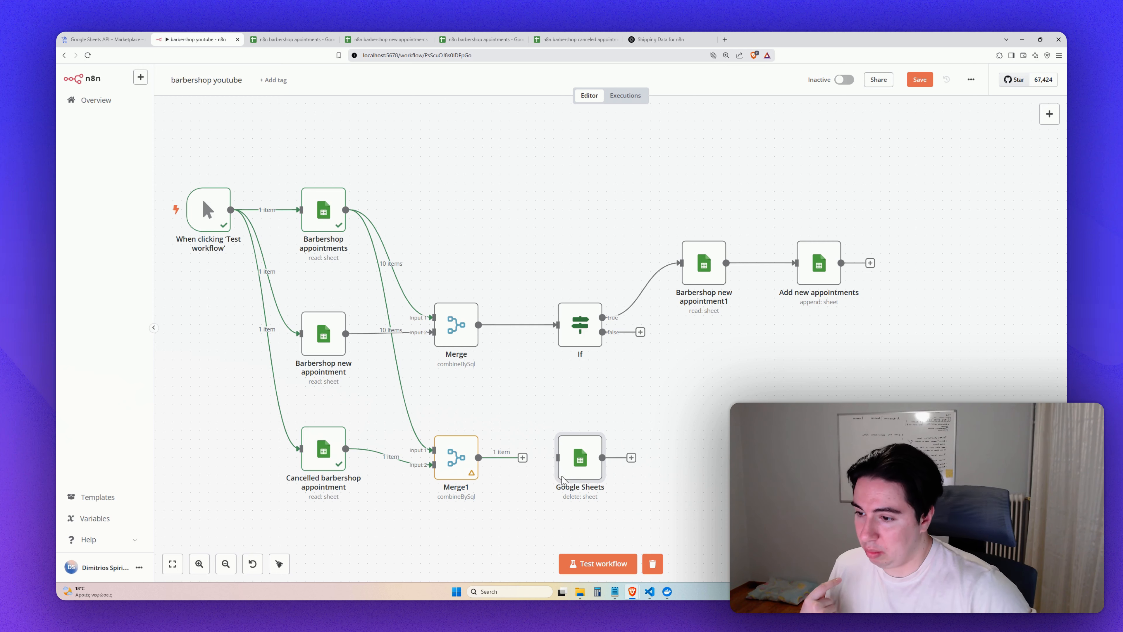
pyautogui.click(595, 426)
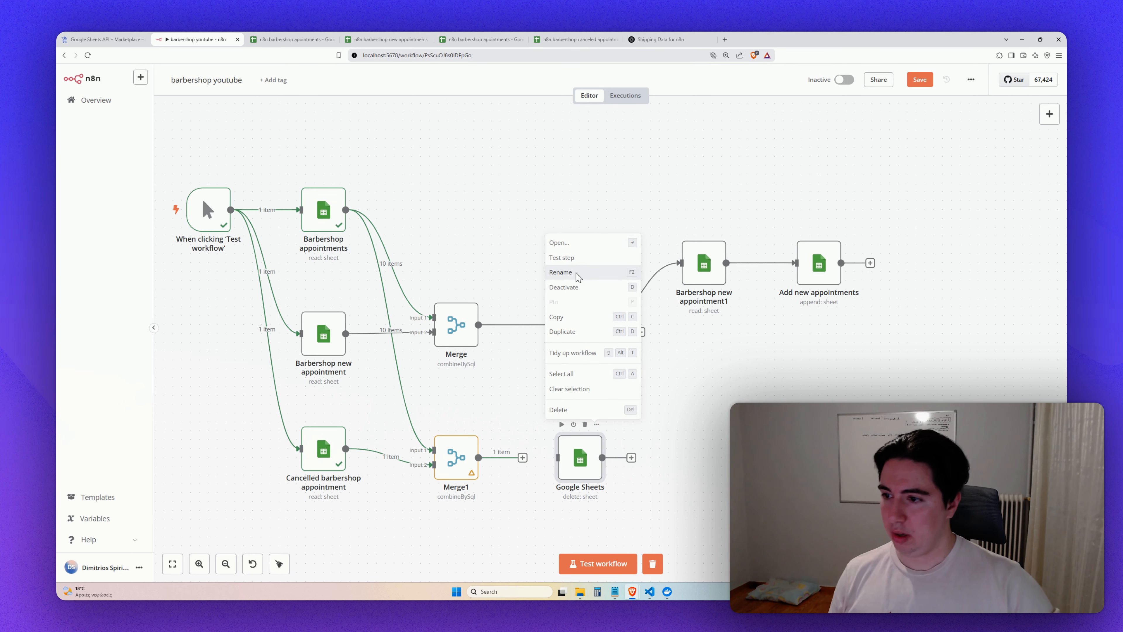
pyautogui.click(561, 272)
pyautogui.press('BackSpace')
pyautogui.write('Delete A')
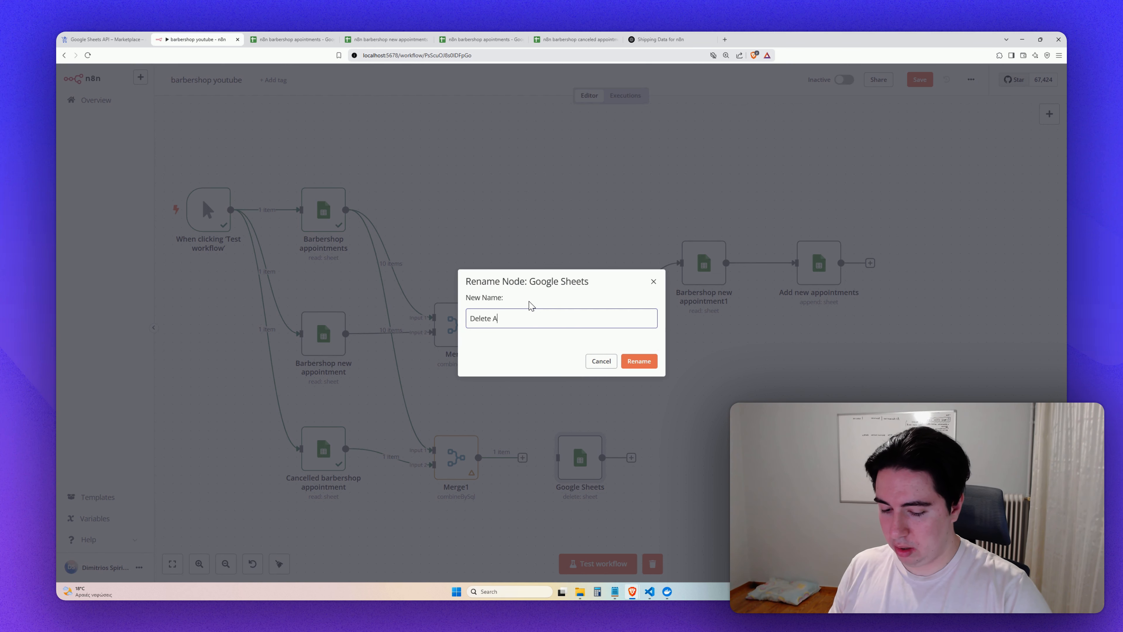
pyautogui.write('pp')
pyautogui.press('BackSpace')
pyautogui.press('BackSpace')
pyautogui.press('BackSpace')
pyautogui.write('ap')
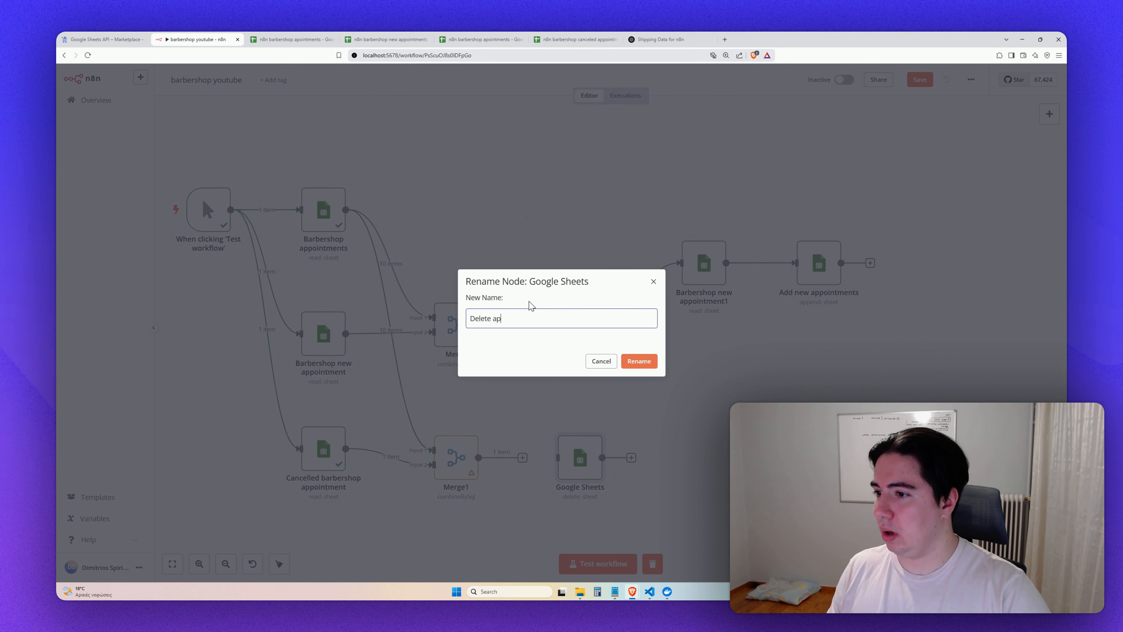
pyautogui.write('pointmet')
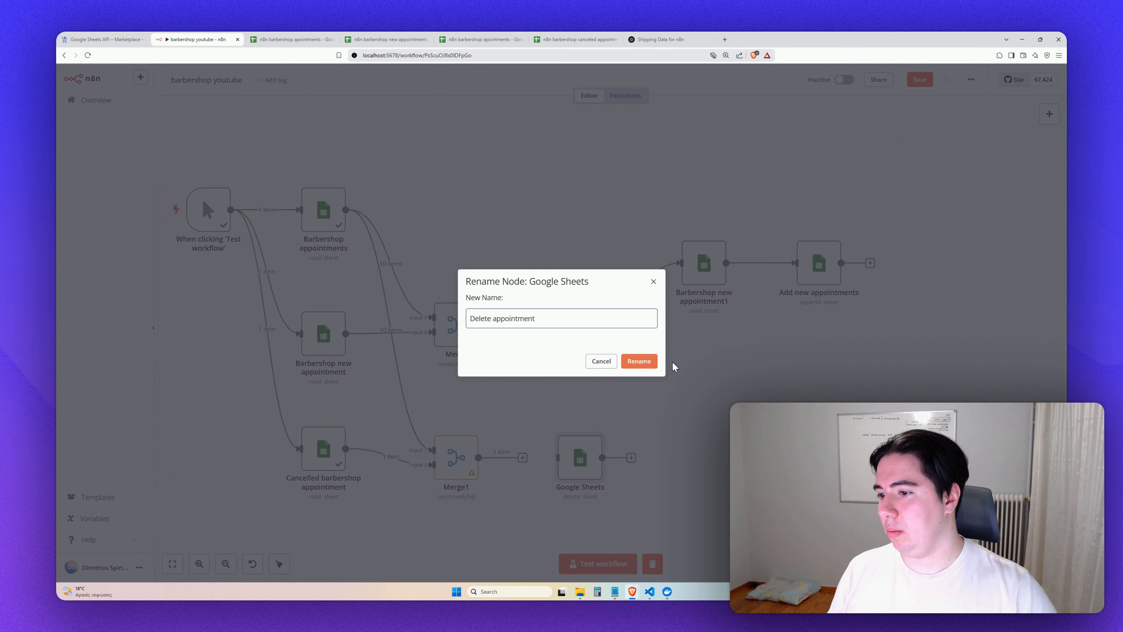
pyautogui.click(637, 363)
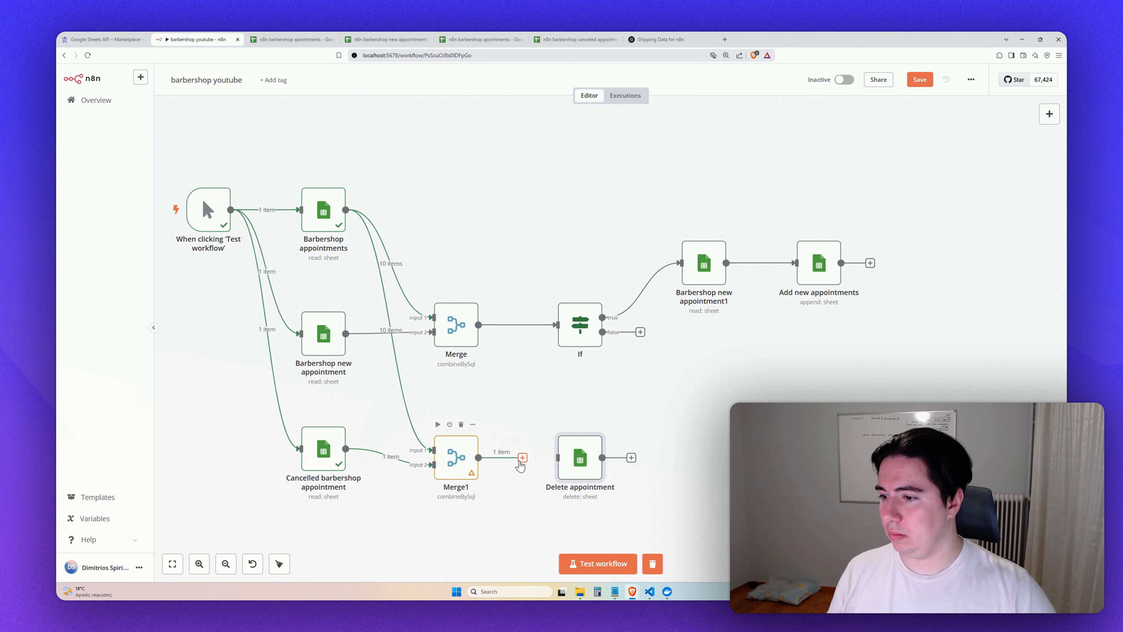
# Connect Merge1 to the Delete appointment node and set its Start Row Number to the expression {{ $json.row_number }}.
pyautogui.moveTo(523, 458); pyautogui.dragTo(558, 458)
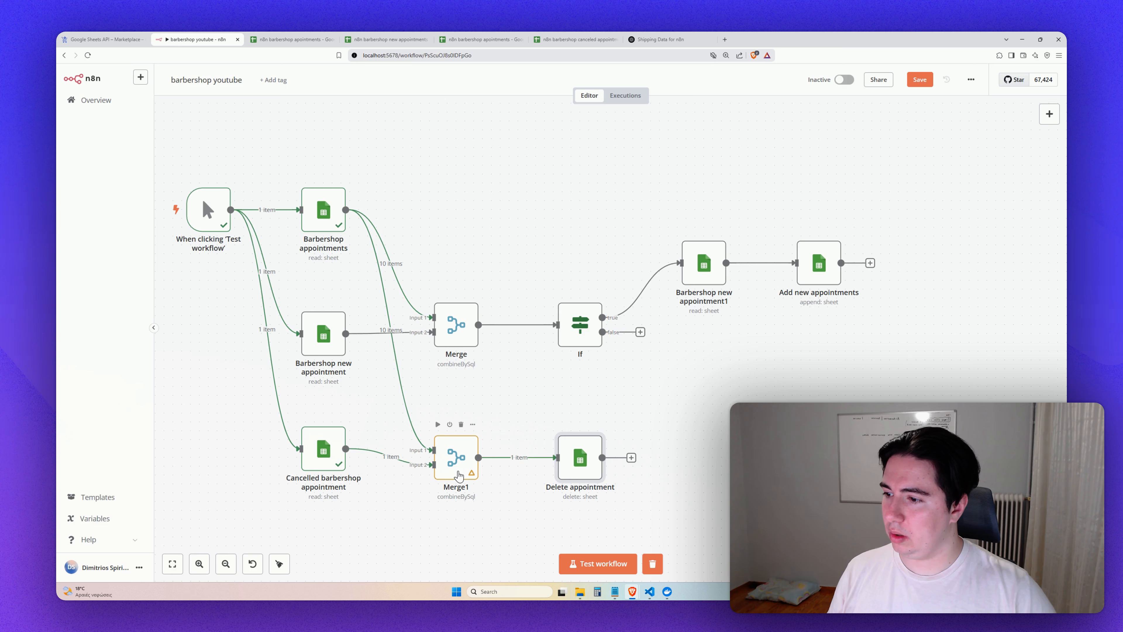
pyautogui.moveTo(472, 477)
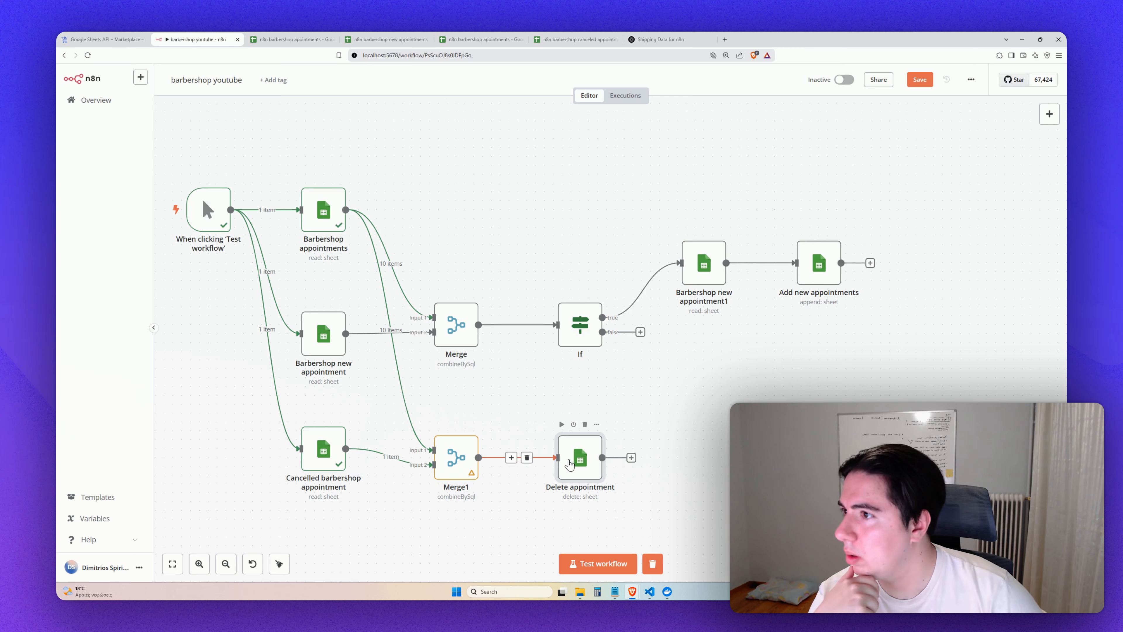
pyautogui.doubleClick(574, 468)
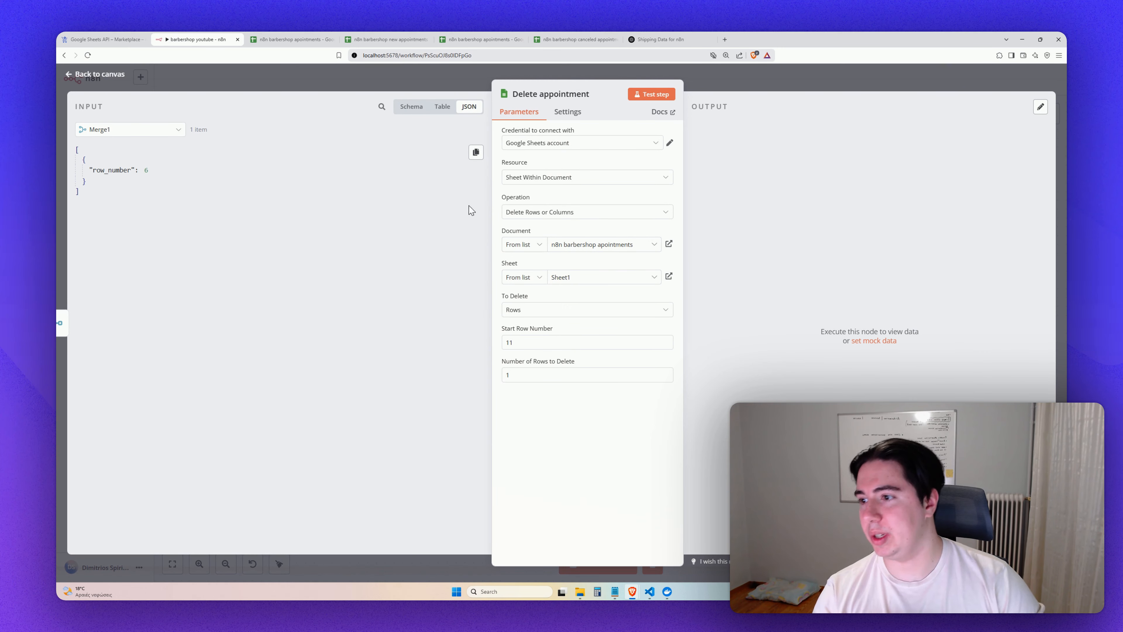
pyautogui.doubleClick(529, 344)
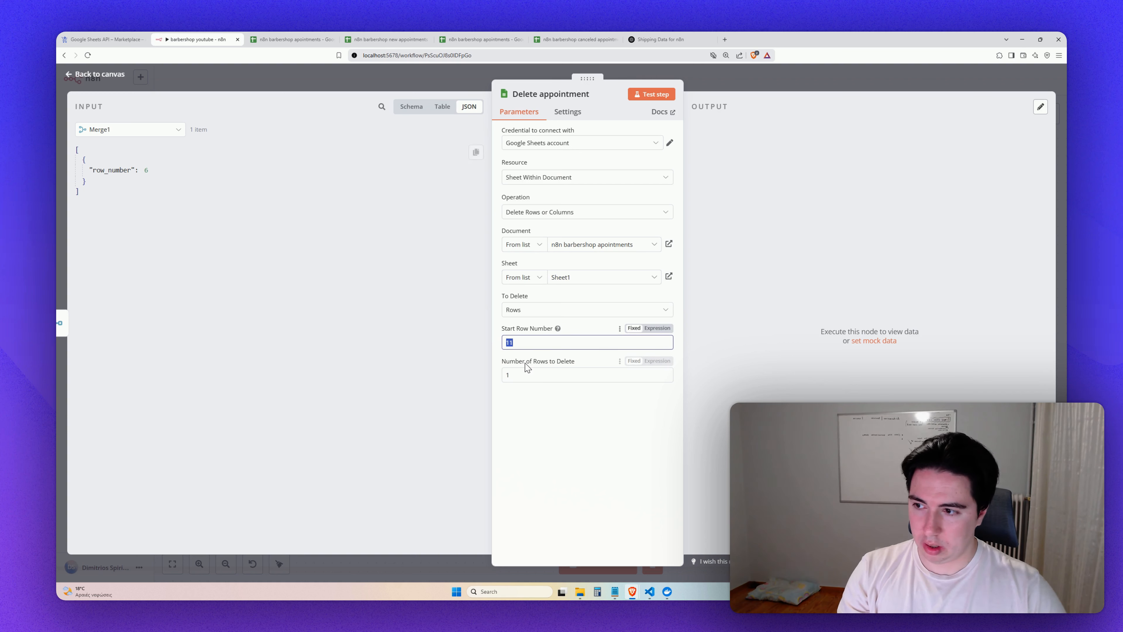
pyautogui.press('BackSpace')
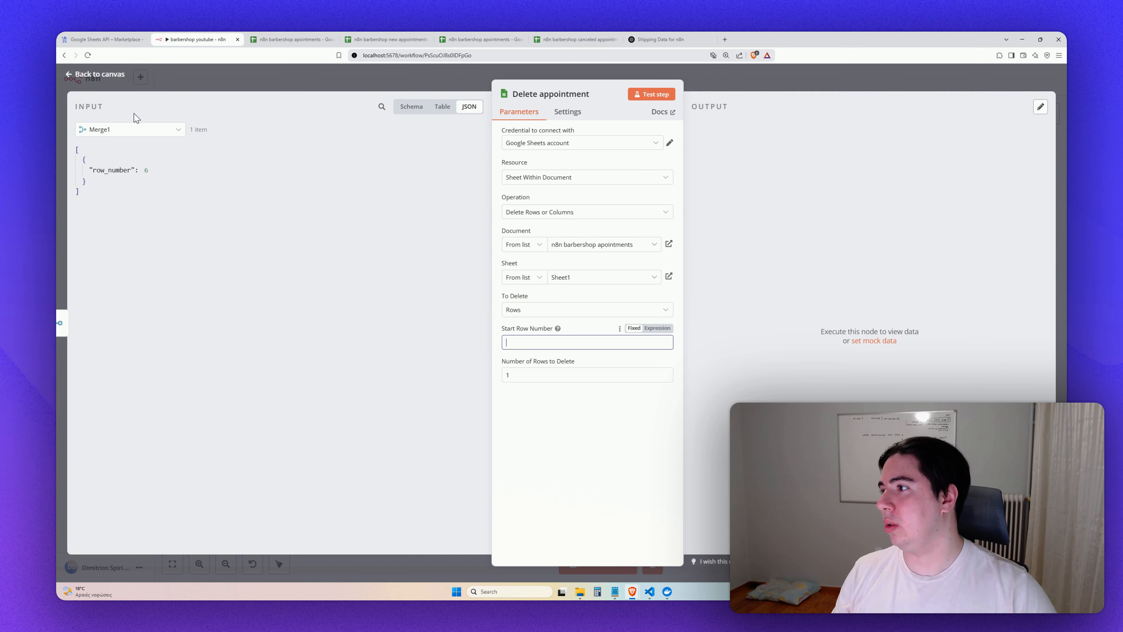
pyautogui.moveTo(108, 171); pyautogui.dragTo(525, 343)
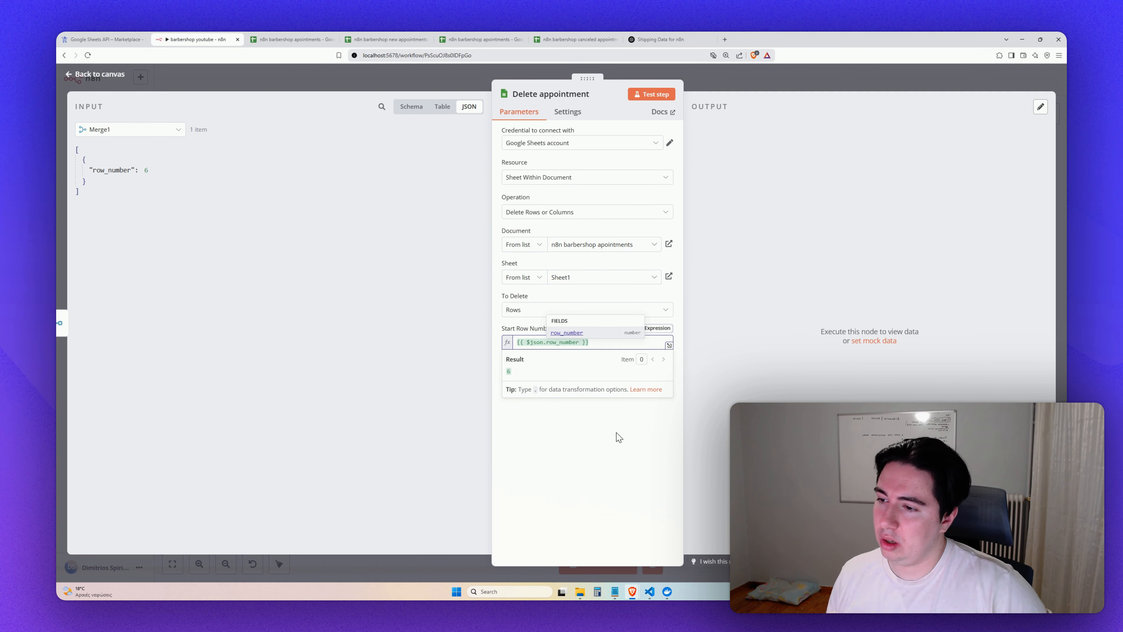
pyautogui.click(578, 423)
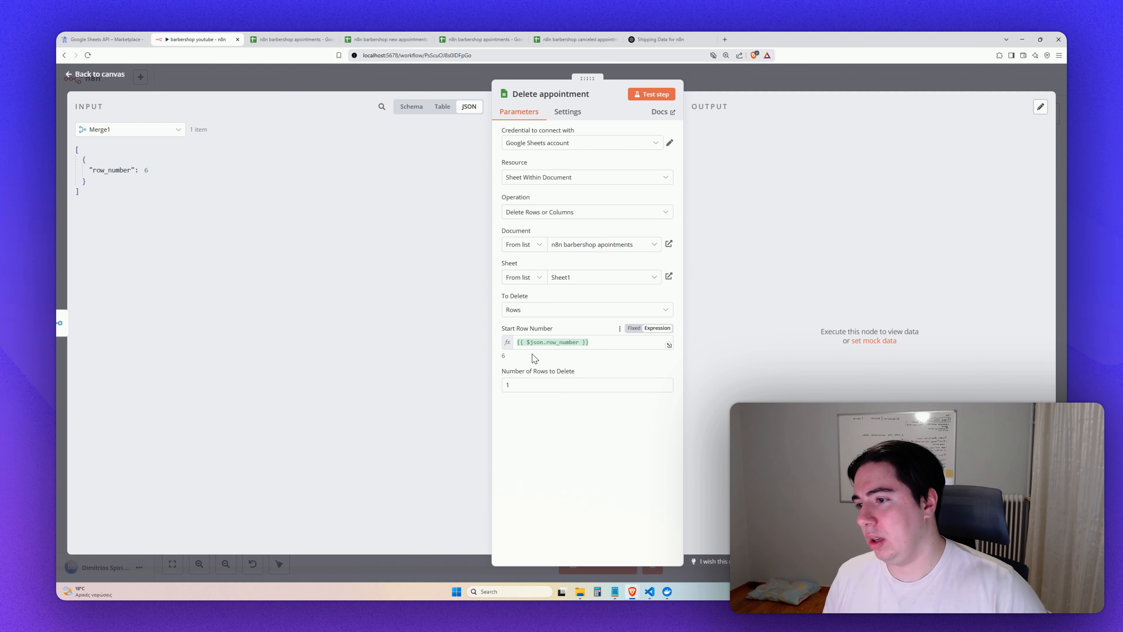
pyautogui.click(526, 343)
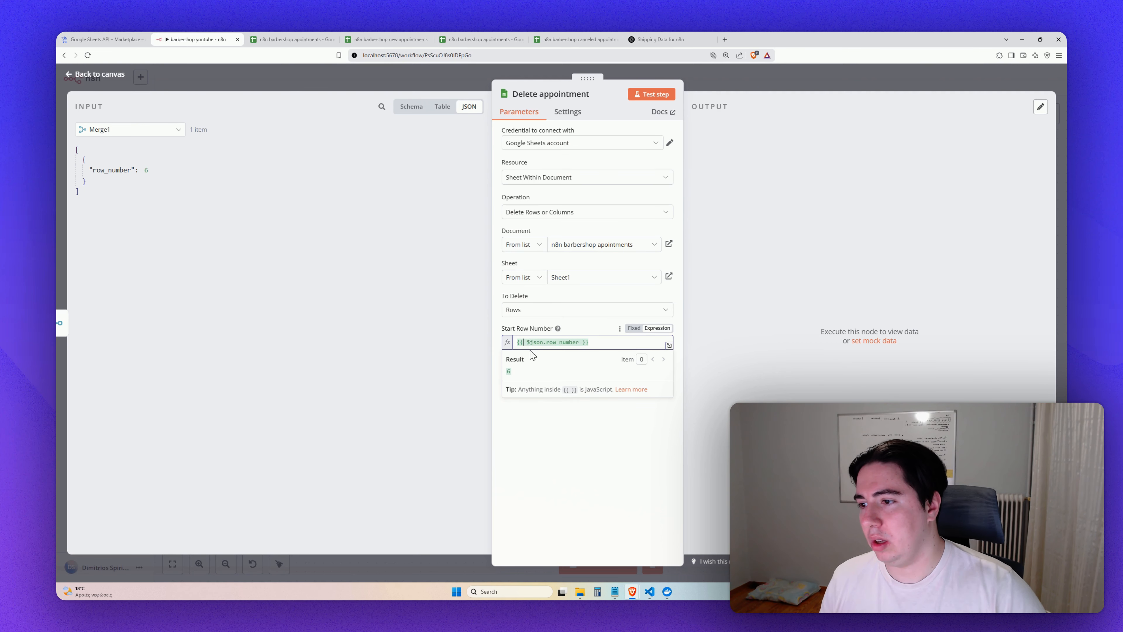
pyautogui.doubleClick(563, 343)
pyautogui.click(602, 462)
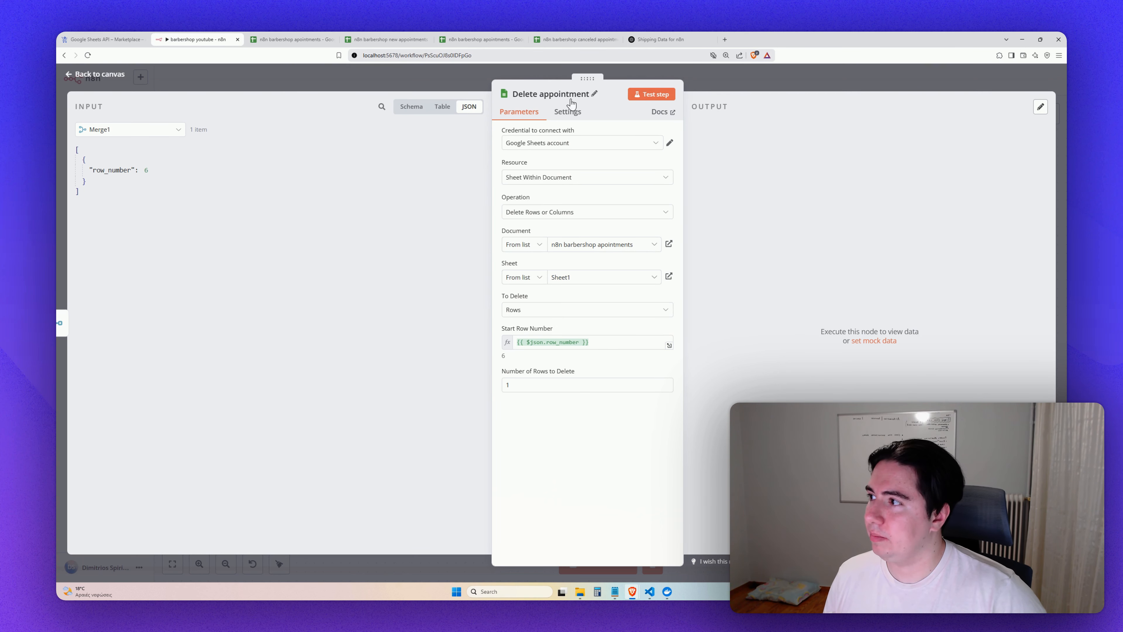
pyautogui.click(98, 74)
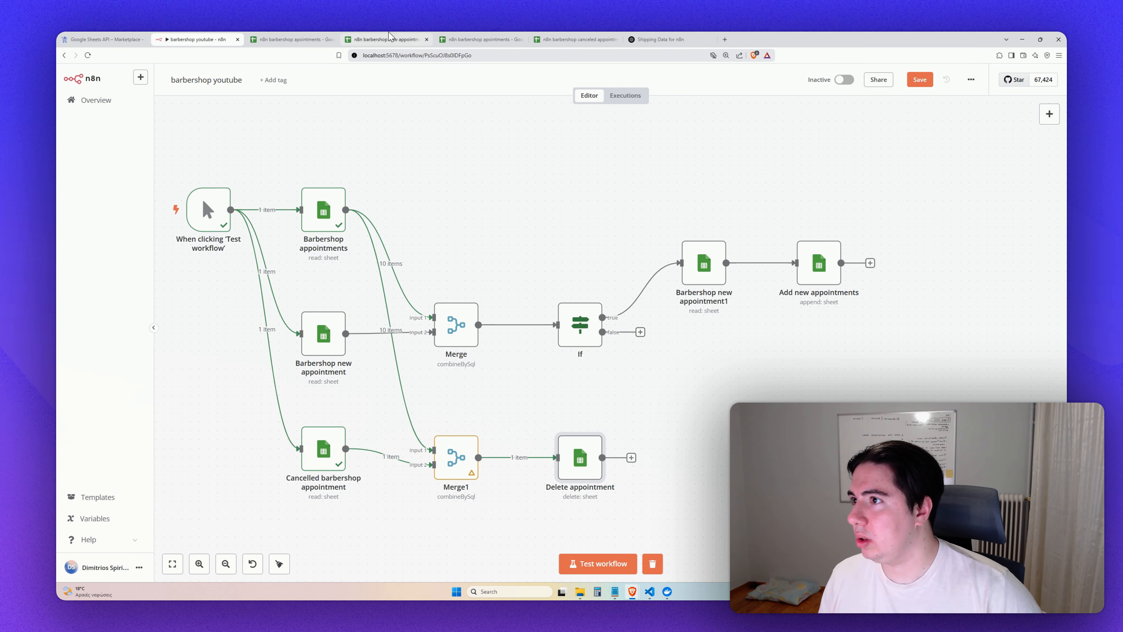
# Check the canceled client's appointment in row 6 of the appointments spreadsheet and return to the workflow.
pyautogui.click(480, 40)
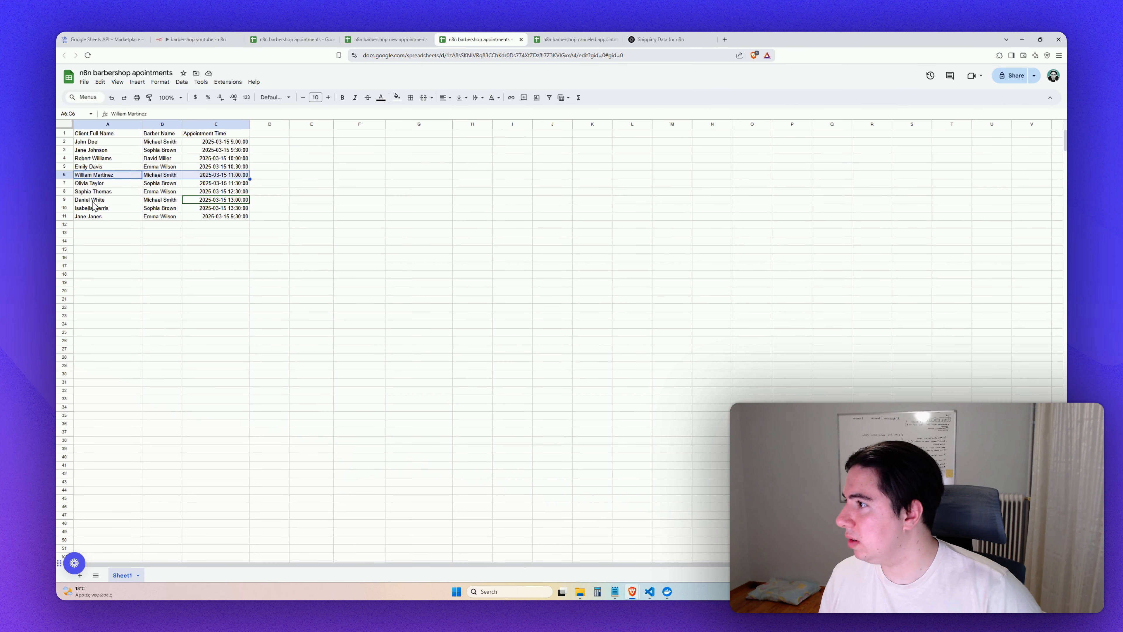
pyautogui.click(126, 235)
pyautogui.moveTo(82, 175); pyautogui.dragTo(222, 176)
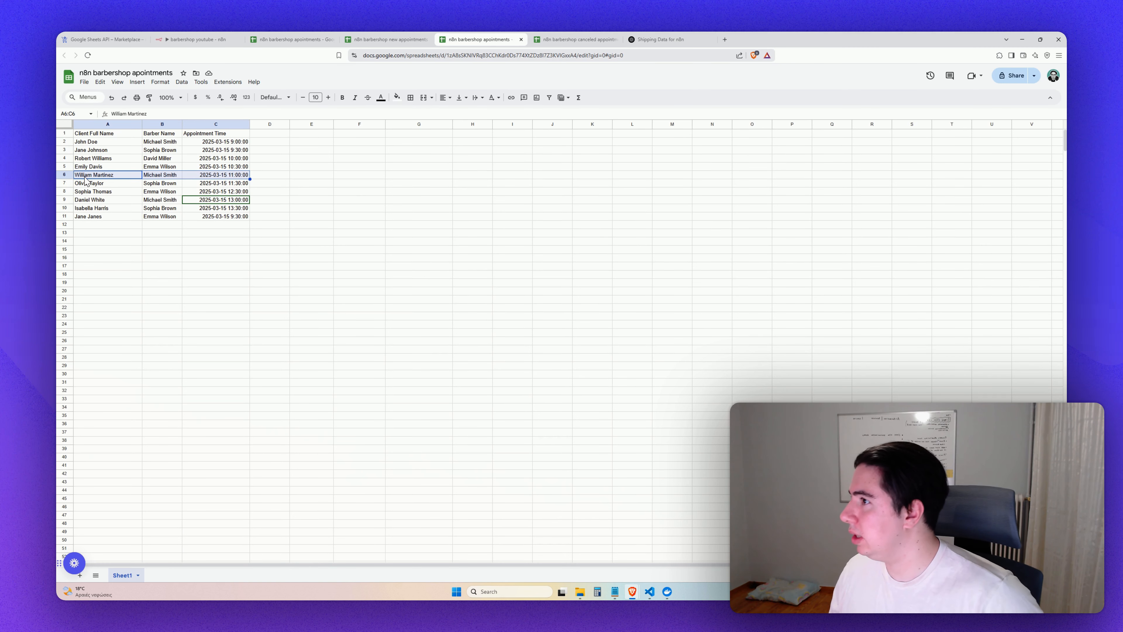
pyautogui.click(190, 40)
# Run the whole workflow from its manual trigger and inspect the remaining rows in the appointments spreadsheet.
pyautogui.moveTo(189, 228)
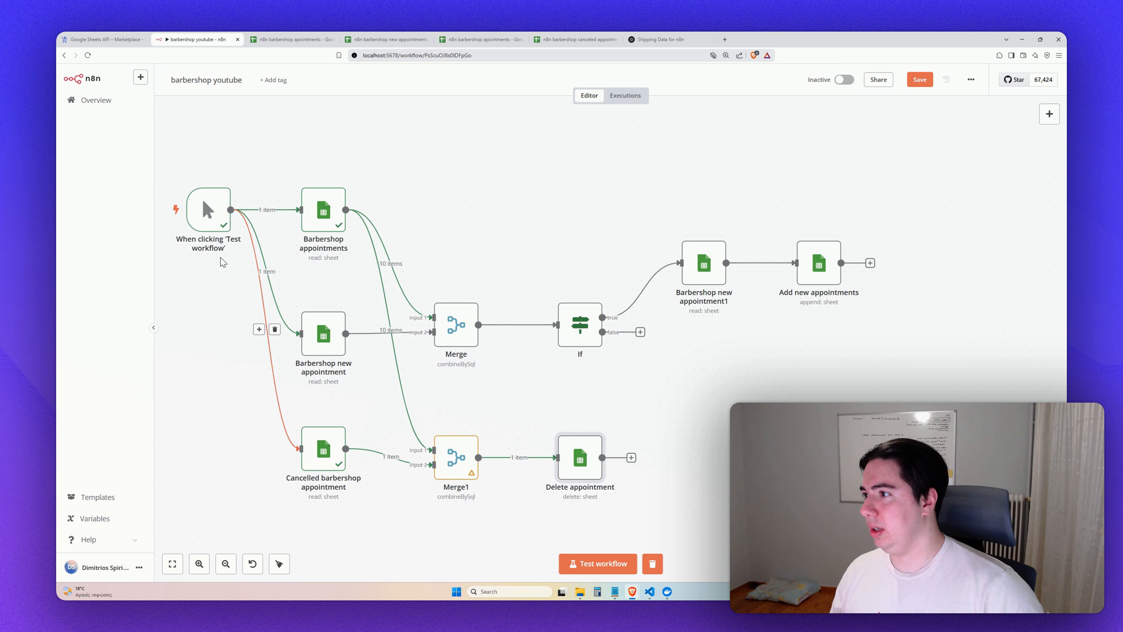
pyautogui.click(158, 212)
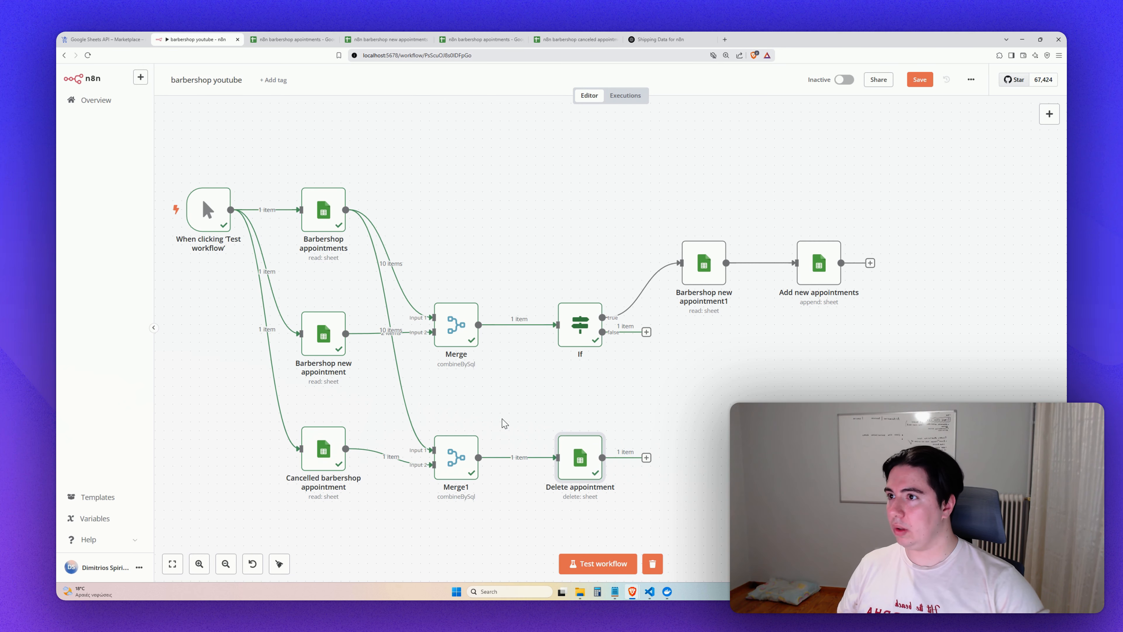
pyautogui.click(483, 38)
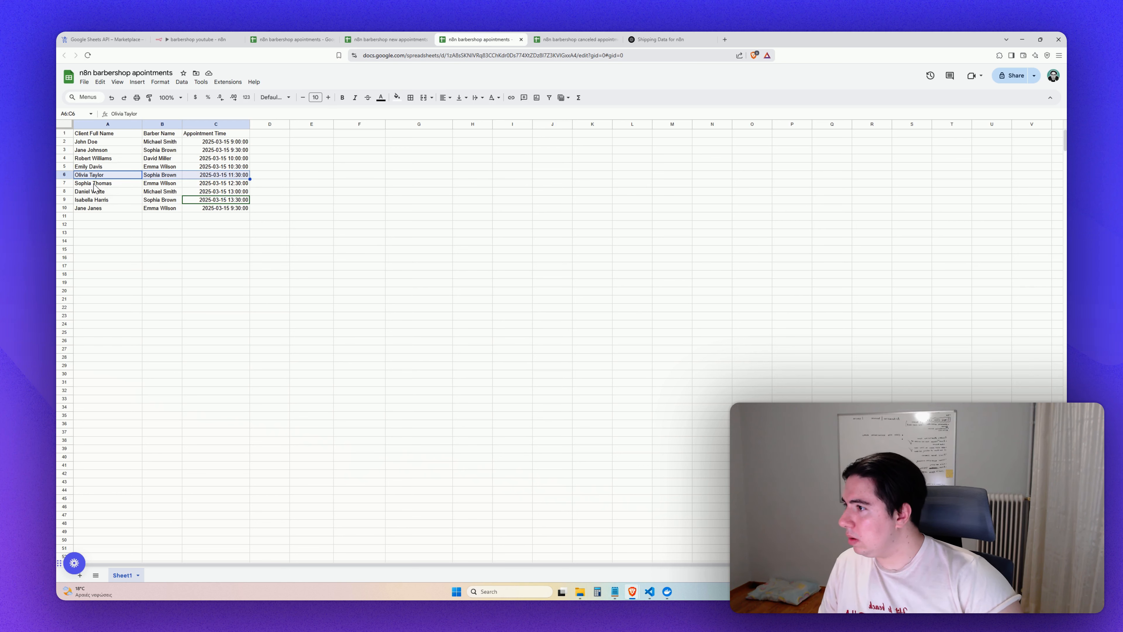
pyautogui.click(100, 203)
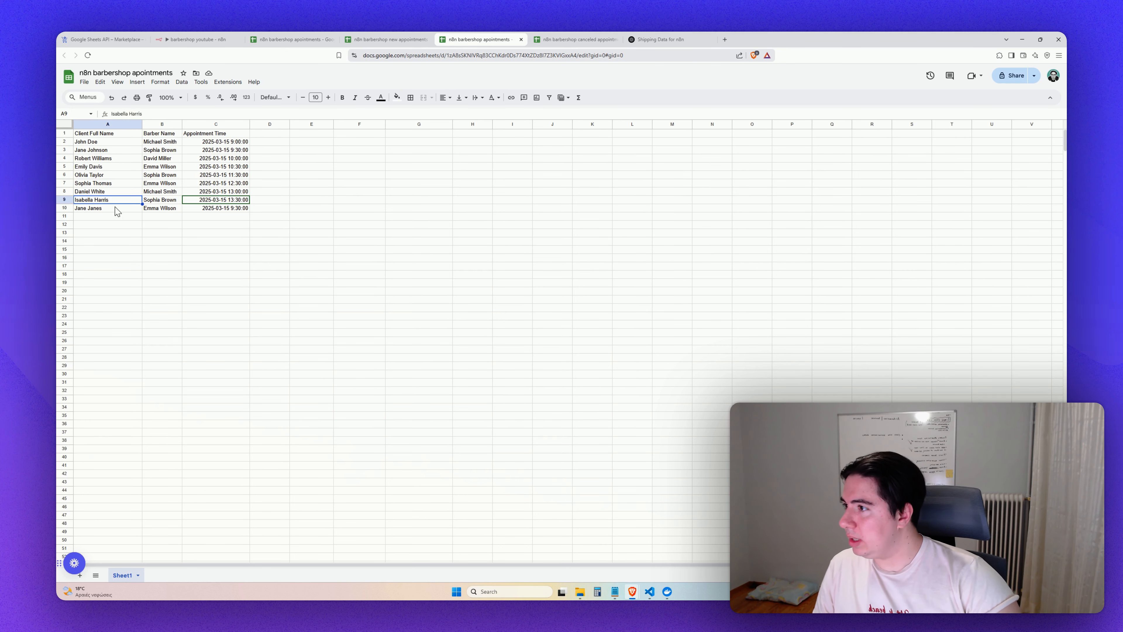
pyautogui.click(196, 38)
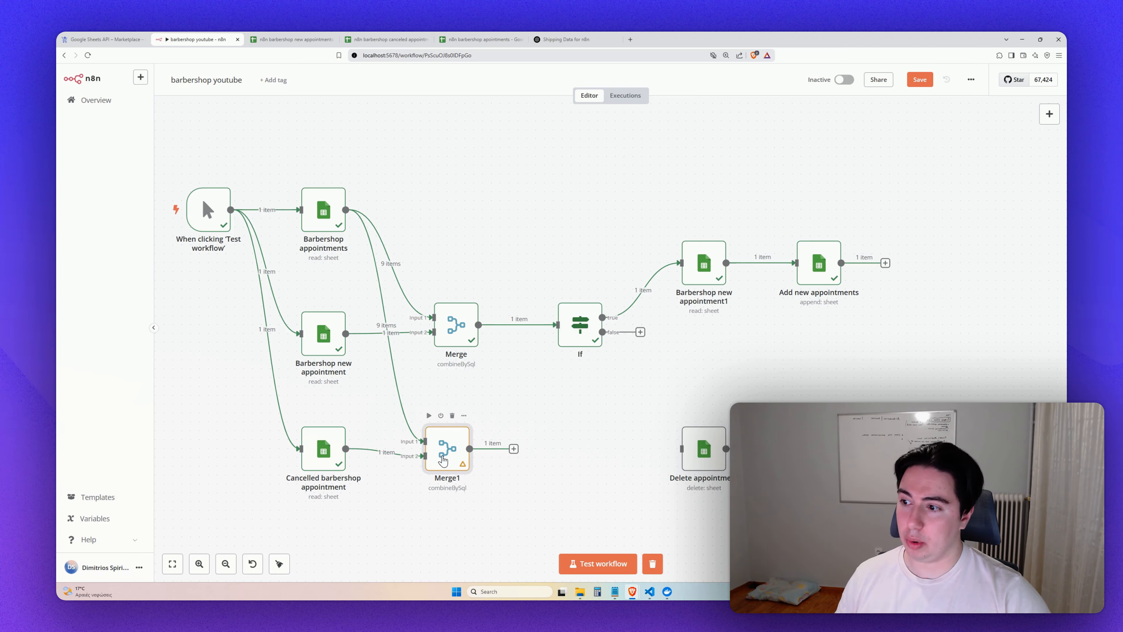
# Inspect the Merge1 node's output, focusing on its success field, and return to the canvas.
pyautogui.doubleClick(433, 461)
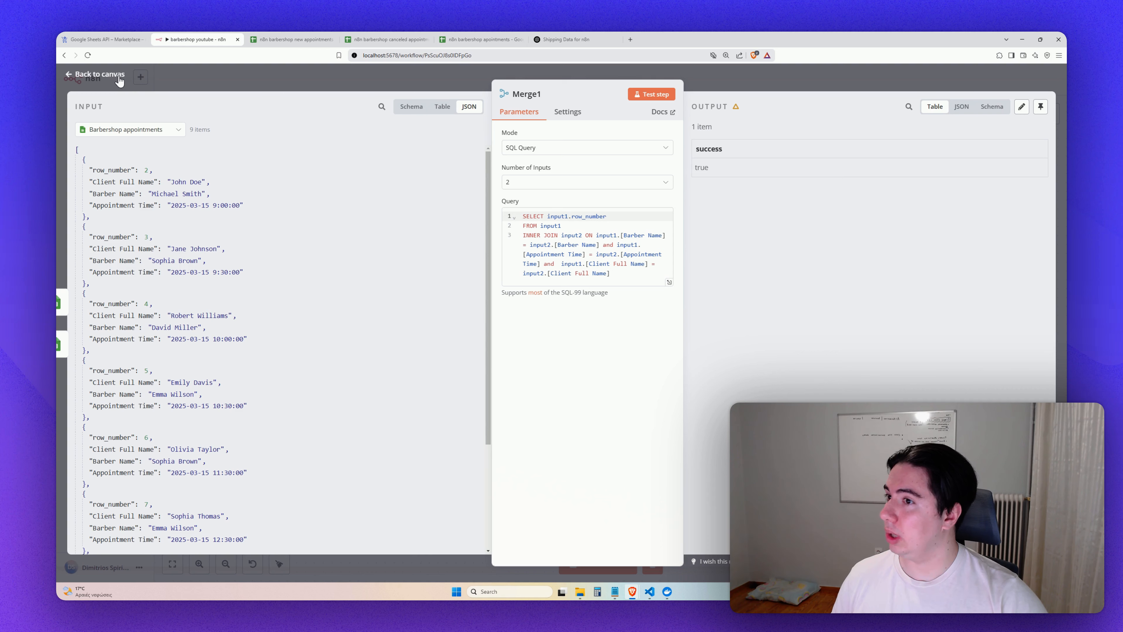
pyautogui.doubleClick(702, 167)
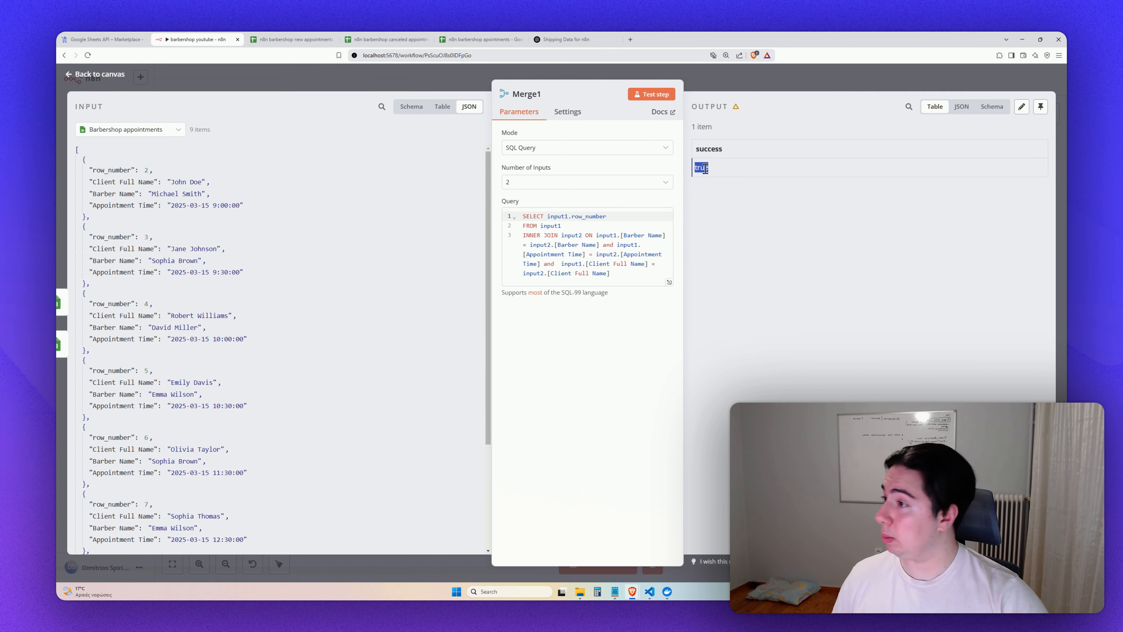
pyautogui.click(82, 75)
# Duplicate the If node, place the copy between Merge1 and Delete appointment, and connect Merge1's output to it.
pyautogui.click(565, 335)
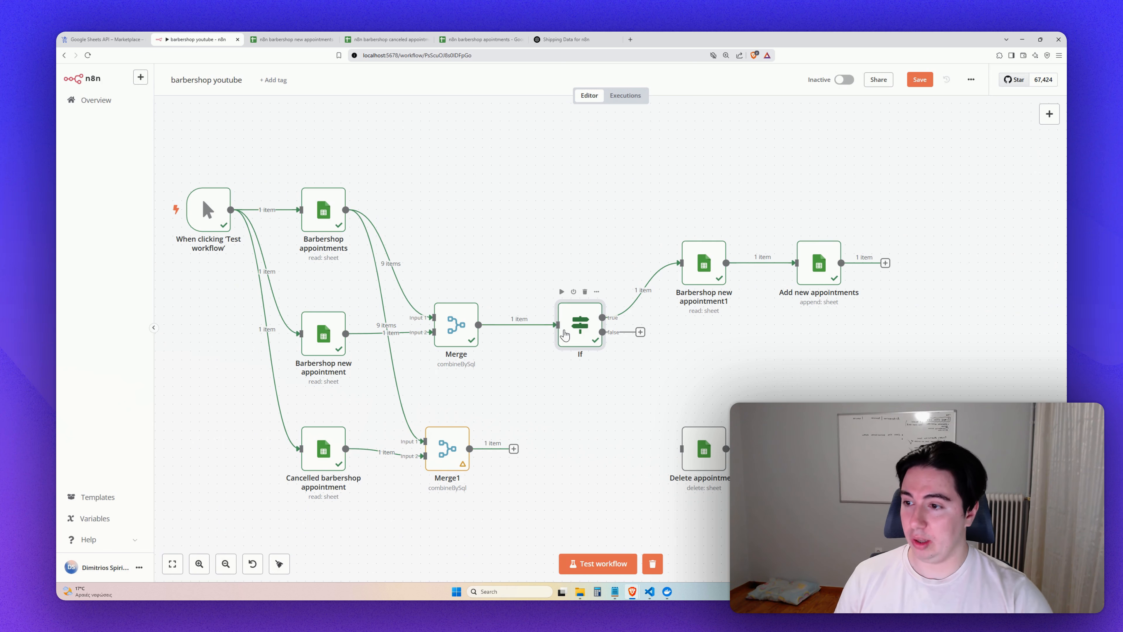
pyautogui.hotkey('ctrl', 'c')
pyautogui.hotkey('ctrl', 'v')
pyautogui.moveTo(672, 377); pyautogui.dragTo(555, 449)
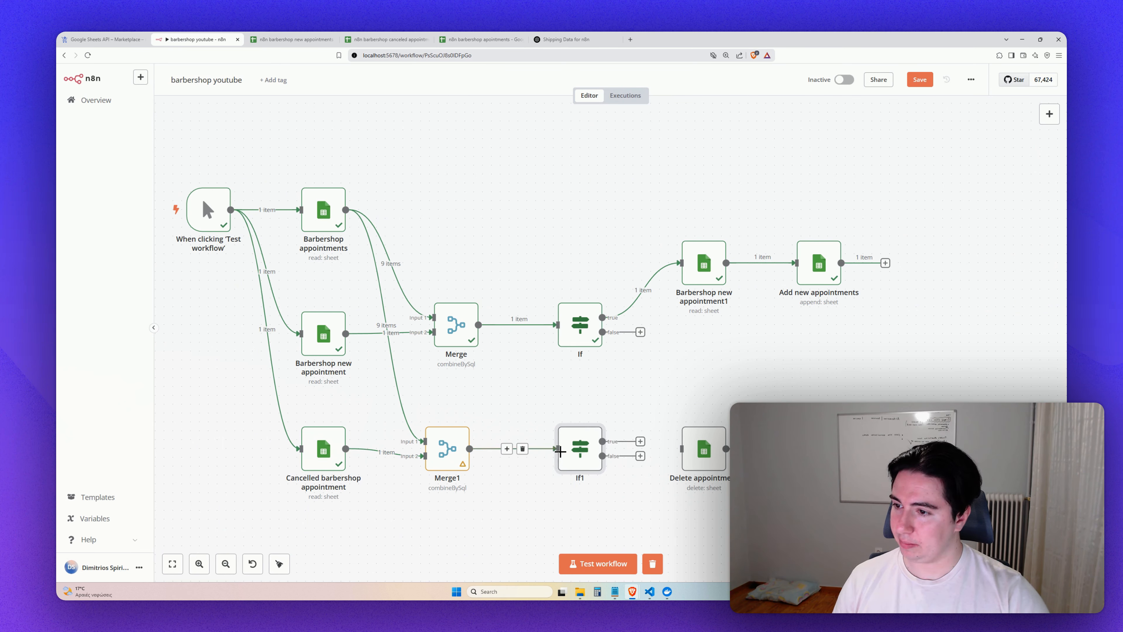
# Review the If1 condition that {{ $json.success }} is true, test the node on Merge1's output, and return to the canvas.
pyautogui.doubleClick(578, 451)
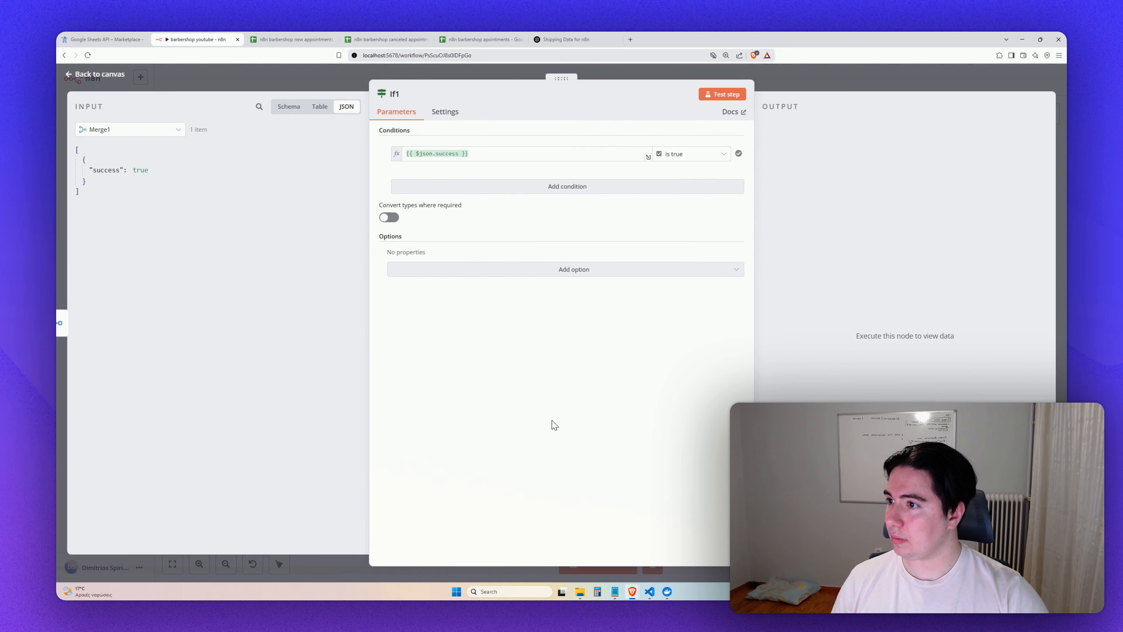
pyautogui.click(549, 154)
pyautogui.click(569, 220)
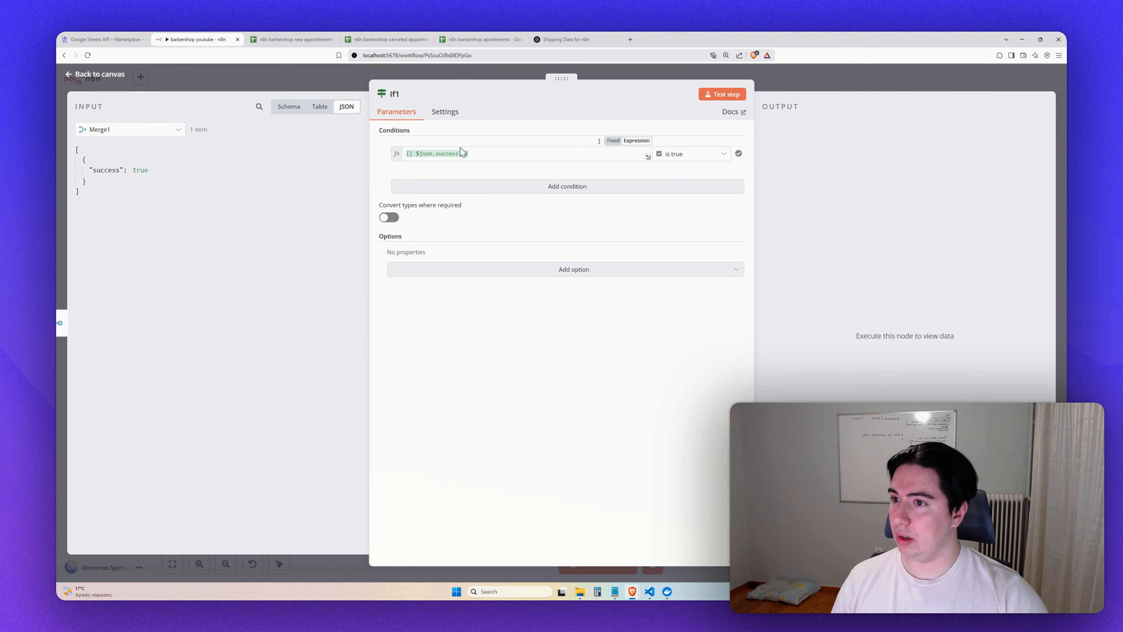
pyautogui.click(481, 154)
pyautogui.click(678, 238)
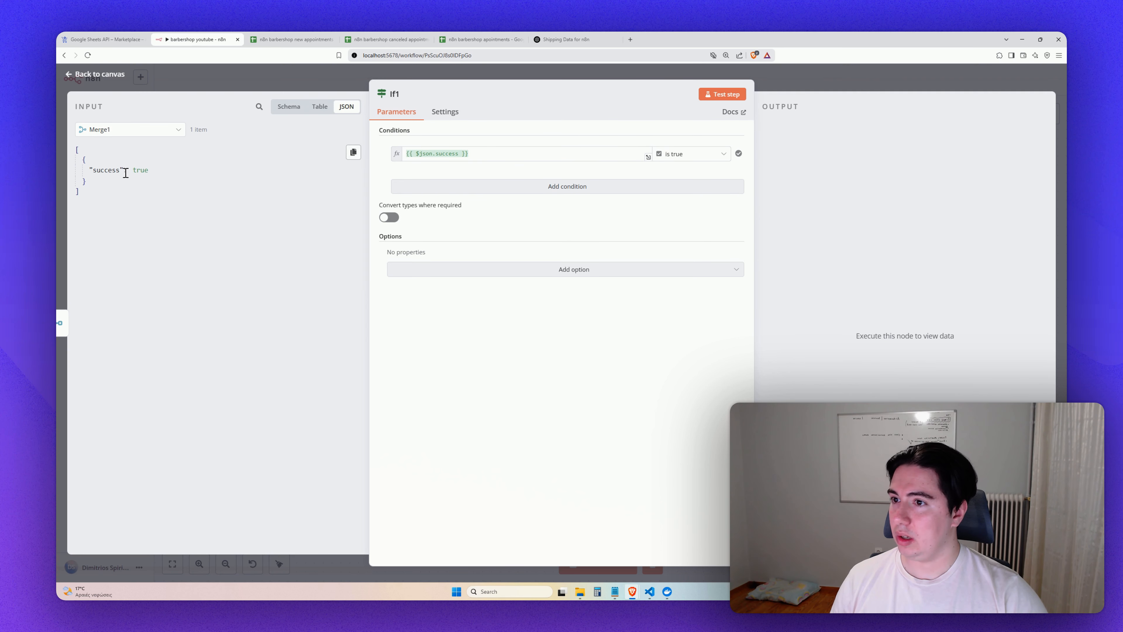
pyautogui.click(718, 94)
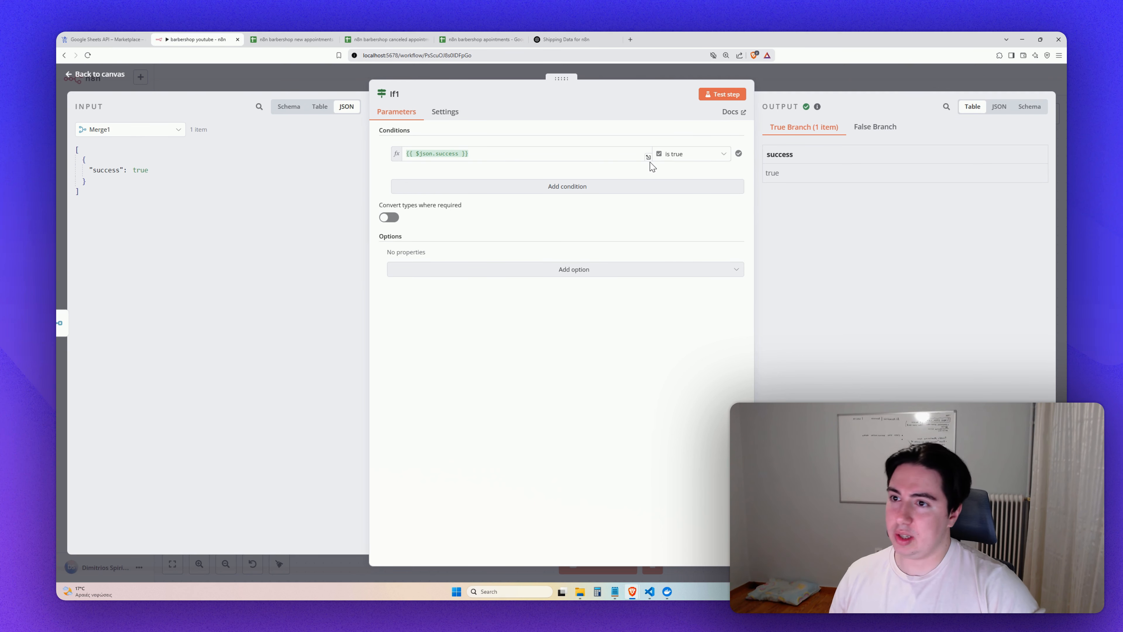
pyautogui.click(118, 79)
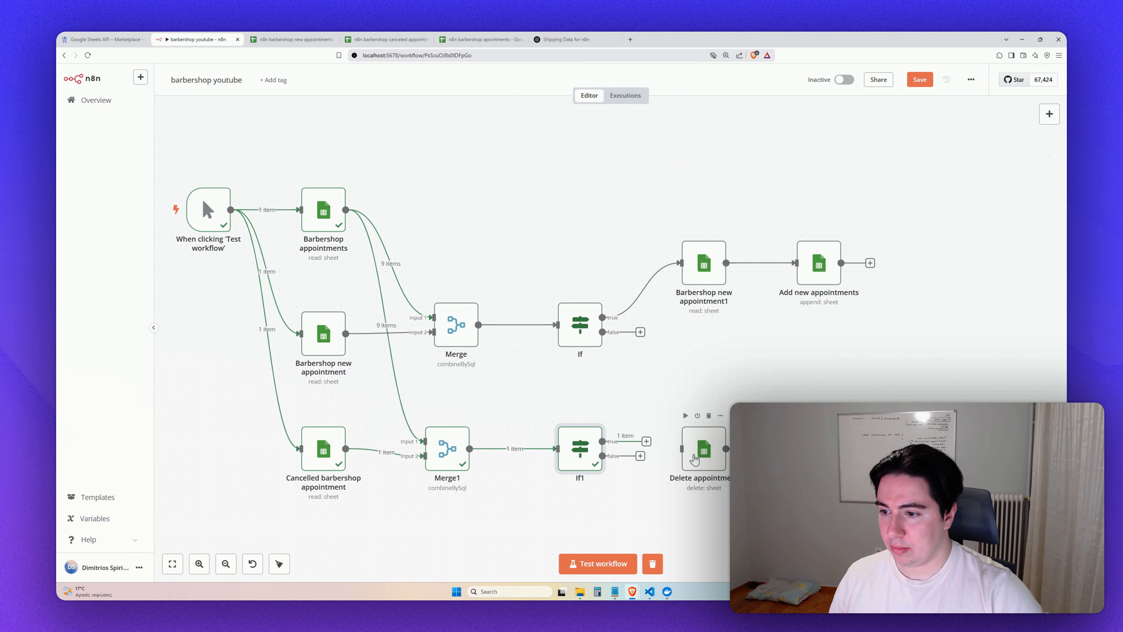
# Connect If1's false output to the Delete appointment node, line that node up, and run the workflow from its manual trigger.
pyautogui.click(641, 456)
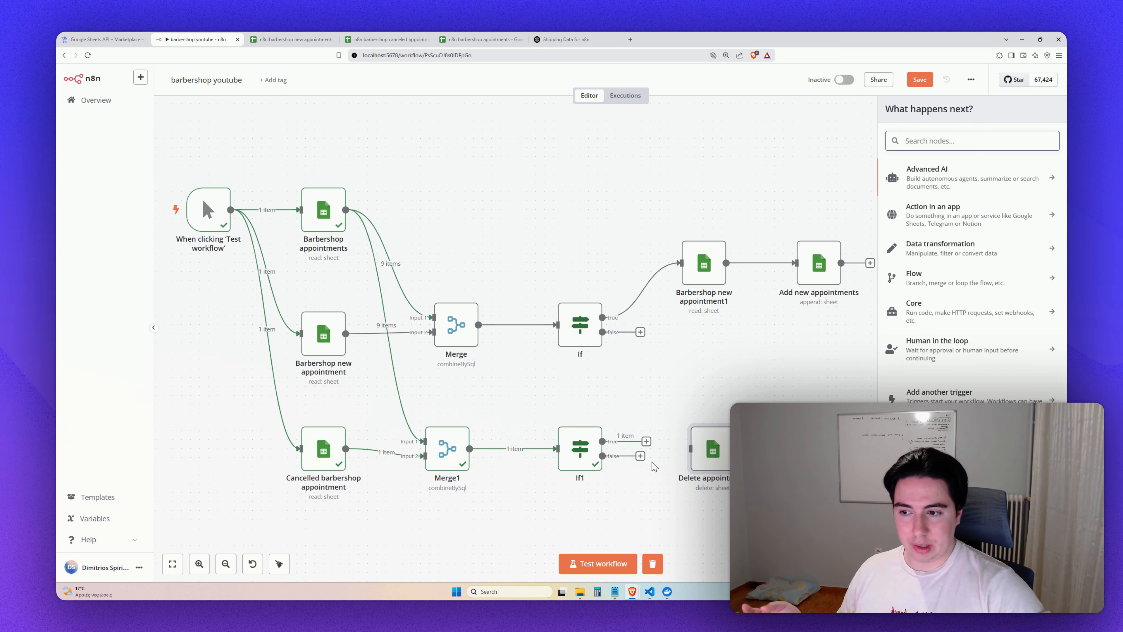
pyautogui.moveTo(711, 458); pyautogui.dragTo(720, 458)
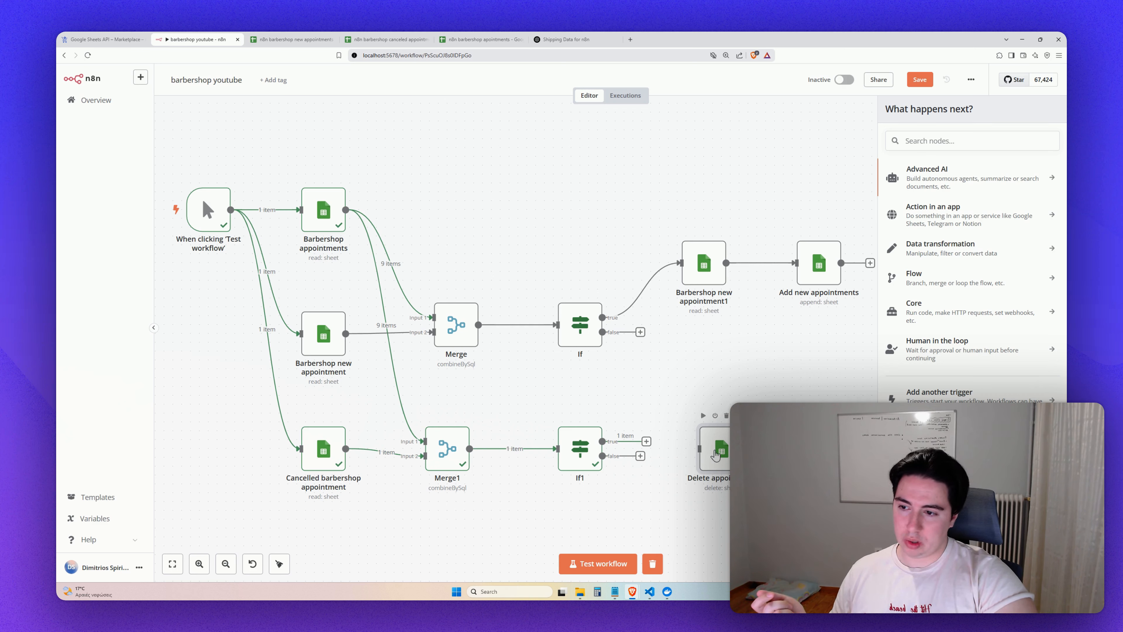
pyautogui.moveTo(688, 455)
pyautogui.mouseDown()
pyautogui.moveTo(689, 475)
pyautogui.moveTo(675, 471)
pyautogui.moveTo(694, 474)
pyautogui.mouseUp()
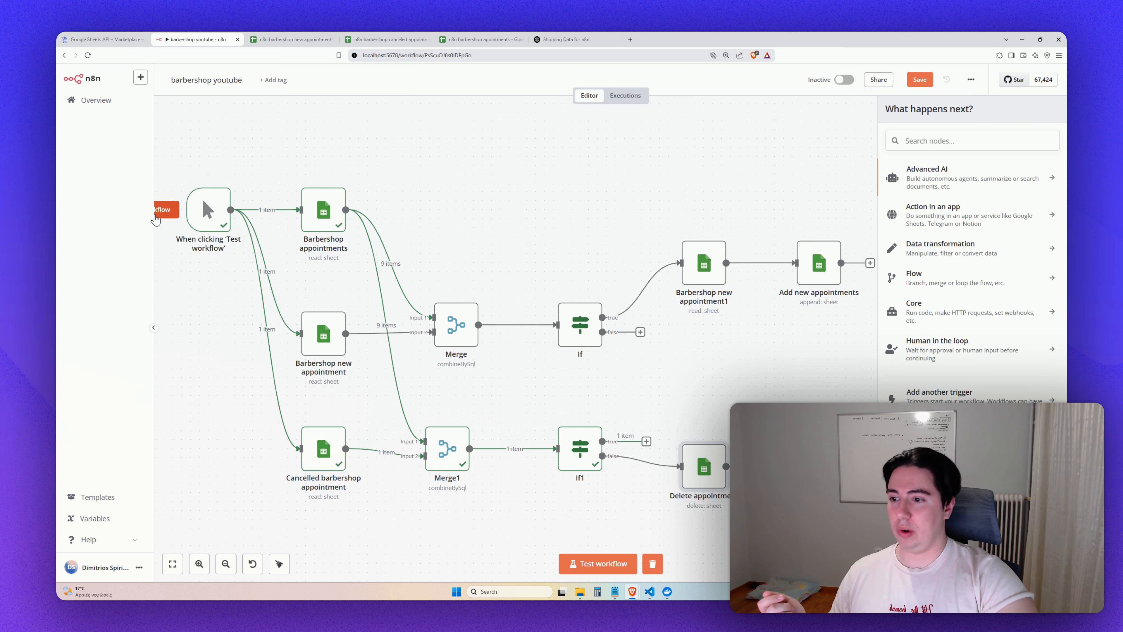
pyautogui.click(158, 216)
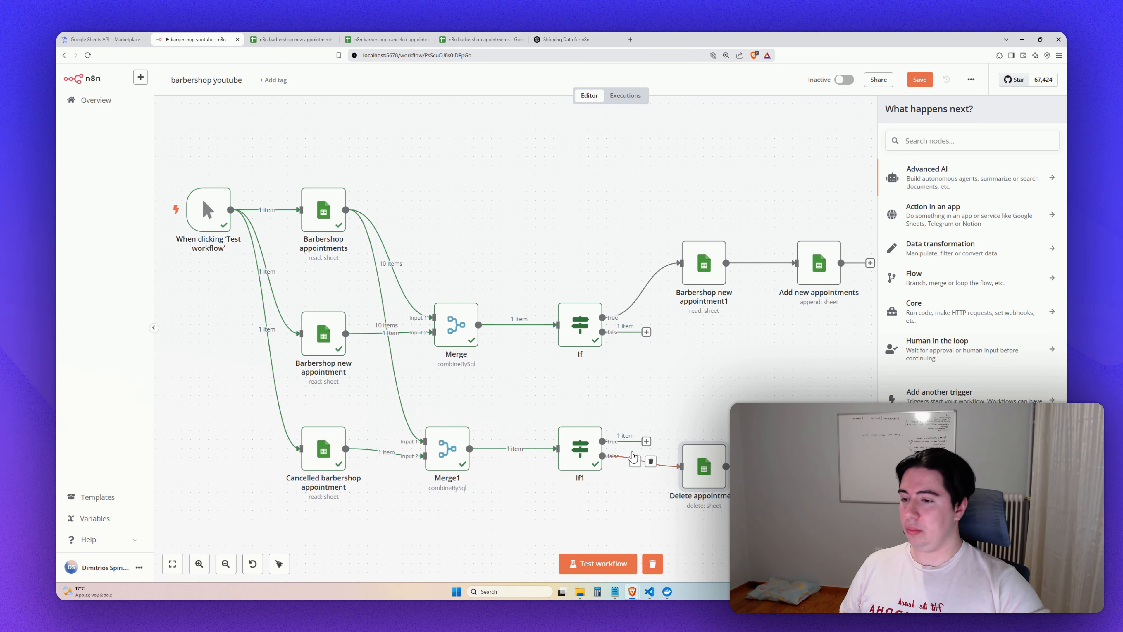
# Copy the appointment row from the canceled appointments spreadsheet into row 12 of the appointments spreadsheet and rerun the workflow from its manual trigger.
pyautogui.click(482, 39)
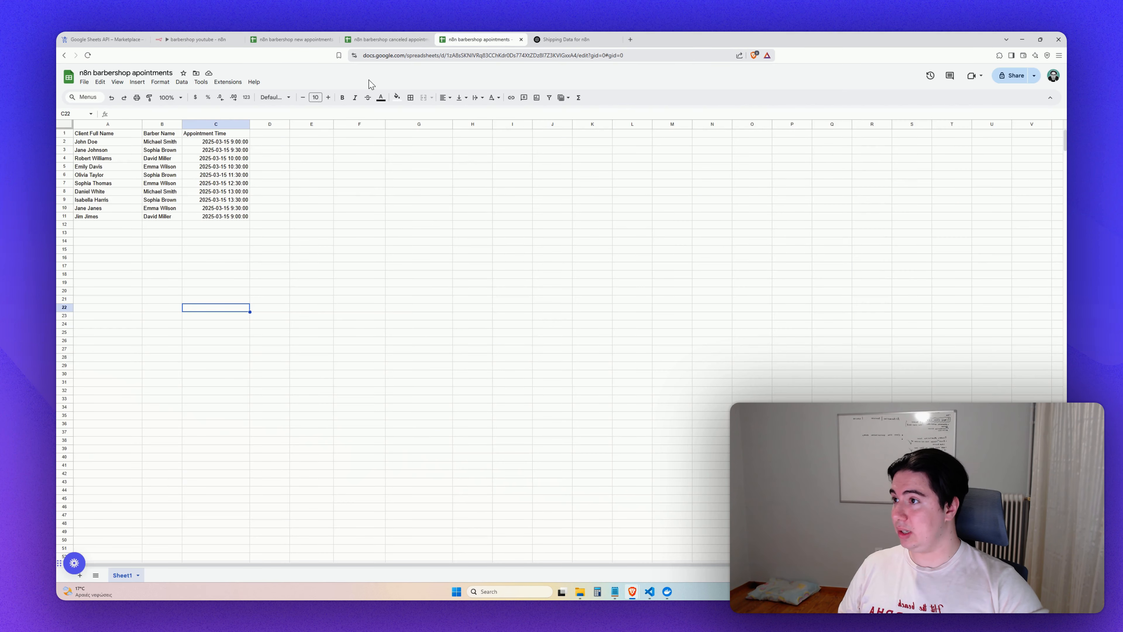
pyautogui.click(301, 39)
pyautogui.click(372, 39)
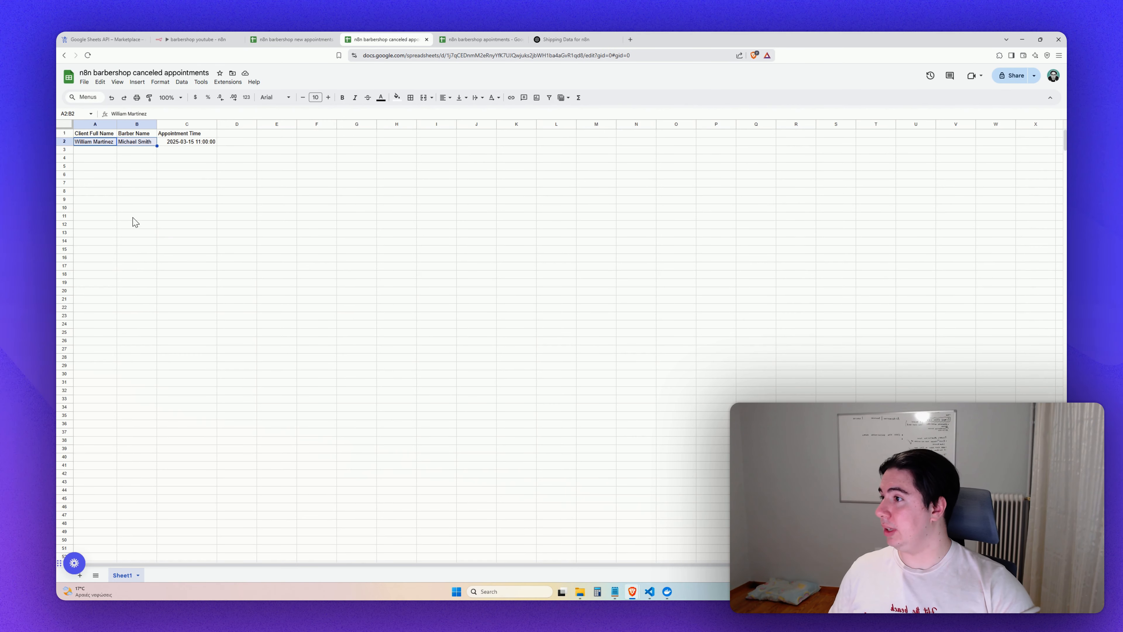
pyautogui.click(181, 233)
pyautogui.moveTo(85, 145); pyautogui.dragTo(191, 150)
pyautogui.click(452, 38)
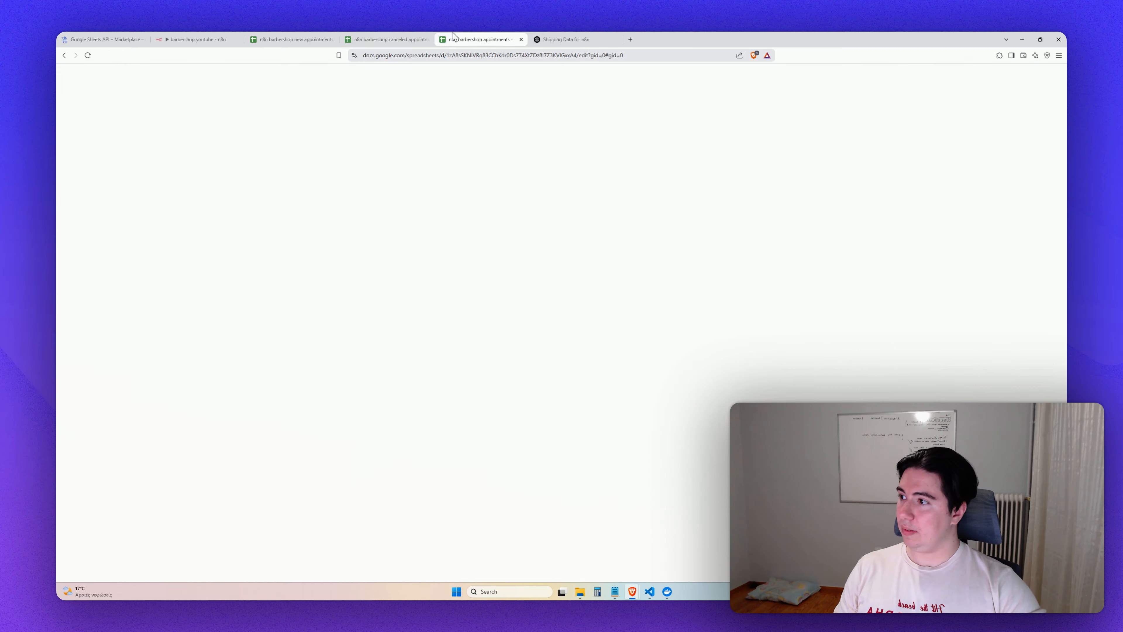
pyautogui.click(101, 225)
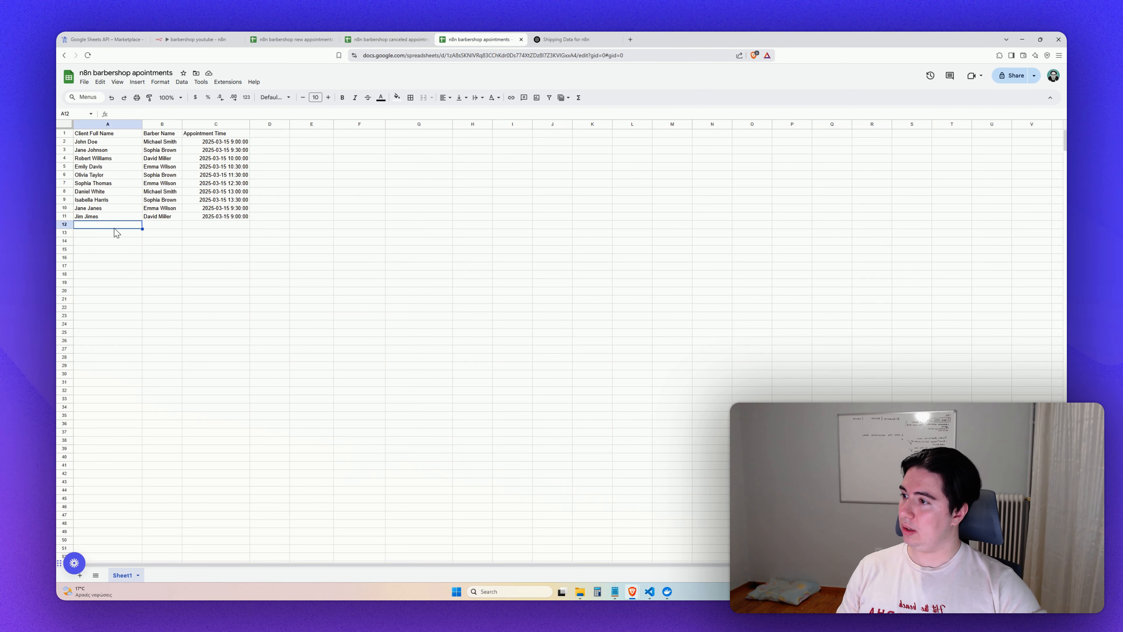
pyautogui.hotkey('ctrl', 'v')
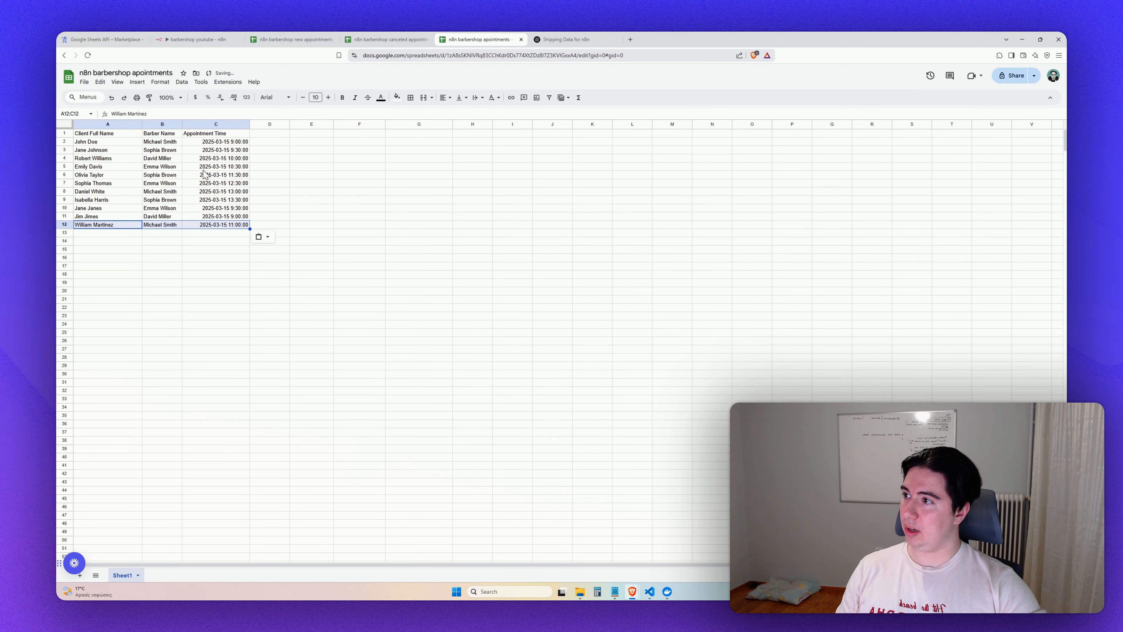
pyautogui.click(196, 39)
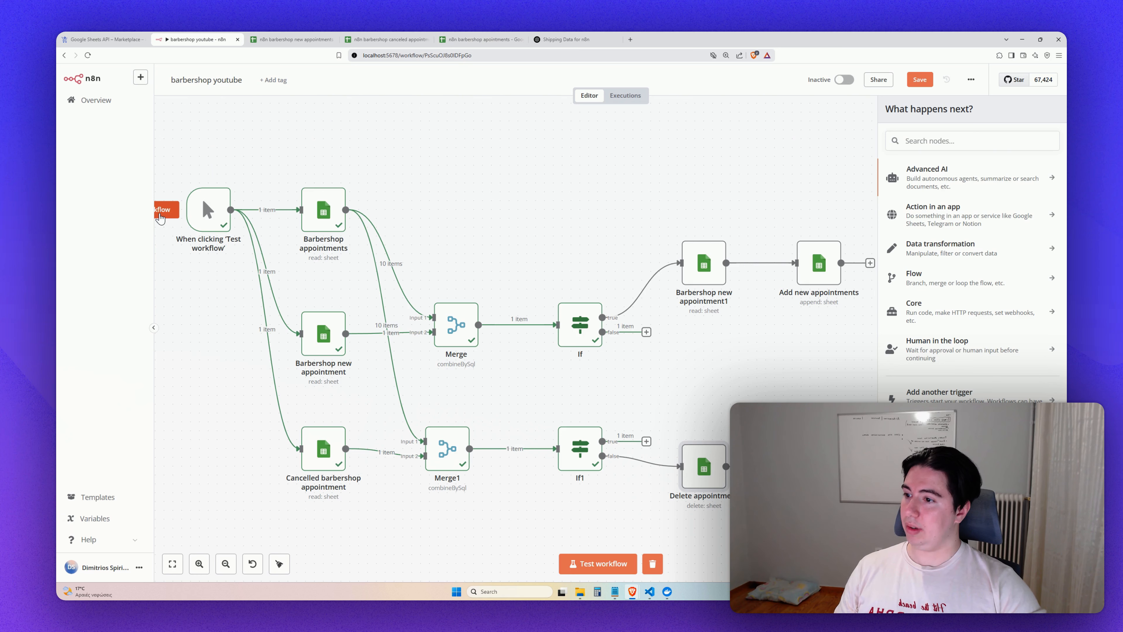
pyautogui.click(160, 214)
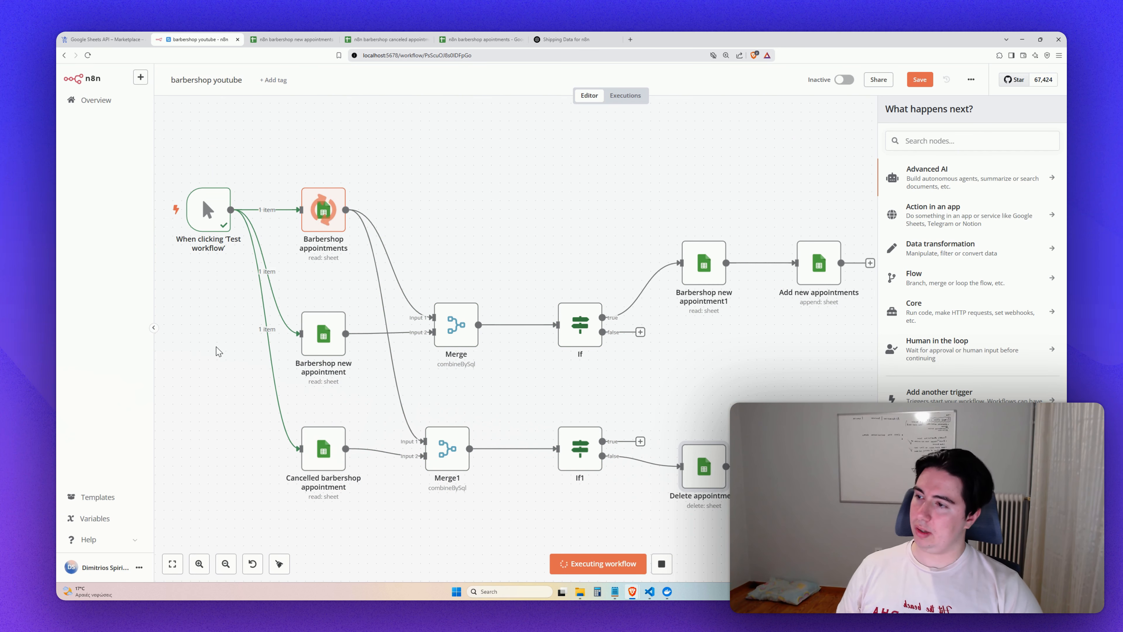